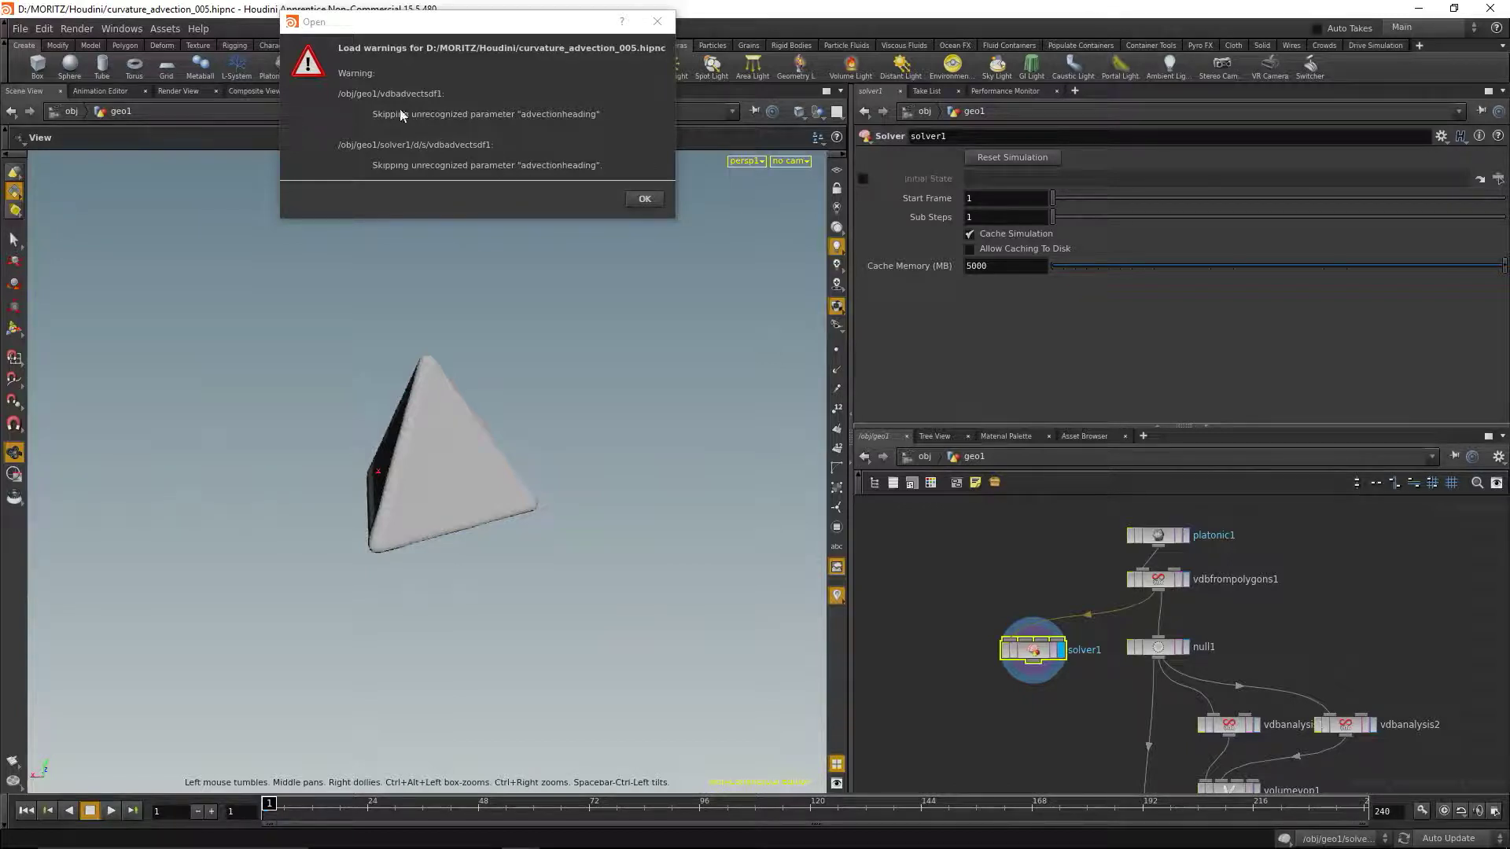
Dismiss the load warnings and examine the advection parameters of vdbadvectsdf1 inside solver1.
{"action": "left_click", "coordinate": [639, 199]}
{"action": "double_click", "coordinate": [1044, 665]}
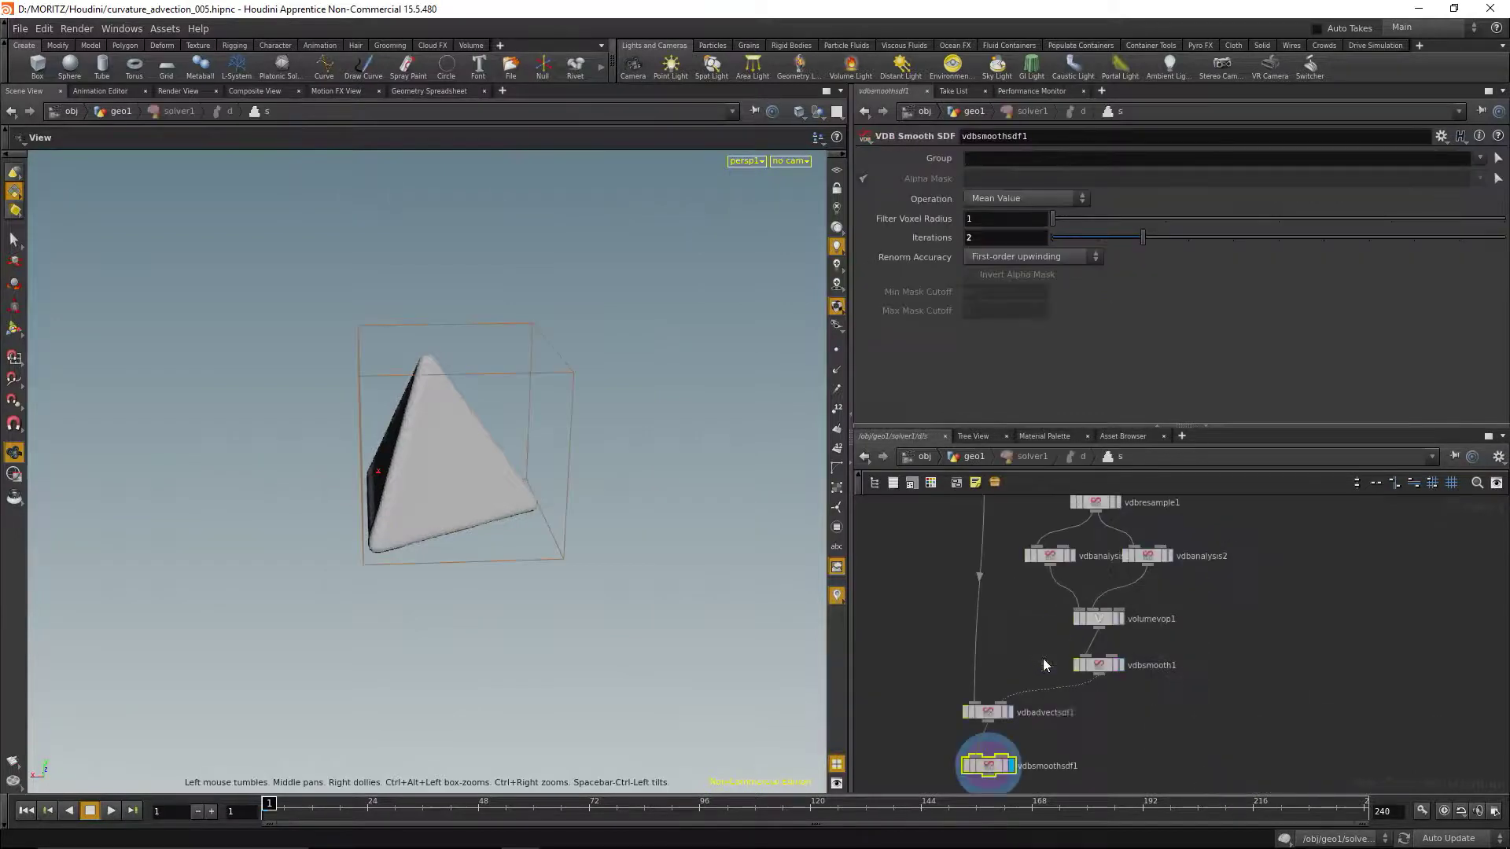
{"action": "left_click", "coordinate": [997, 711]}
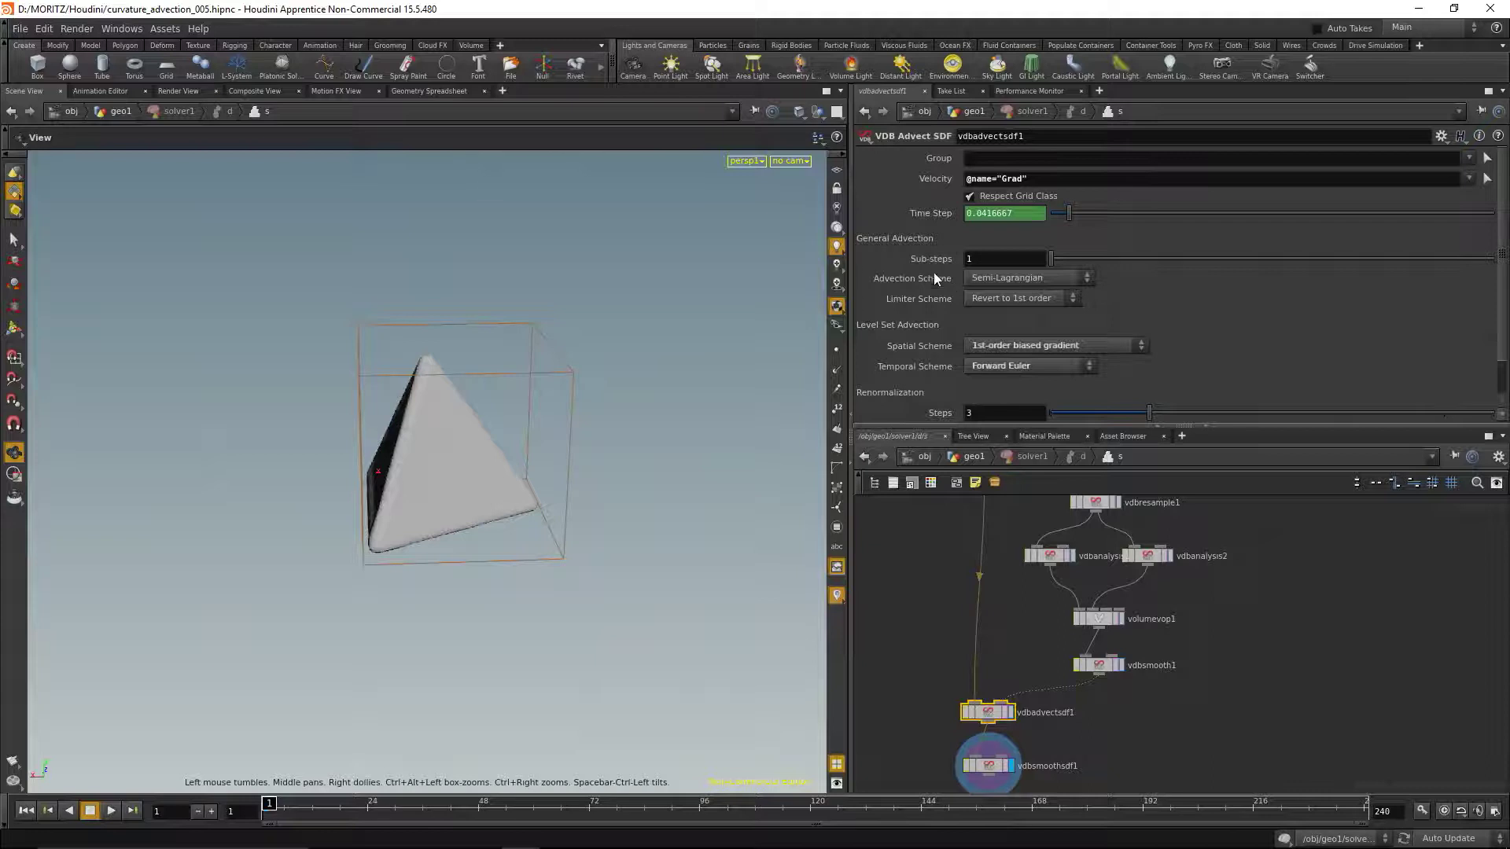
{"action": "left_click_drag", "start_coordinate": [1189, 427], "coordinate": [1220, 486]}
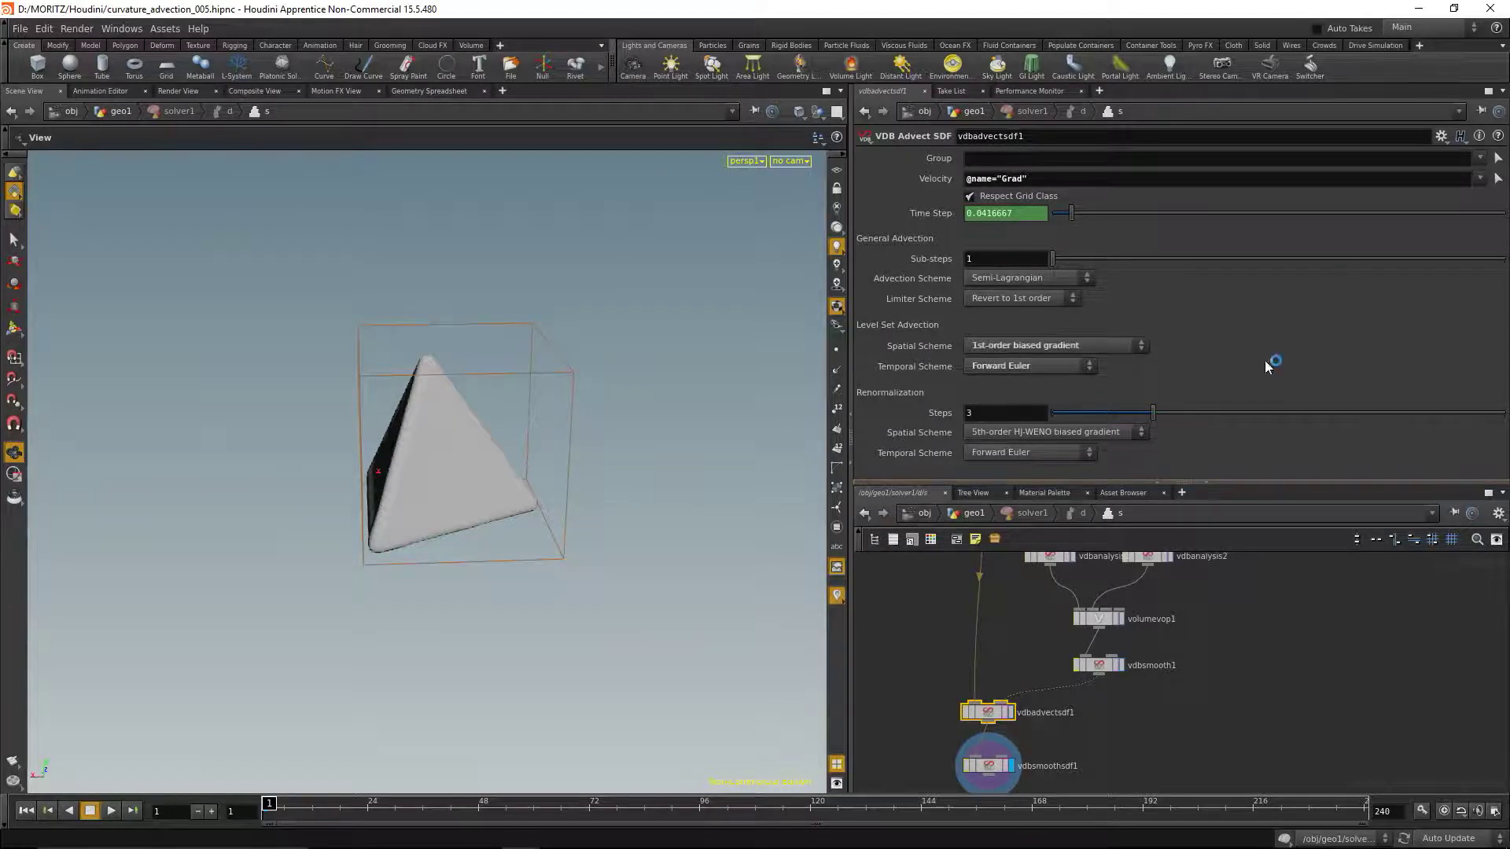
In geo1, delete the unused null1, VDB analysis, volumevop1 and vdbadvectsdf1 nodes and tidy the remaining network layout.
{"action": "left_click", "coordinate": [972, 514]}
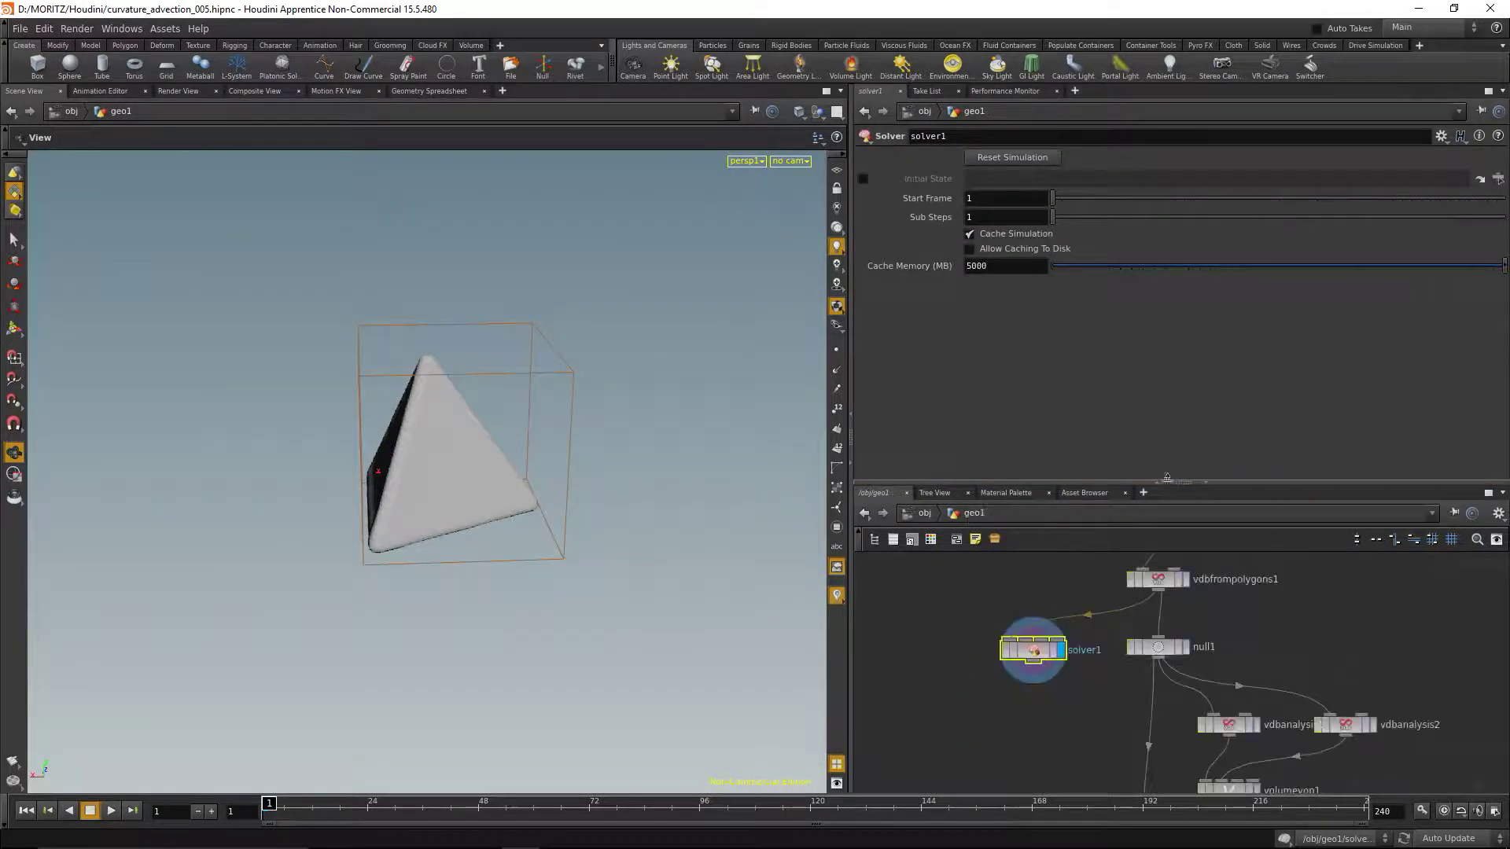
{"action": "left_click_drag", "start_coordinate": [1167, 481], "coordinate": [1168, 335]}
{"action": "key", "text": "h"}
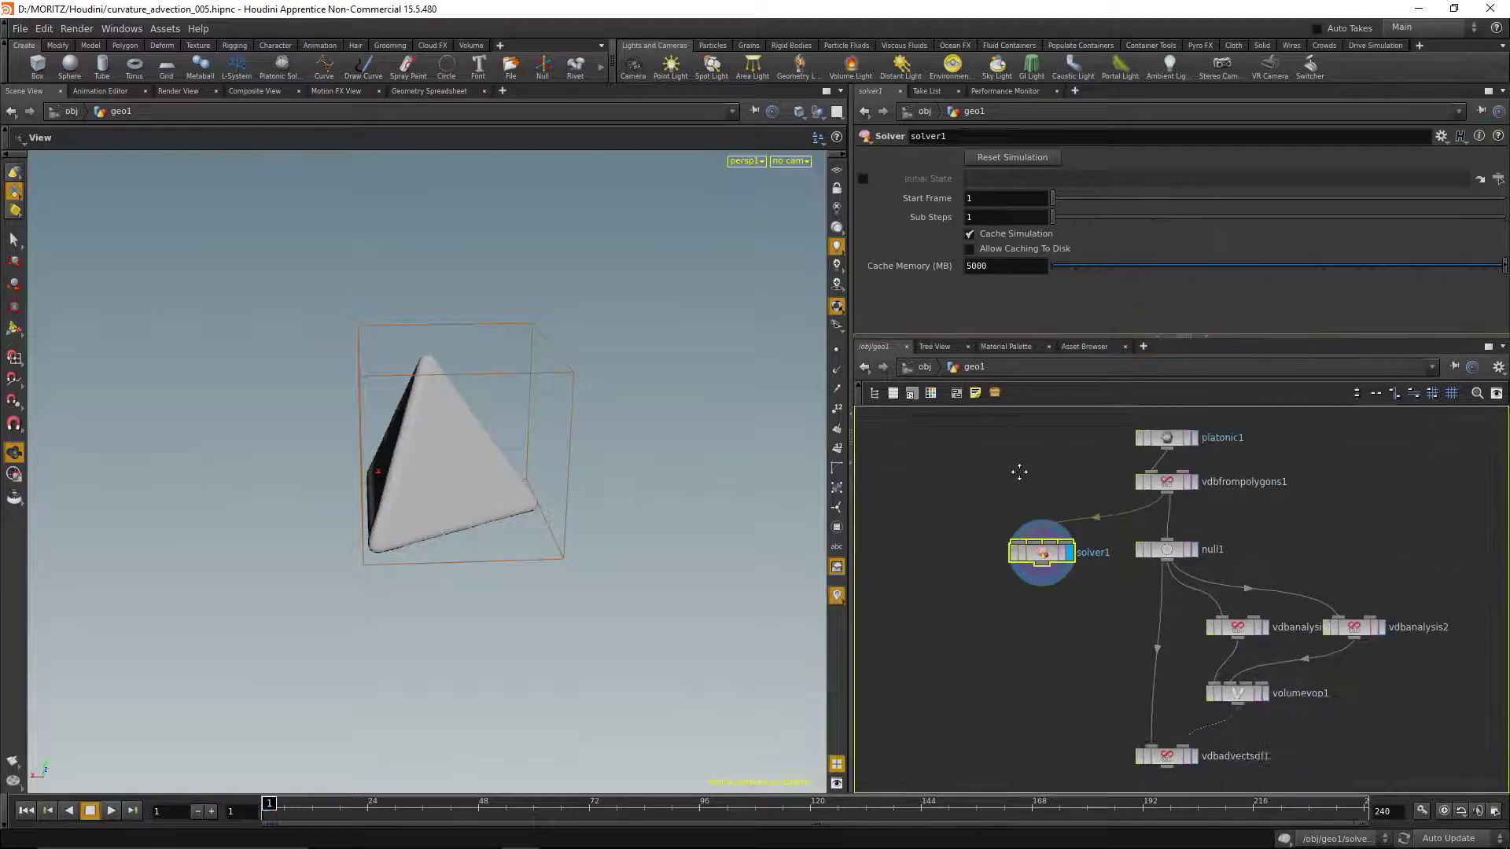
{"action": "left_click_drag", "start_coordinate": [1411, 523], "coordinate": [1119, 753]}
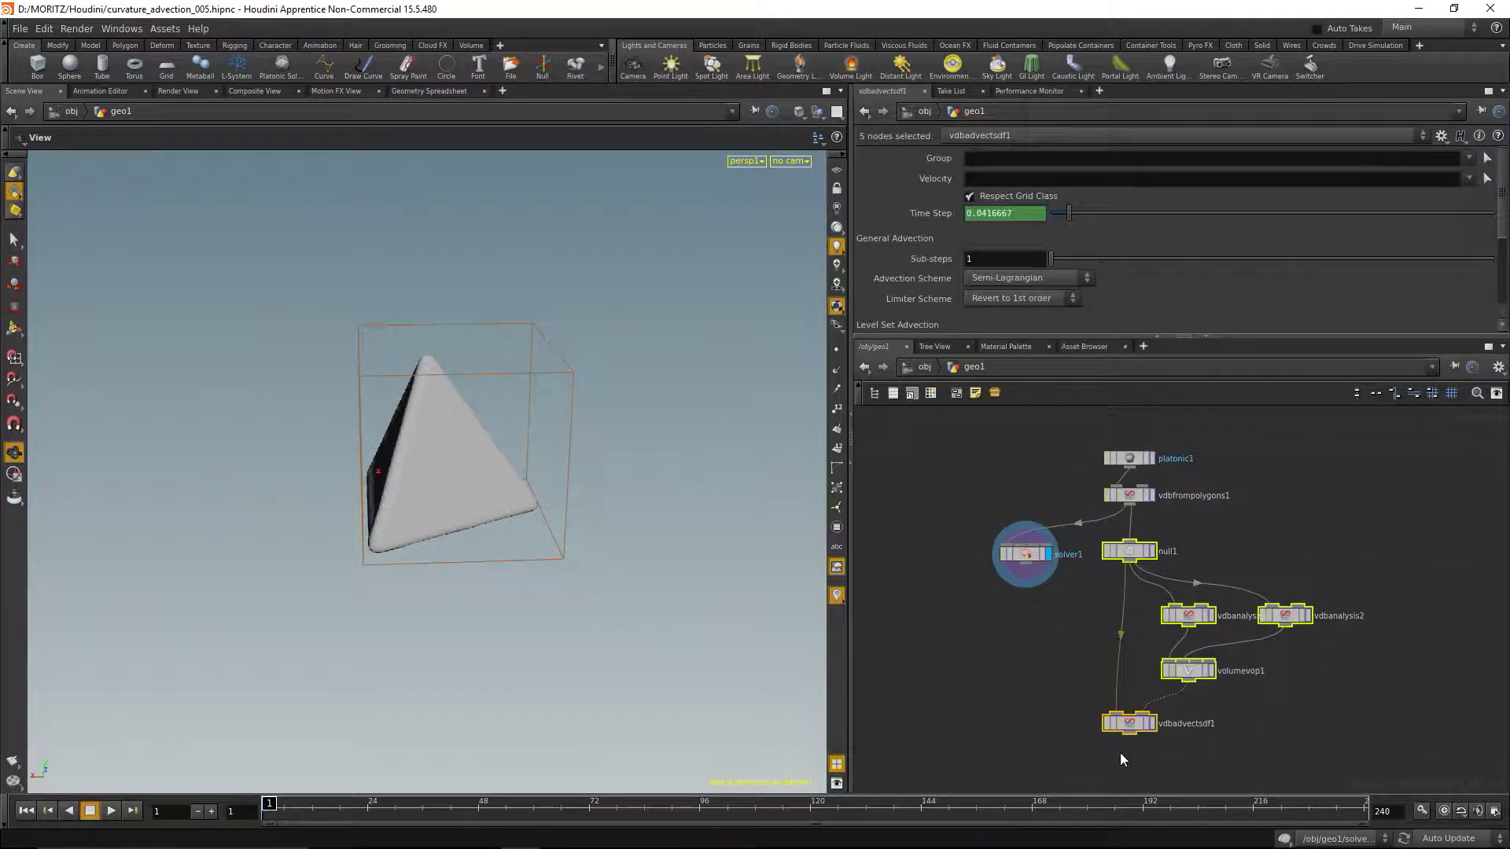
{"action": "key", "text": "Delete"}
{"action": "key", "text": "l"}
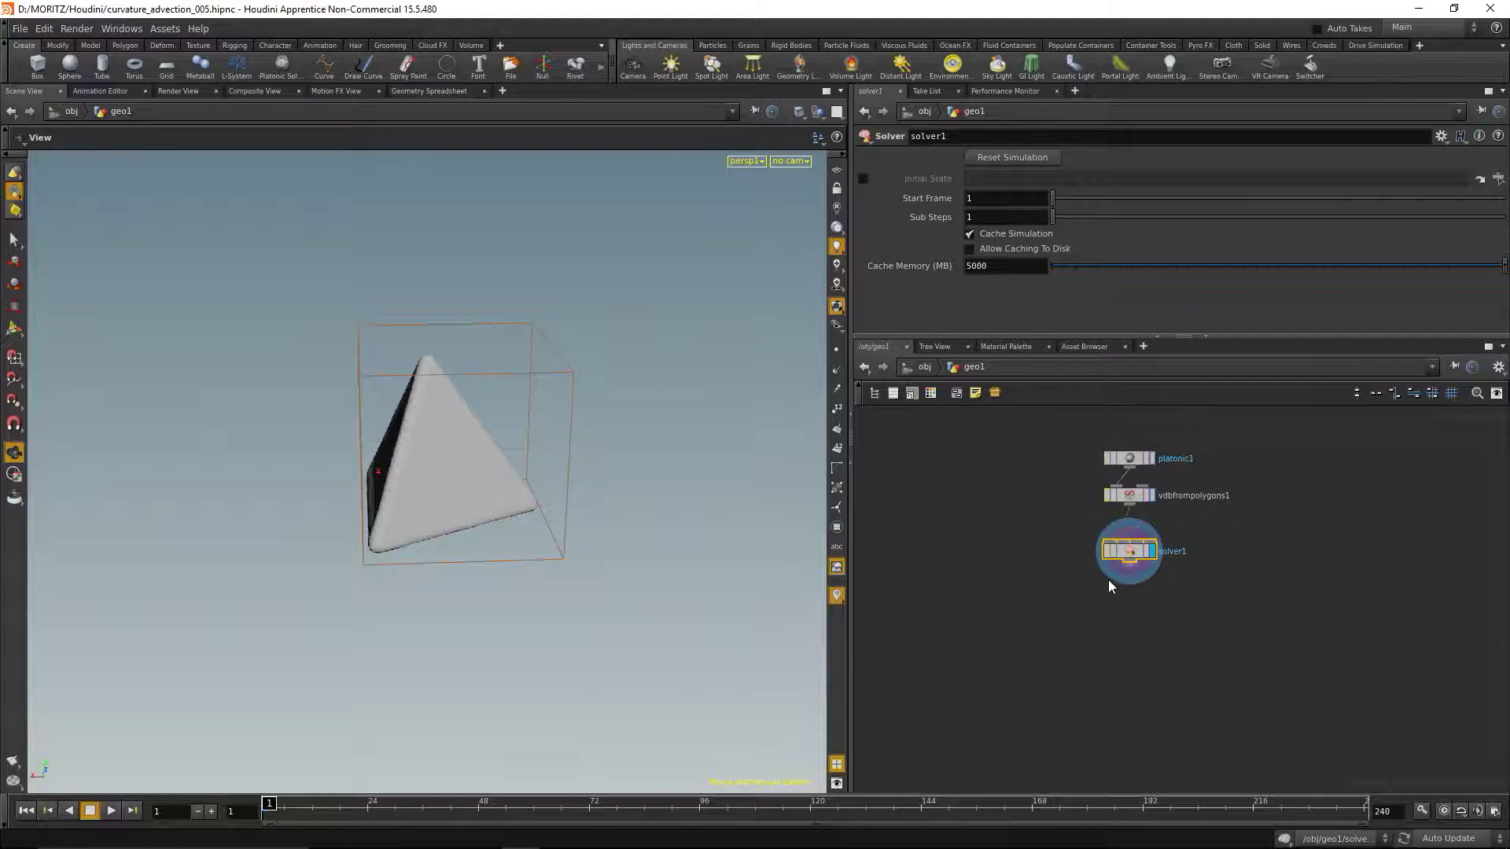
{"action": "key", "text": "h"}
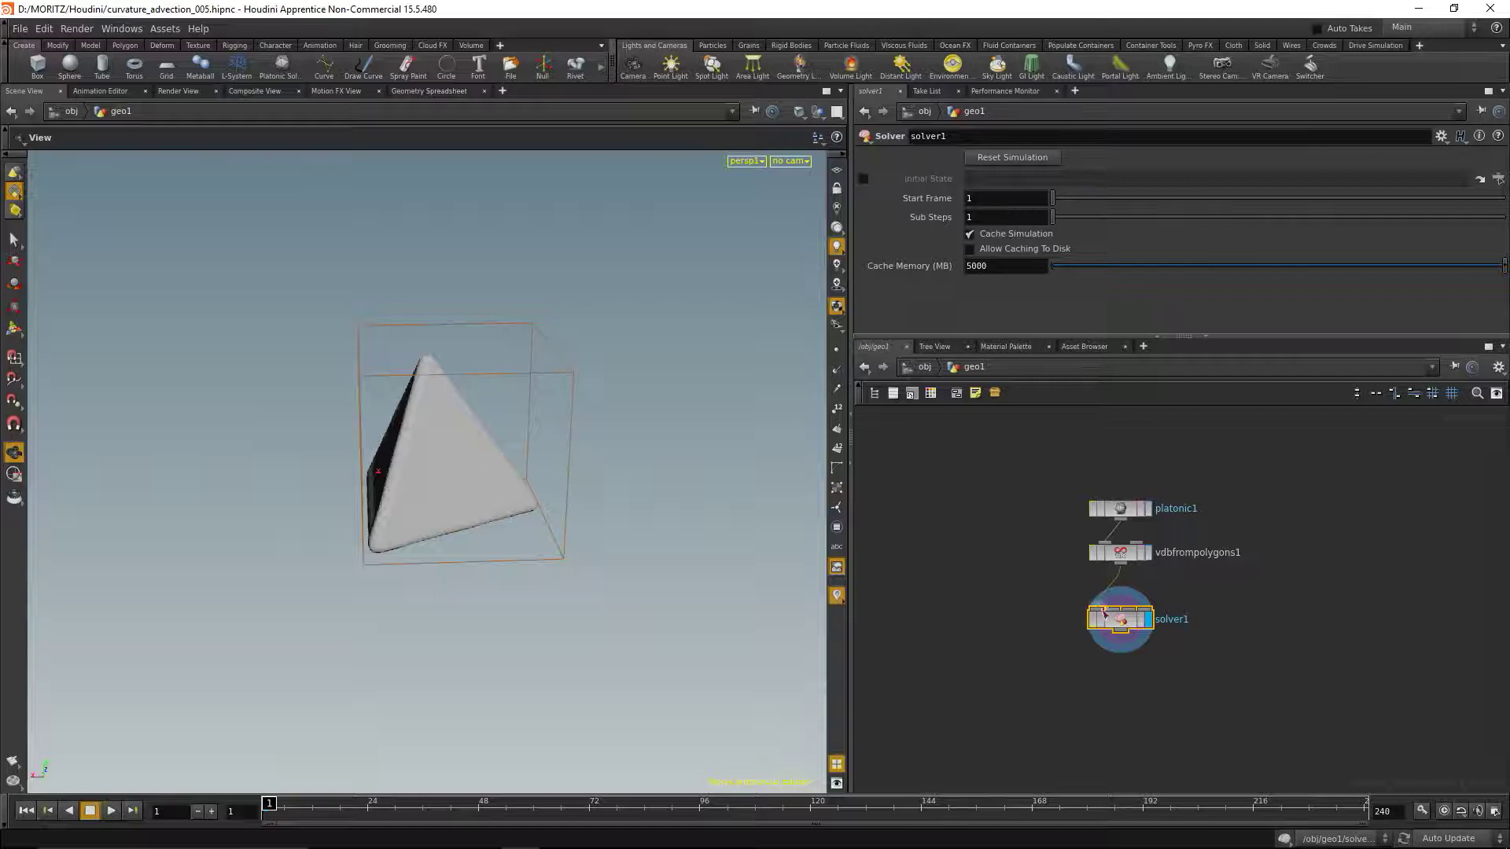
Inside solver1, display vdbadvectsdf1 and delete the vdbsmooth1 and vdbsmoothsdf1 nodes.
{"action": "double_click", "coordinate": [1124, 621]}
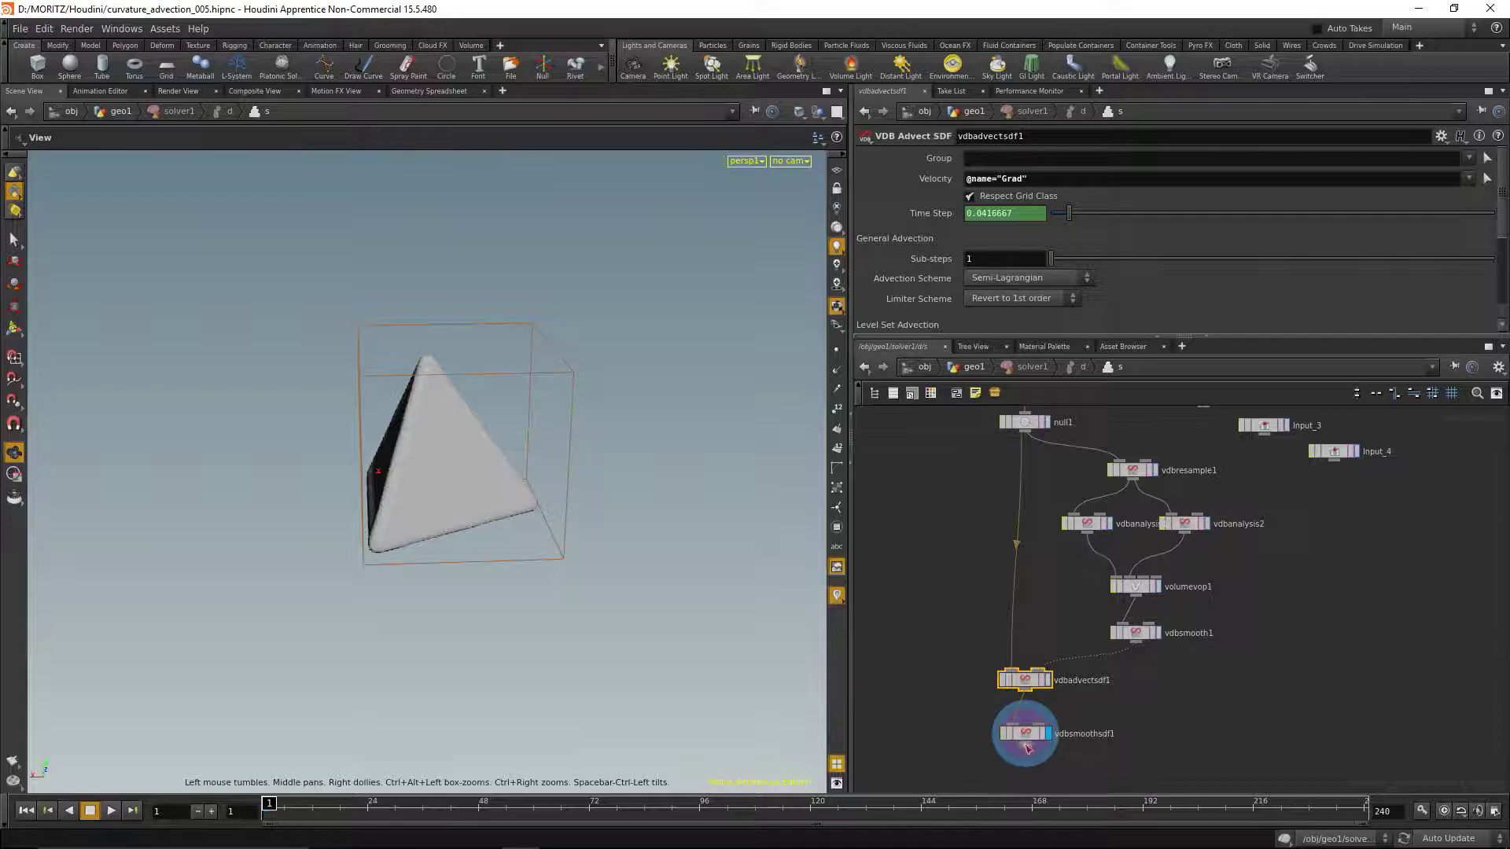
{"action": "left_click", "coordinate": [1049, 679]}
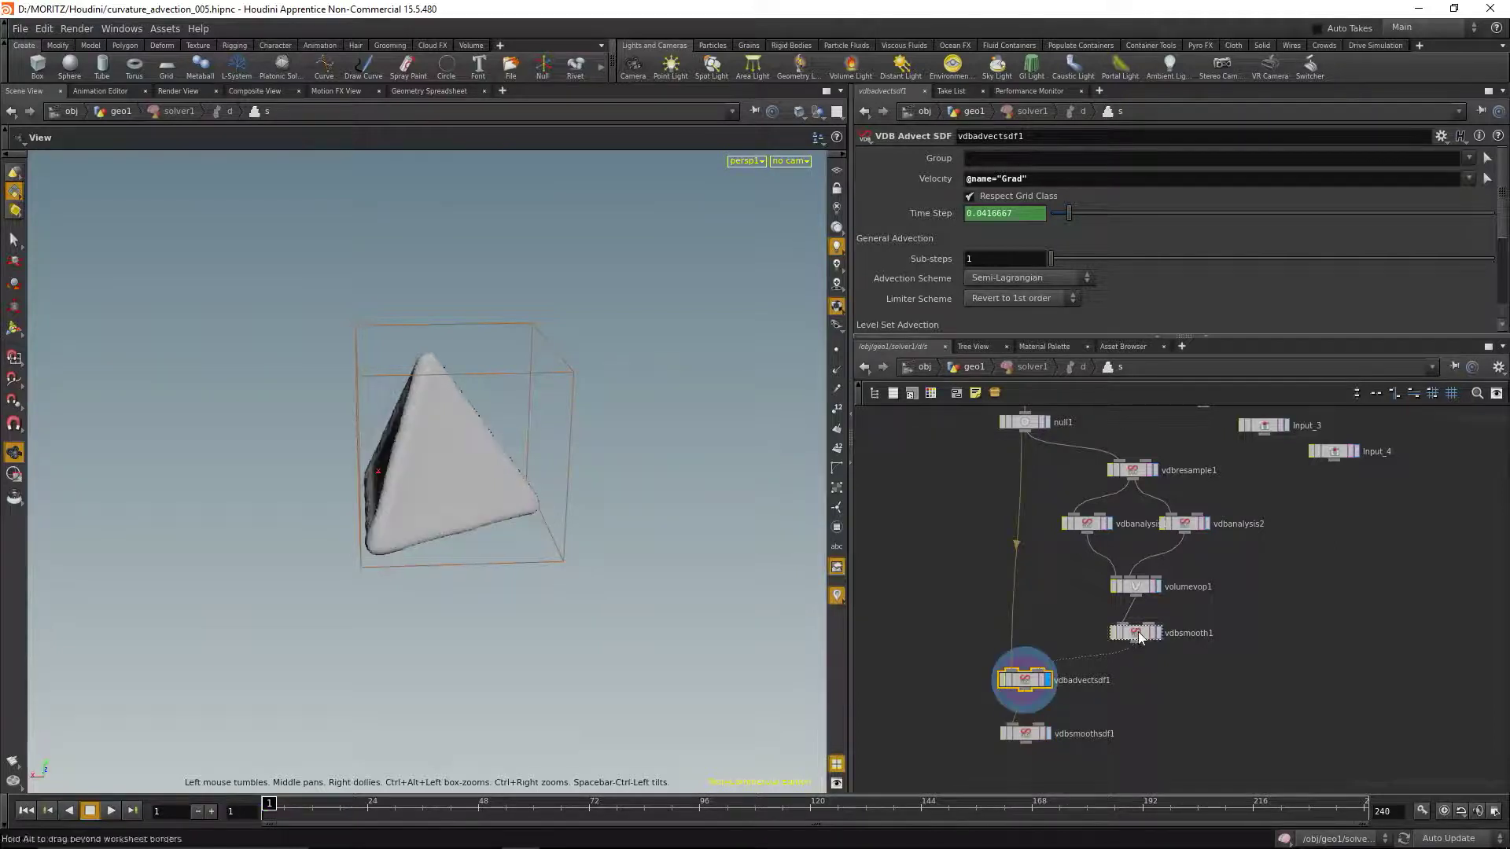
{"action": "left_click", "coordinate": [1139, 634]}
{"action": "key", "text": "Delete"}
{"action": "left_click", "coordinate": [1022, 737]}
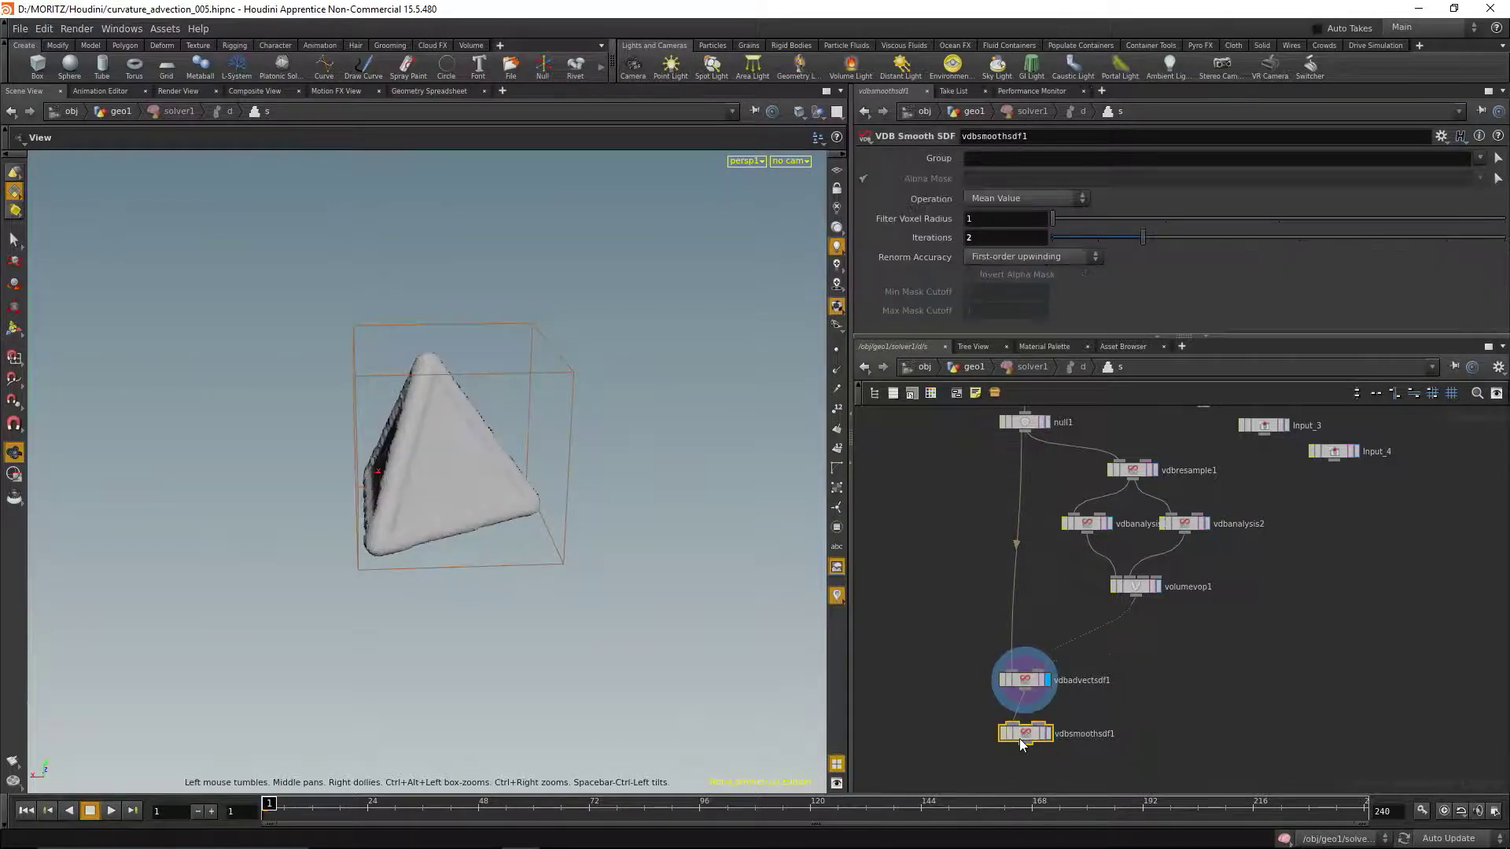
{"action": "key", "text": "Delete"}
{"action": "key", "text": "h"}
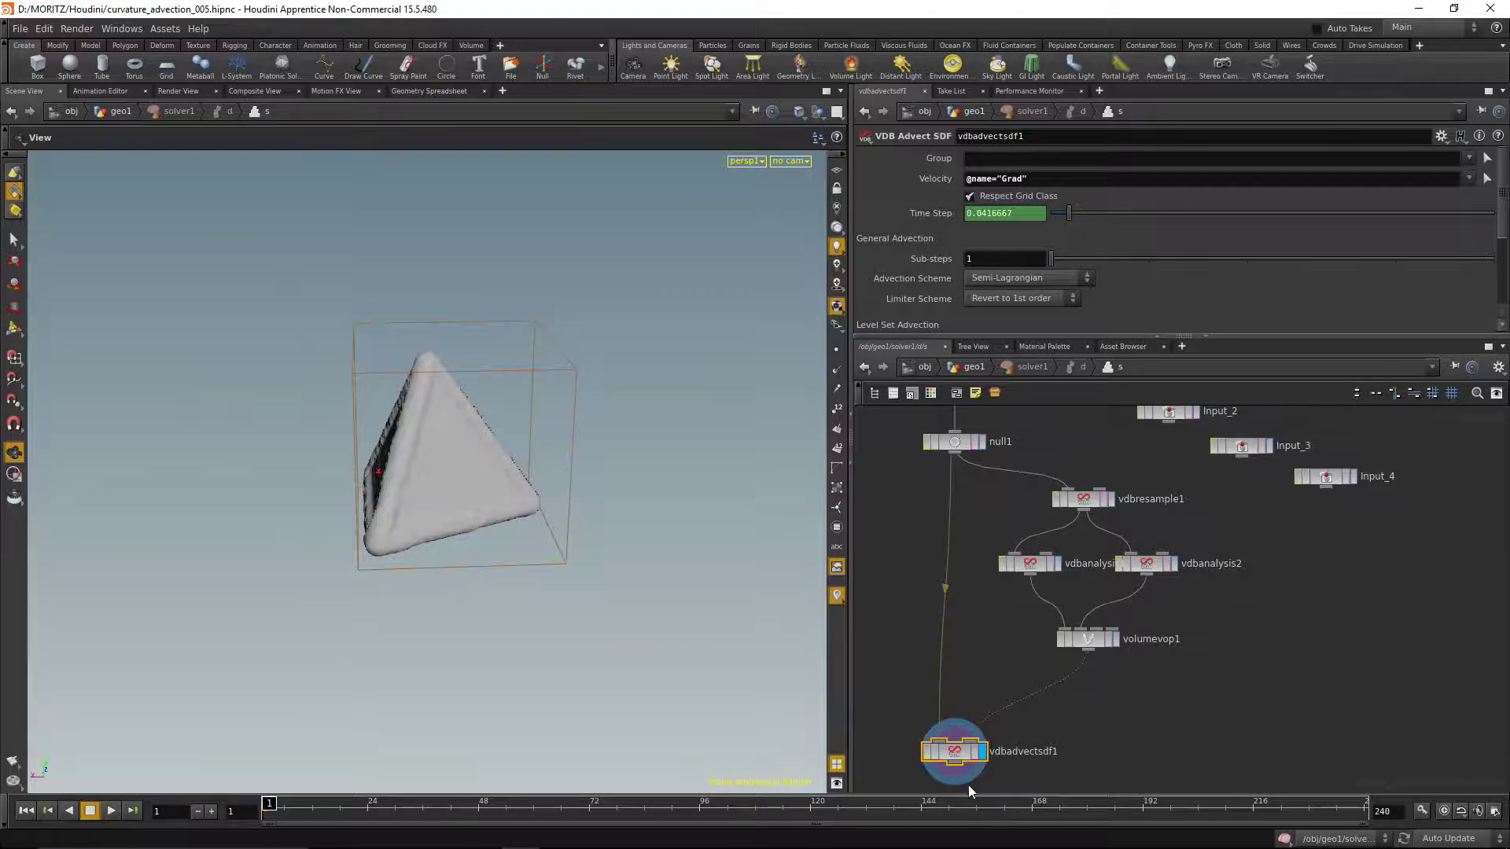
Set vdbadvectsdf1's renormalization to the 1st-order biased gradient spatial scheme with 2 steps.
{"action": "left_click_drag", "start_coordinate": [1502, 206], "coordinate": [1502, 271]}
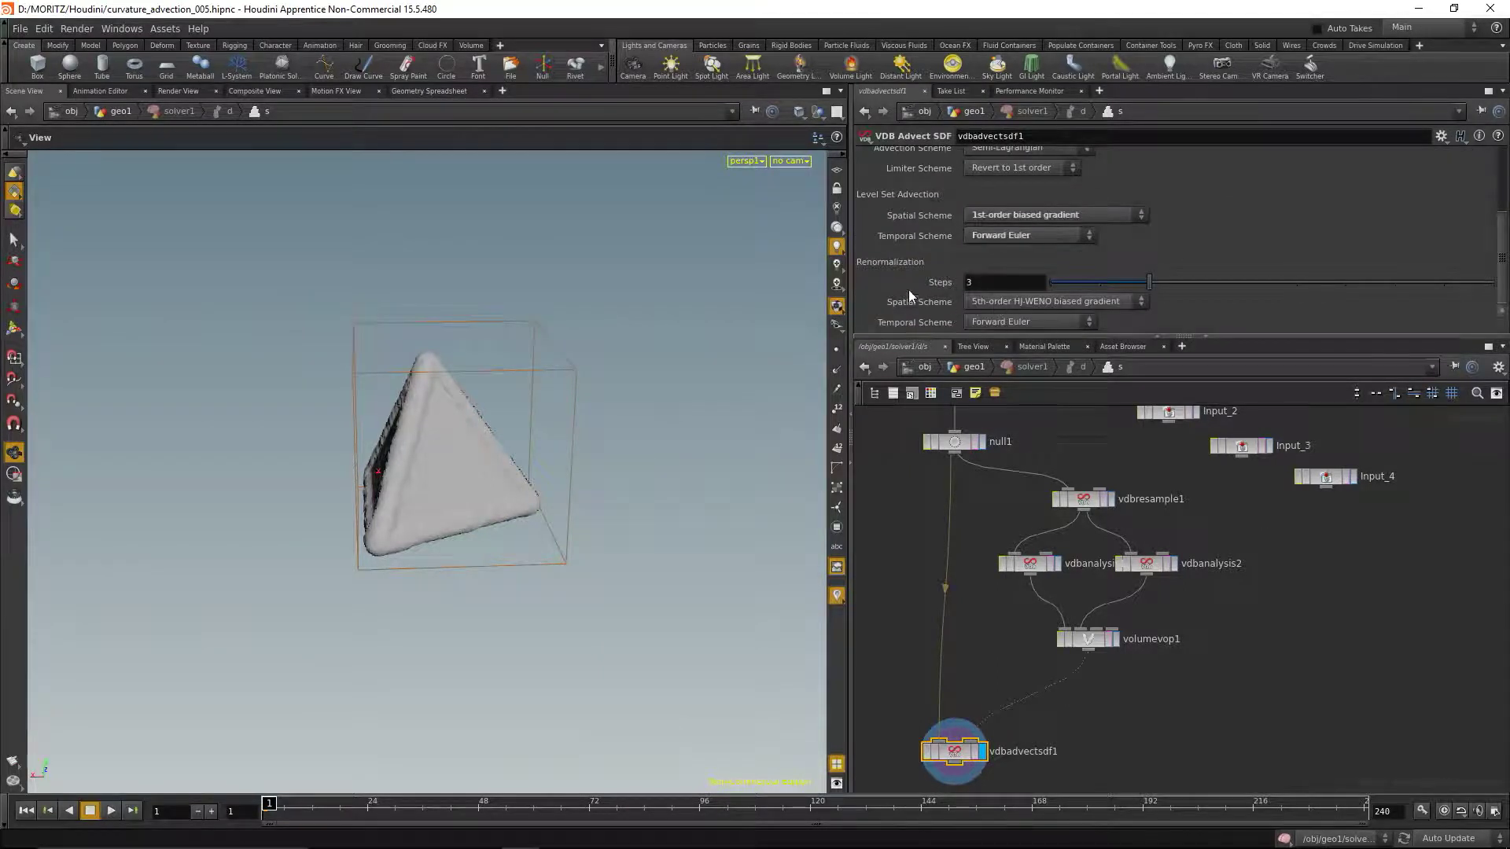
{"action": "left_click", "coordinate": [1022, 300]}
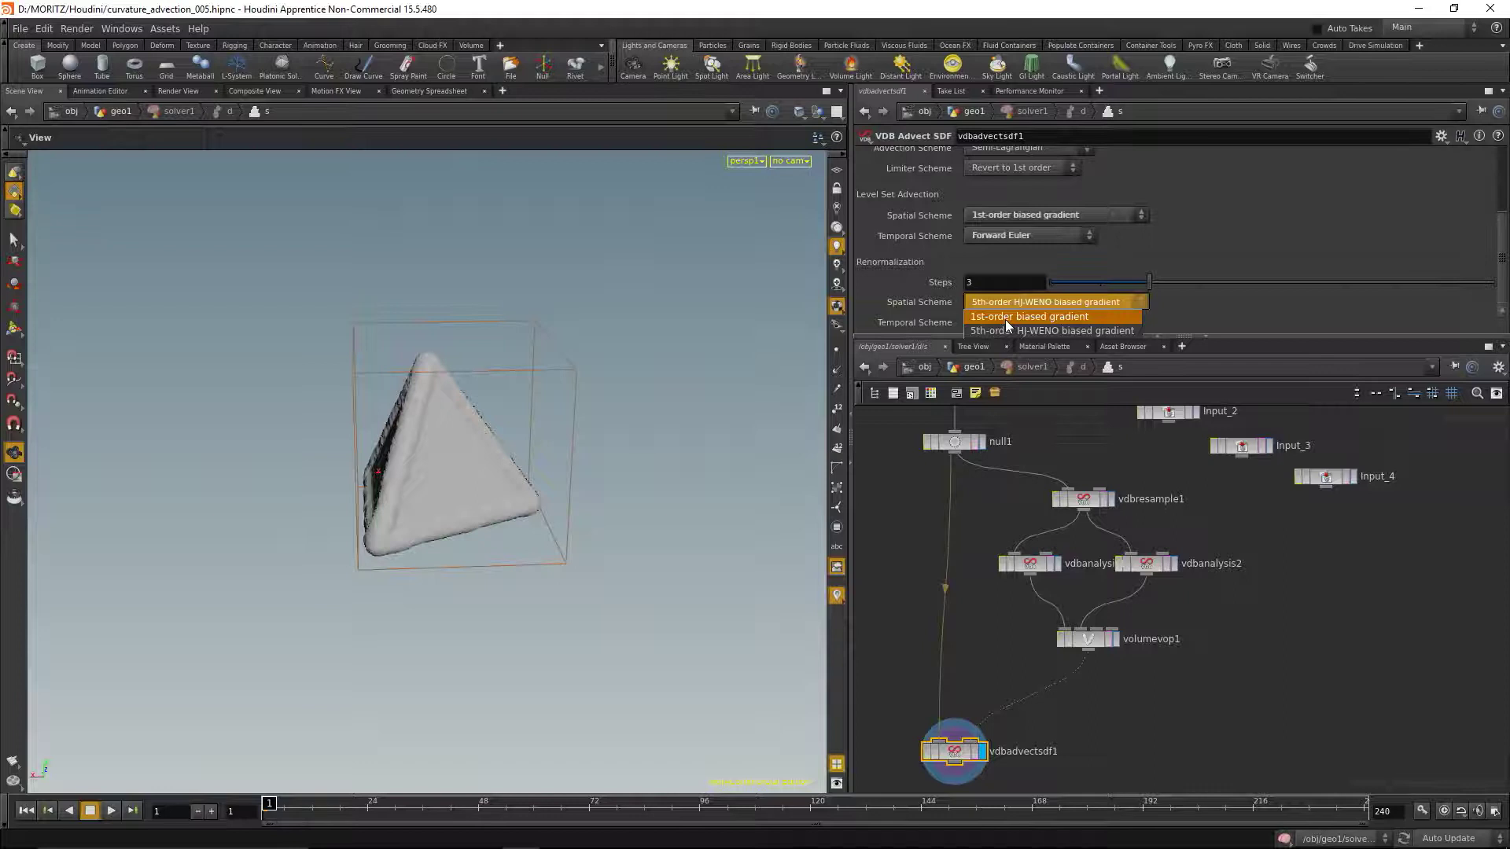
{"action": "left_click", "coordinate": [1005, 317]}
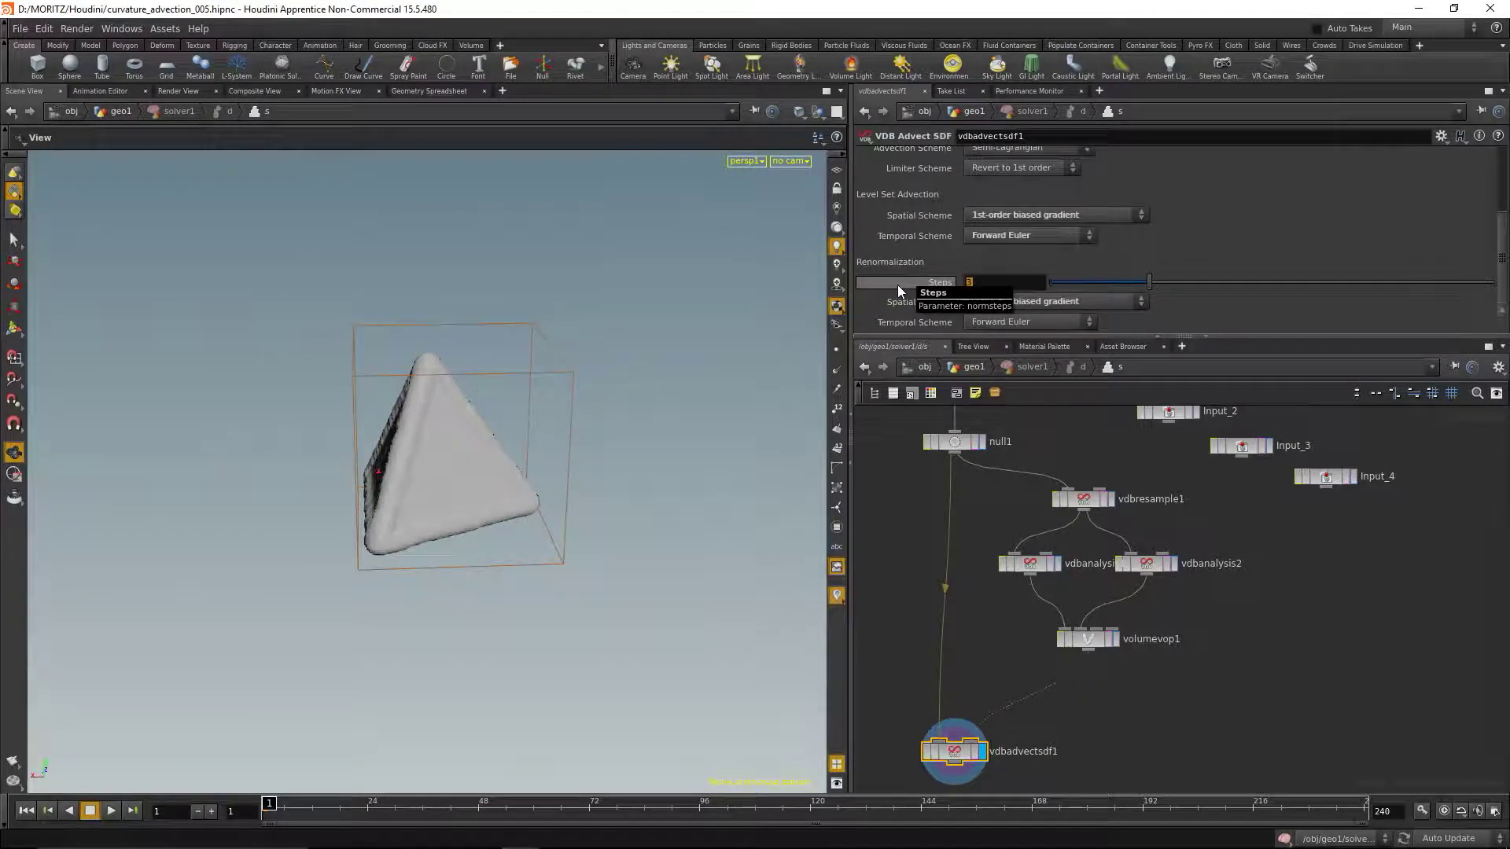
{"action": "type", "text": "2"}
{"action": "key", "text": "Return"}
Insert a VDB Renormalize SDF node between Prev_Frame and null1.
{"action": "middle_click_drag", "start_coordinate": [904, 526], "coordinate": [951, 630]}
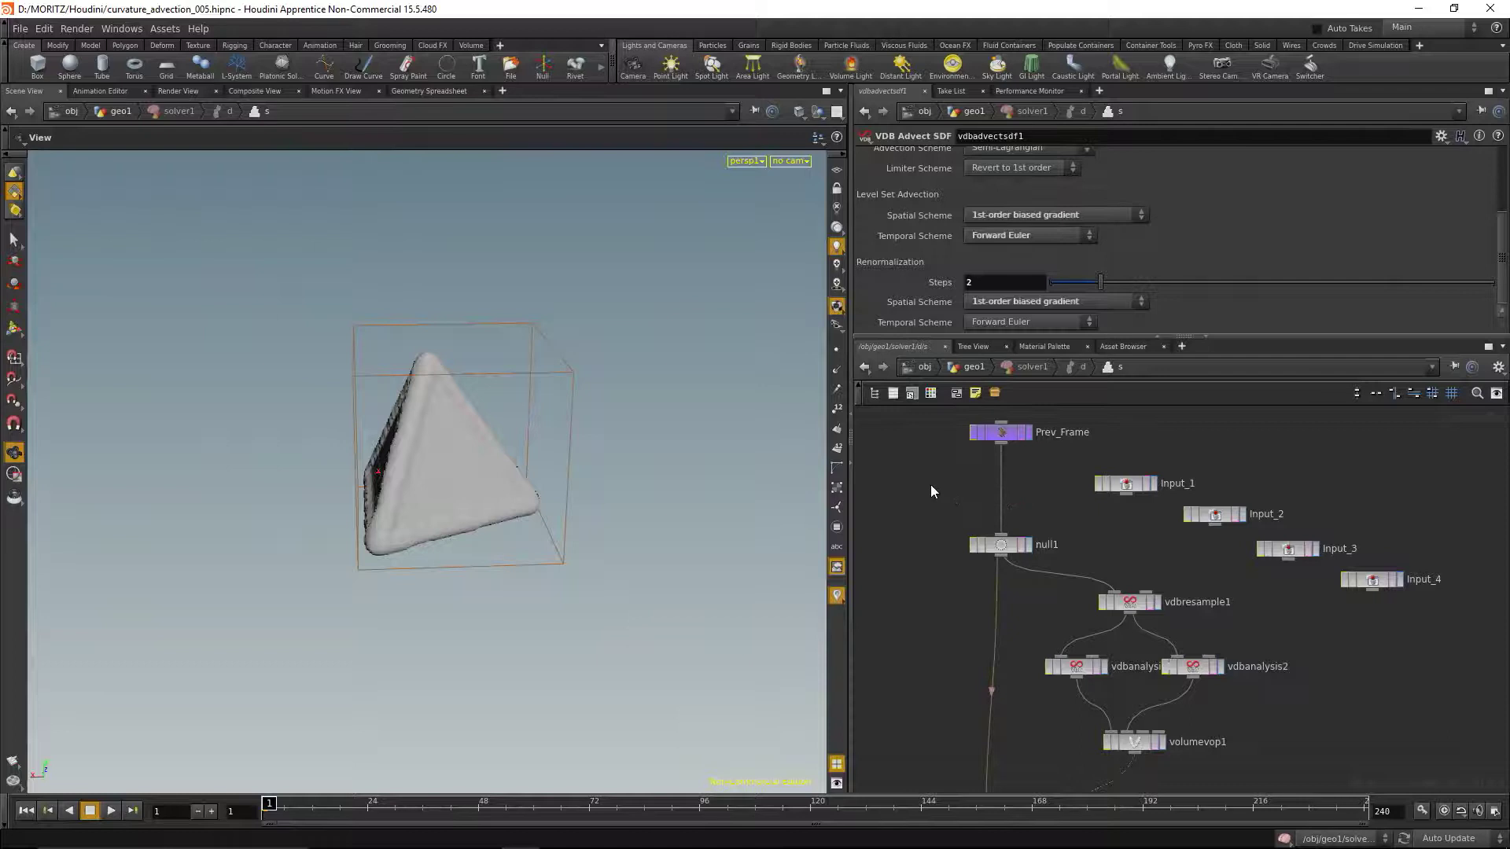
{"action": "key", "text": "Tab"}
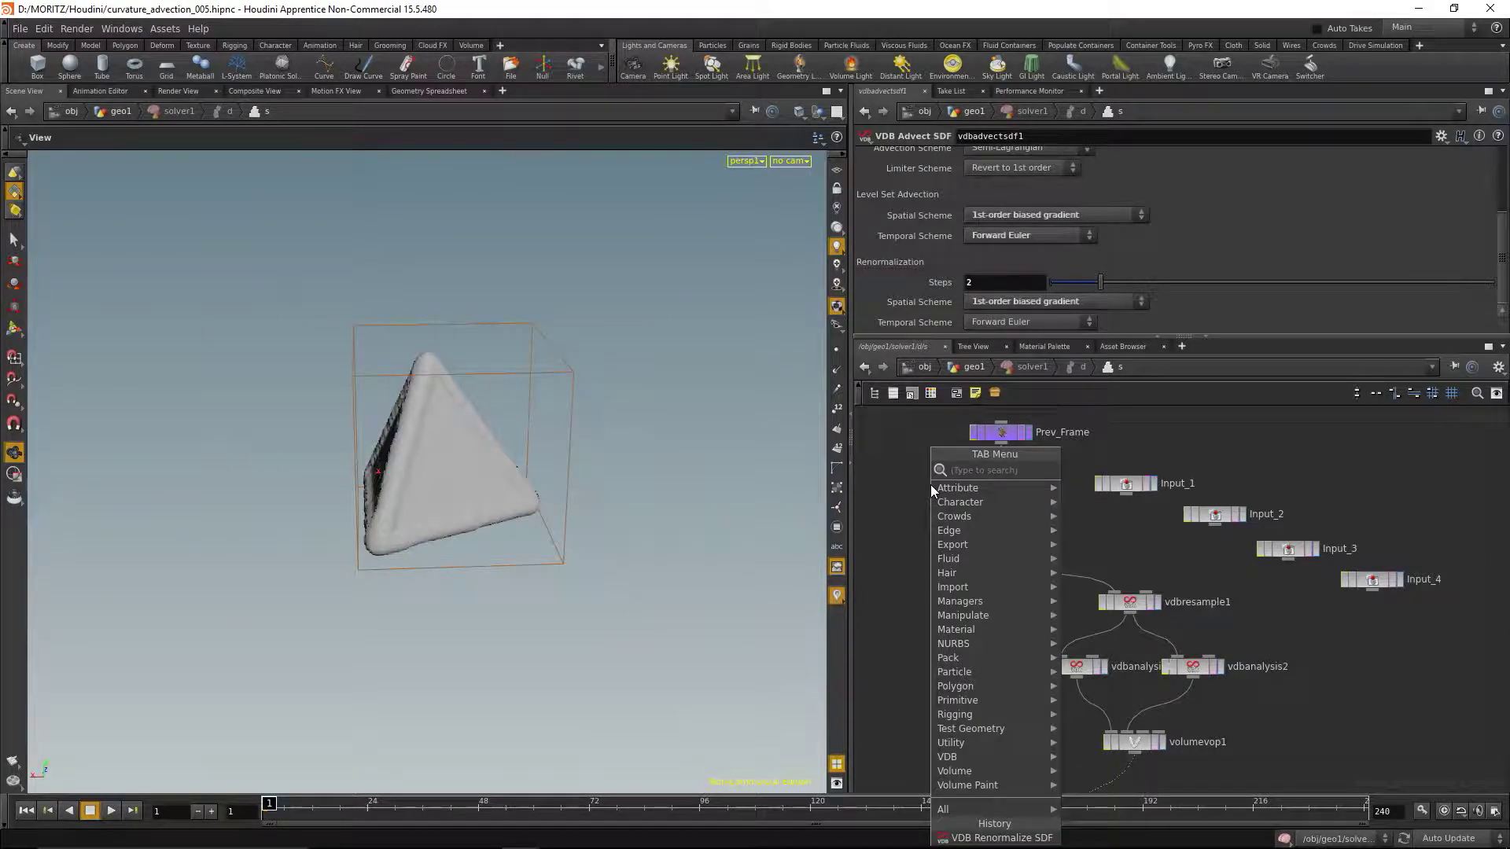
{"action": "type", "text": "norma"}
{"action": "key", "text": "BackSpace"}
{"action": "key", "text": "BackSpace"}
{"action": "key", "text": "BackSpace"}
{"action": "key", "text": "BackSpace"}
{"action": "key", "text": "BackSpace"}
{"action": "type", "text": "vdbr"}
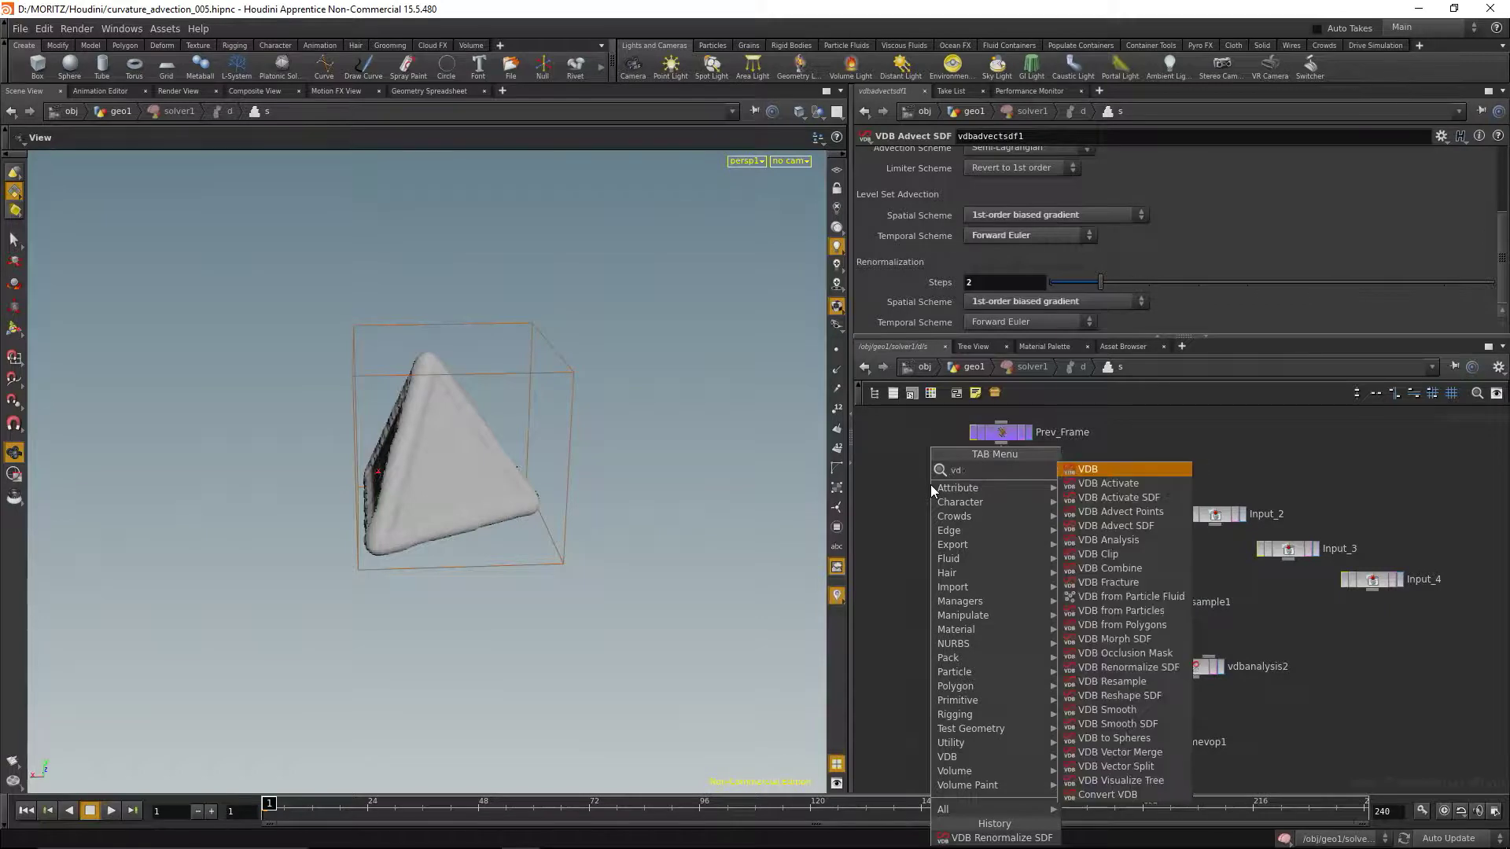
{"action": "key", "text": "Down"}
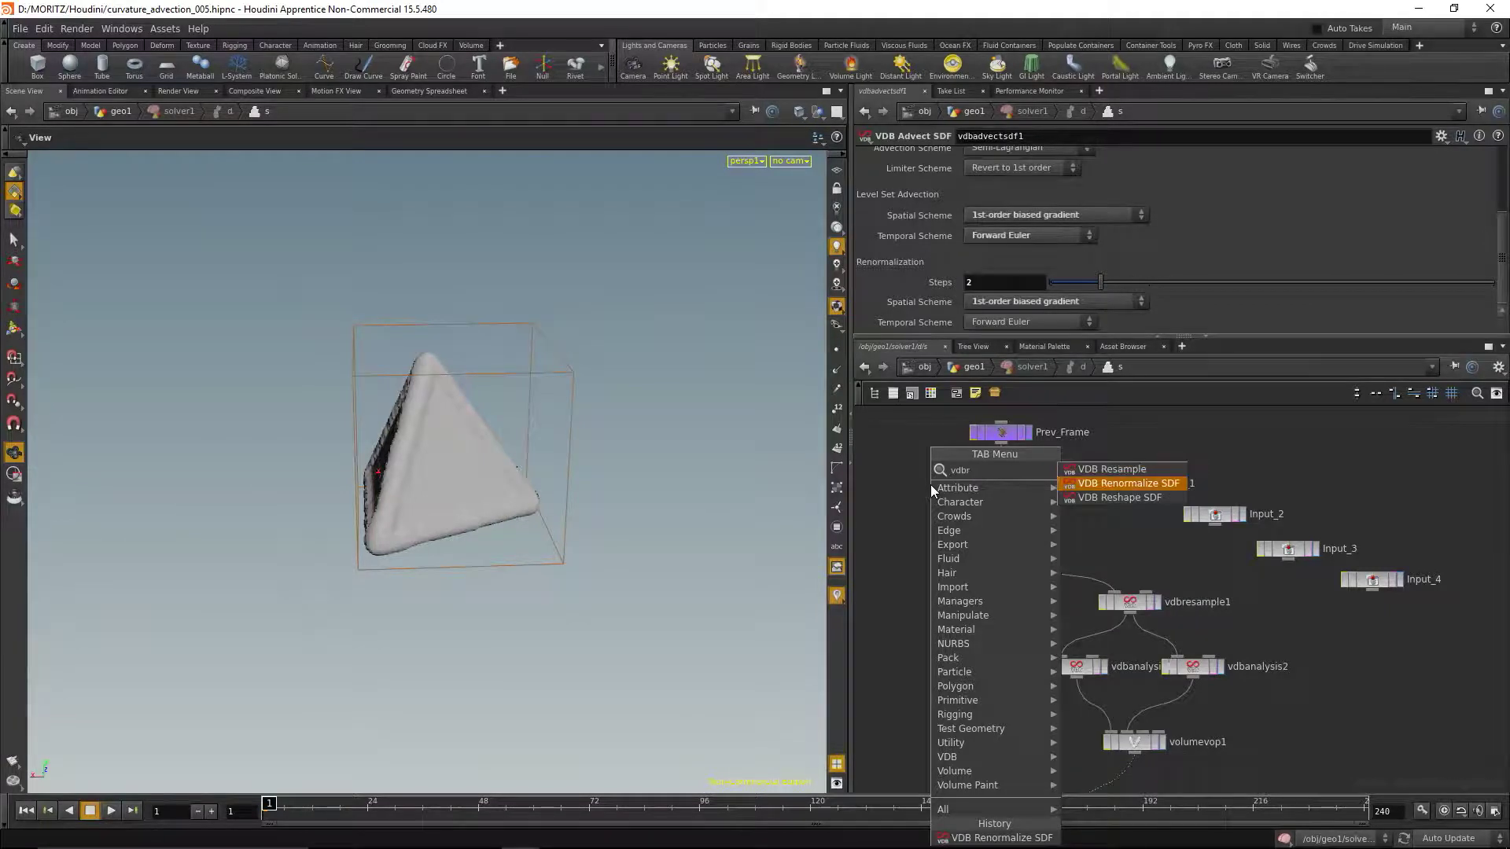
{"action": "key", "text": "Return"}
{"action": "left_click_drag", "start_coordinate": [931, 484], "coordinate": [1010, 499]}
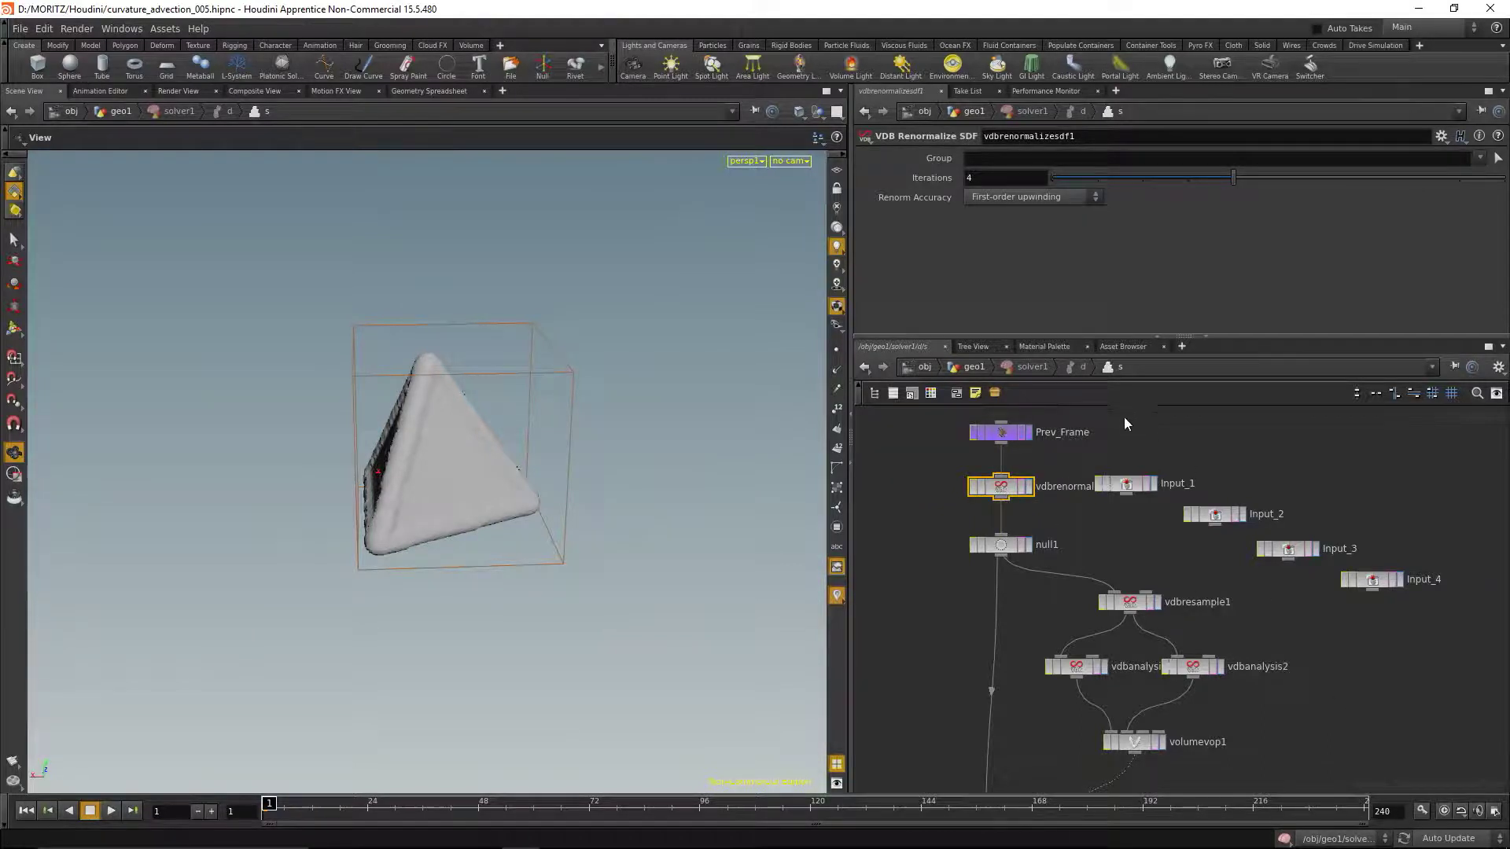
Inside volumevop1, add a Normalize node and set its signature to 3D Vector.
{"action": "middle_click_drag", "start_coordinate": [1327, 673], "coordinate": [1222, 545]}
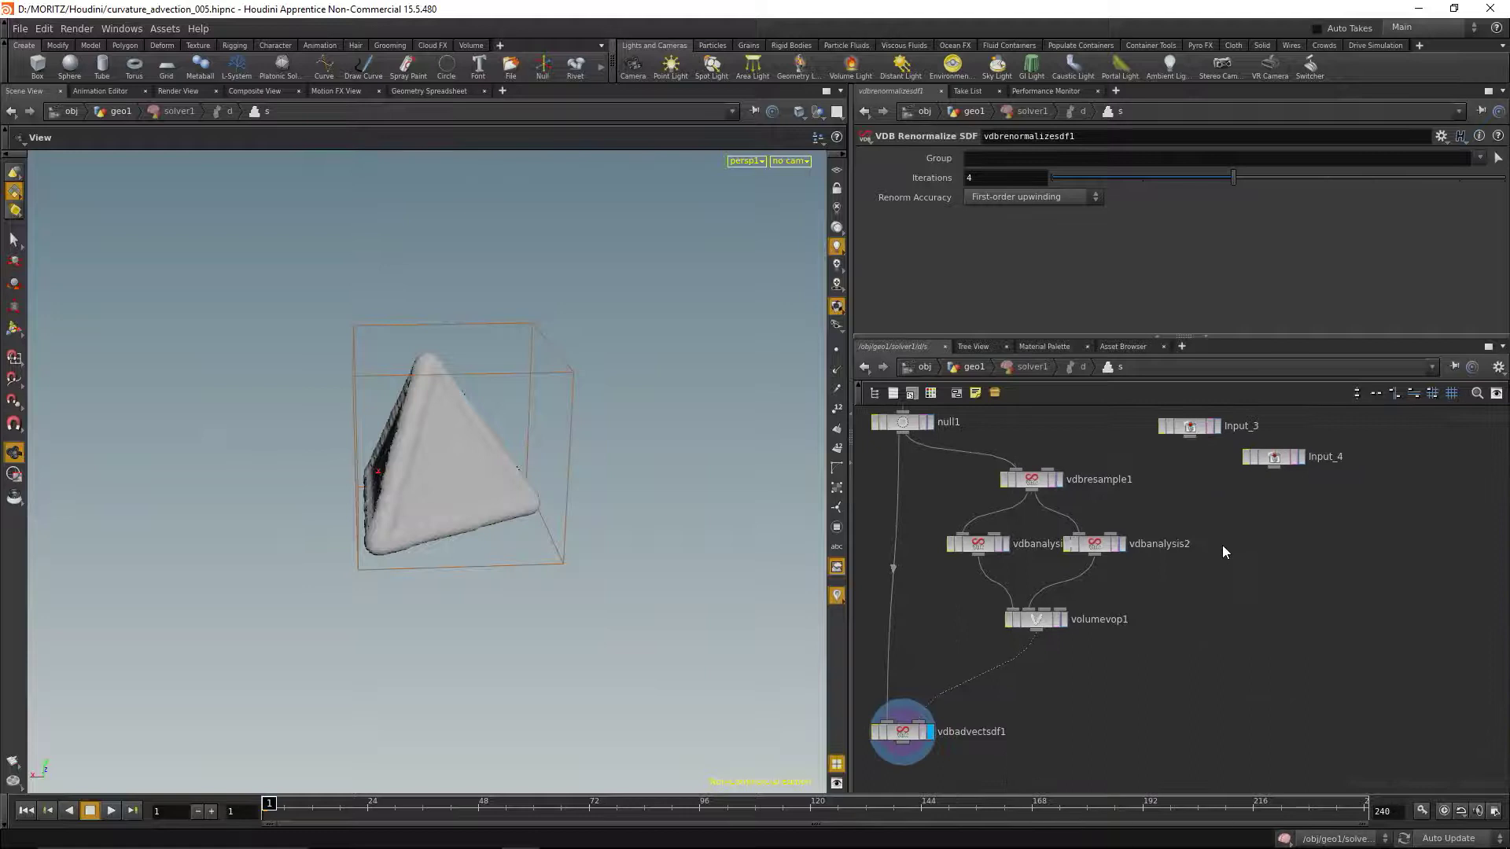
{"action": "double_click", "coordinate": [1040, 622]}
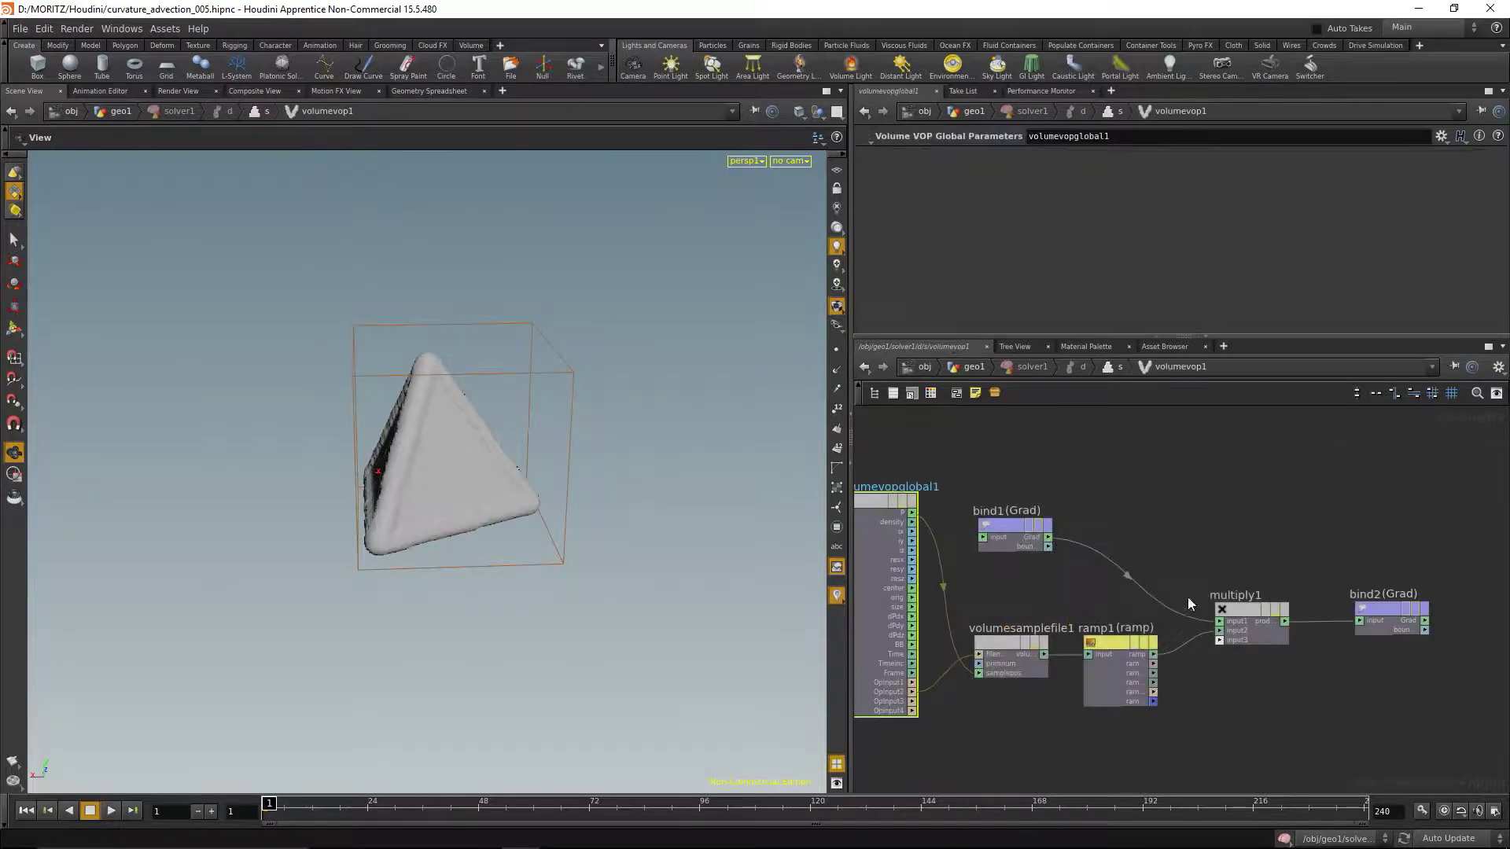
{"action": "key", "text": "Tab"}
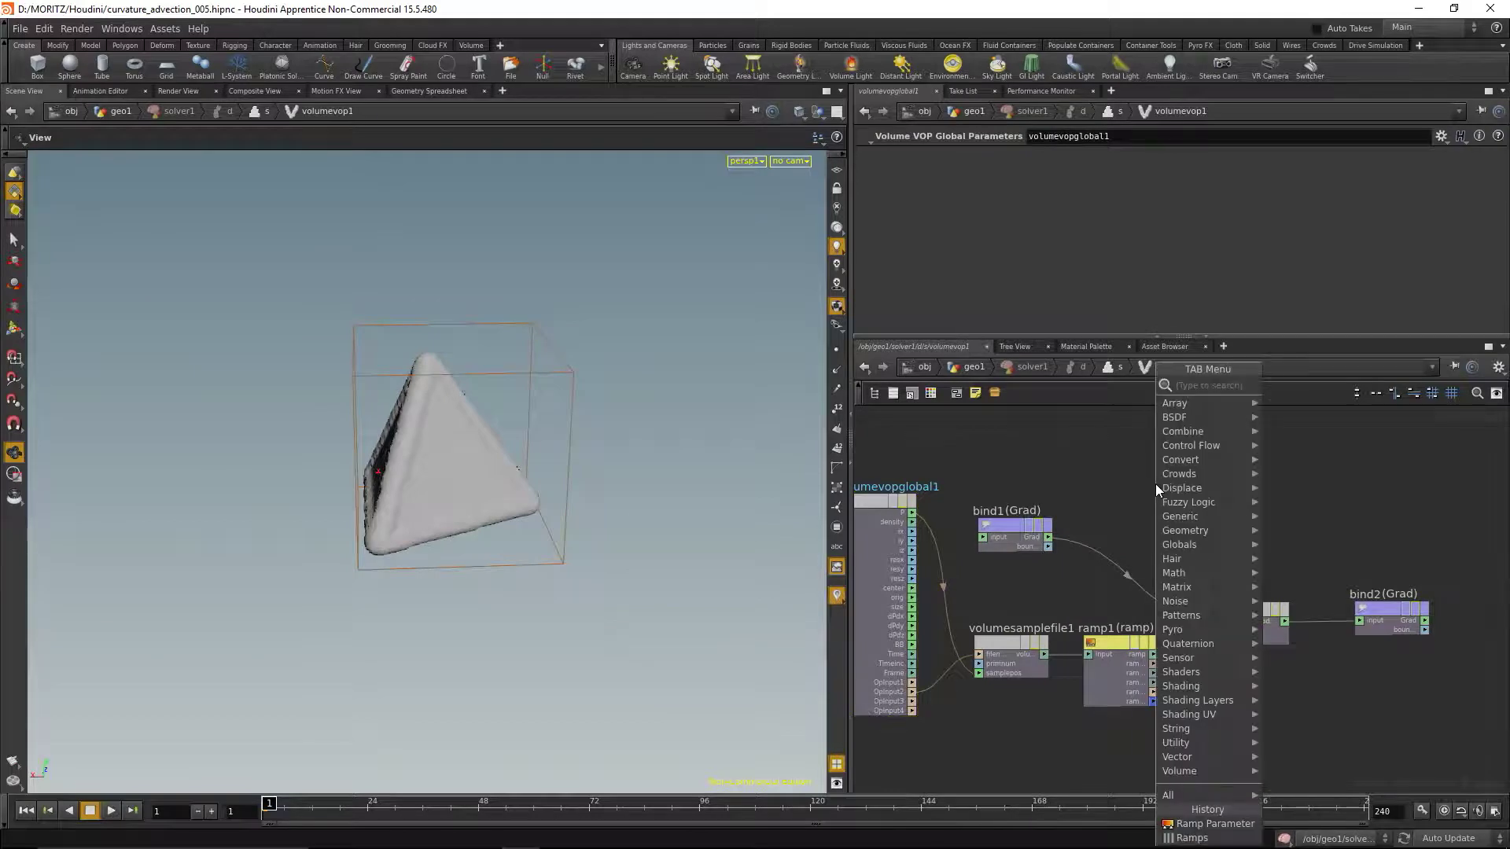
{"action": "type", "text": "norm"}
{"action": "key", "text": "Return"}
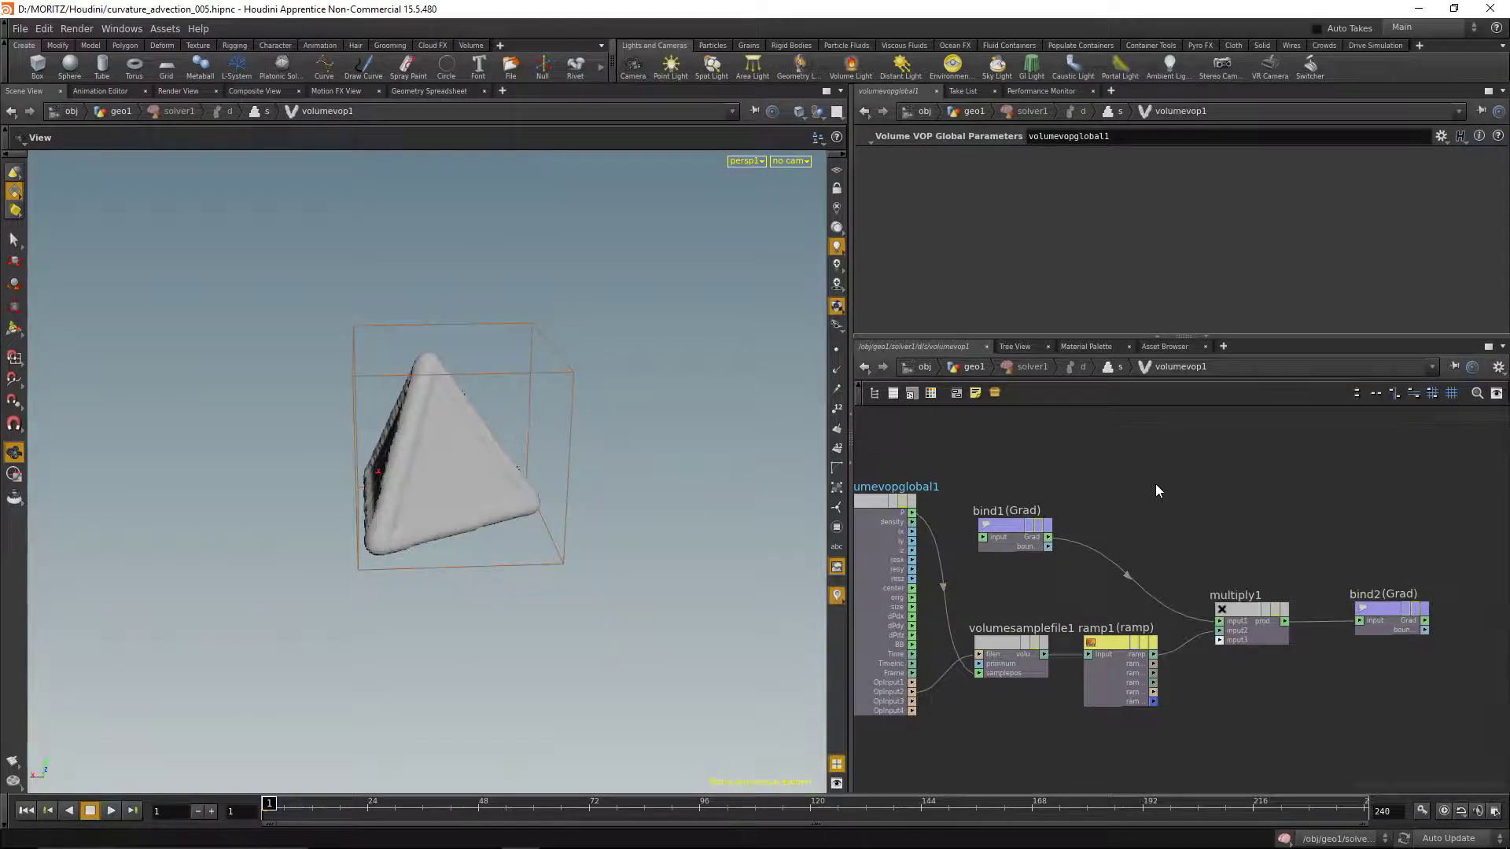
{"action": "left_click", "coordinate": [1031, 157]}
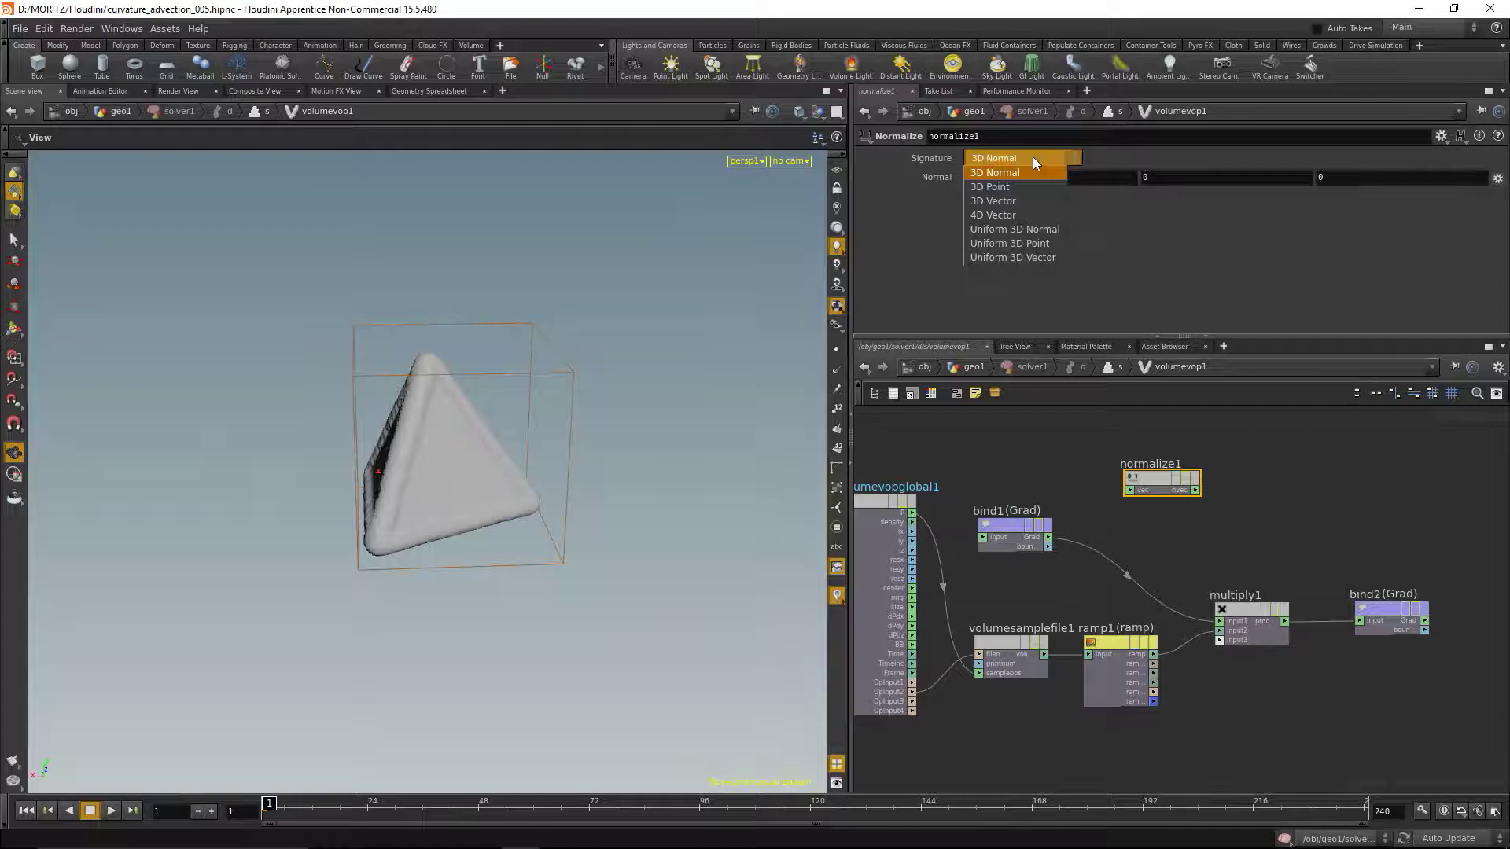
{"action": "left_click", "coordinate": [1016, 205]}
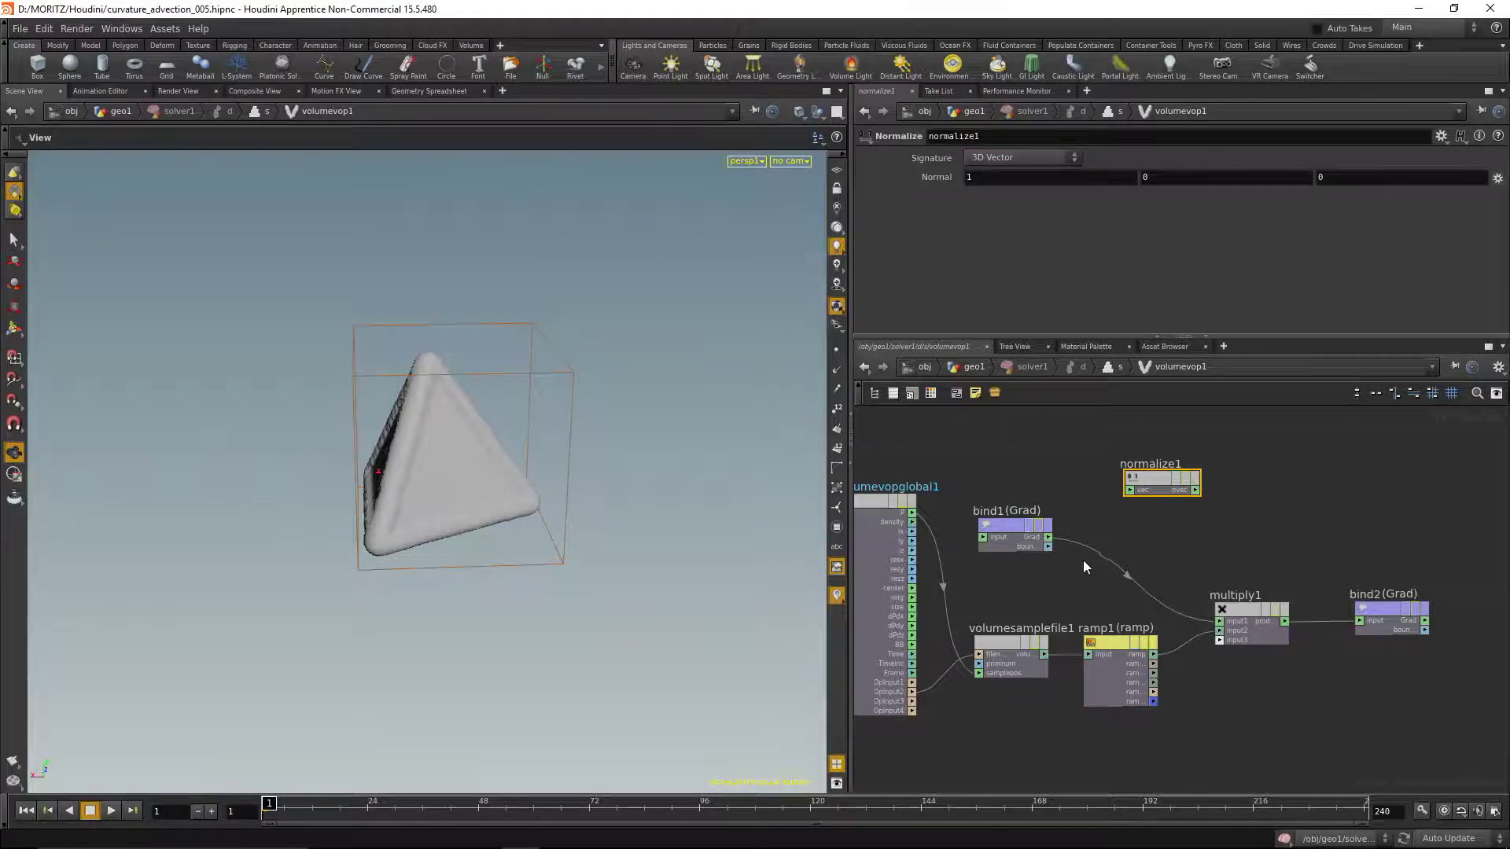
Insert the Normalize node into the connection between the bind1 Grad output and multiply1.
{"action": "double_click", "coordinate": [1149, 464]}
{"action": "left_click_drag", "start_coordinate": [1165, 464], "coordinate": [1133, 541]}
{"action": "left_click_drag", "start_coordinate": [1159, 475], "coordinate": [1122, 528]}
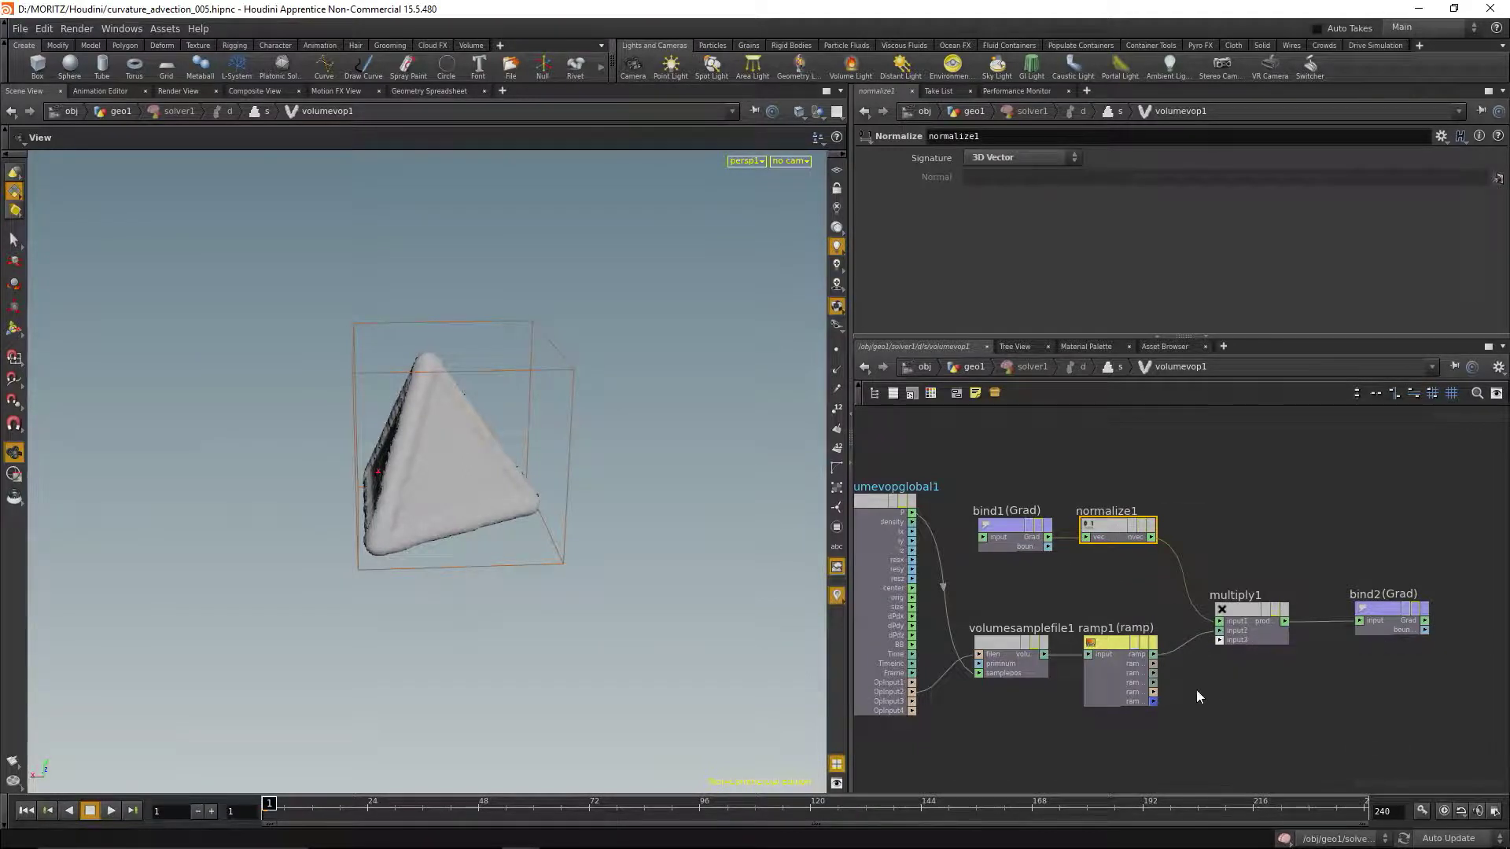
Return to geo1, move platonic1 further above vdbfrompolygons1, and add a Fluid Source node beside the chain.
{"action": "left_click", "coordinate": [972, 368]}
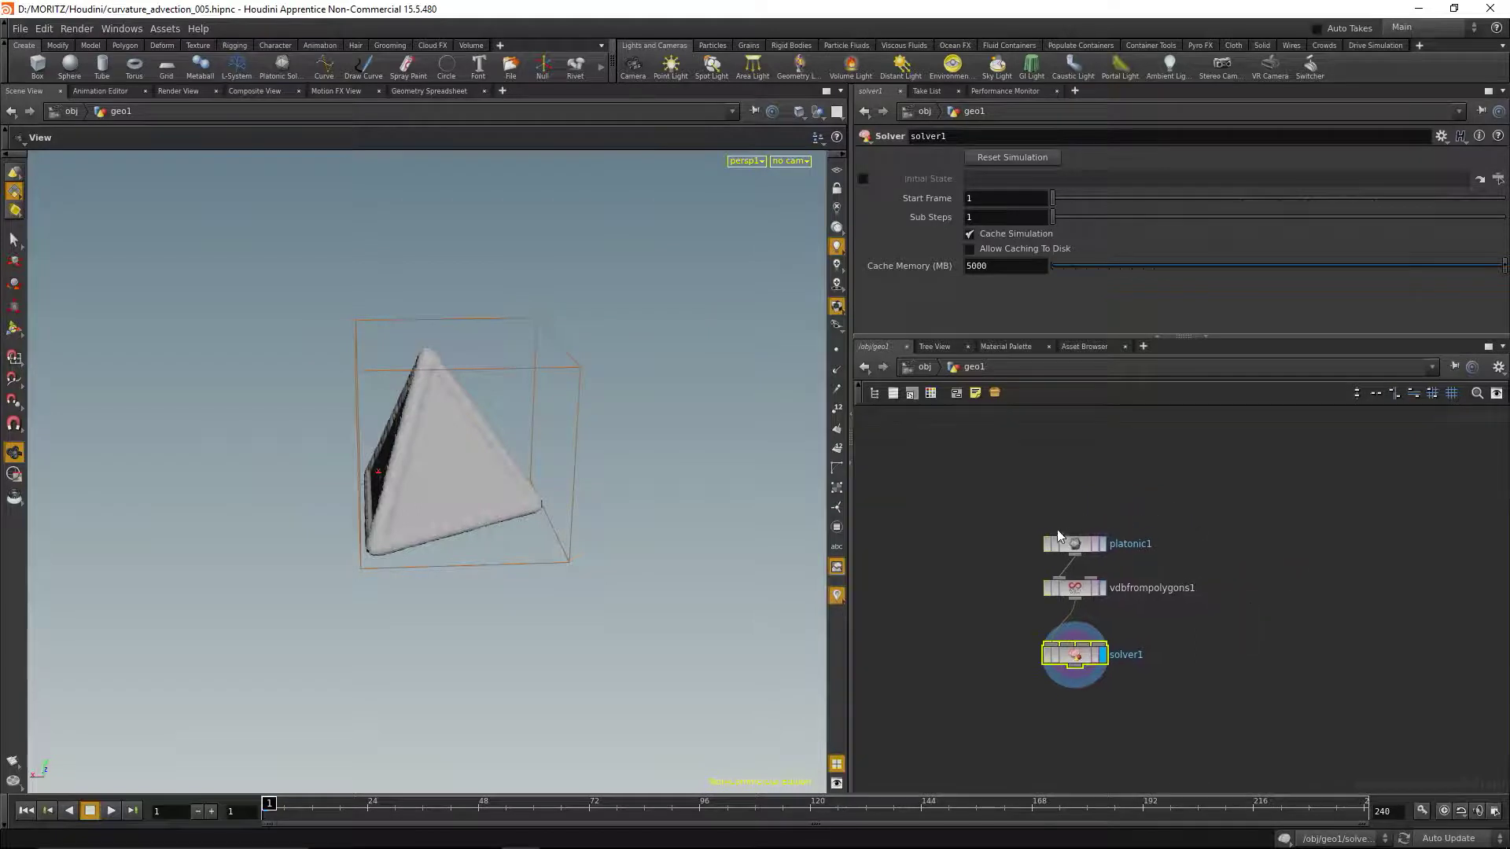
{"action": "left_click_drag", "start_coordinate": [1077, 546], "coordinate": [1077, 485]}
{"action": "key", "text": "Tab"}
{"action": "mouse_move", "coordinate": [1280, 579]}
{"action": "type", "text": "fluid"}
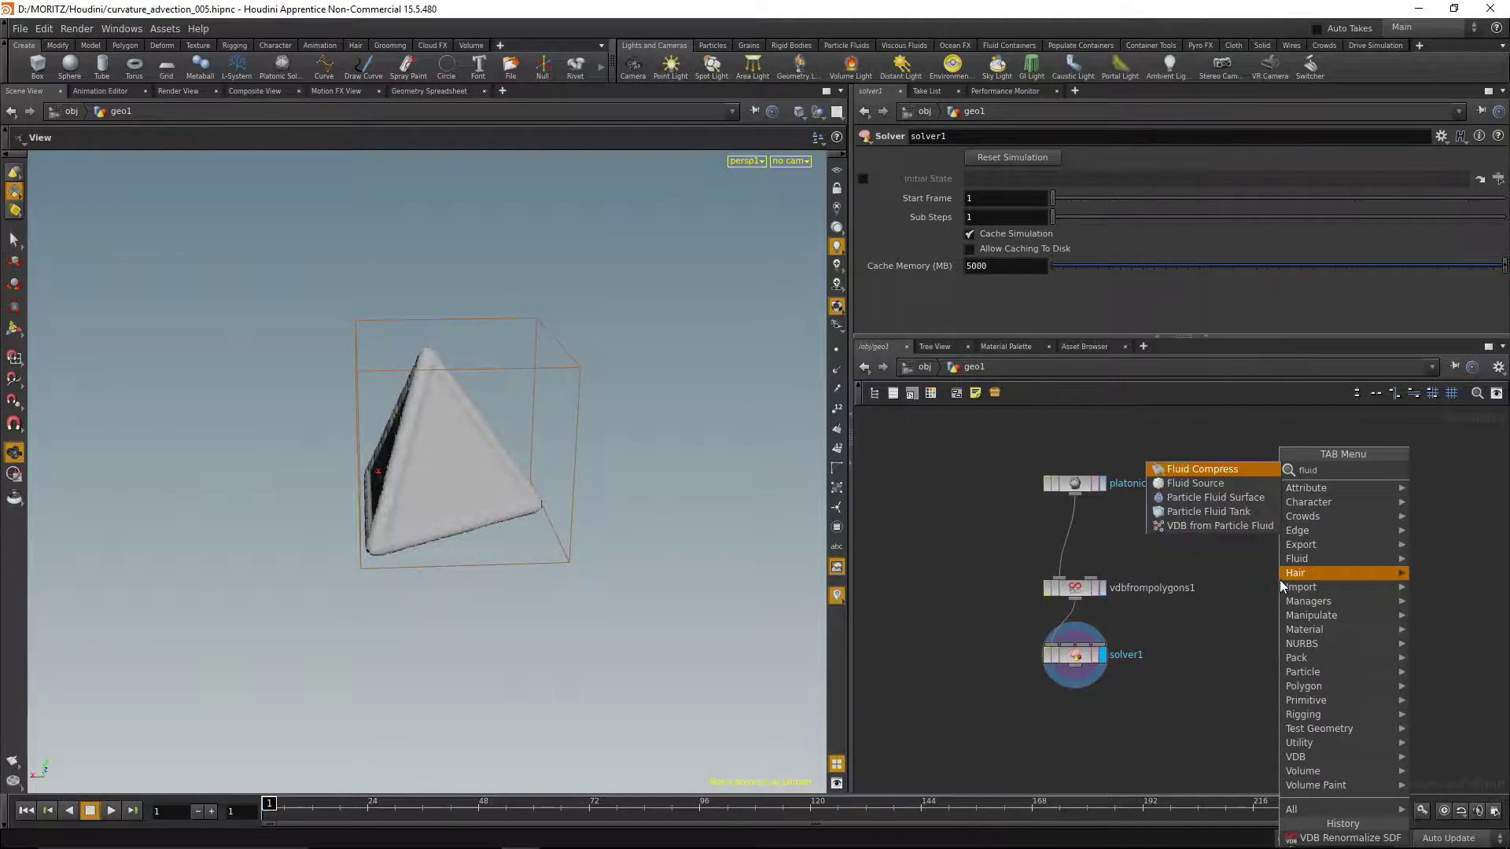
{"action": "key", "text": "Down"}
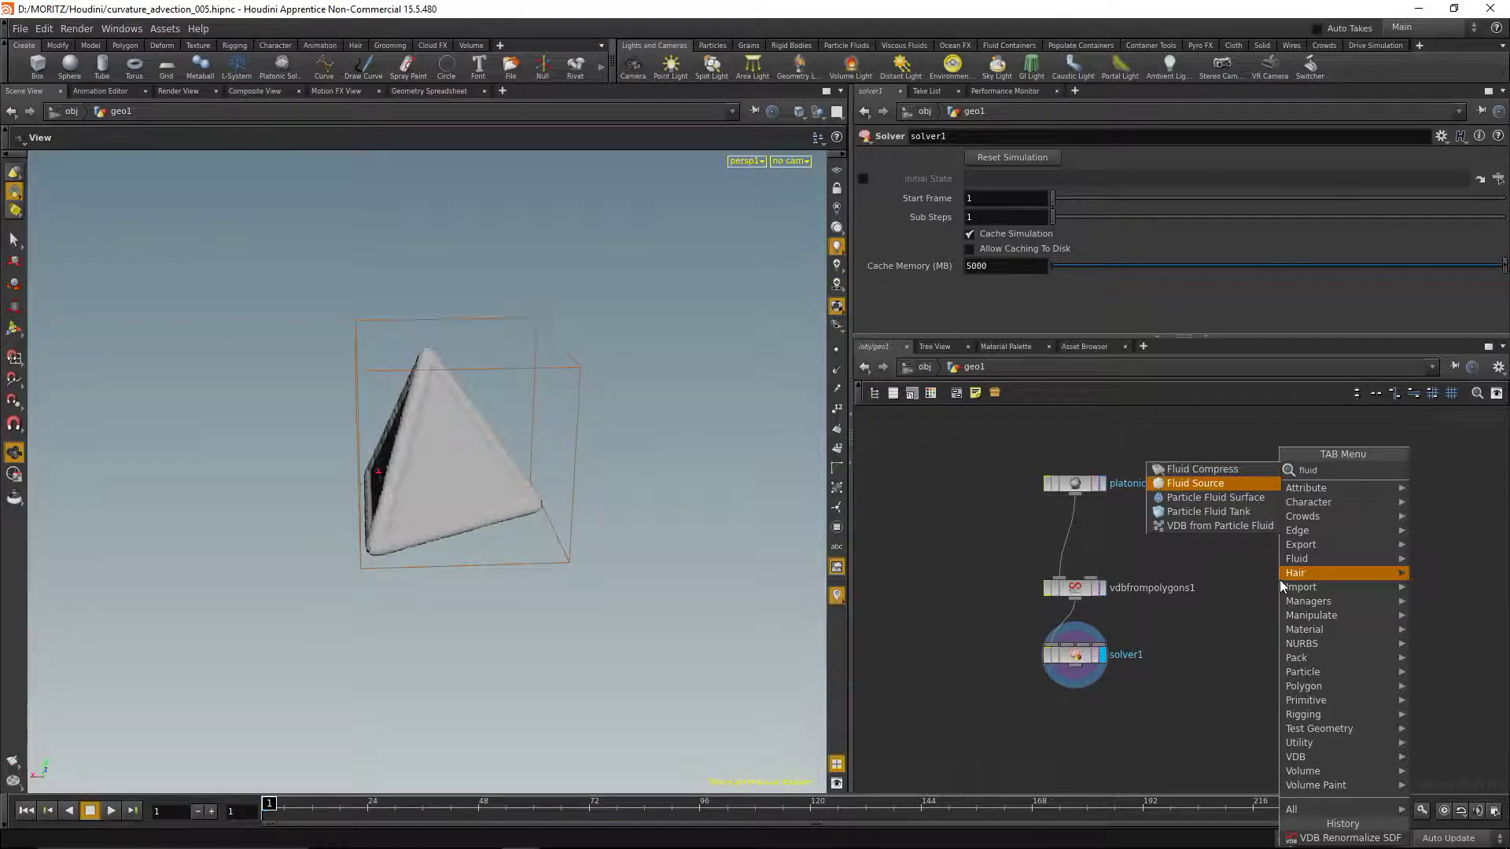
{"action": "key", "text": "Return"}
{"action": "left_click", "coordinate": [1286, 597]}
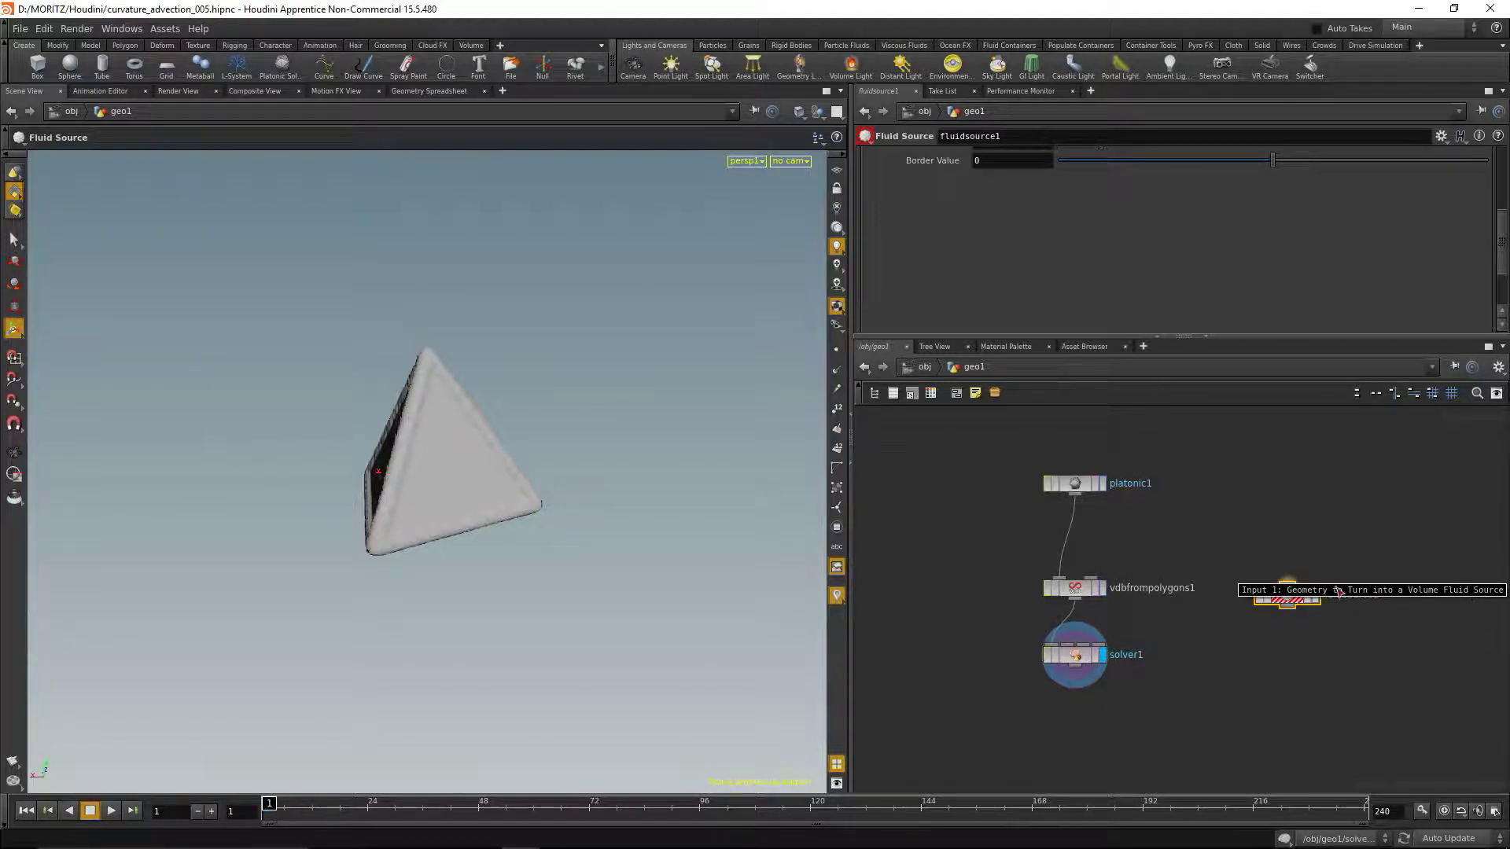
Add a Bound node above fluidsource1.
{"action": "key", "text": "Tab"}
{"action": "type", "text": "volume"}
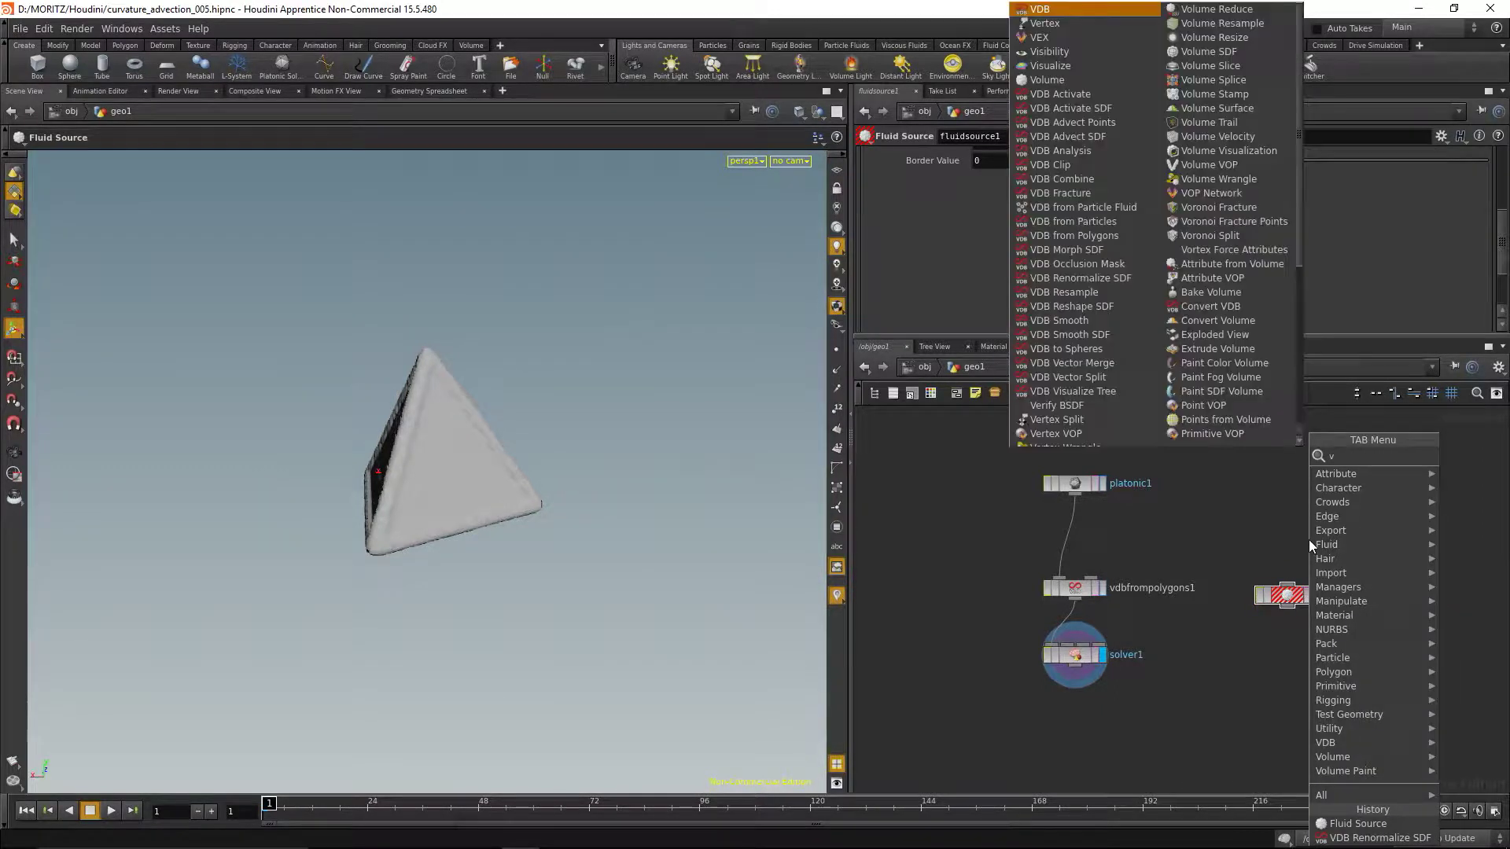
{"action": "key", "text": "BackSpace"}
{"action": "key", "text": "BackSpace"}
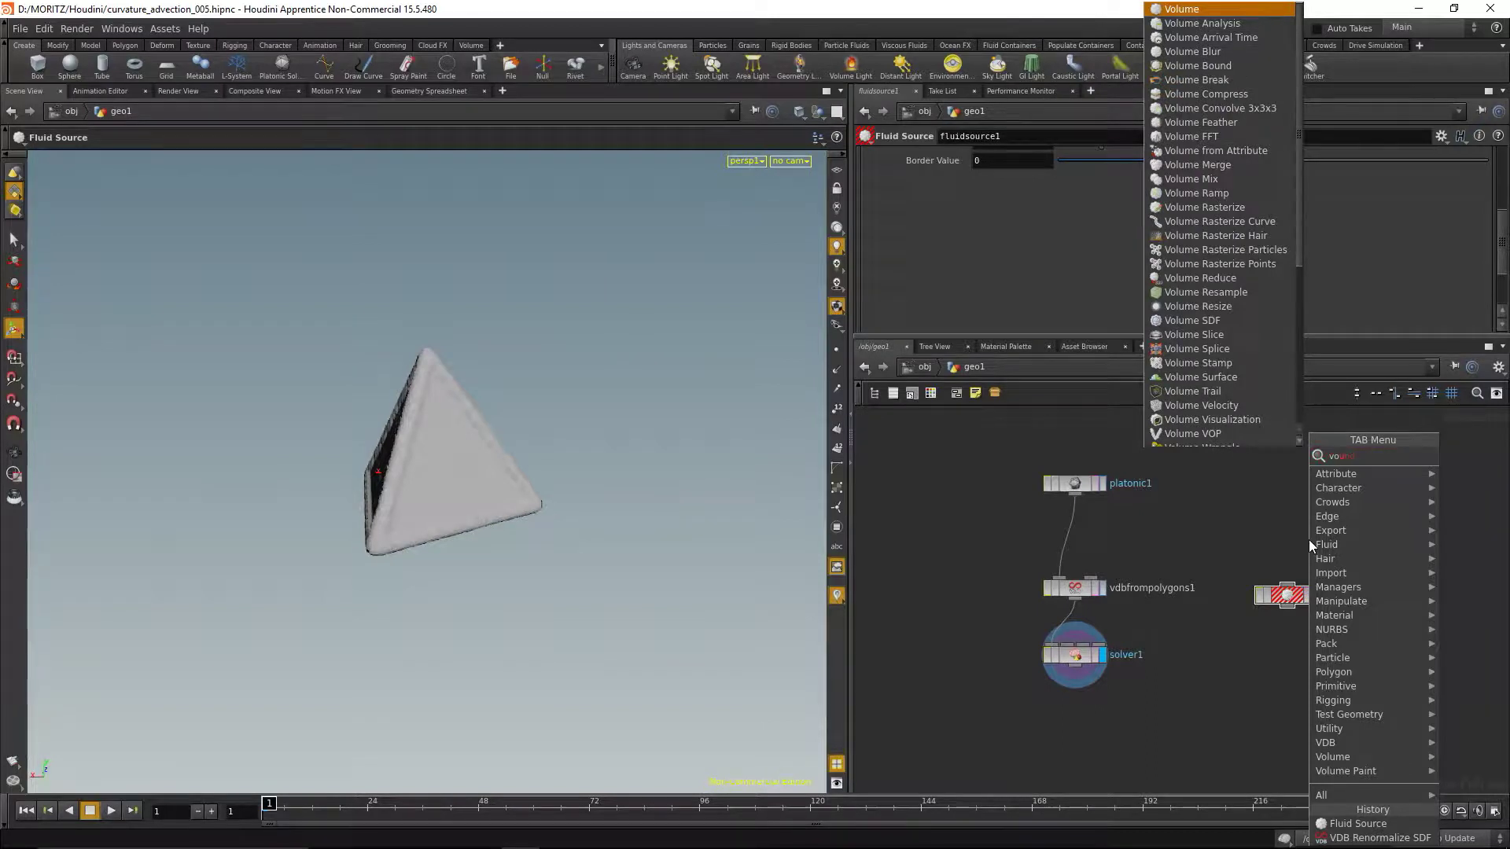
{"action": "type", "text": "bound"}
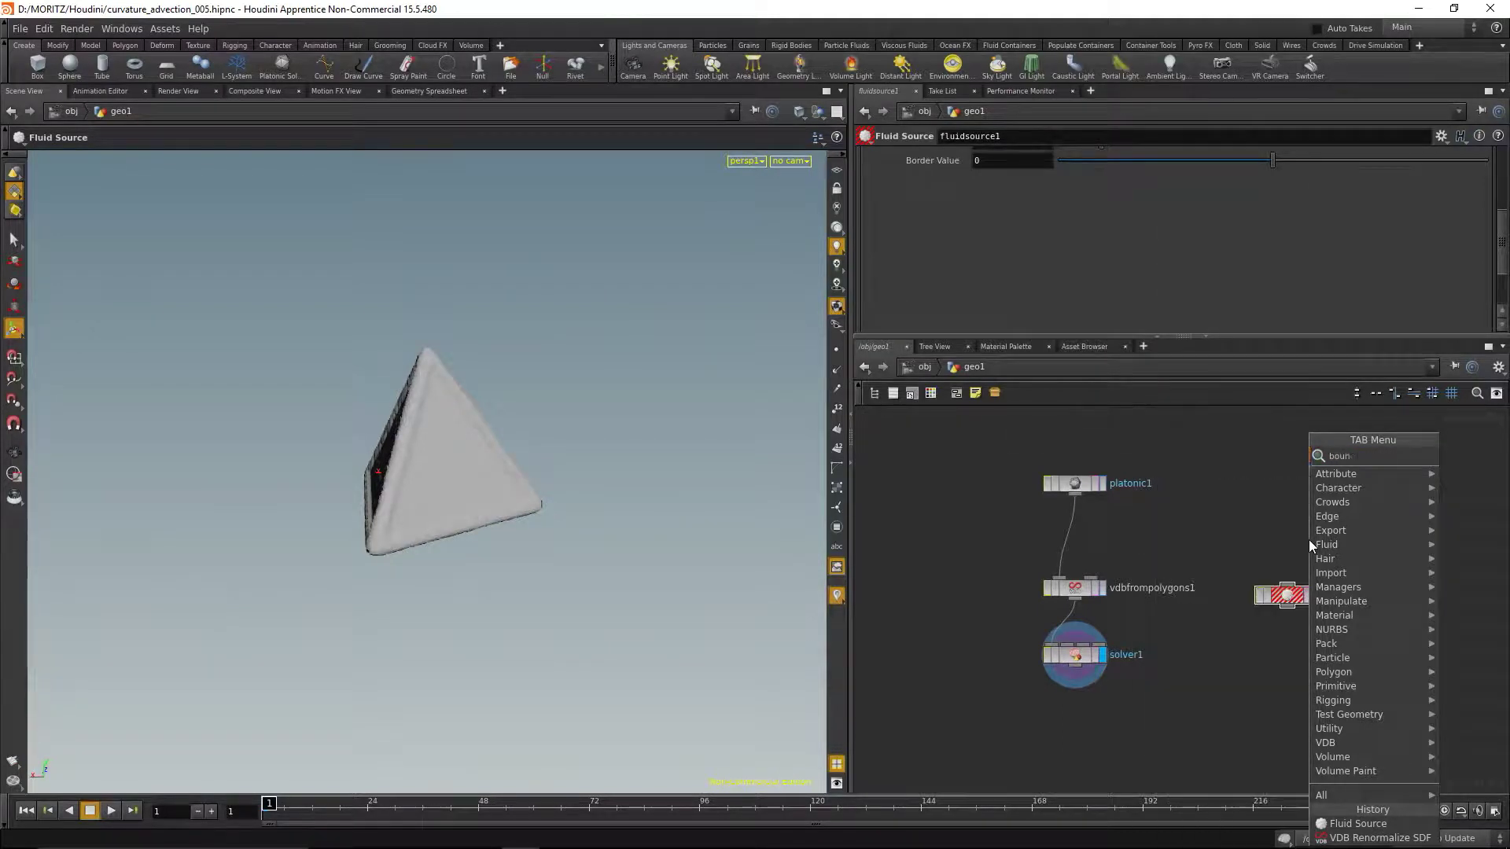
{"action": "key", "text": "Return"}
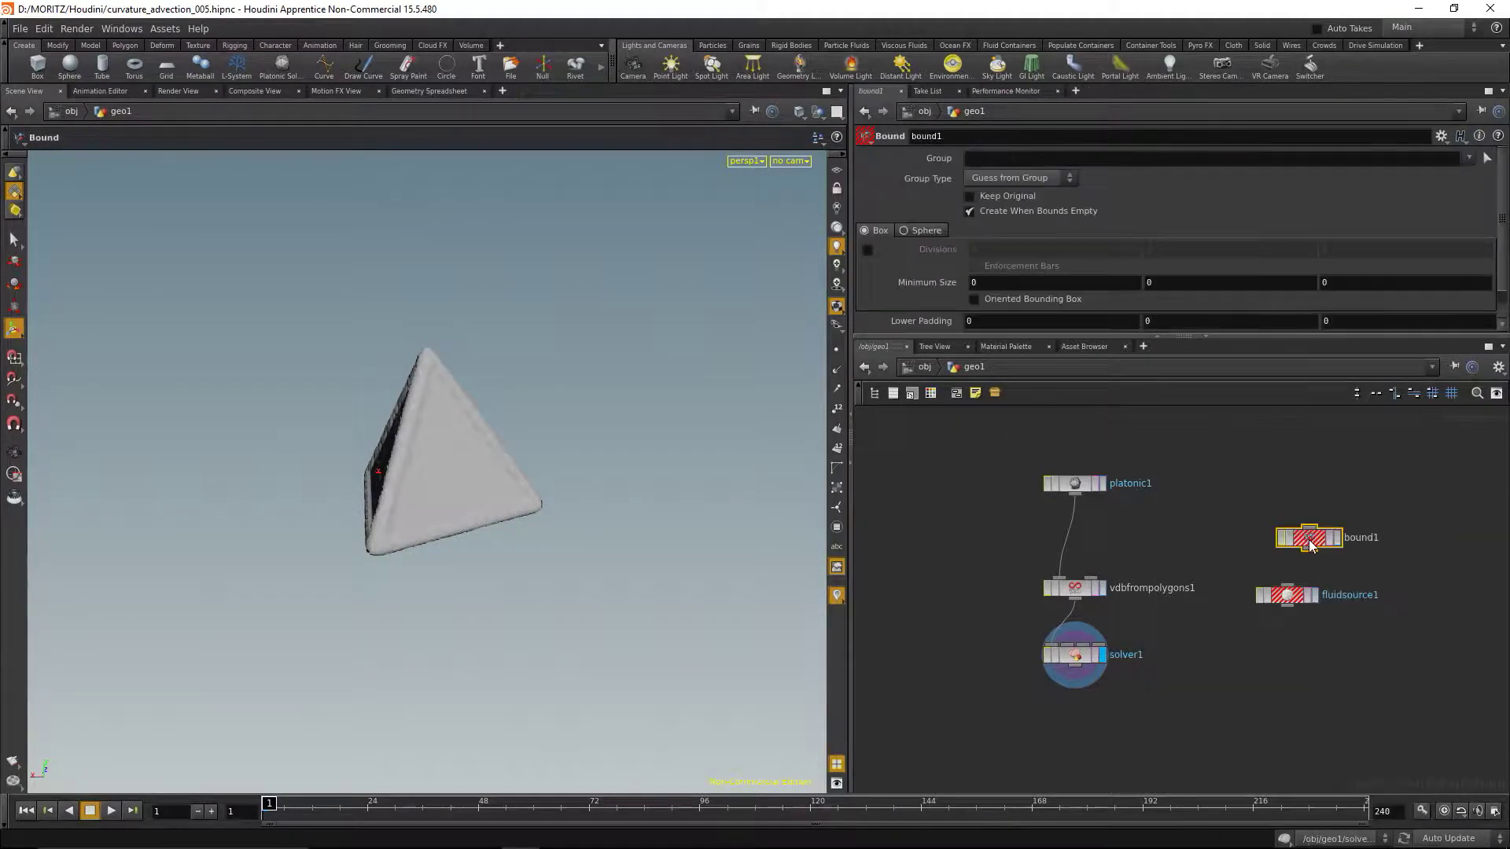
Connect platonic1 to bound1, display bound1's box, and align the node above fluidsource1.
{"action": "left_click", "coordinate": [1086, 487]}
{"action": "left_click_drag", "start_coordinate": [1085, 497], "coordinate": [1308, 528]}
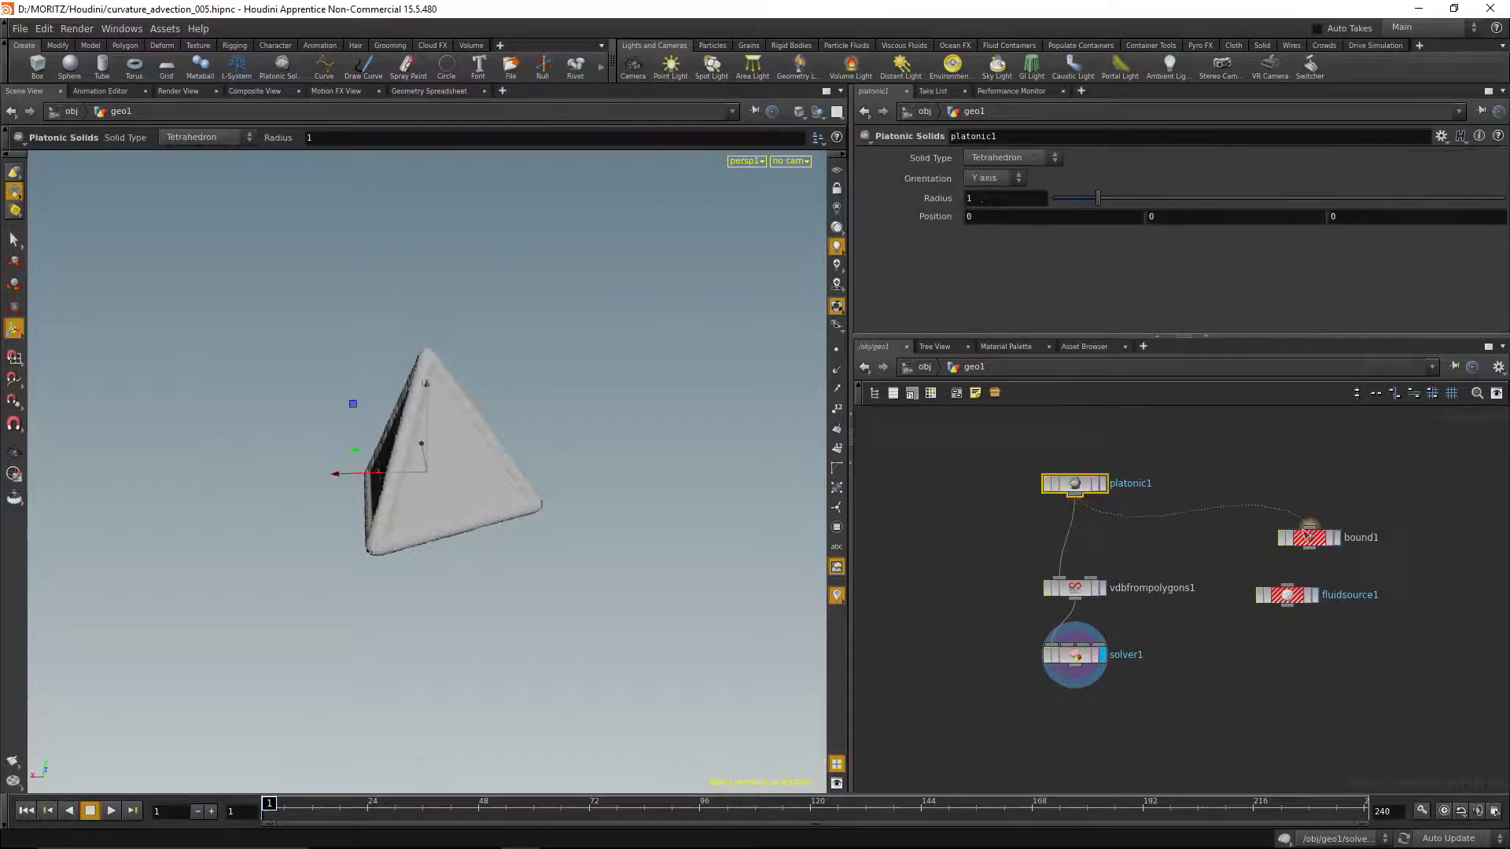
{"action": "left_click", "coordinate": [1338, 537]}
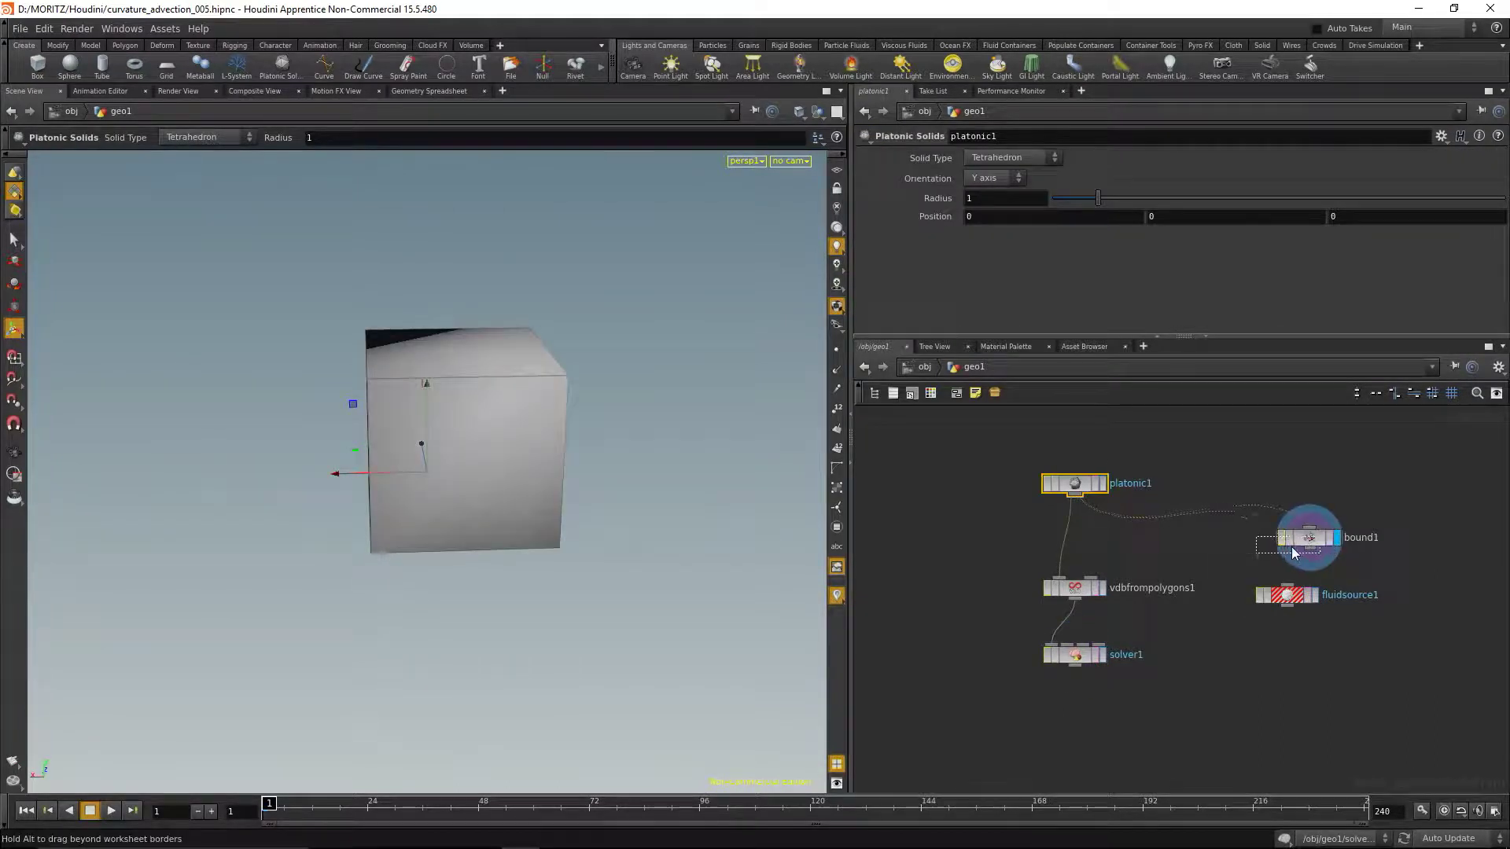
{"action": "left_click_drag", "start_coordinate": [1315, 539], "coordinate": [1293, 546]}
{"action": "key", "text": "space"}
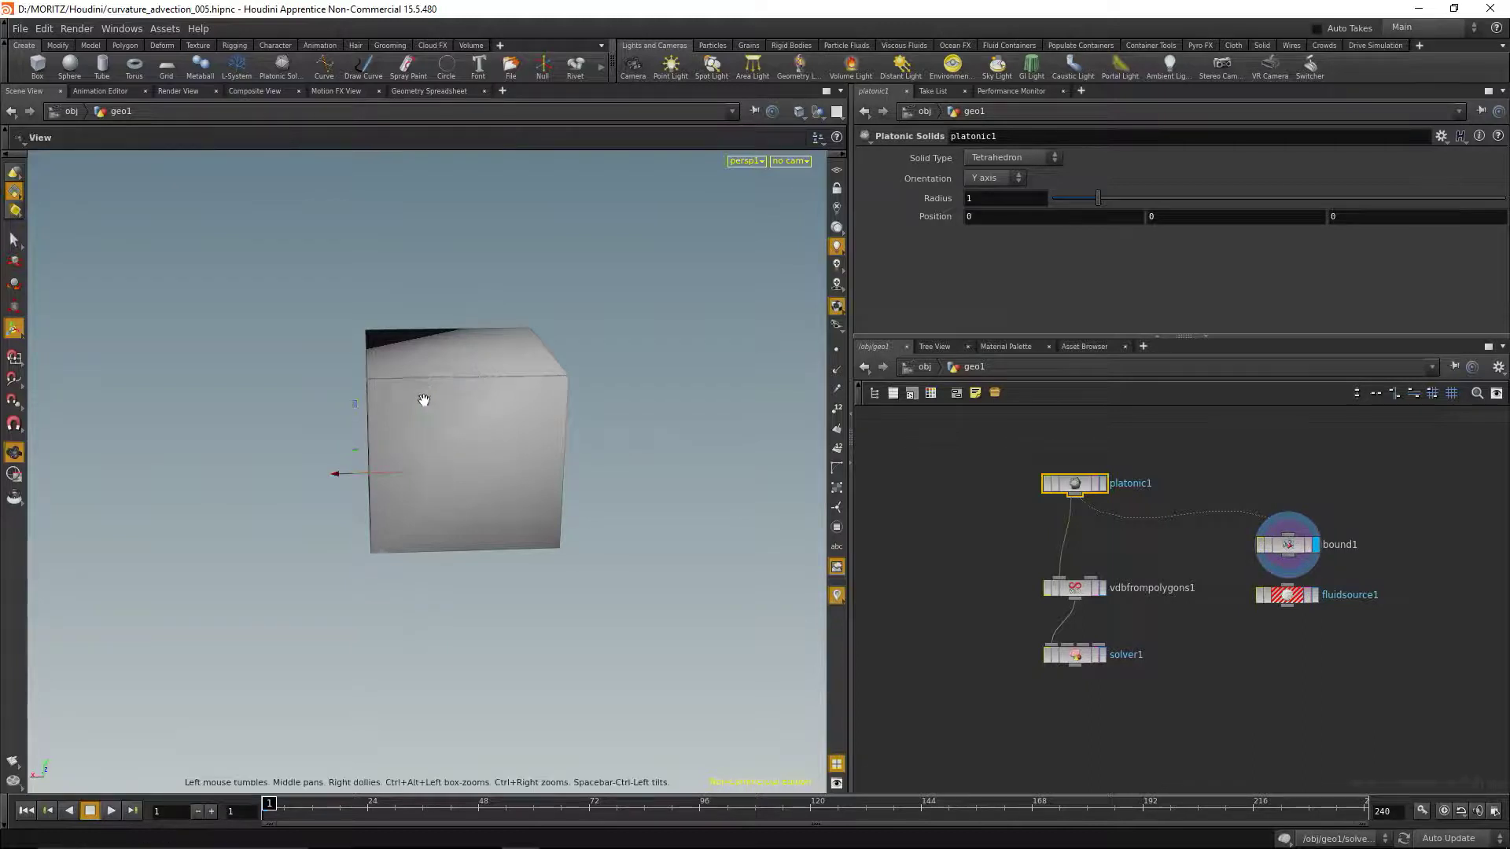
{"action": "left_click_drag", "start_coordinate": [425, 401], "coordinate": [532, 437]}
{"action": "left_click_drag", "start_coordinate": [499, 496], "coordinate": [508, 425]}
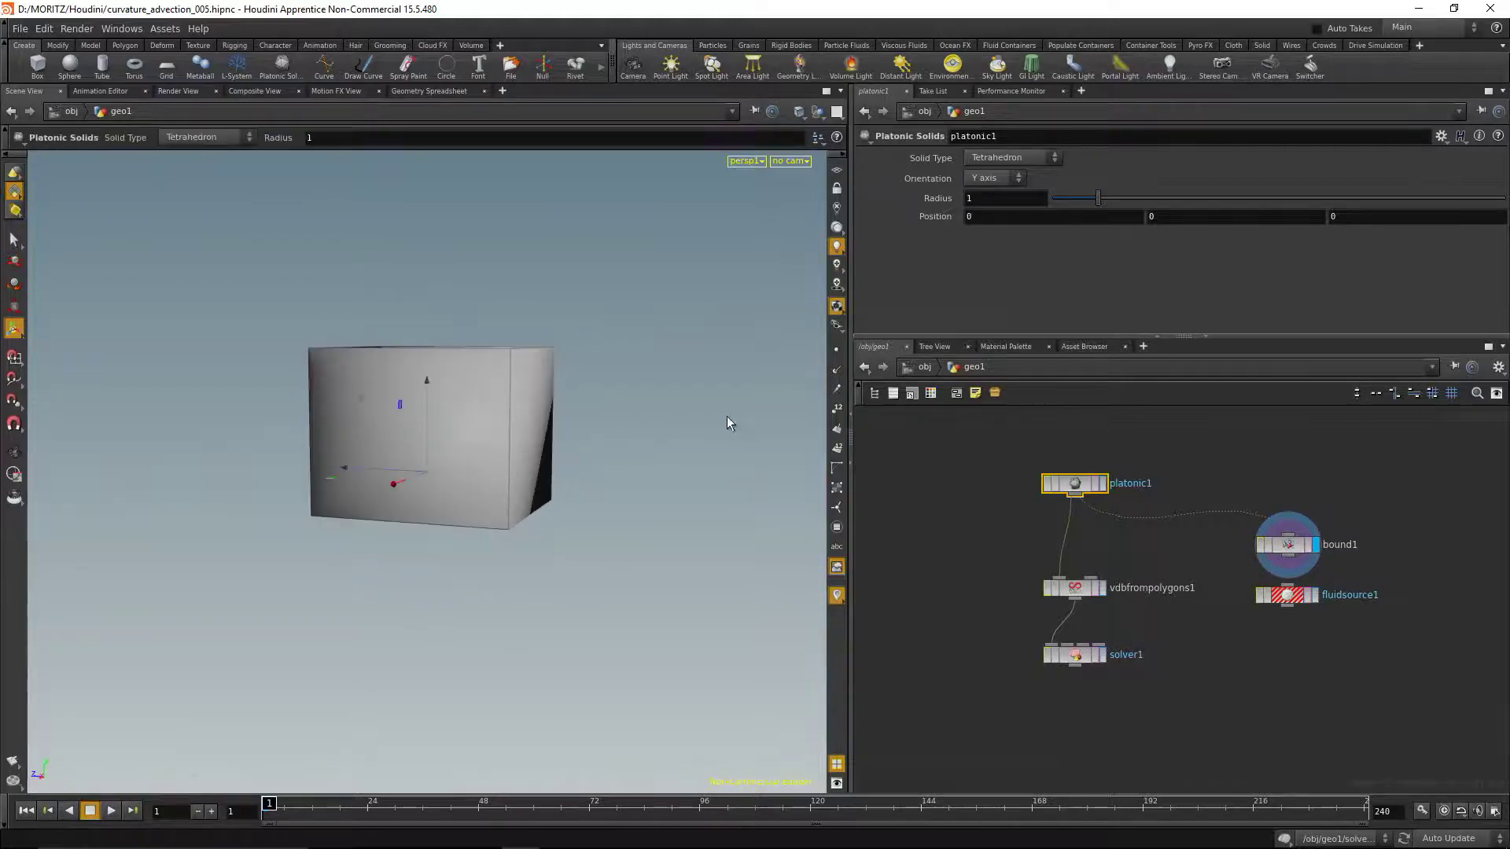
Set bound1's Lower Padding to 2 on all three axes.
{"action": "left_click", "coordinate": [1287, 544]}
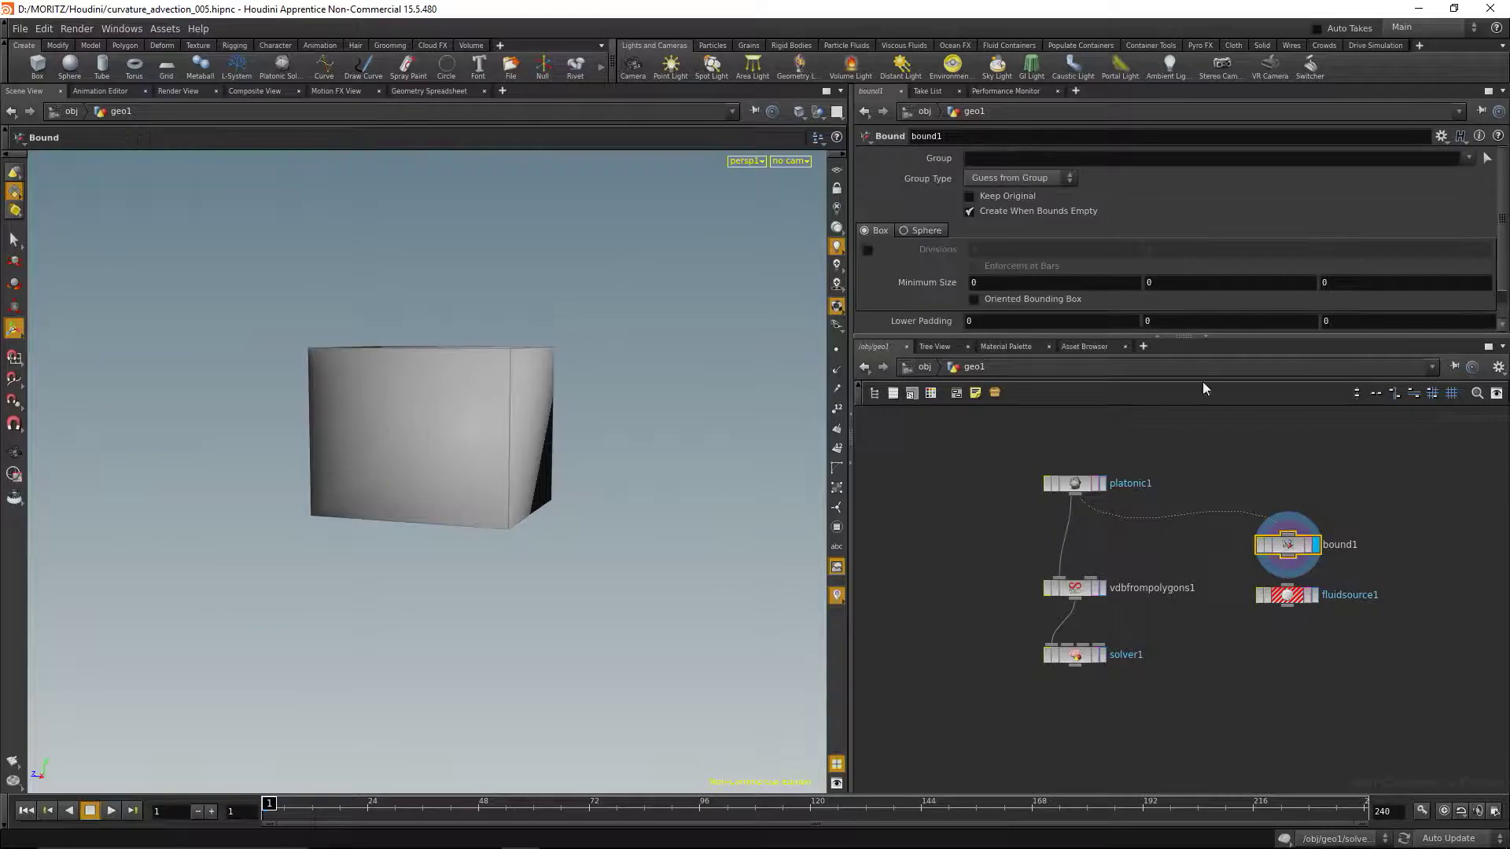
{"action": "left_click_drag", "start_coordinate": [1149, 334], "coordinate": [1100, 384]}
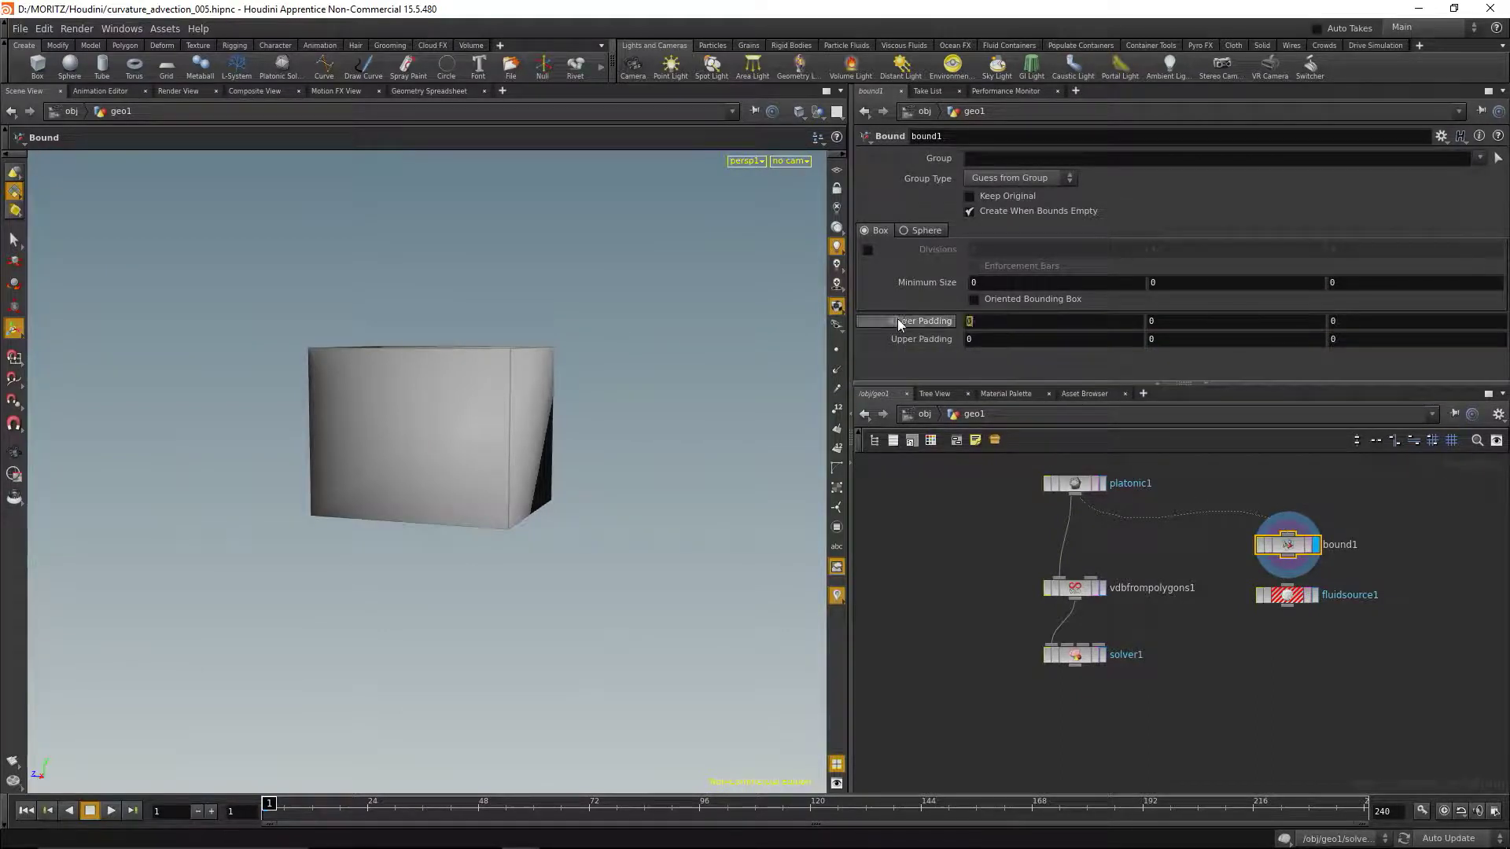
{"action": "type", "text": "2"}
{"action": "key", "text": "Tab"}
{"action": "type", "text": "2"}
{"action": "key", "text": "Tab"}
{"action": "type", "text": "2"}
{"action": "key", "text": "Tab"}
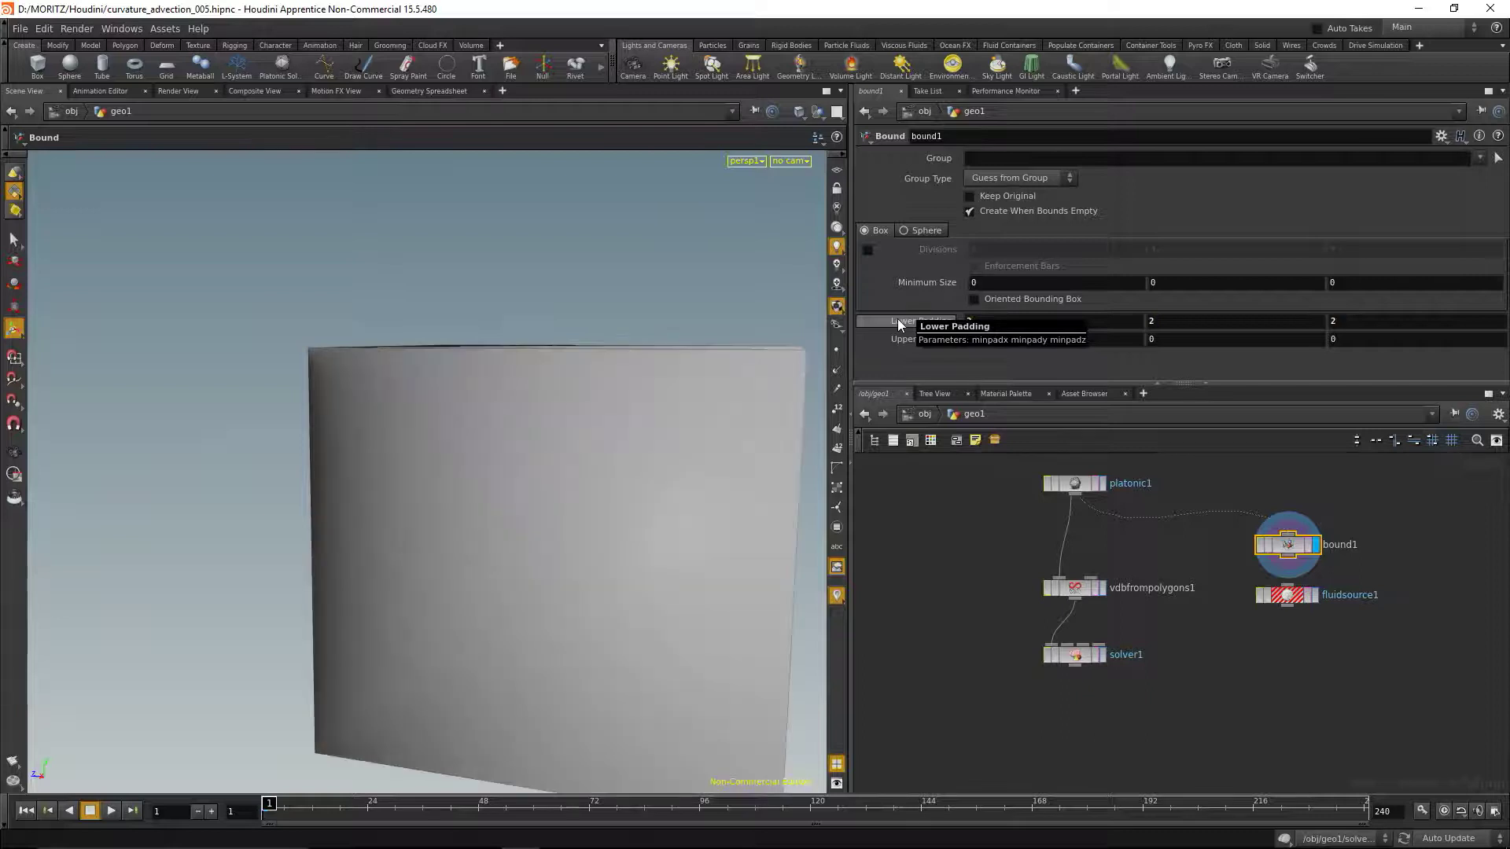
Set bound1's Upper Padding to 2 on all three axes.
{"action": "type", "text": "2"}
{"action": "key", "text": "Tab"}
{"action": "type", "text": "2"}
{"action": "key", "text": "Tab"}
{"action": "type", "text": "2"}
{"action": "key", "text": "Tab"}
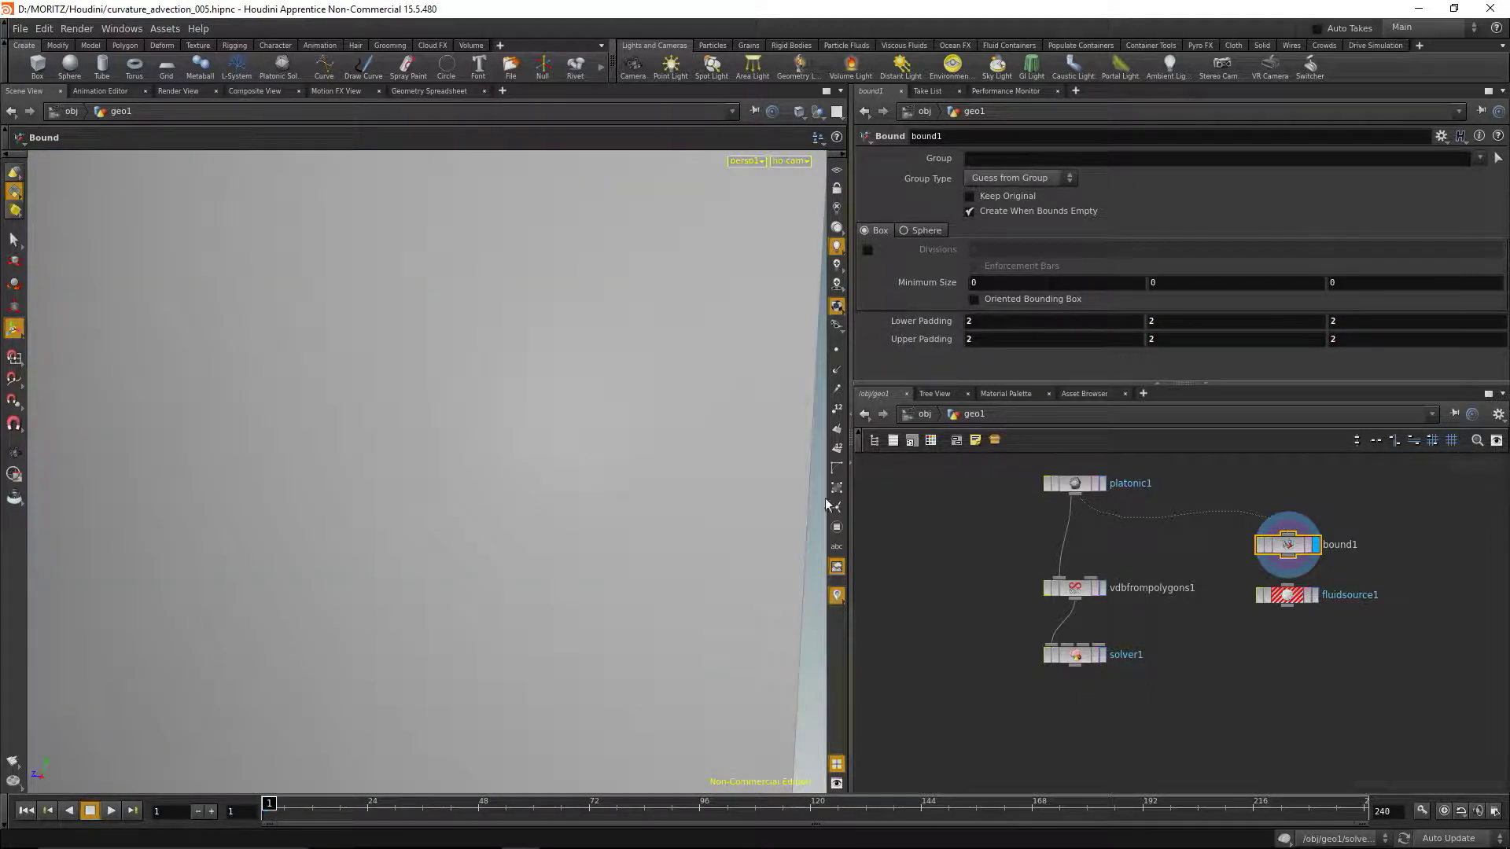
Template bound1 and display solver1 to compare the padded bounding box with the solver geometry.
{"action": "left_click", "coordinate": [1307, 544]}
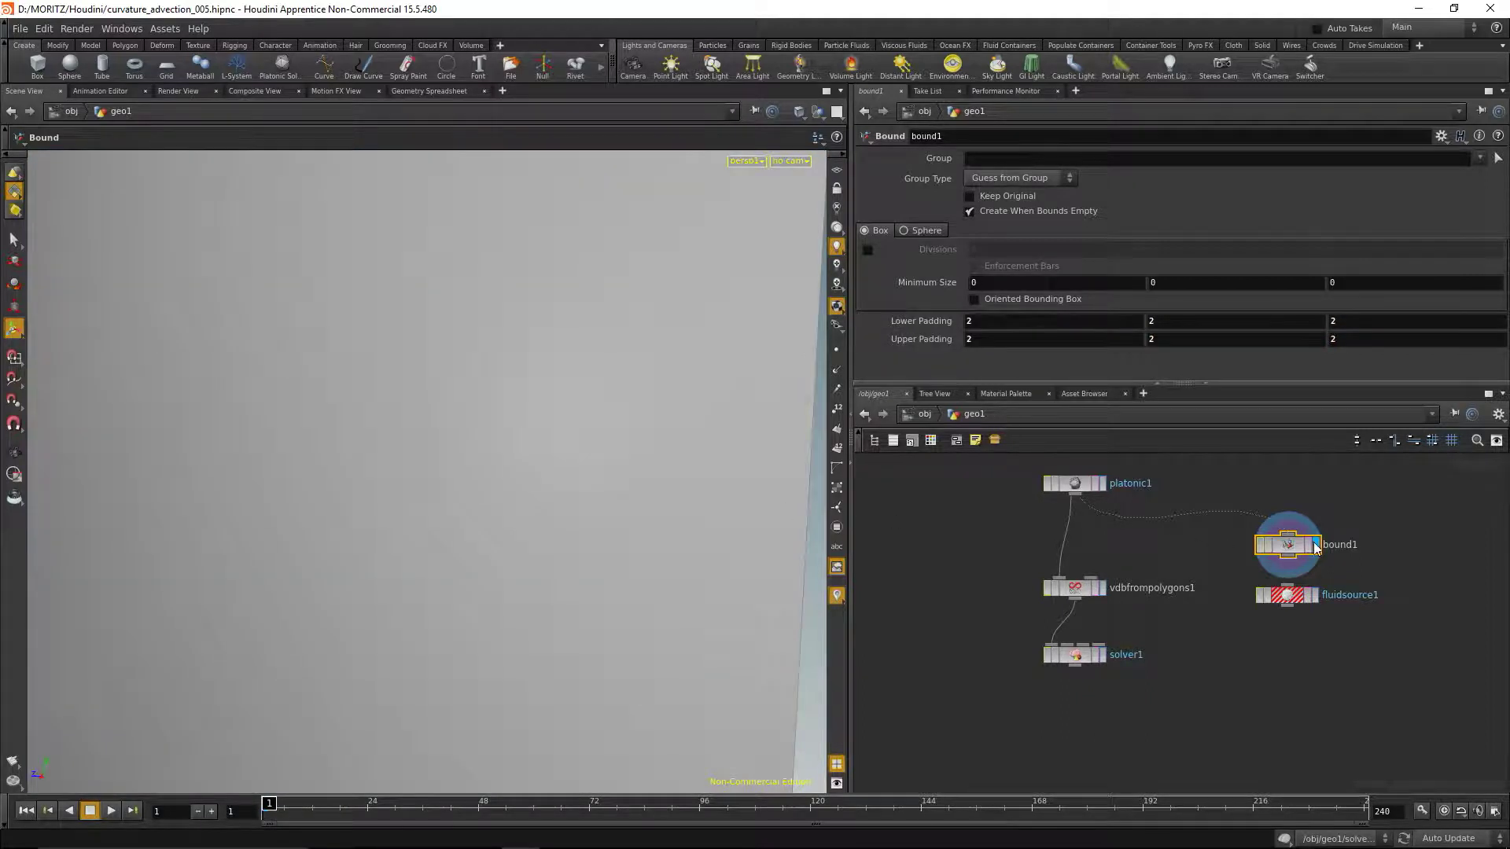
{"action": "left_click", "coordinate": [1101, 654]}
{"action": "key", "text": "Escape"}
{"action": "left_click_drag", "start_coordinate": [504, 582], "coordinate": [708, 613]}
{"action": "key", "text": "Return"}
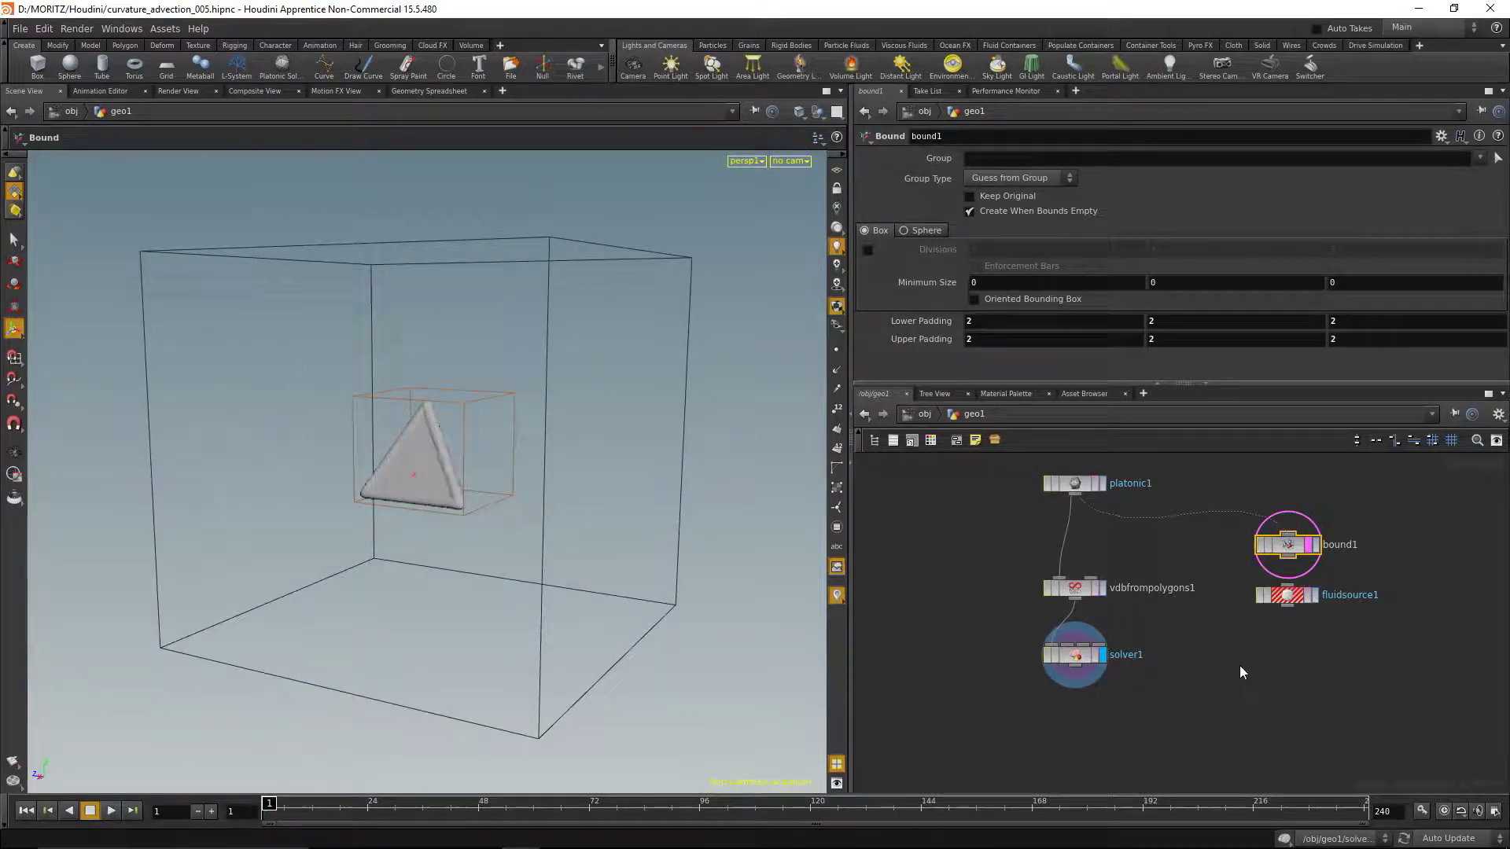
Connect bound1 to fluidsource1 and display fluidsource1.
{"action": "left_click", "coordinate": [1313, 544]}
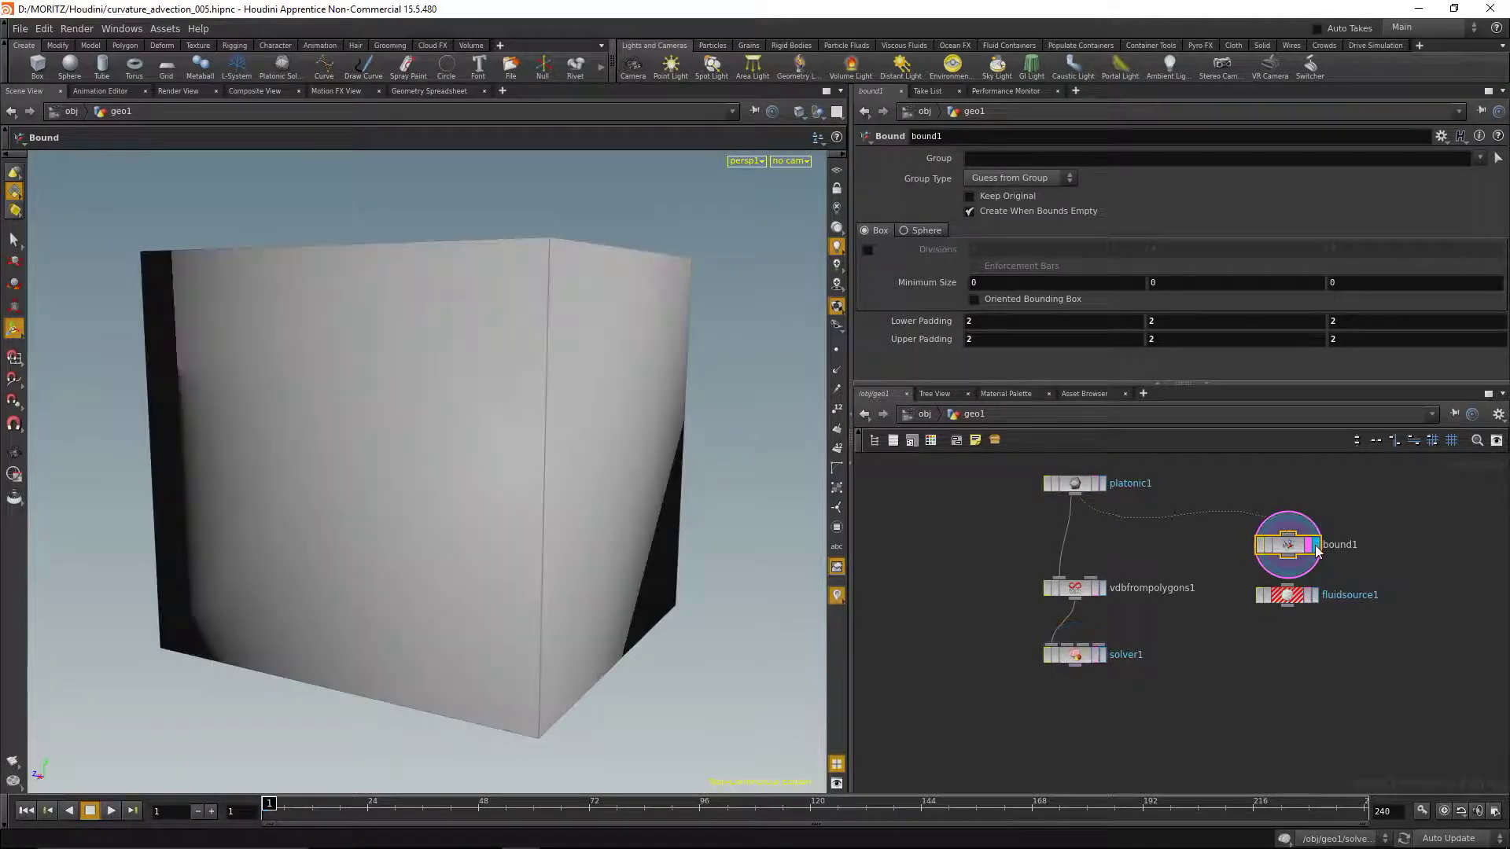
{"action": "left_click", "coordinate": [1315, 600]}
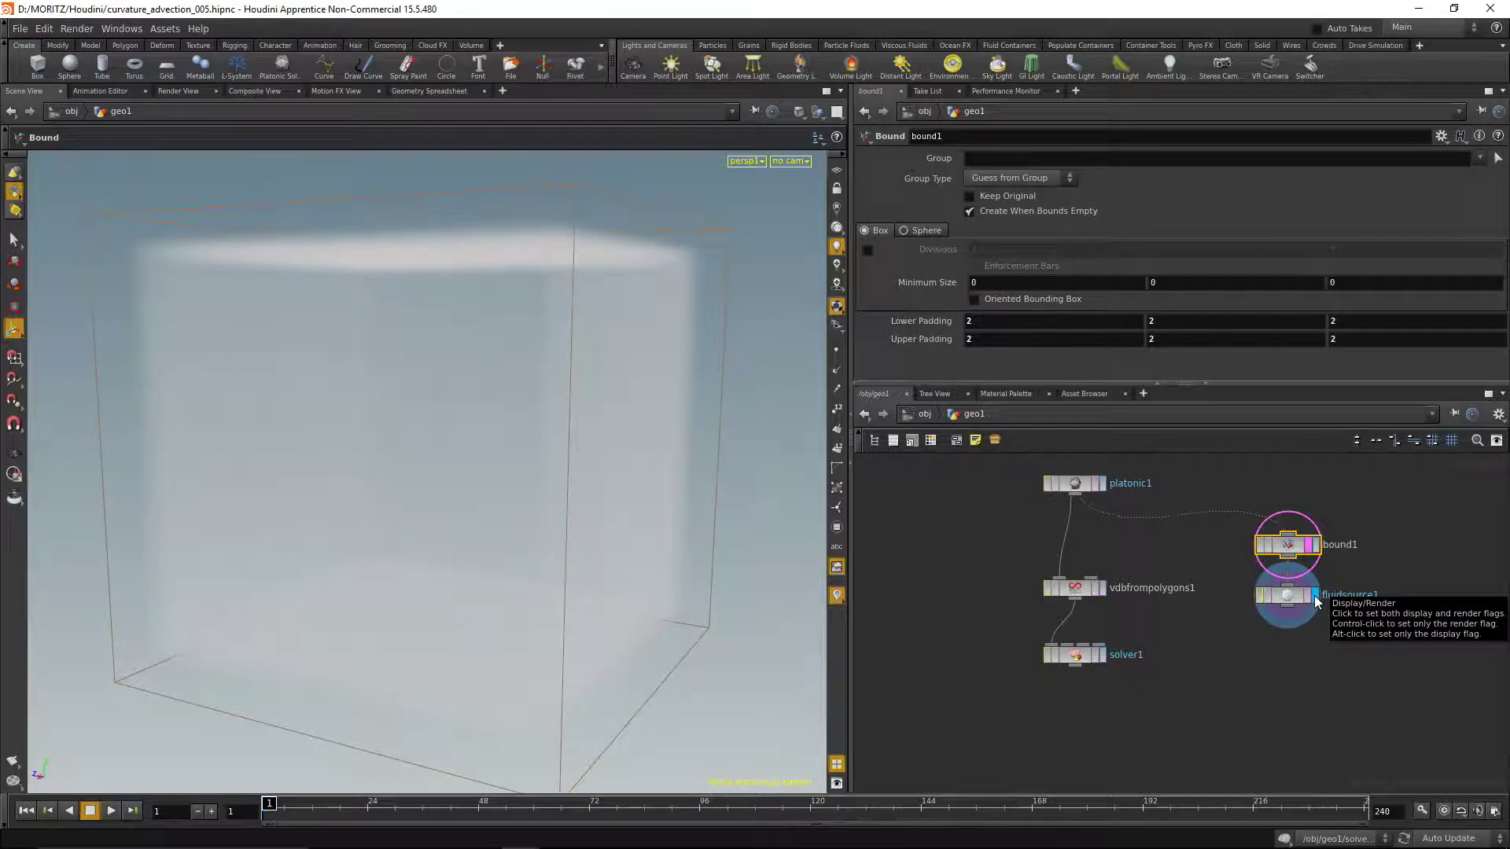
Clear all scalar volumes from fluidsource1 and open its velocity volume settings.
{"action": "left_click", "coordinate": [1297, 598]}
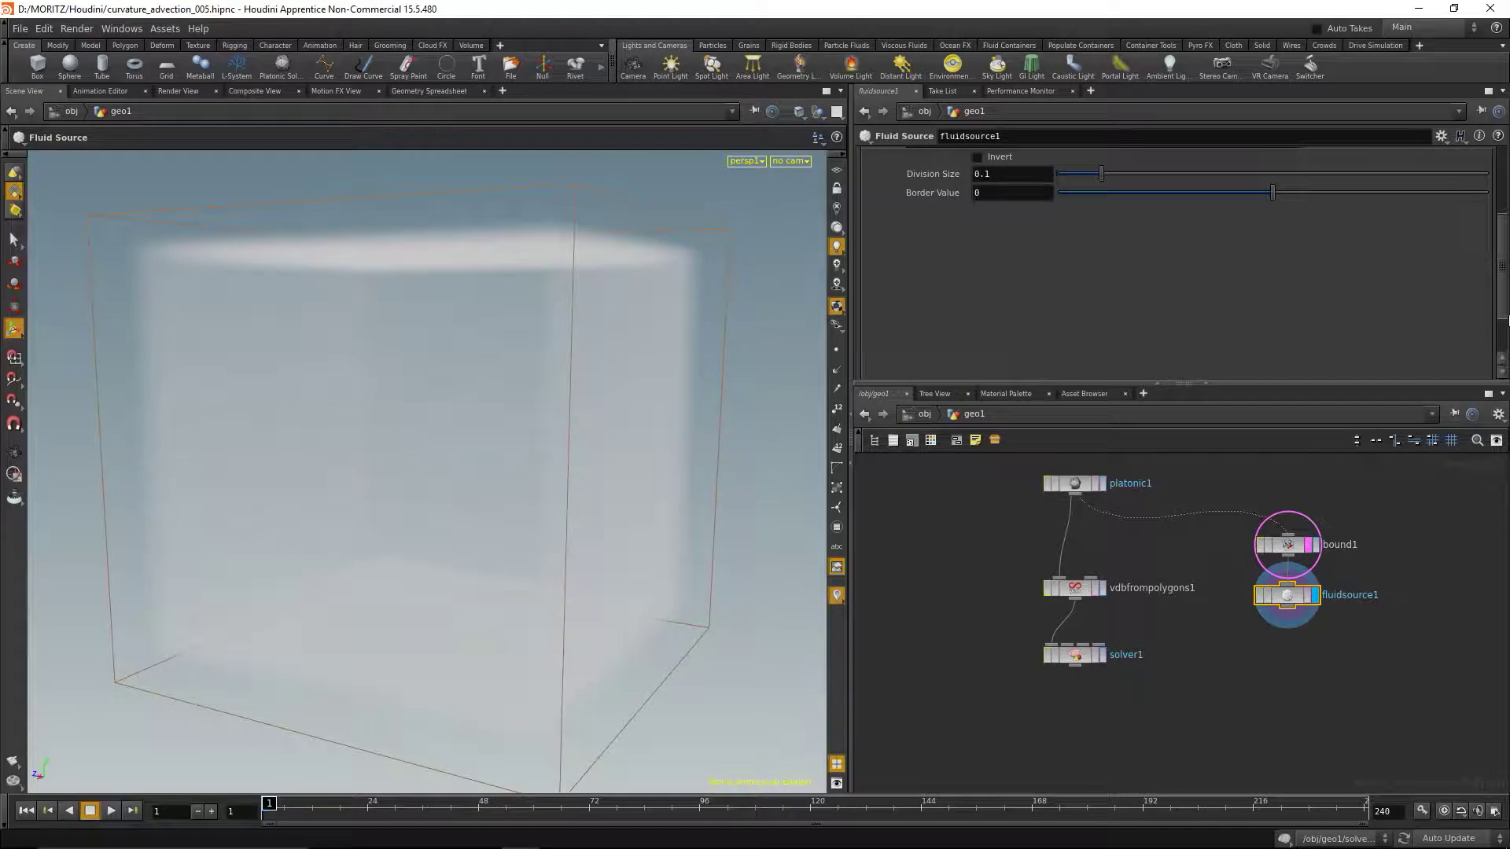
{"action": "scroll", "coordinate": [1498, 318], "scroll_direction": "up", "scroll_amount": 4}
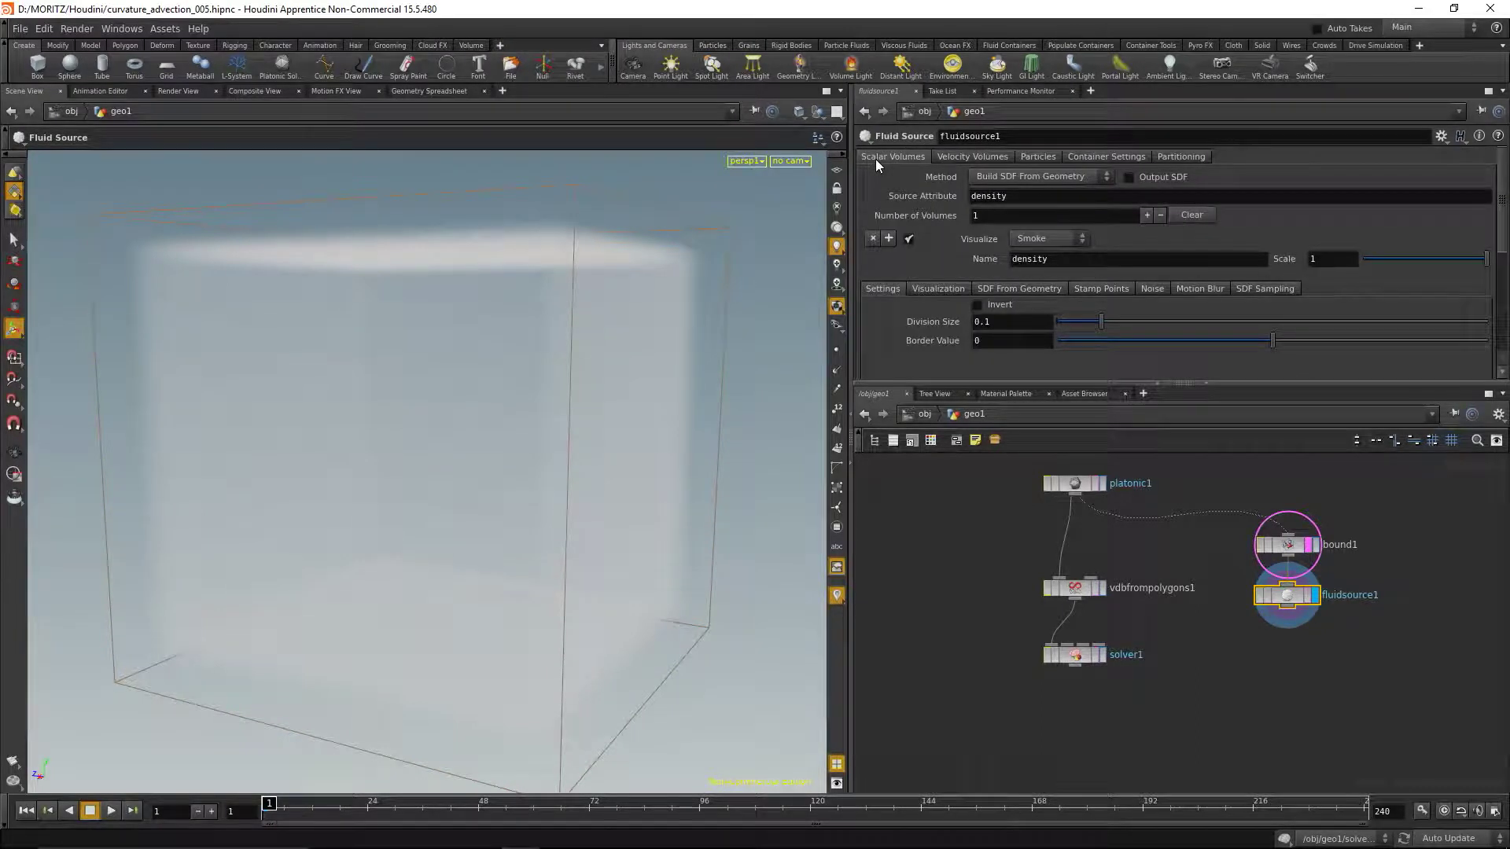
{"action": "left_click", "coordinate": [1199, 217]}
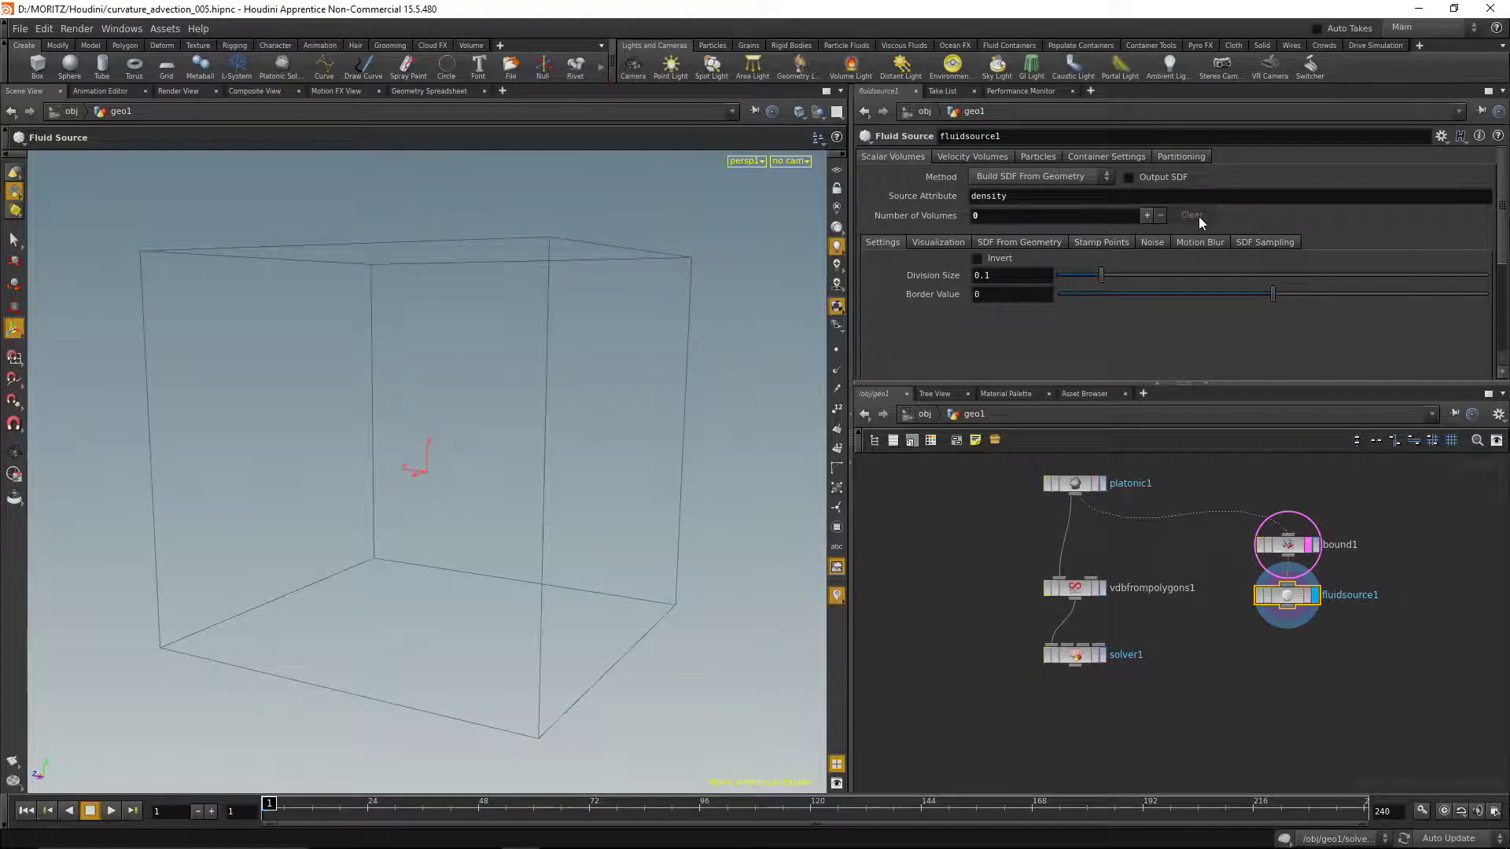
{"action": "left_click", "coordinate": [962, 157]}
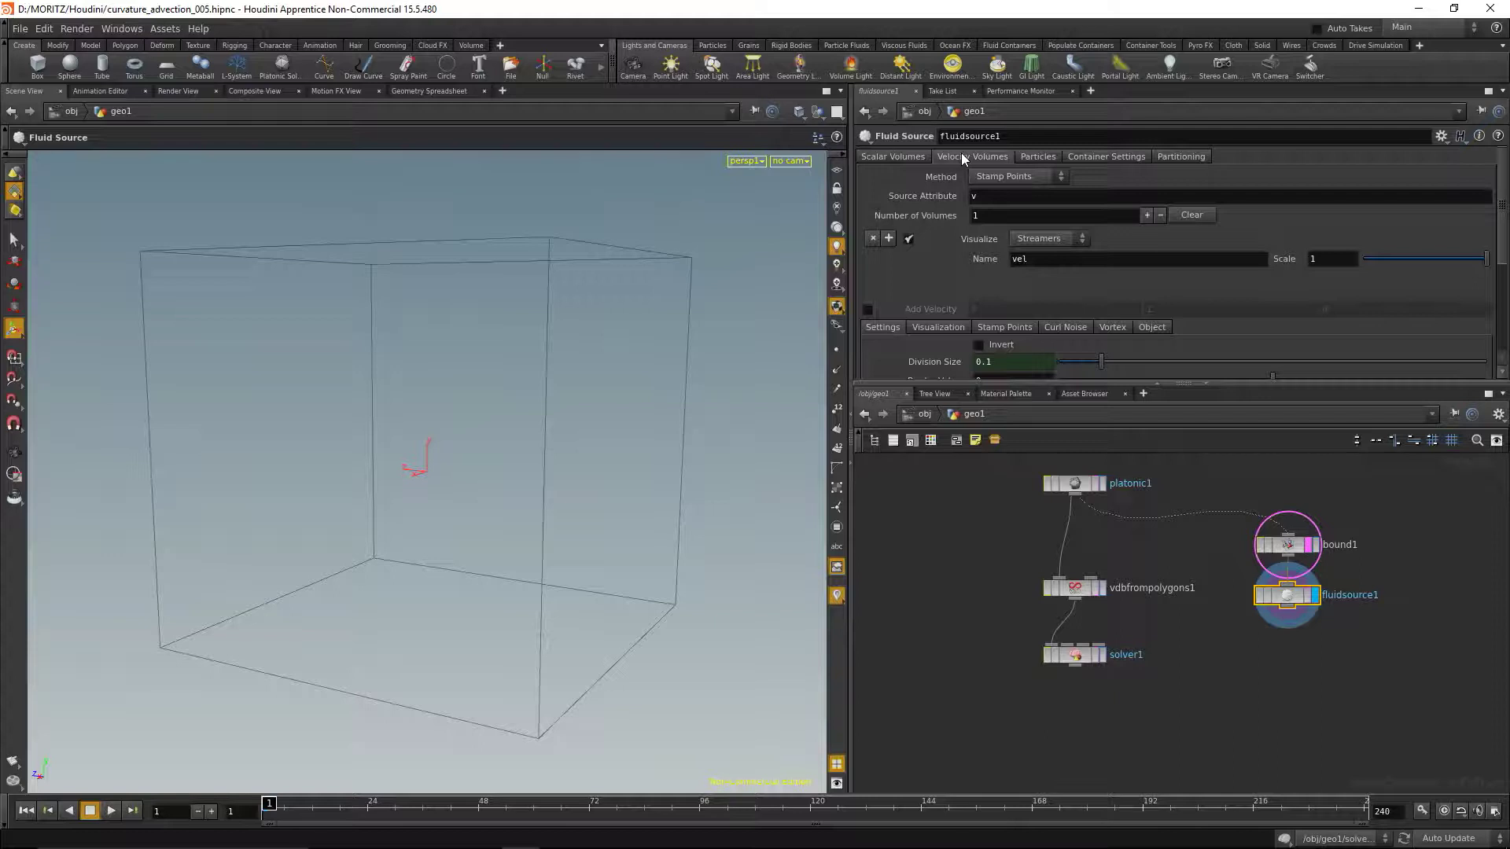
{"action": "left_click_drag", "start_coordinate": [1191, 387], "coordinate": [1190, 444]}
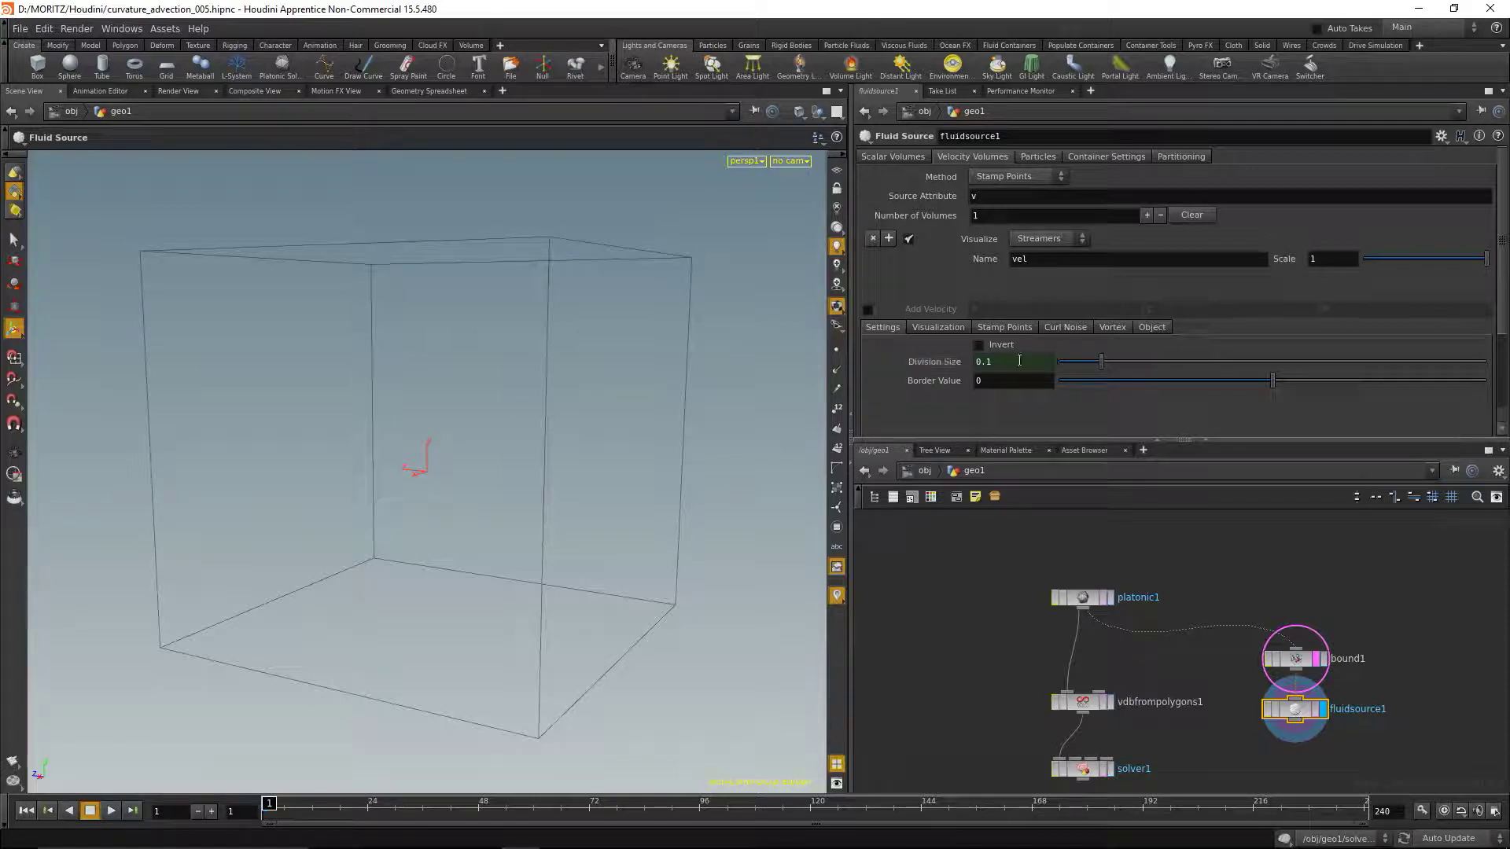
Copy the Voxel Size parameter of vdbfrompolygons1.
{"action": "left_click", "coordinate": [1088, 701]}
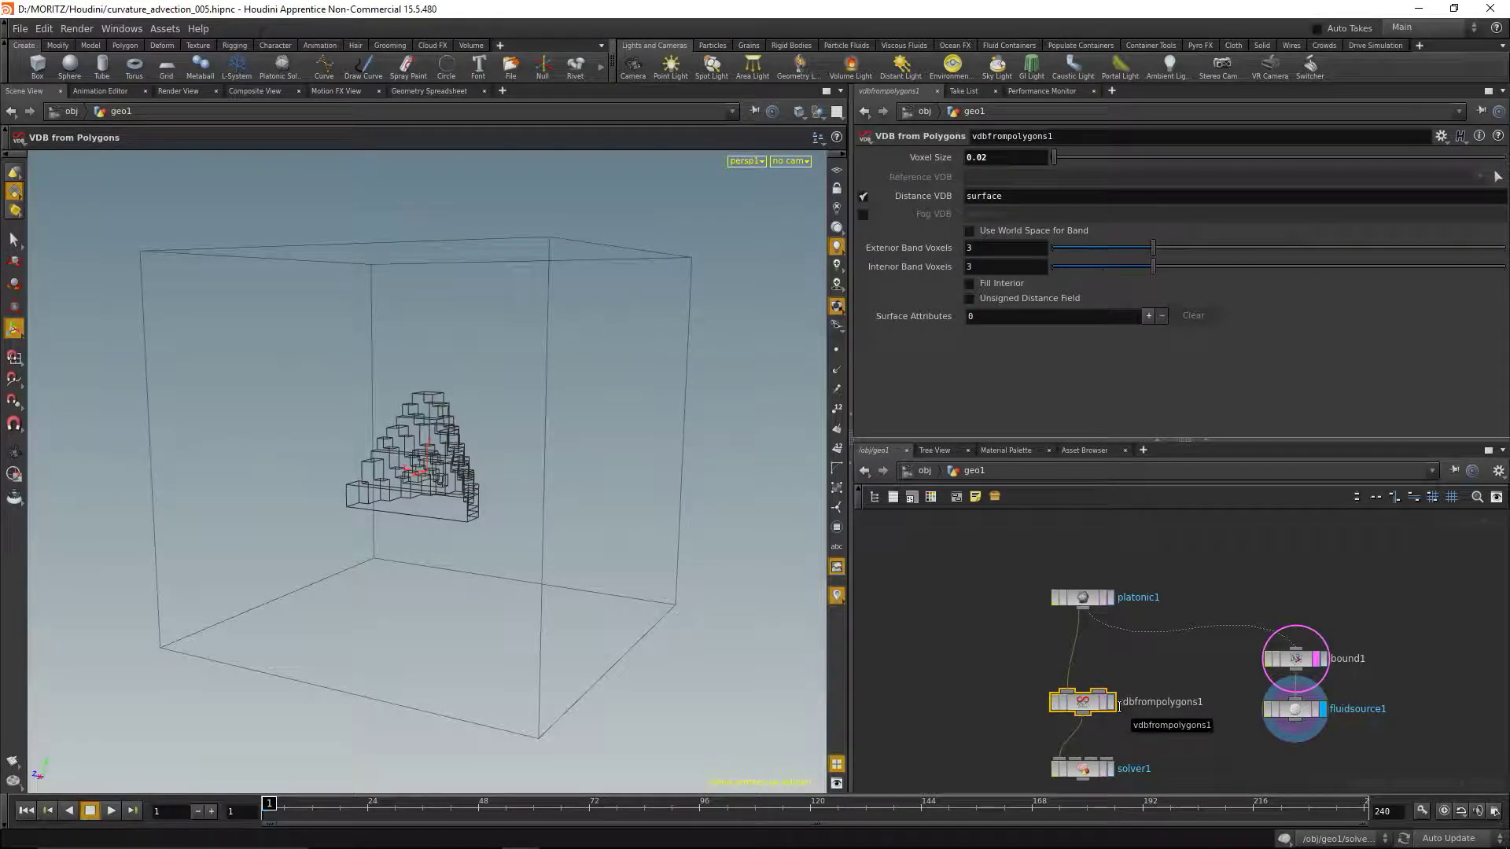
{"action": "left_click", "coordinate": [994, 159]}
{"action": "right_click", "coordinate": [994, 159]}
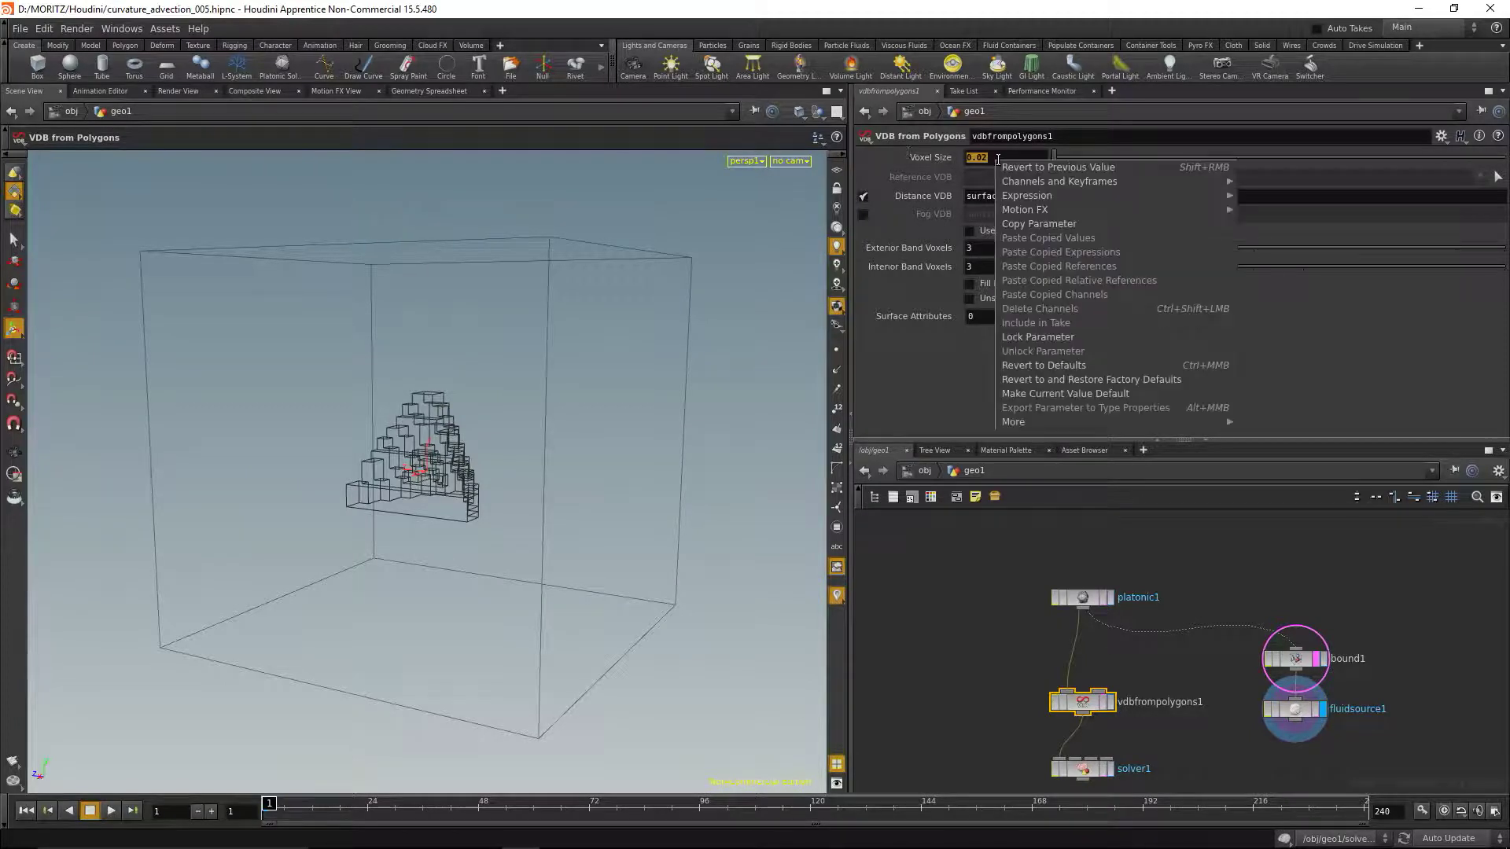
{"action": "left_click", "coordinate": [1024, 222]}
Replace the existing channel on fluidsource1's velocity Division Size with a relative reference to the copied vdbfrompolygons1 voxel size.
{"action": "left_click", "coordinate": [1299, 711]}
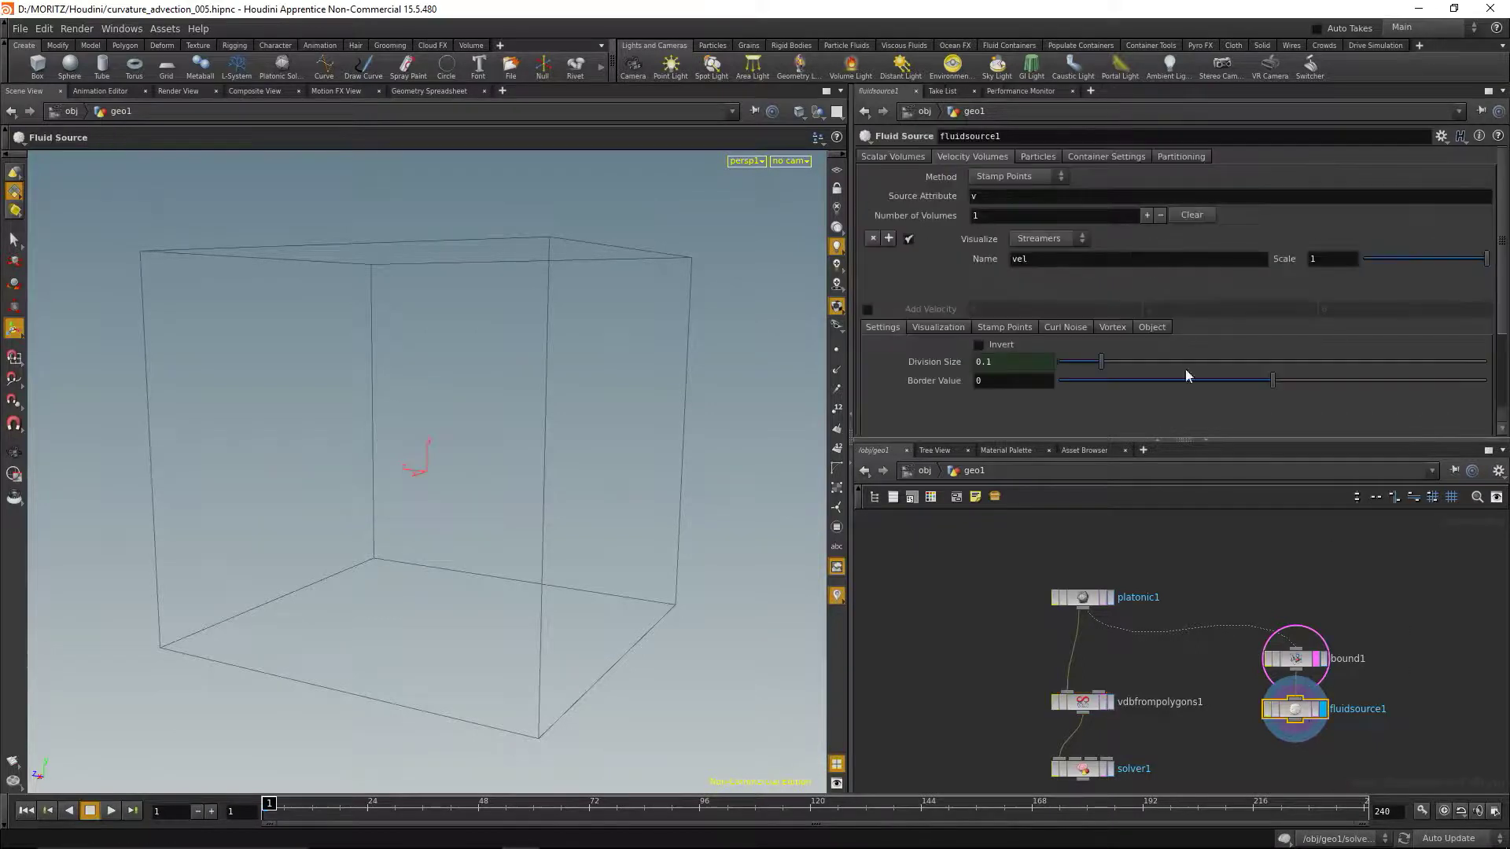
{"action": "left_click", "coordinate": [1012, 363]}
{"action": "right_click", "coordinate": [1003, 361]}
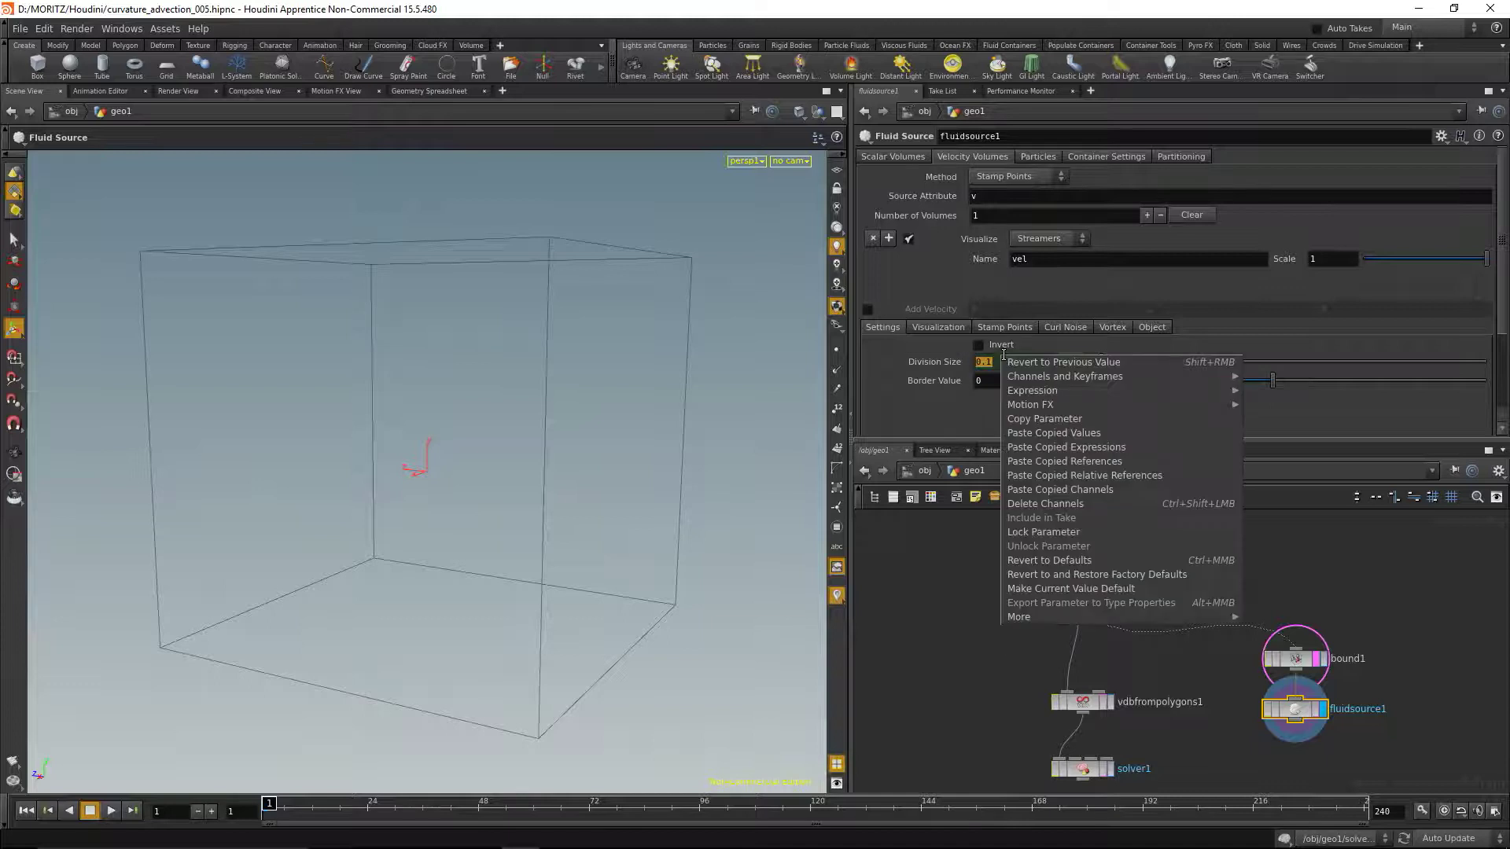
{"action": "left_click", "coordinate": [1087, 503]}
{"action": "key", "text": "BackSpace"}
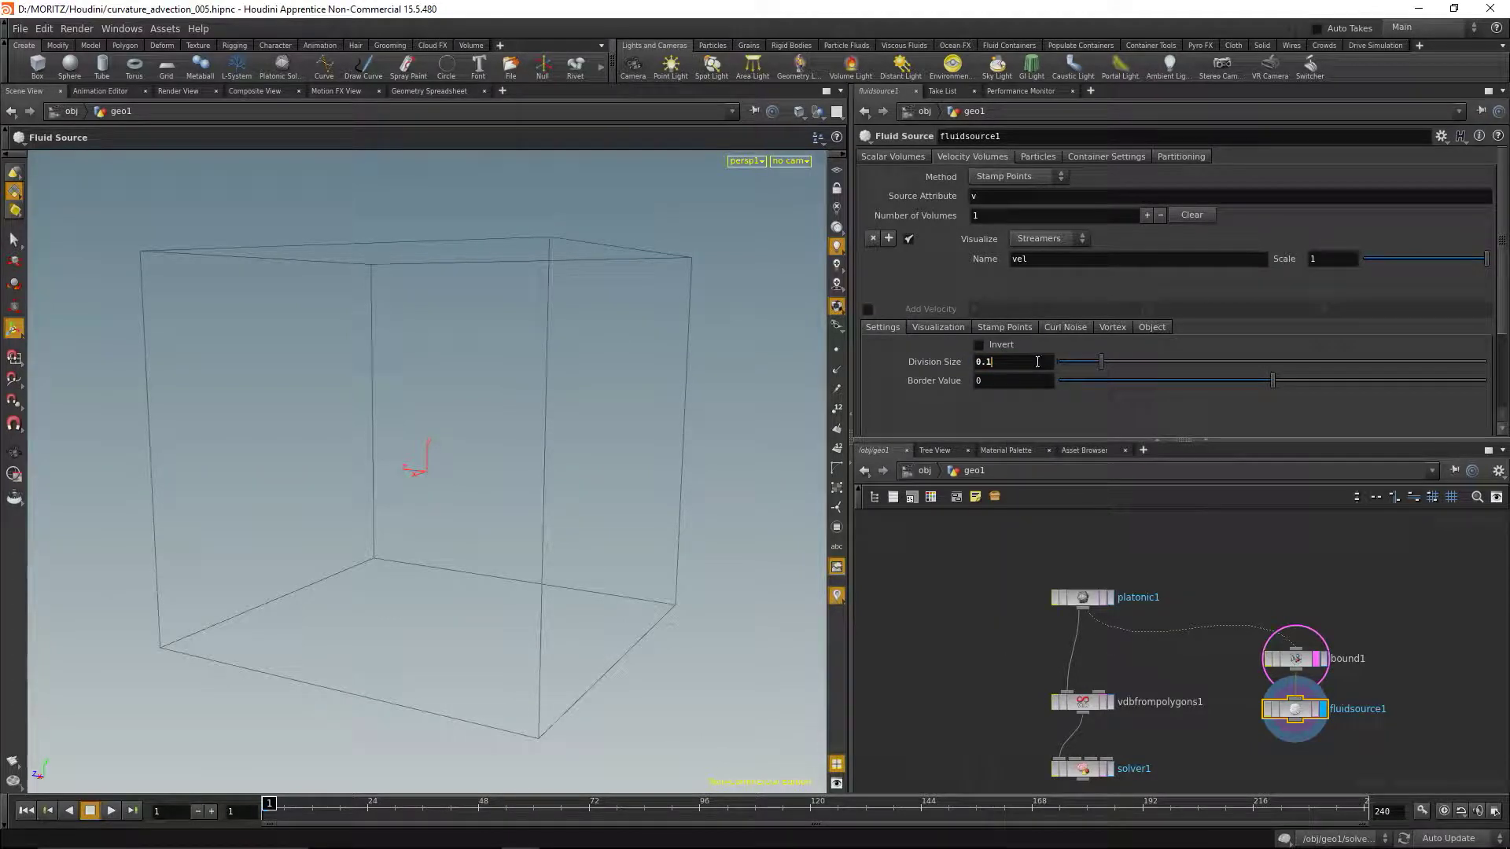
{"action": "right_click", "coordinate": [1013, 360]}
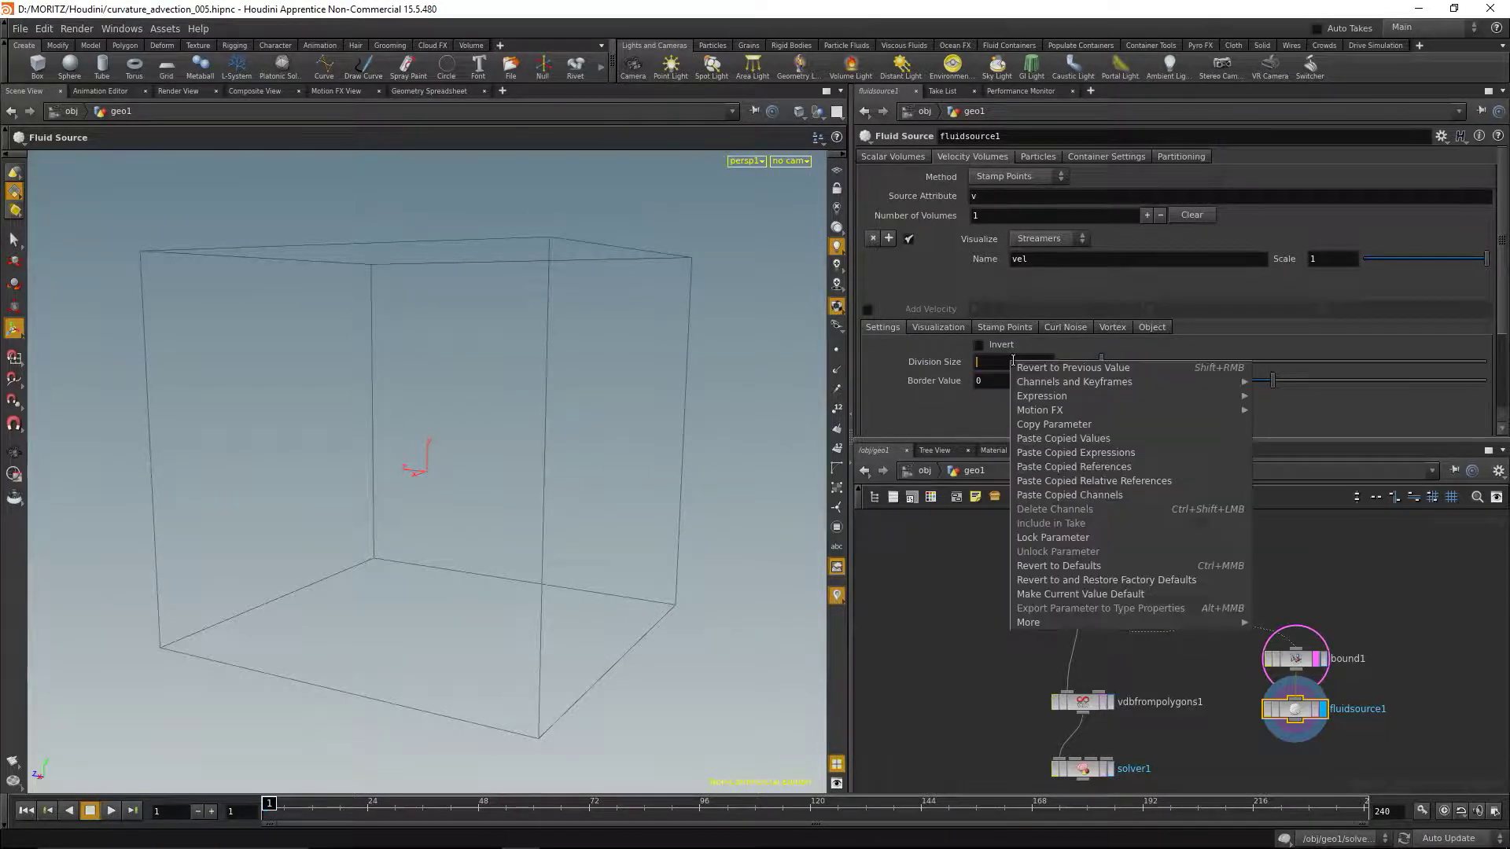
{"action": "left_click", "coordinate": [1097, 483]}
{"action": "left_click", "coordinate": [983, 634]}
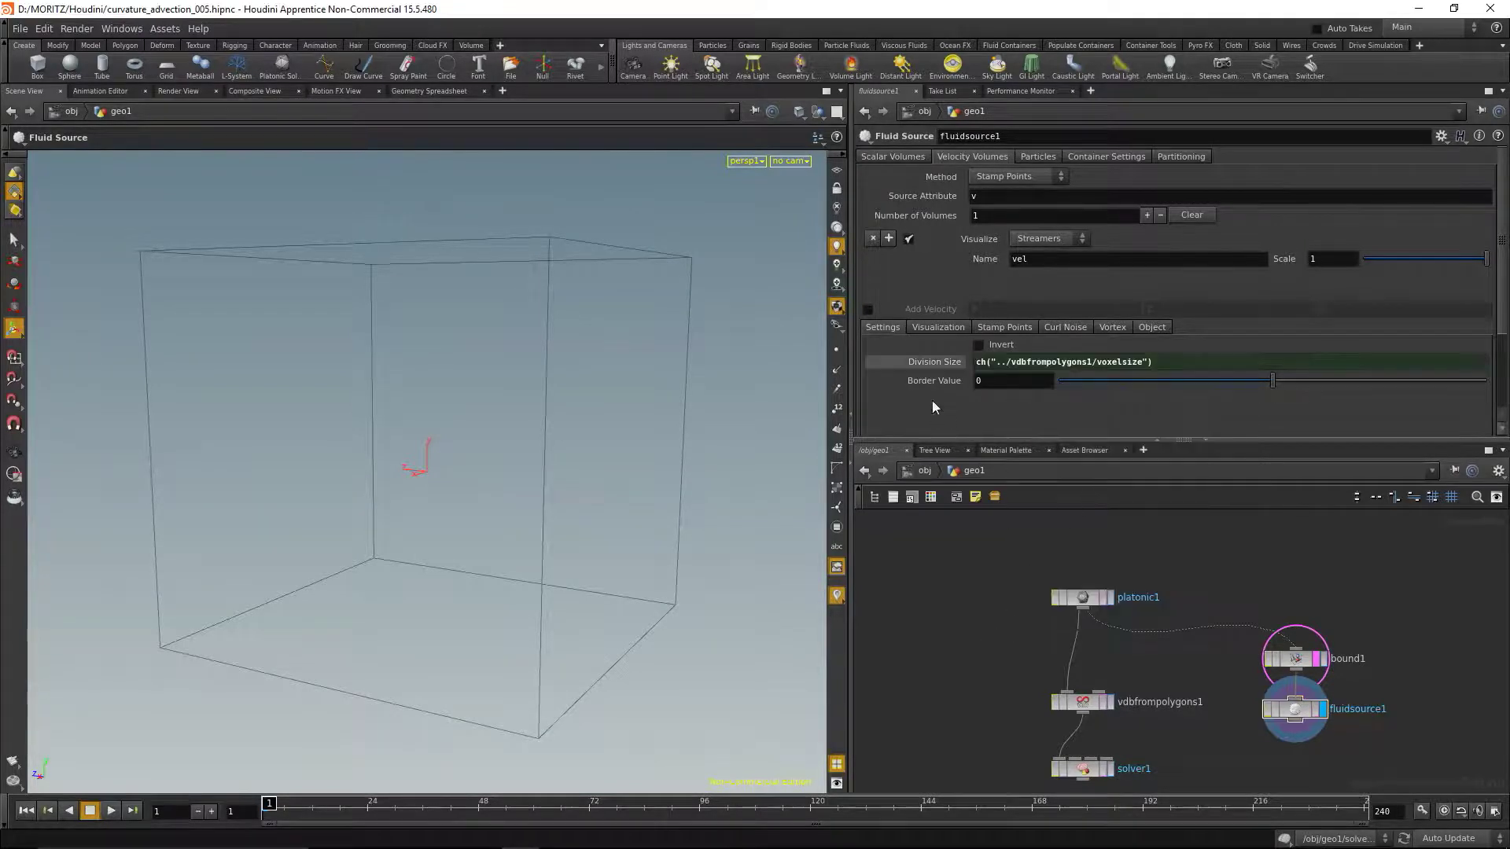
{"action": "left_click", "coordinate": [922, 362]}
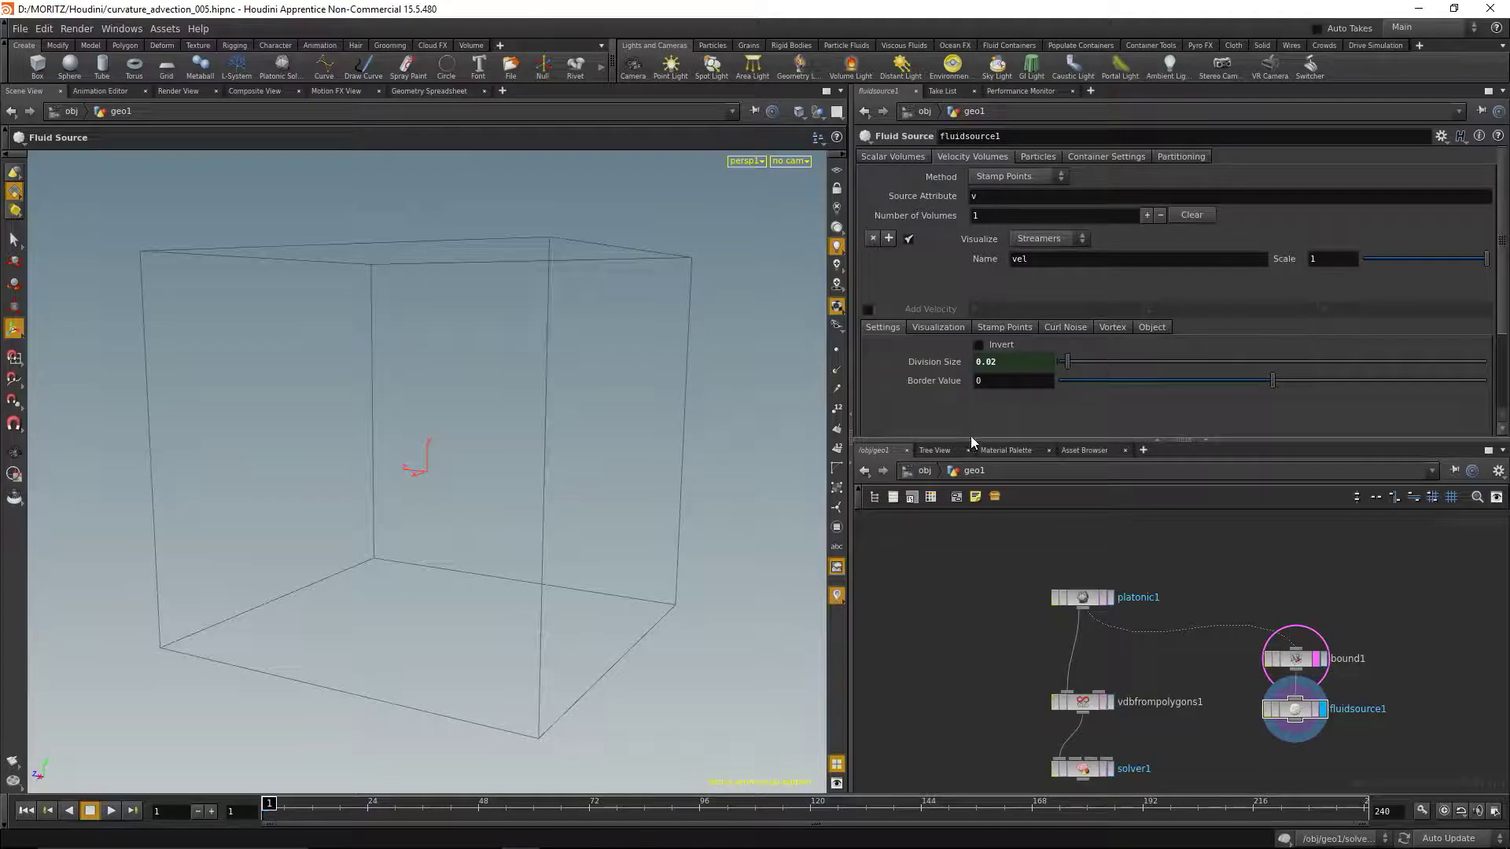
Set vdbfrompolygons1's Voxel Size to 0.04 and check that fluidsource1's linked Division Size follows.
{"action": "left_click", "coordinate": [1094, 702]}
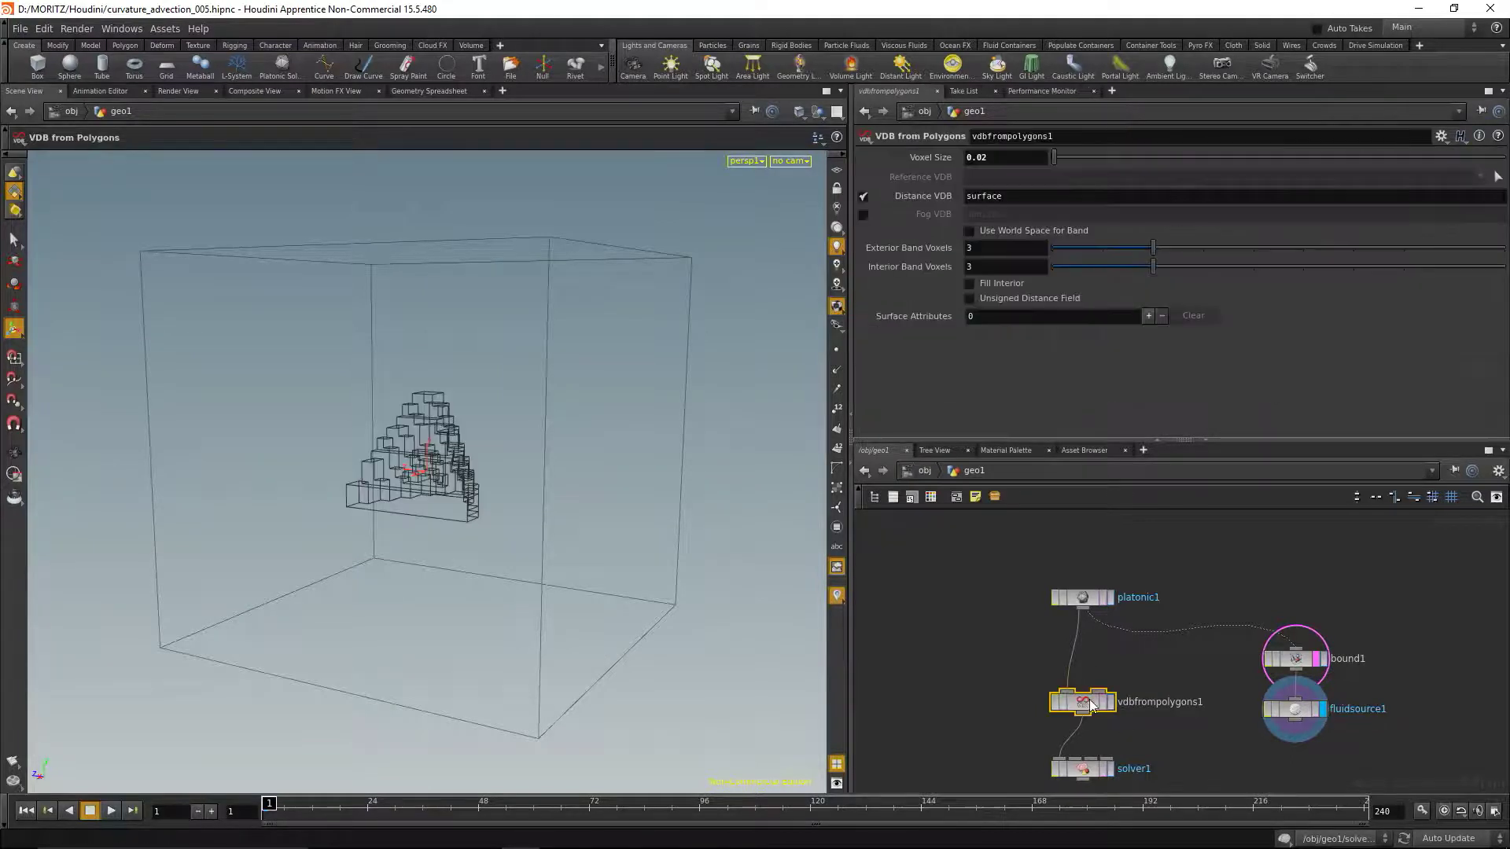
{"action": "left_click", "coordinate": [1022, 152]}
{"action": "type", "text": "0.04"}
{"action": "key", "text": "Return"}
{"action": "left_click", "coordinate": [1300, 710]}
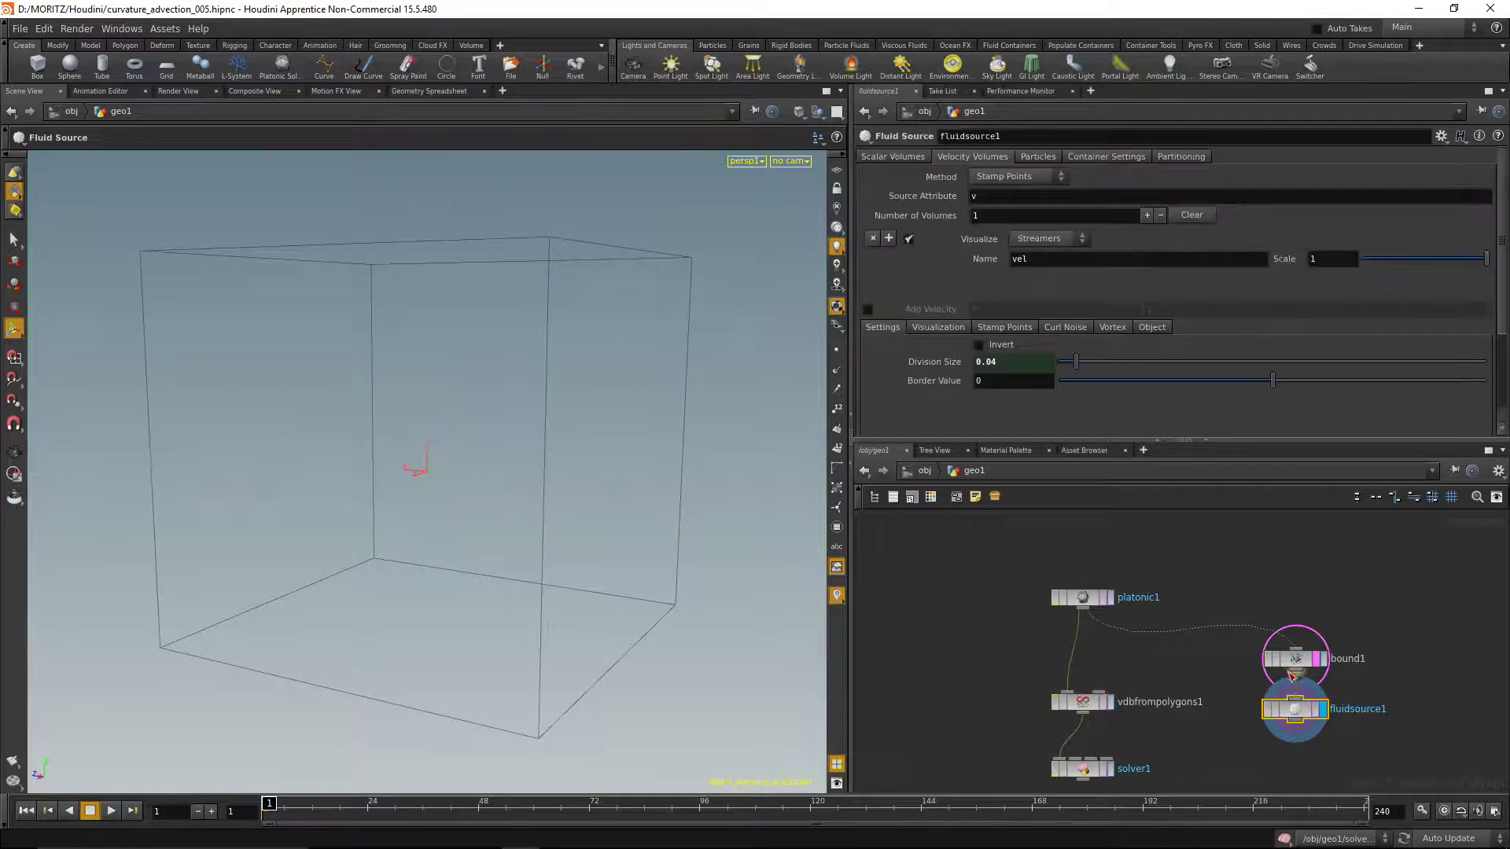
{"action": "left_click", "coordinate": [1084, 702]}
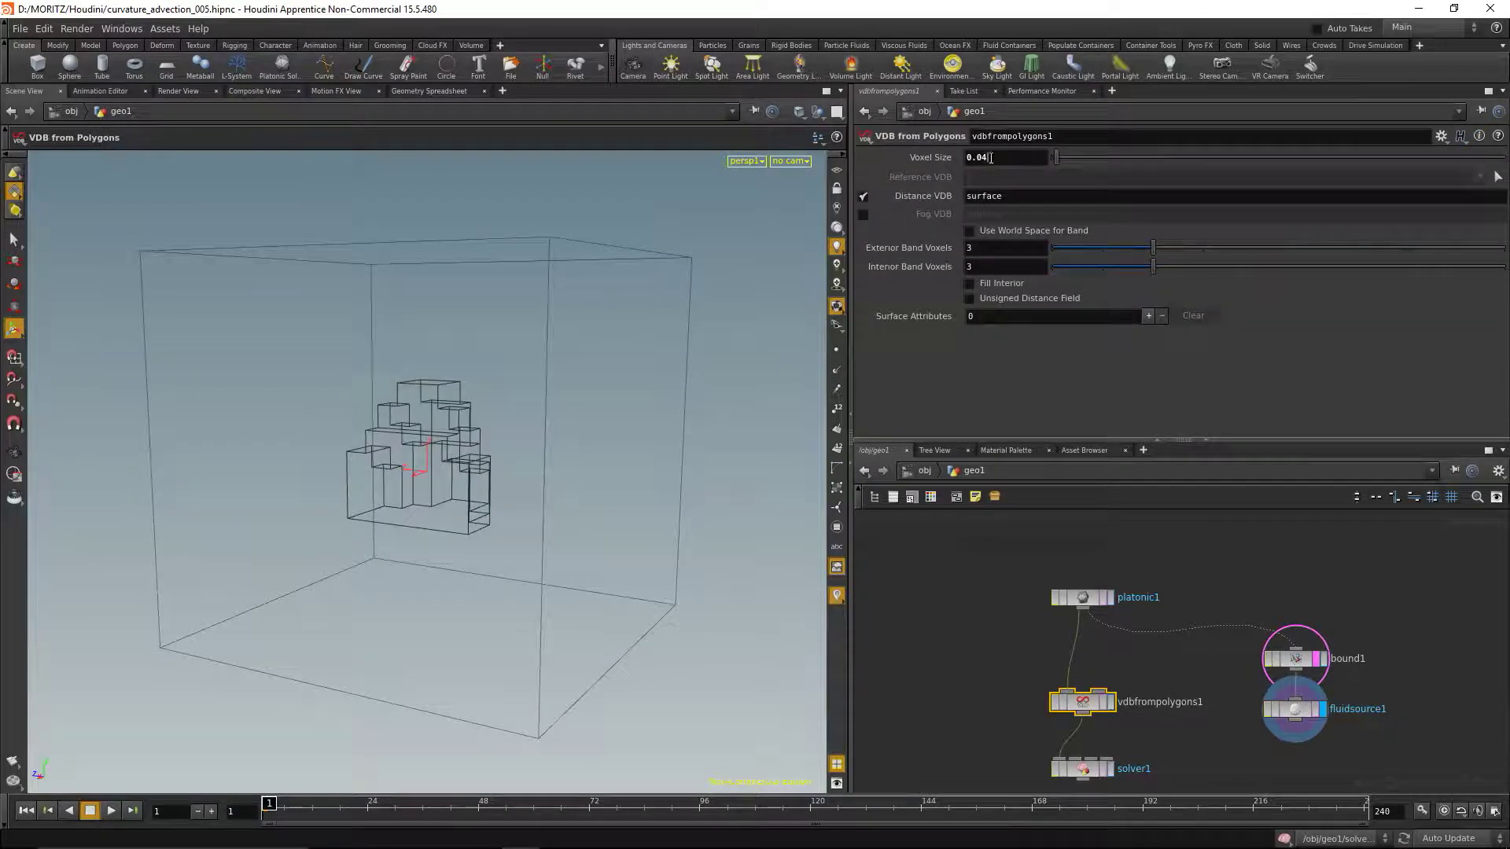
{"action": "left_click", "coordinate": [1253, 756]}
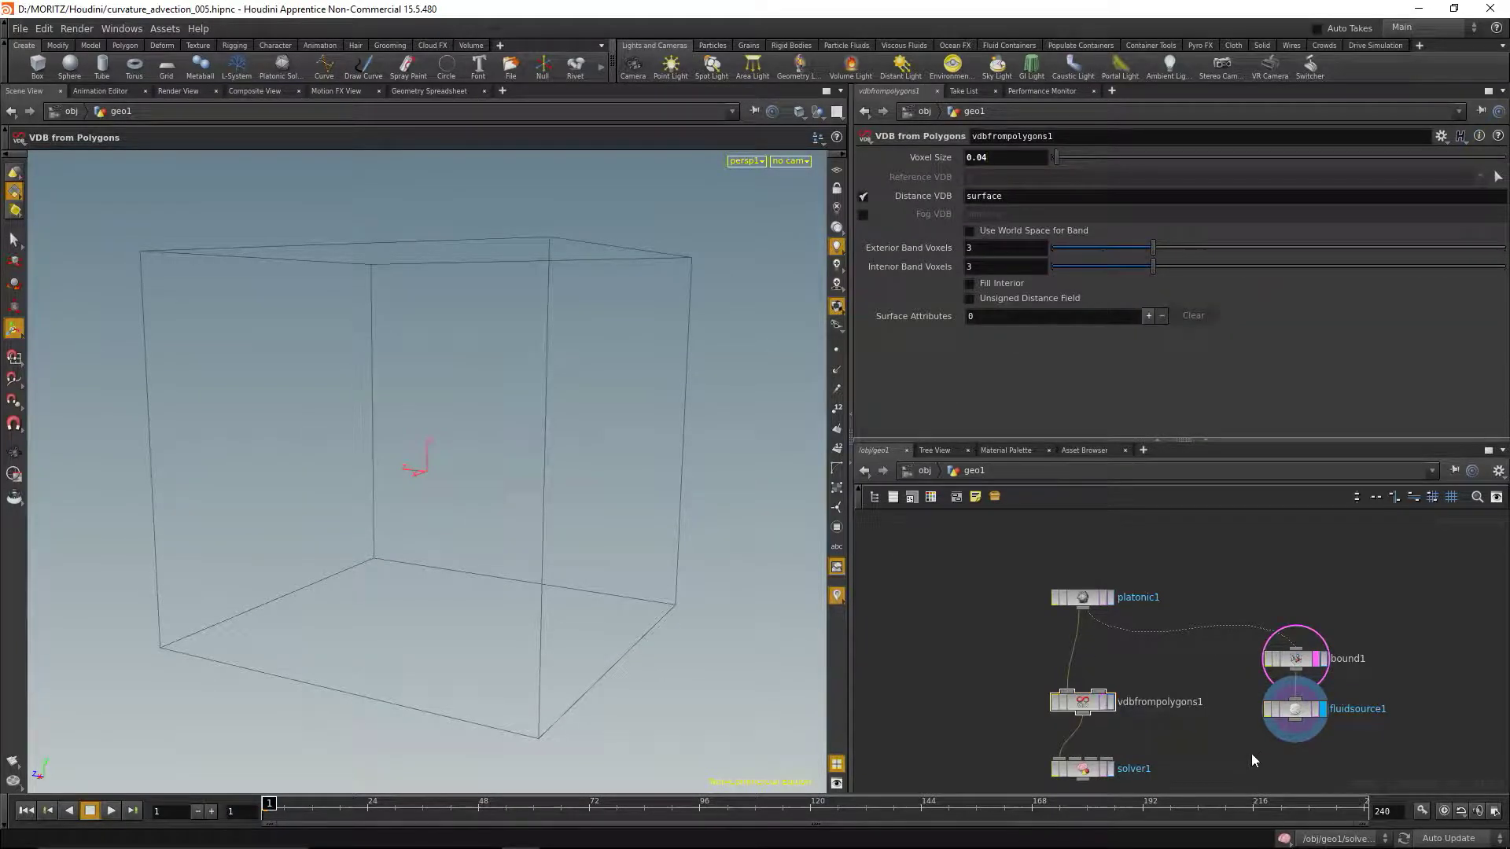
Add curl noise to fluidsource1's velocity volume and turn off its Animated option.
{"action": "left_click", "coordinate": [1306, 712]}
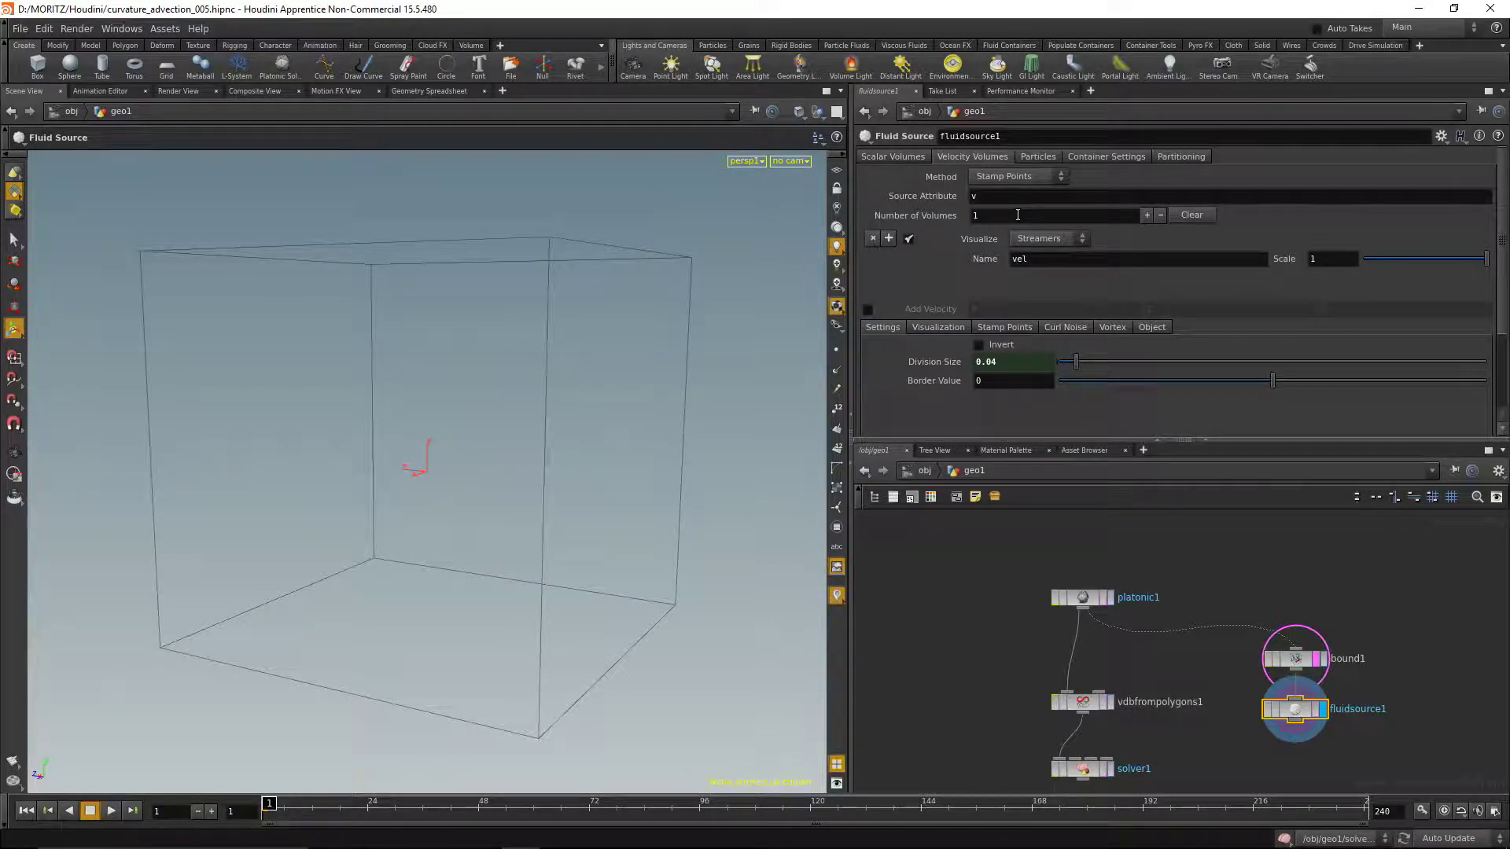
{"action": "left_click", "coordinate": [1065, 327]}
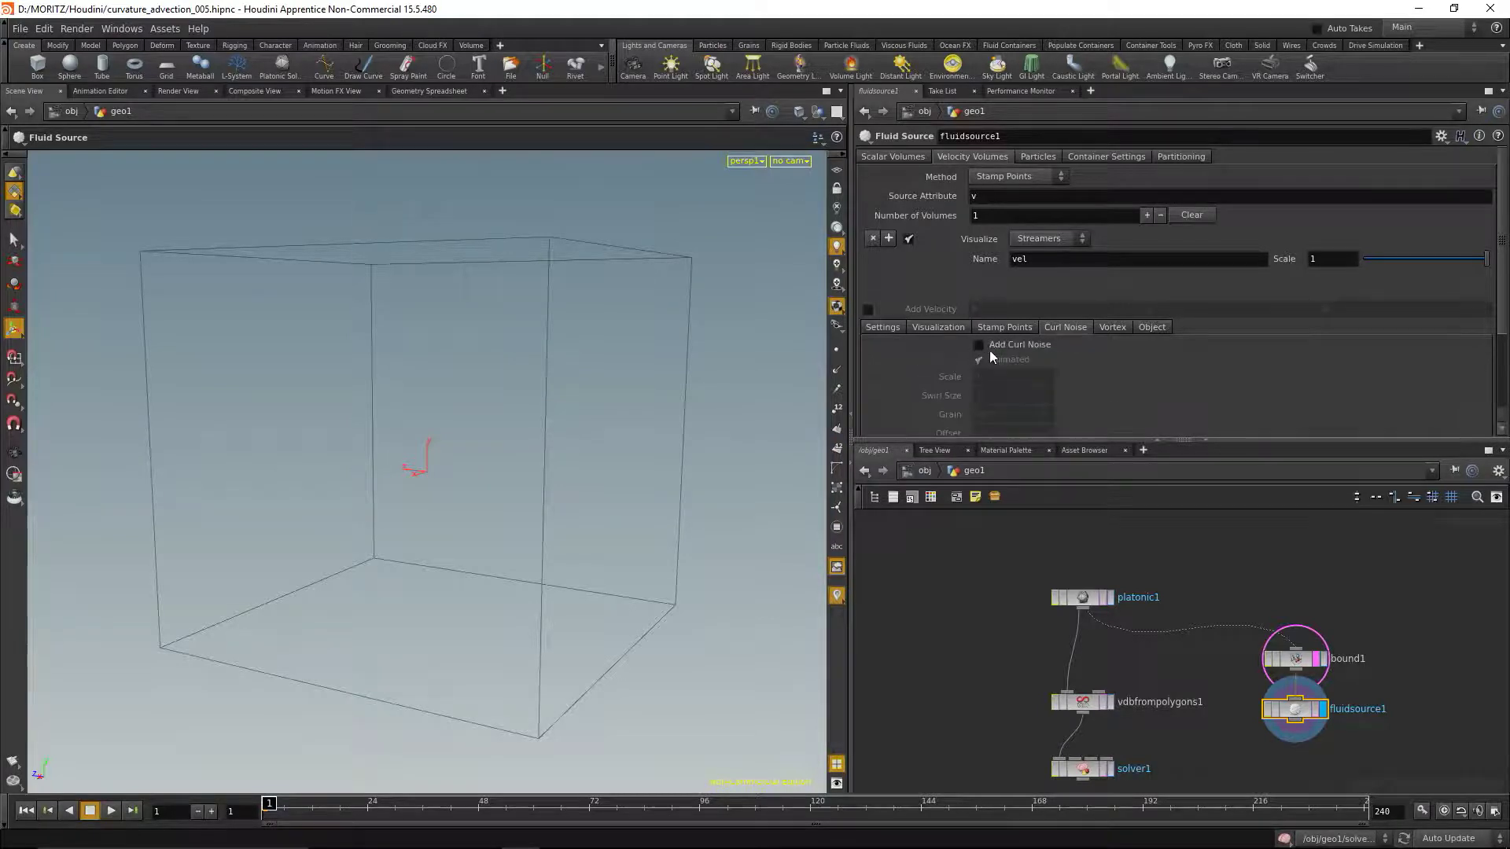
{"action": "left_click", "coordinate": [978, 346]}
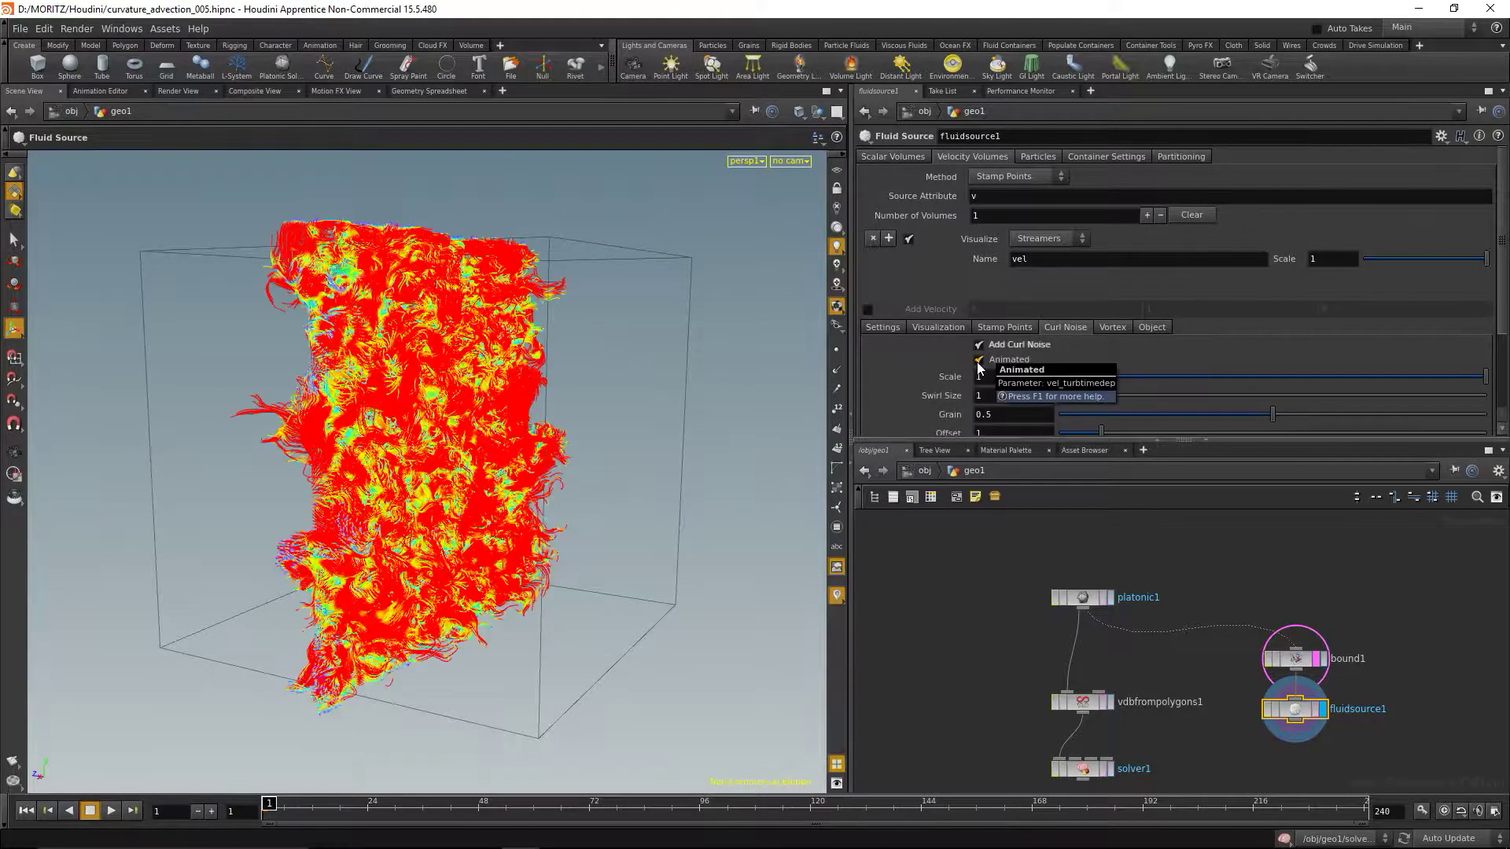
{"action": "left_click", "coordinate": [979, 360]}
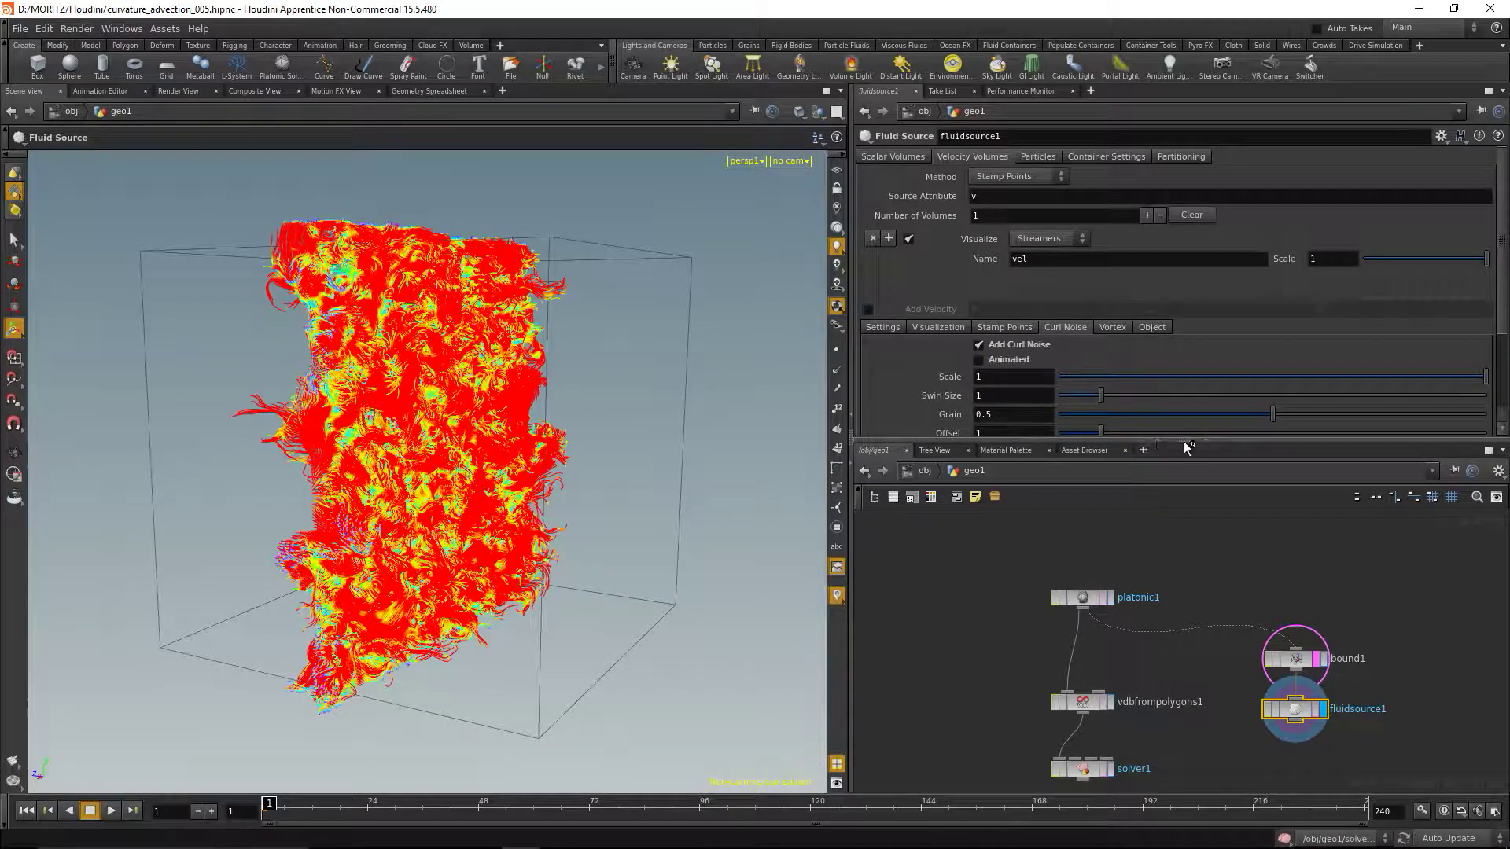
Set the curl noise Swirl Size to 5 and inspect the velocity streamers from another angle.
{"action": "left_click_drag", "start_coordinate": [1186, 438], "coordinate": [1179, 533]}
{"action": "left_click", "coordinate": [1008, 395]}
{"action": "type", "text": "5"}
{"action": "key", "text": "Return"}
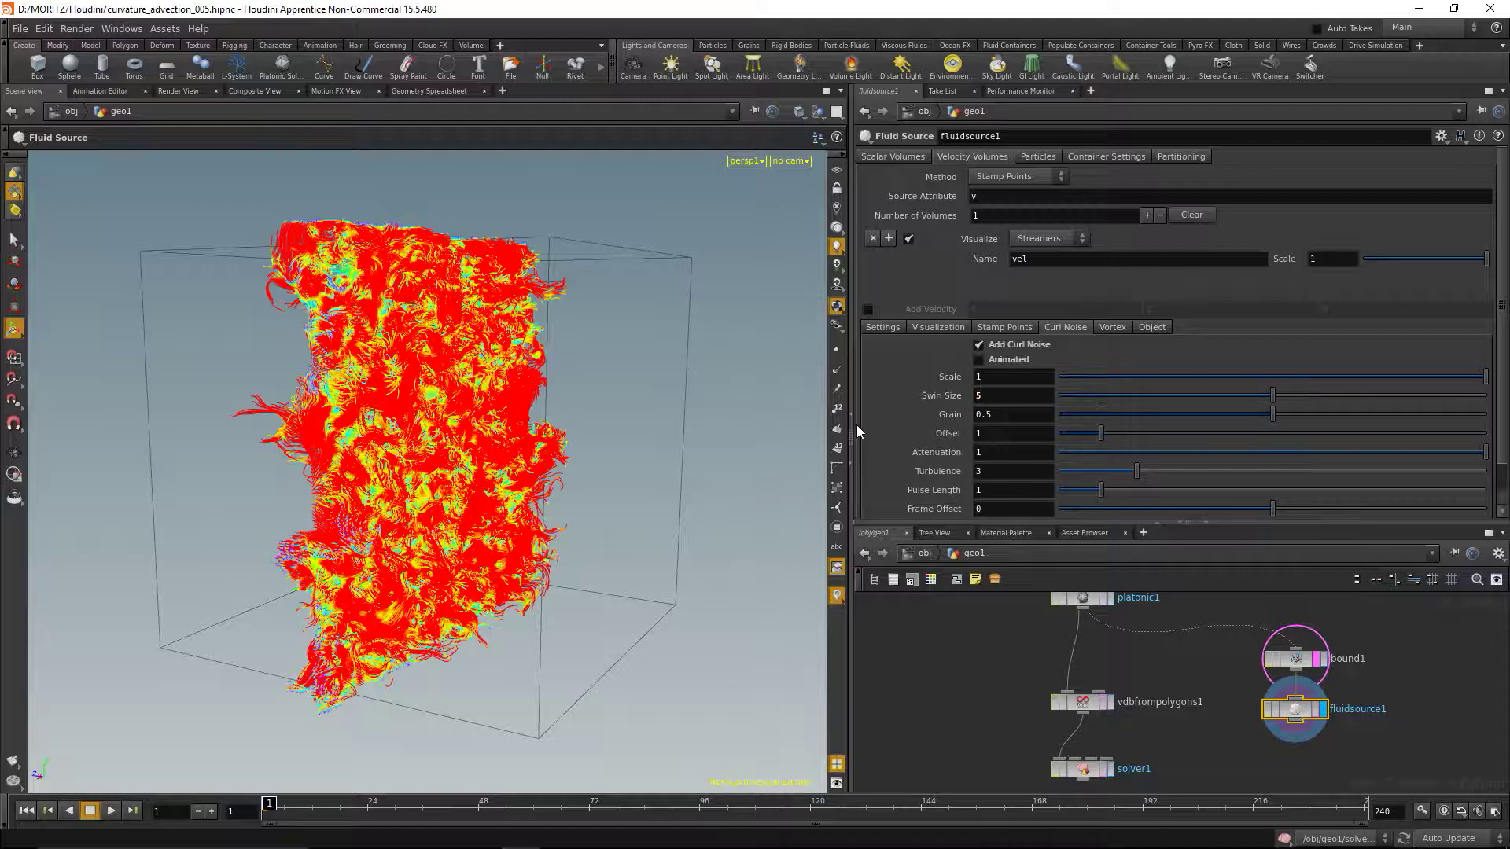
{"action": "left_click_drag", "start_coordinate": [460, 483], "coordinate": [412, 305]}
{"action": "left_click_drag", "start_coordinate": [560, 413], "coordinate": [383, 430]}
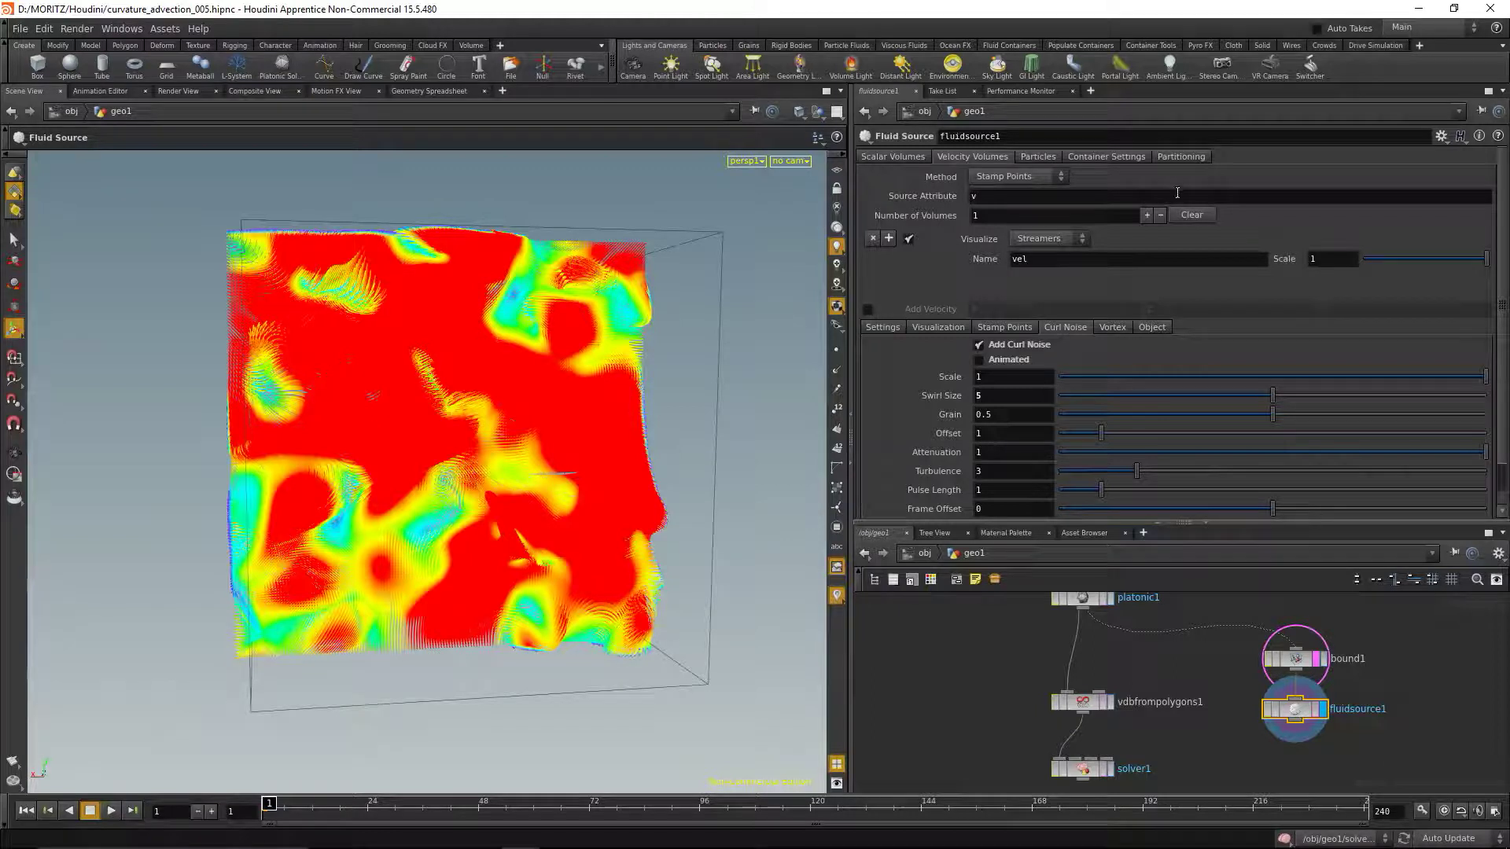
Initialize fluidsource1's container settings with the Velocity preset.
{"action": "left_click", "coordinate": [1123, 155]}
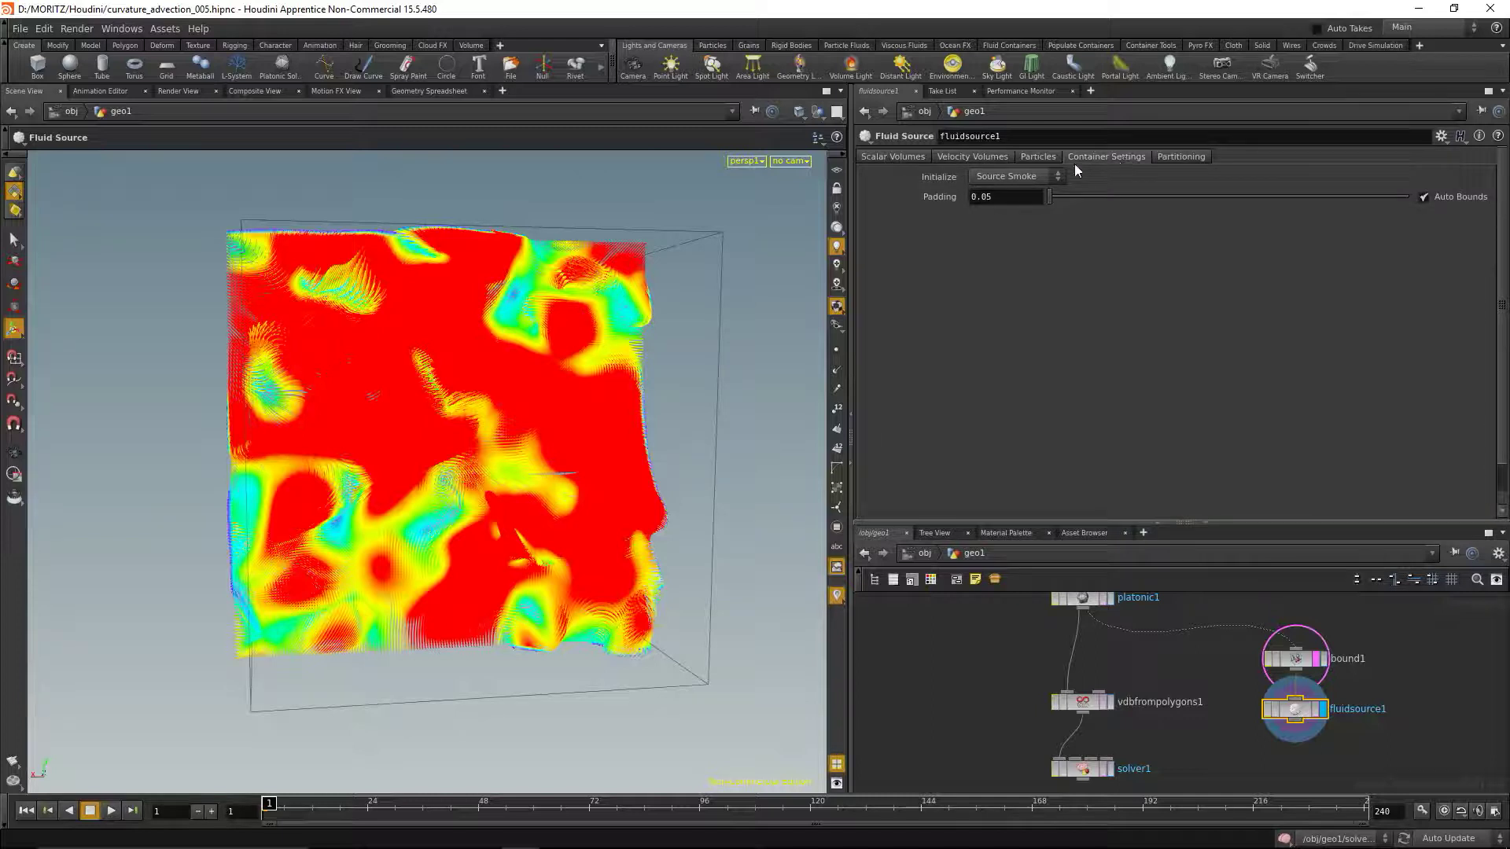
{"action": "left_click", "coordinate": [1045, 177]}
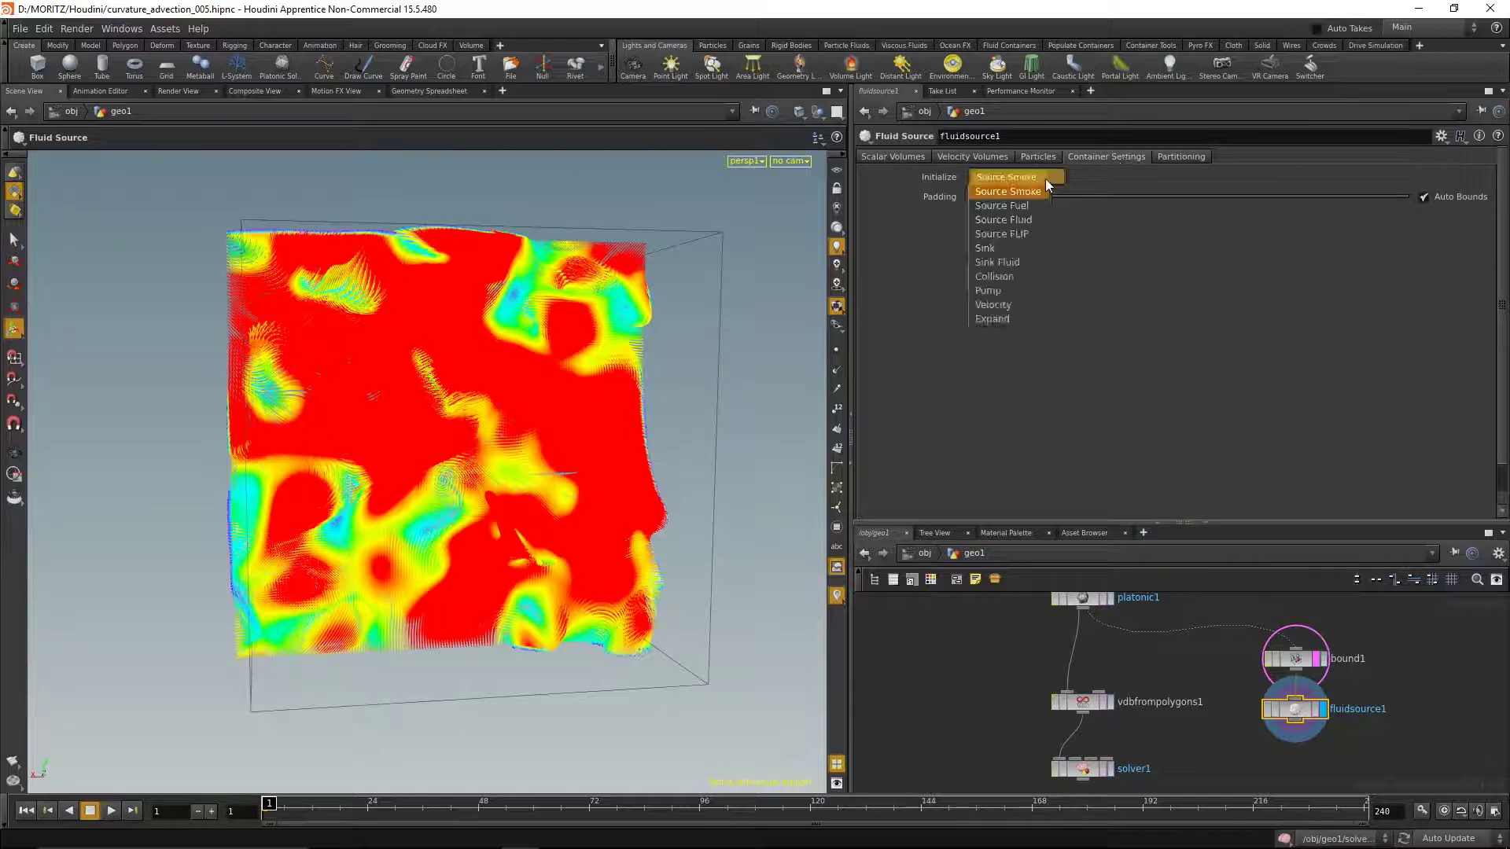
{"action": "left_click", "coordinate": [1003, 315]}
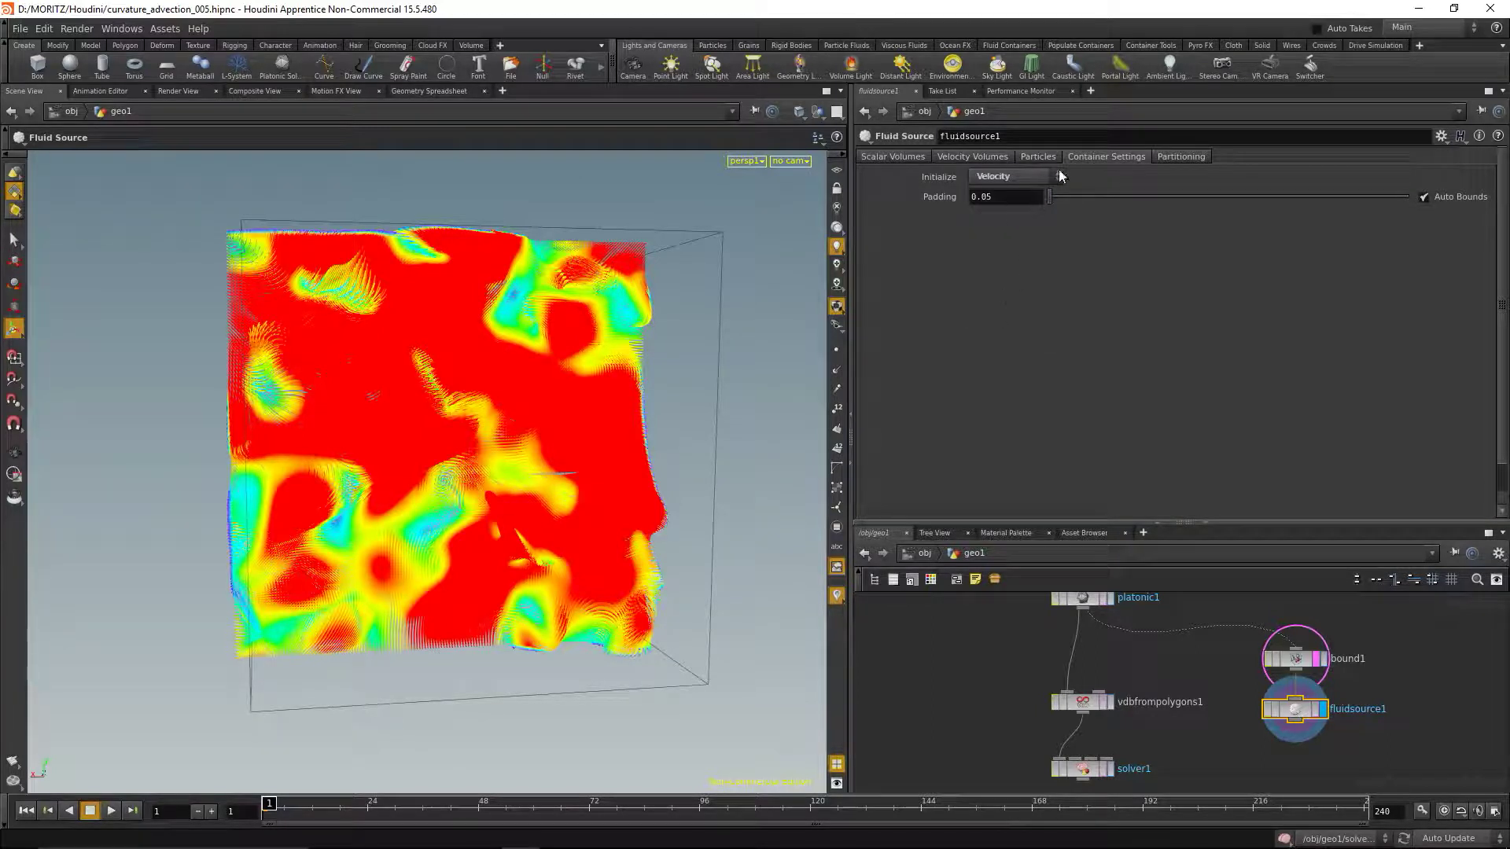
Set the visualization of fluidsource1's vel volume to Smoke and inspect the result from another angle.
{"action": "left_click", "coordinate": [987, 157]}
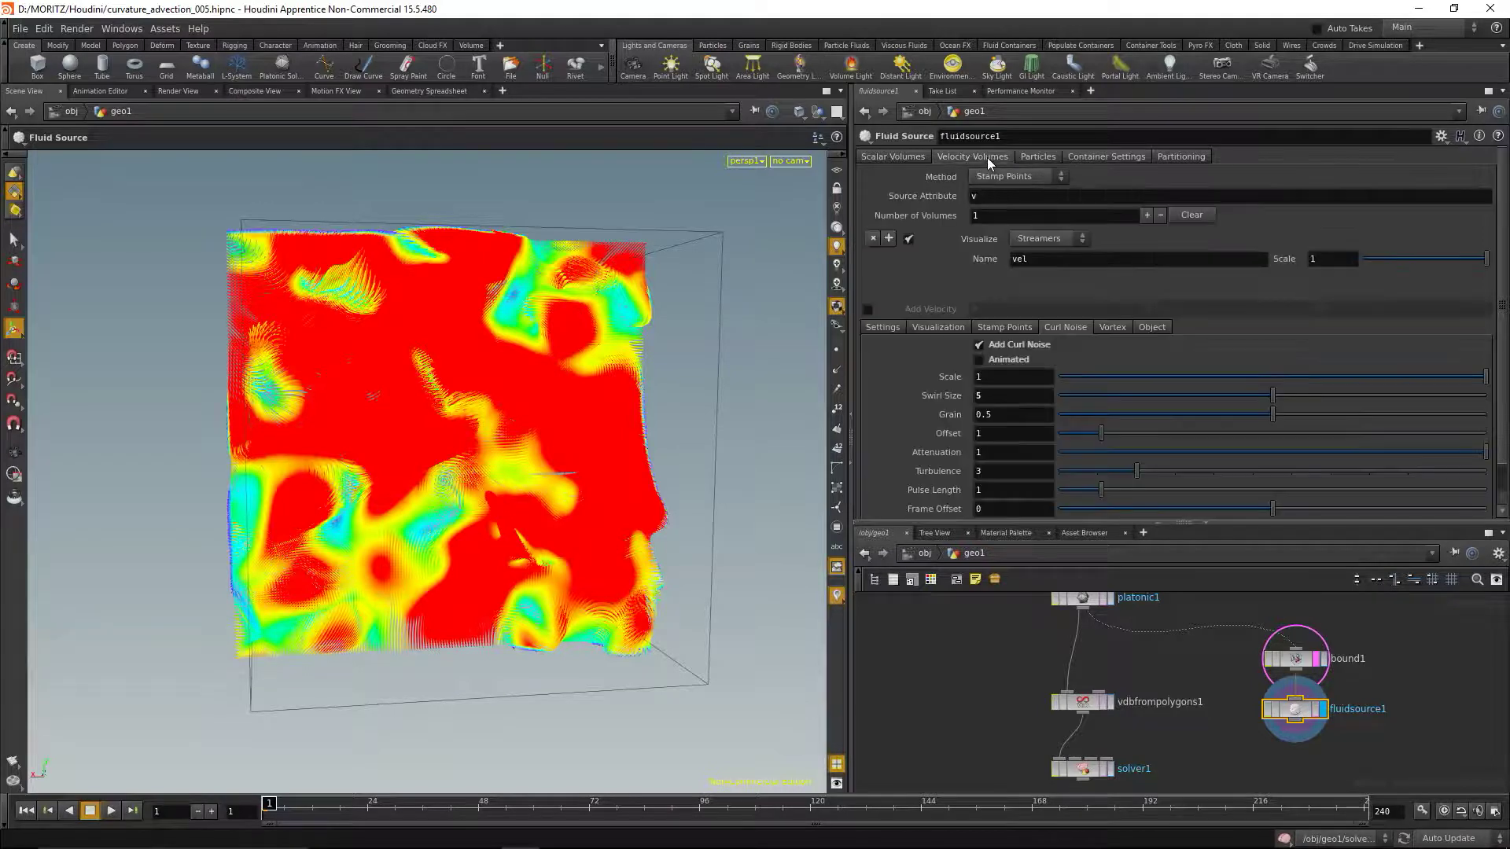
{"action": "left_click", "coordinate": [1035, 239]}
{"action": "left_click", "coordinate": [1043, 251]}
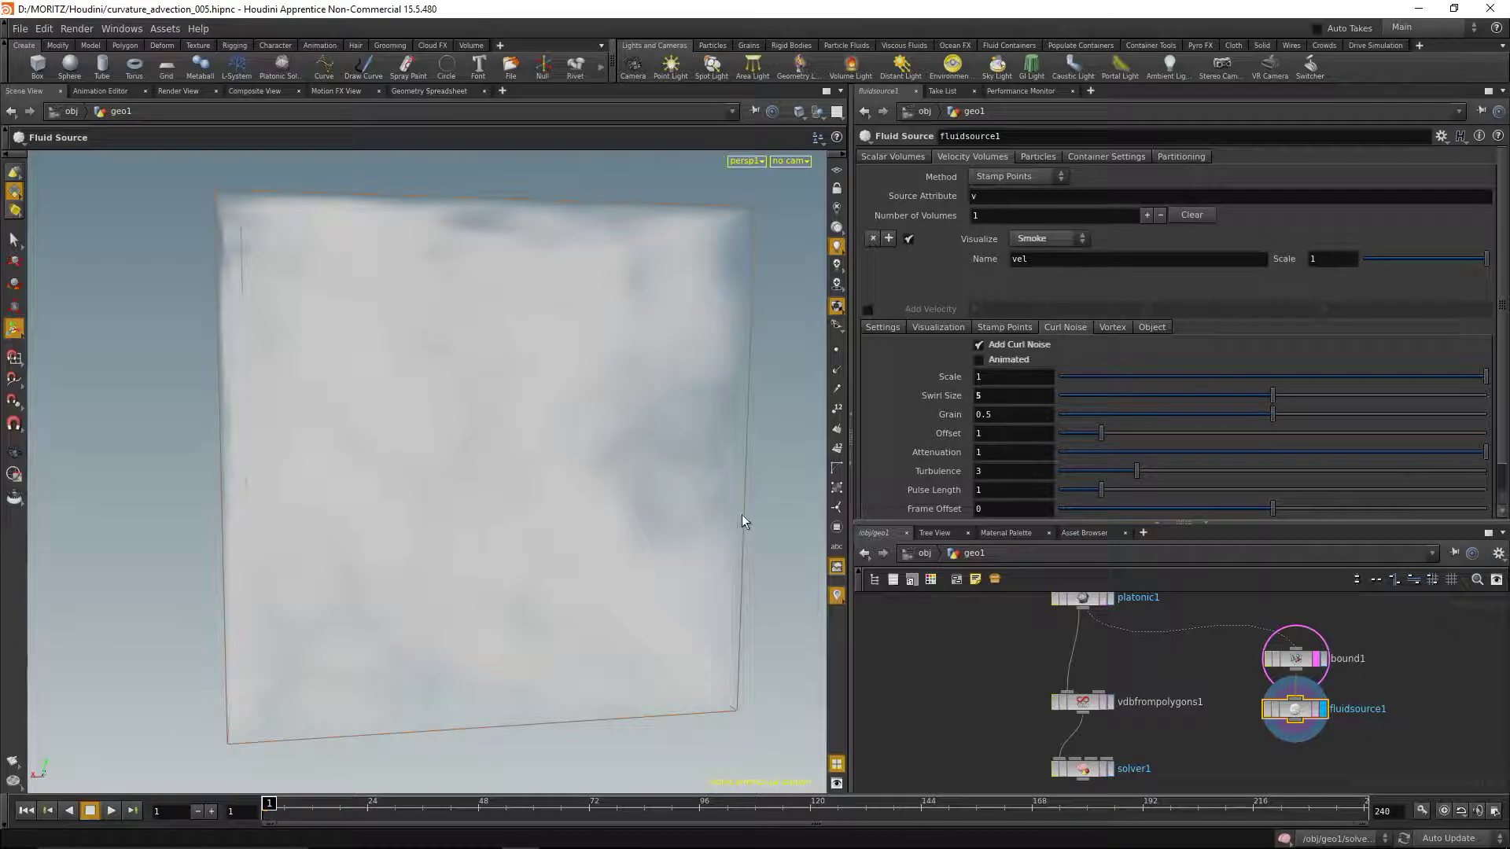
{"action": "left_click_drag", "start_coordinate": [684, 464], "coordinate": [686, 456]}
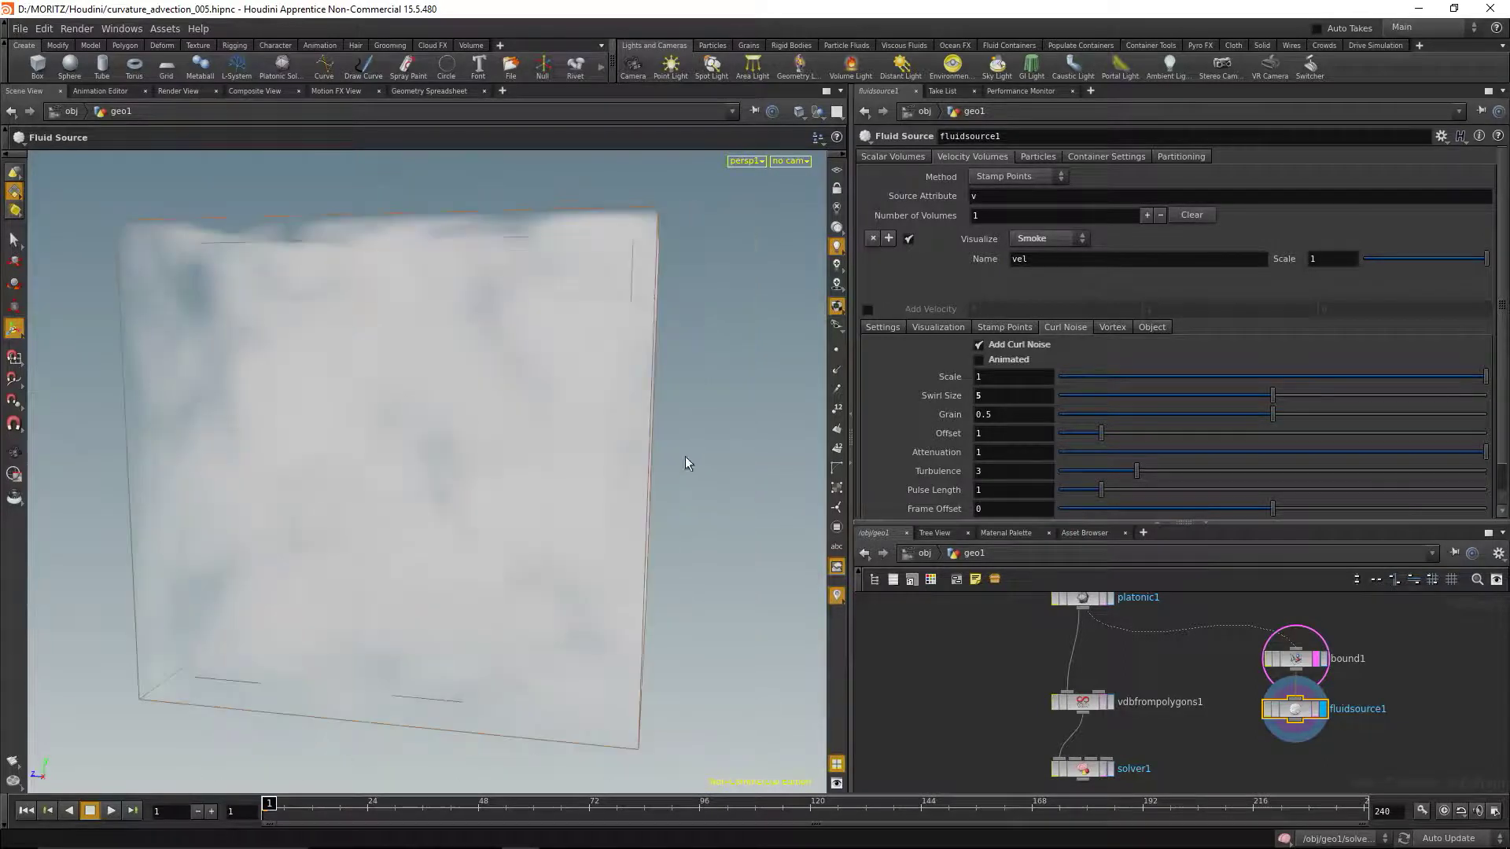
{"action": "left_click_drag", "start_coordinate": [573, 459], "coordinate": [626, 464]}
Add a Convert VDB node below fluidsource1 and connect it to the fluid source's output.
{"action": "middle_click_drag", "start_coordinate": [1242, 732], "coordinate": [1197, 687]}
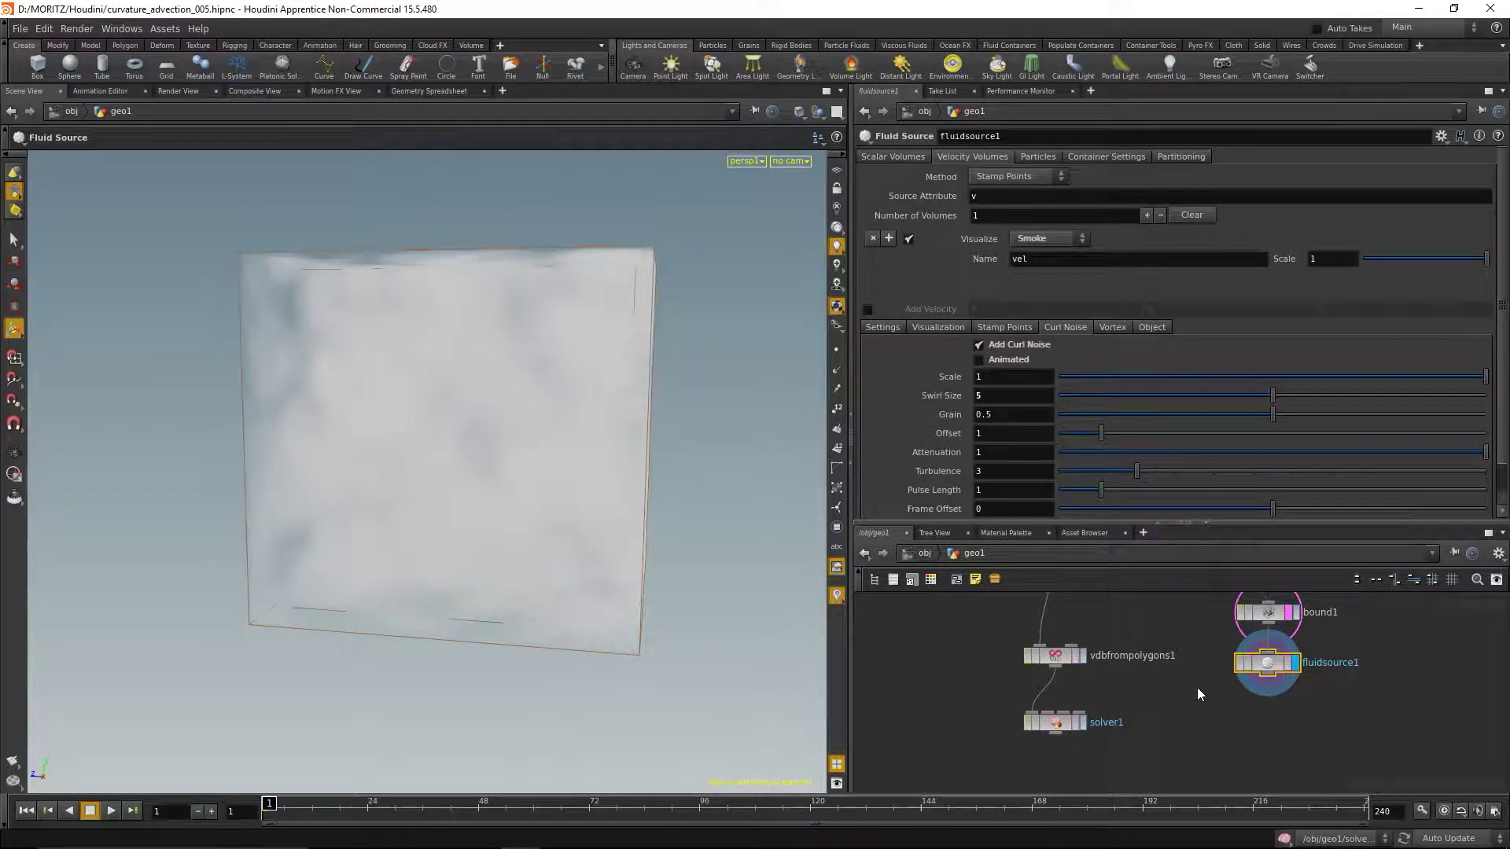
{"action": "middle_click", "coordinate": [1271, 668]}
{"action": "key", "text": "Tab"}
{"action": "type", "text": "vdbc"}
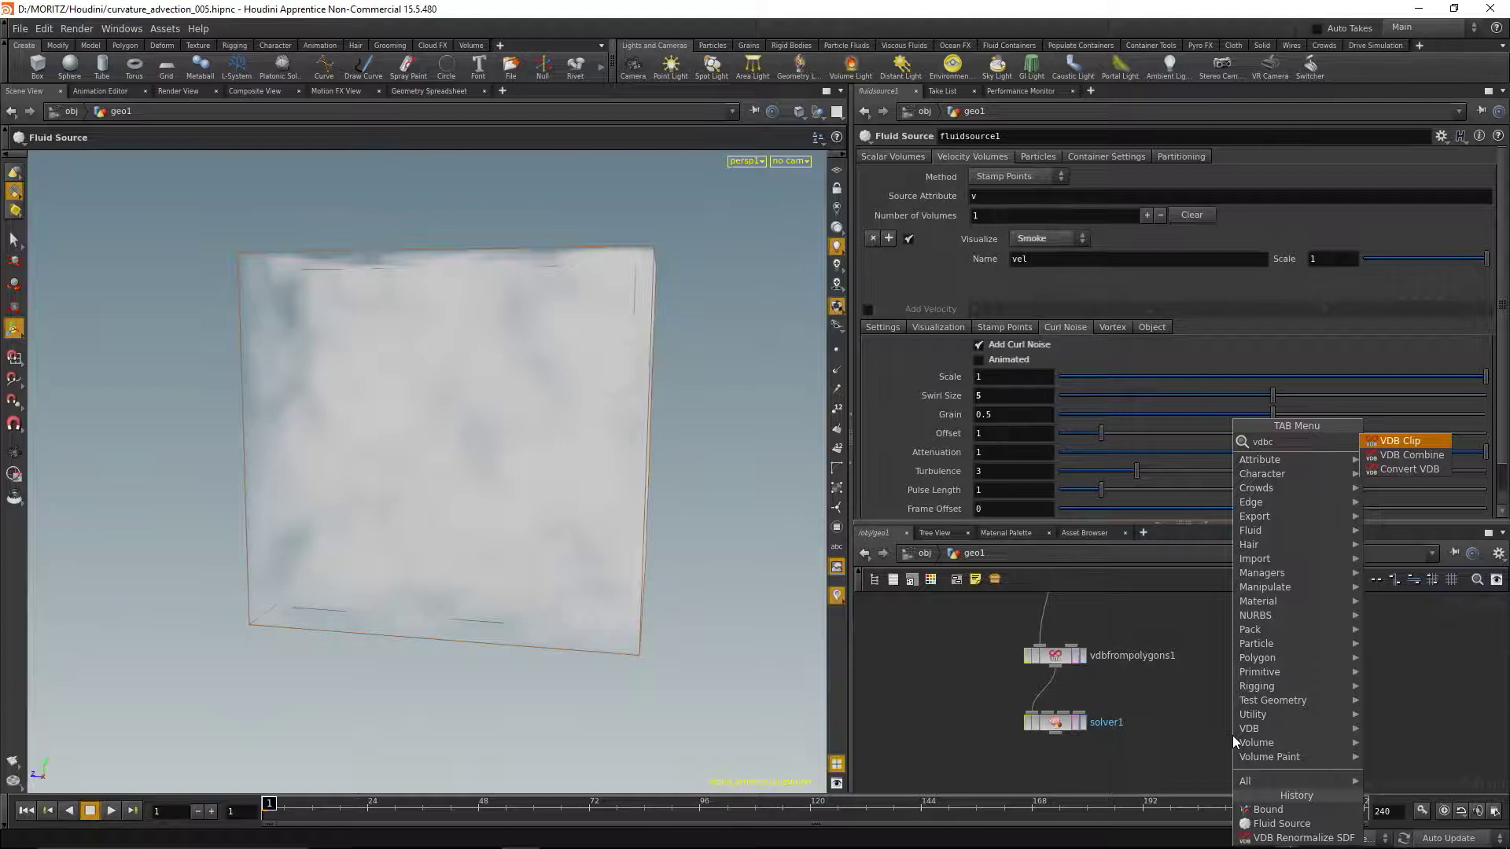
{"action": "key", "text": "Down"}
{"action": "key", "text": "Down"}
{"action": "key", "text": "Return"}
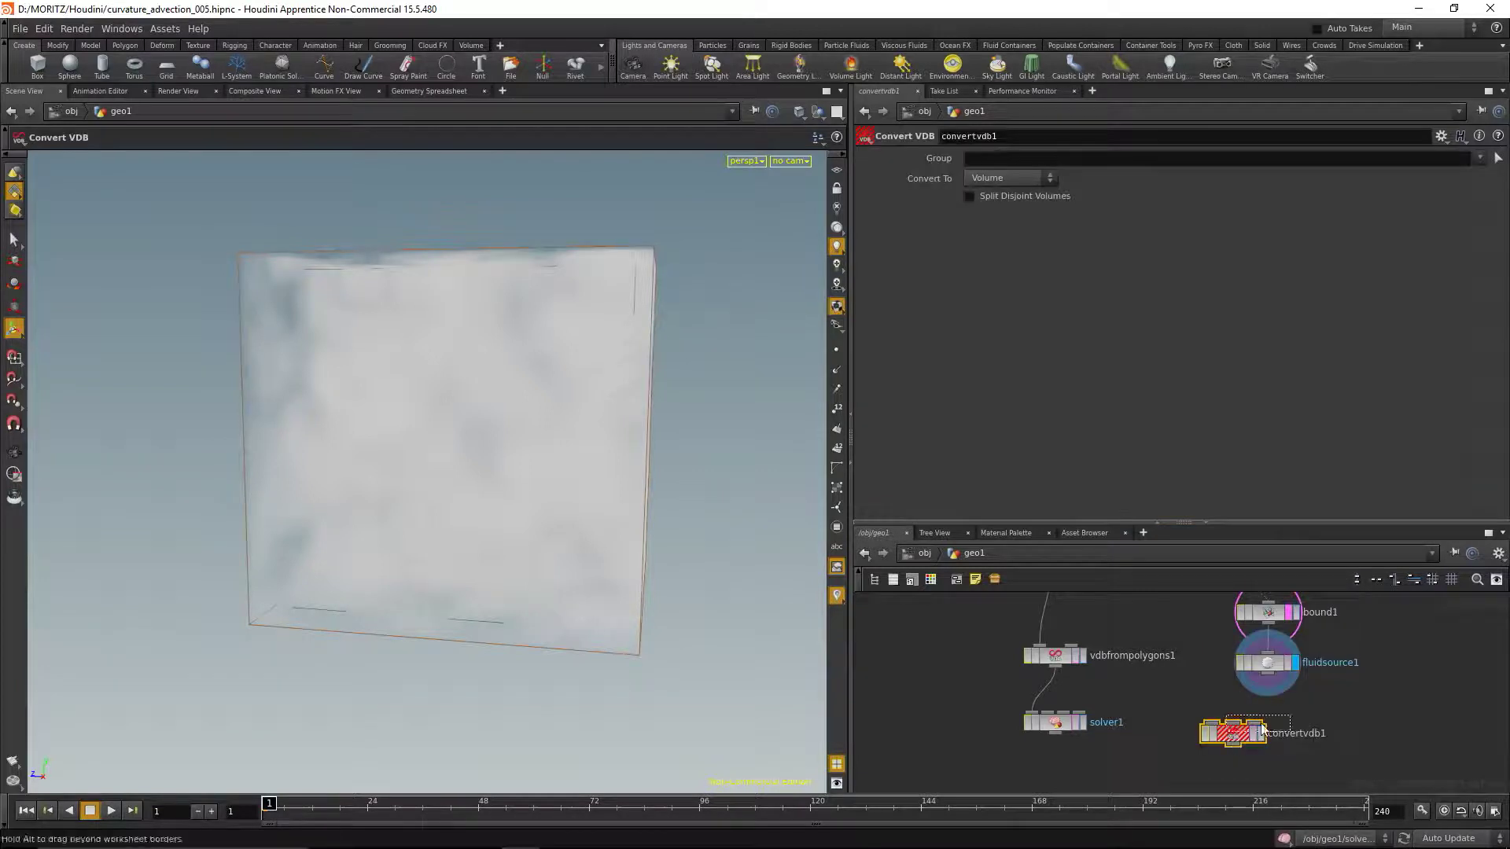
{"action": "left_click", "coordinate": [1269, 680]}
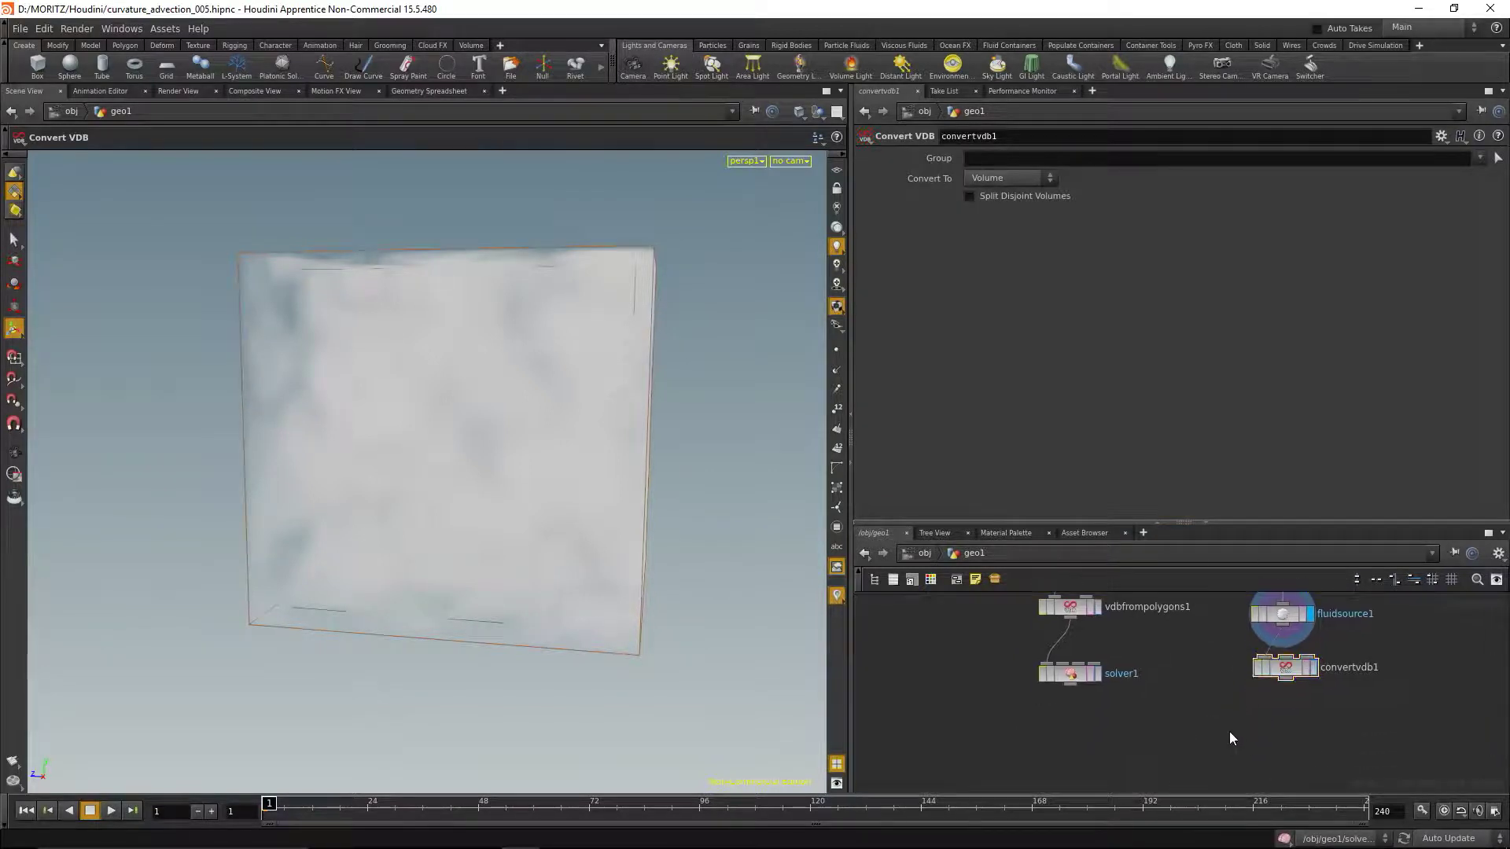
Add a VDB Vector Merge node below convertvdb1 and connect it to convertvdb1's output.
{"action": "key", "text": "Tab"}
{"action": "type", "text": "vdbve"}
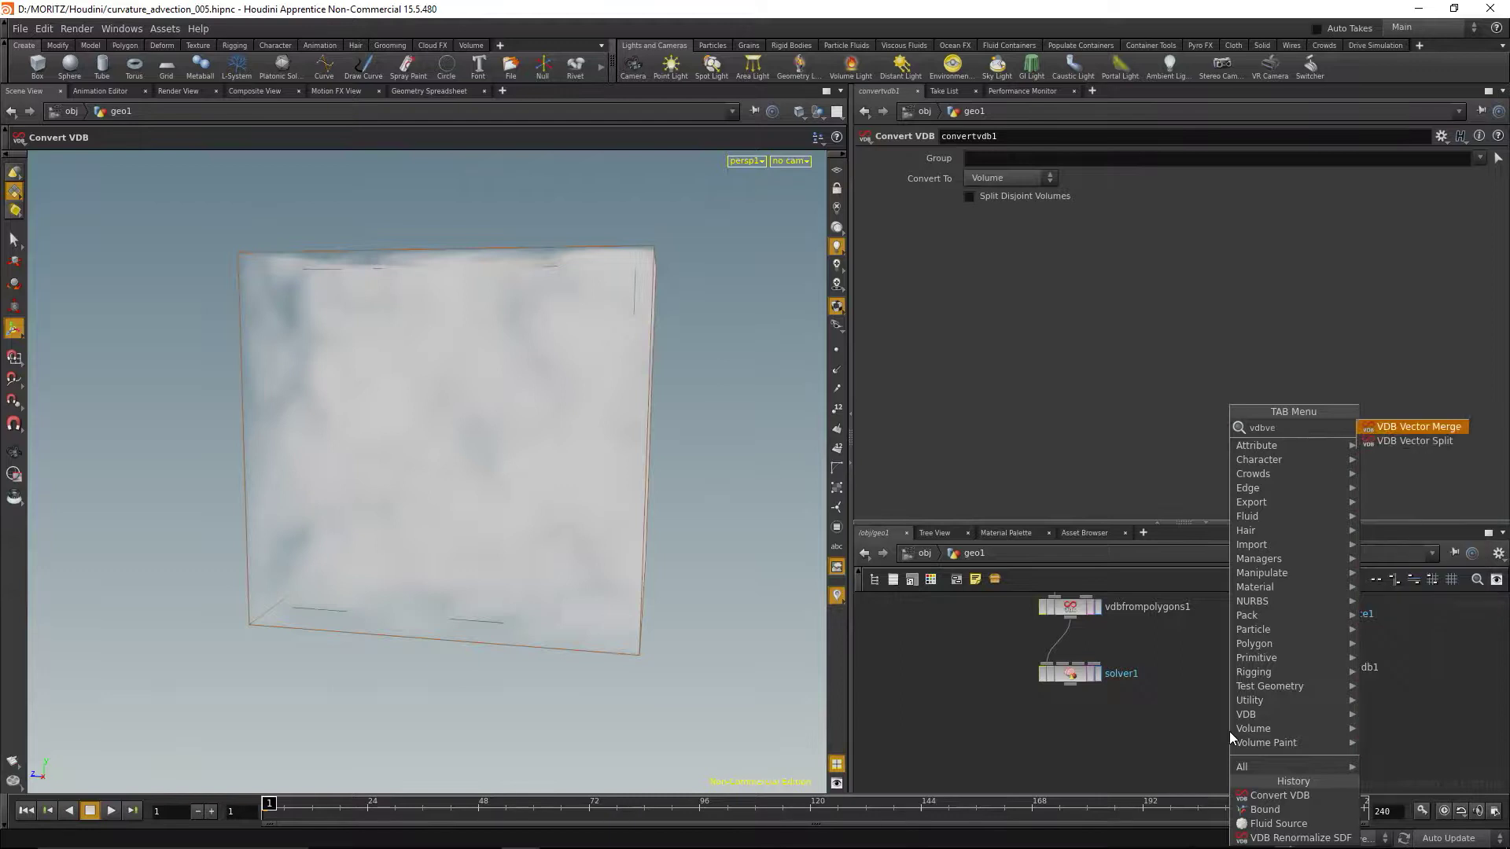
{"action": "key", "text": "Return"}
{"action": "left_click", "coordinate": [1307, 726]}
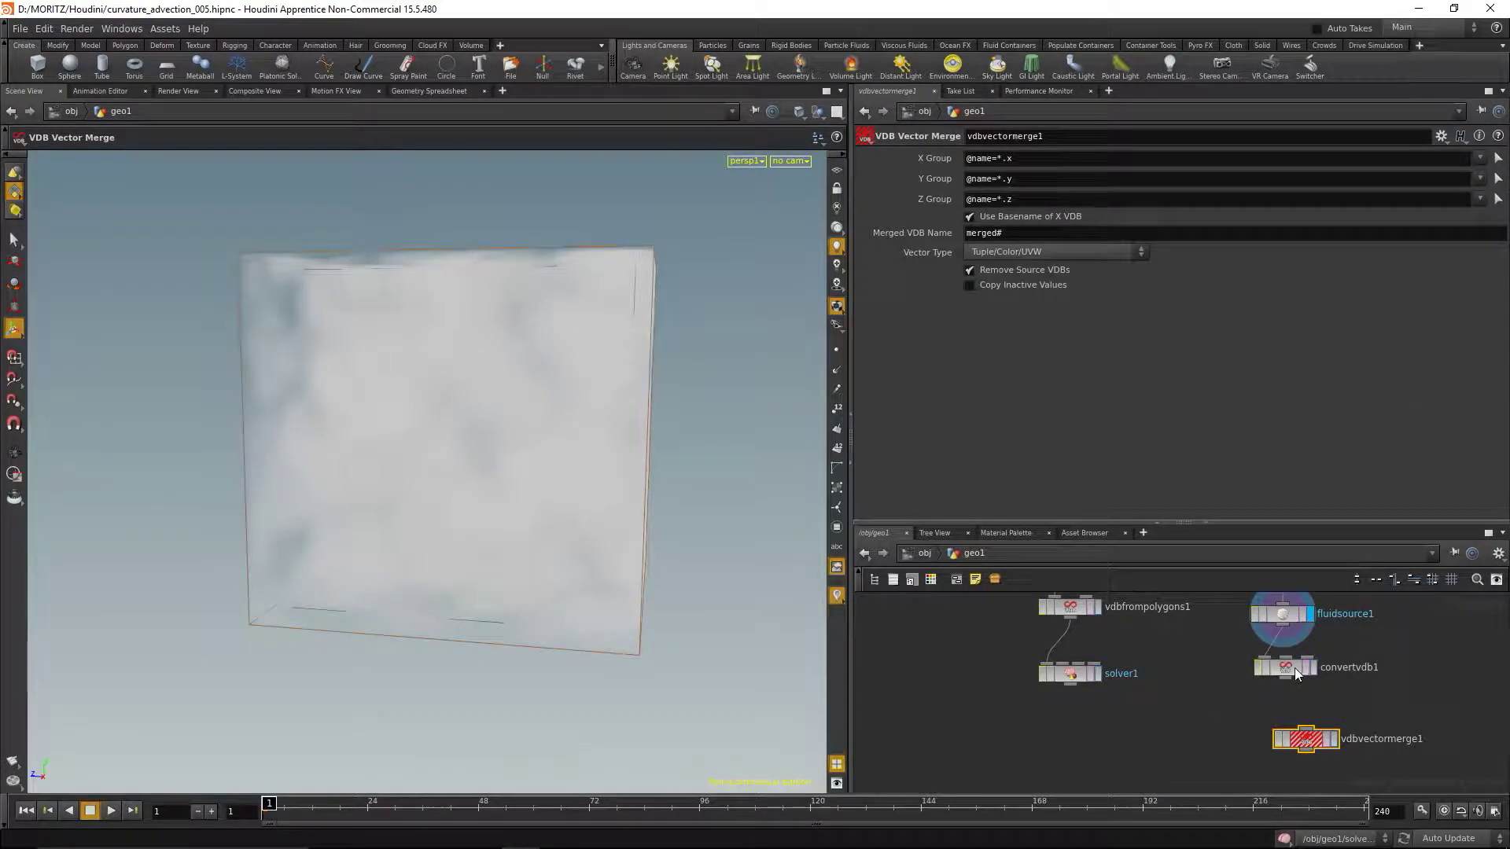
{"action": "mouse_move", "coordinate": [1313, 746]}
{"action": "left_mouse_down"}
{"action": "mouse_move", "coordinate": [1296, 740]}
{"action": "mouse_move", "coordinate": [1298, 667]}
{"action": "left_mouse_up"}
{"action": "left_click", "coordinate": [1299, 667]}
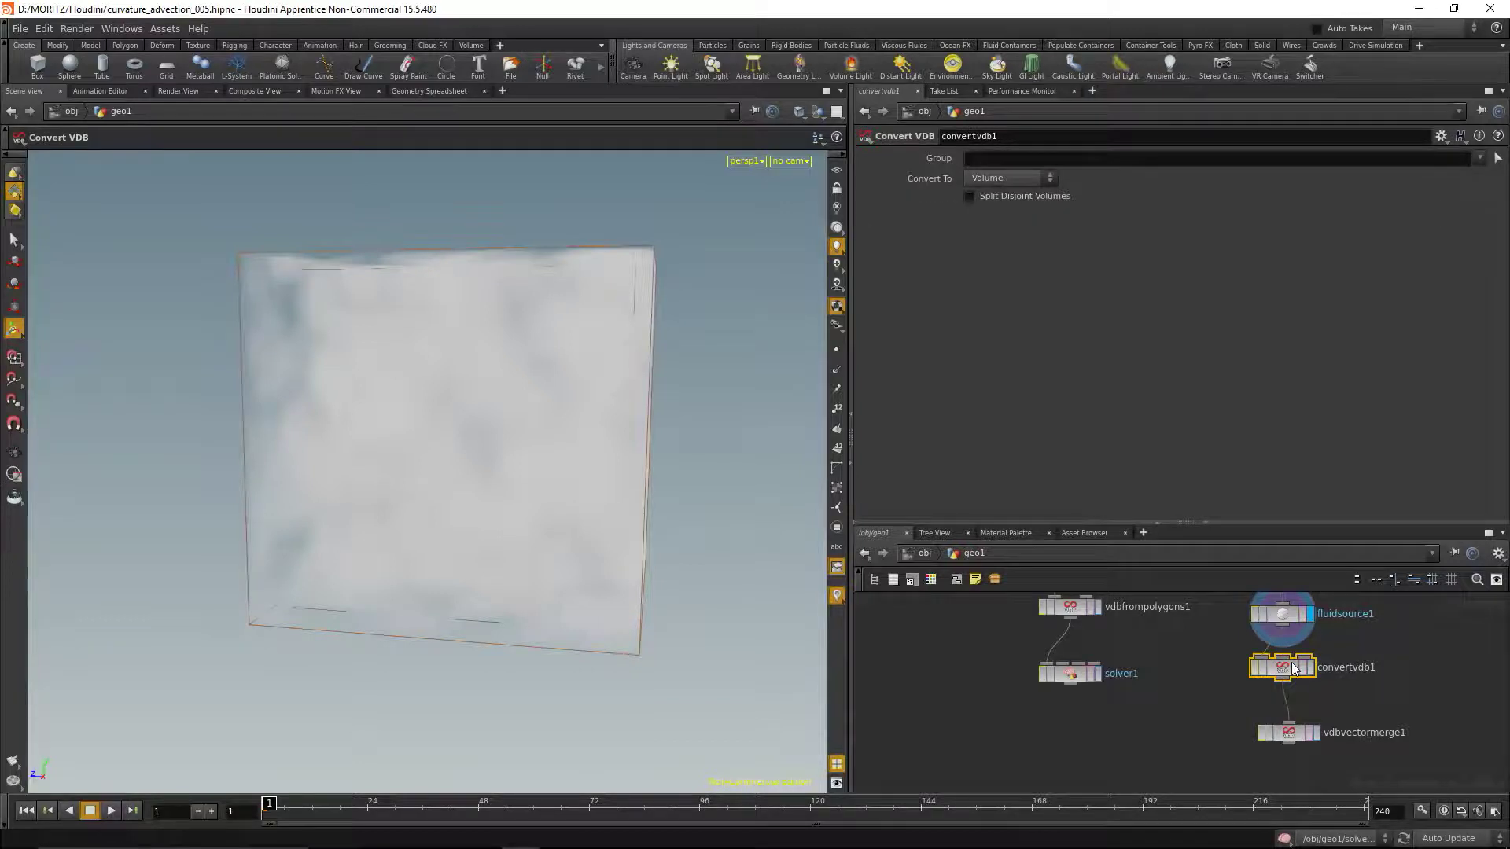
{"action": "left_click", "coordinate": [1003, 166]}
{"action": "type", "text": "@name=vel.*"}
{"action": "left_click", "coordinate": [1281, 614]}
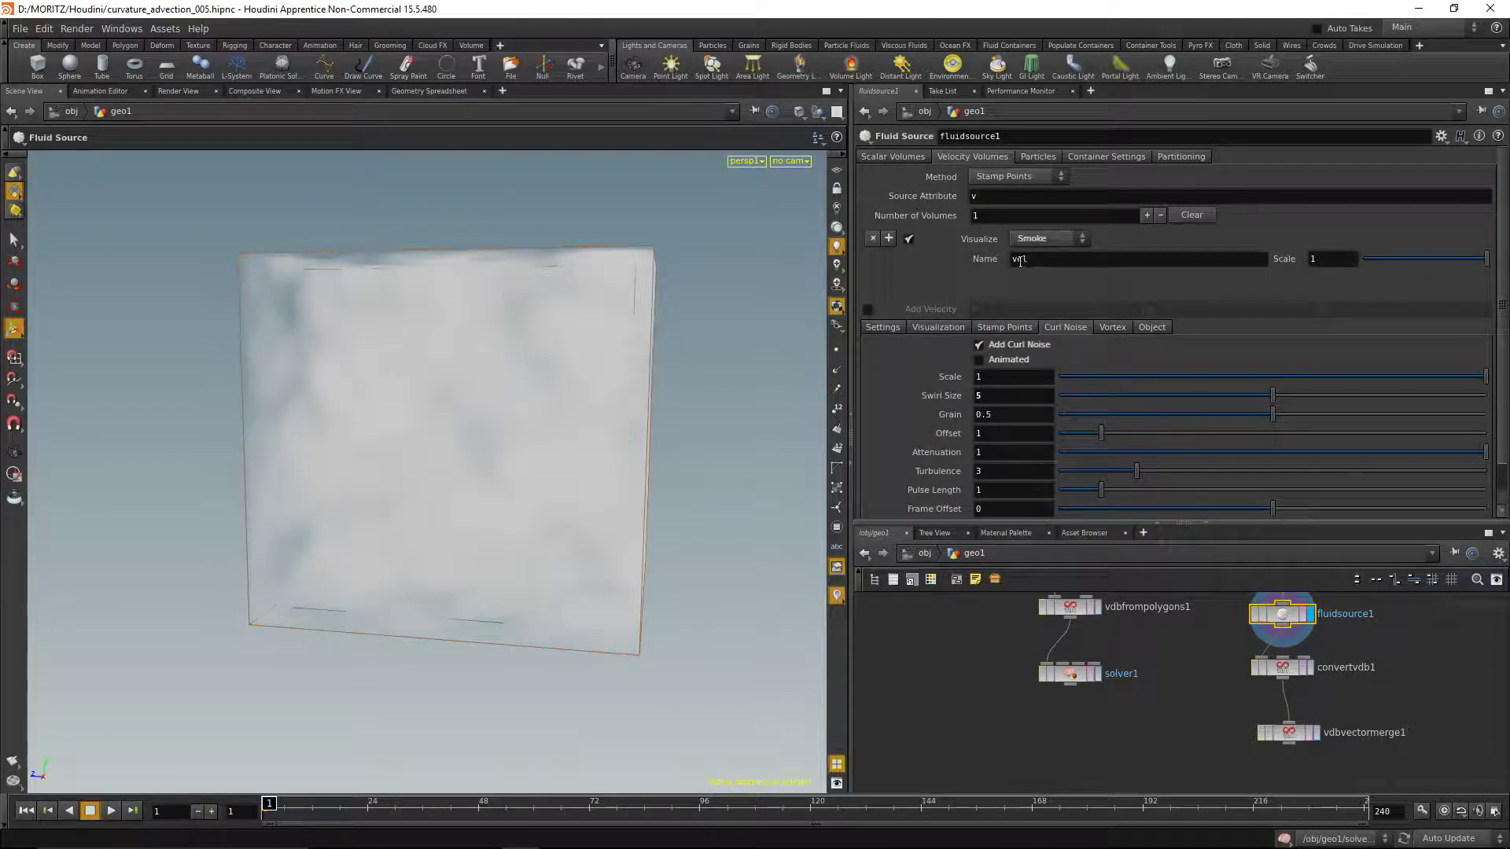
{"action": "left_click", "coordinate": [1289, 669]}
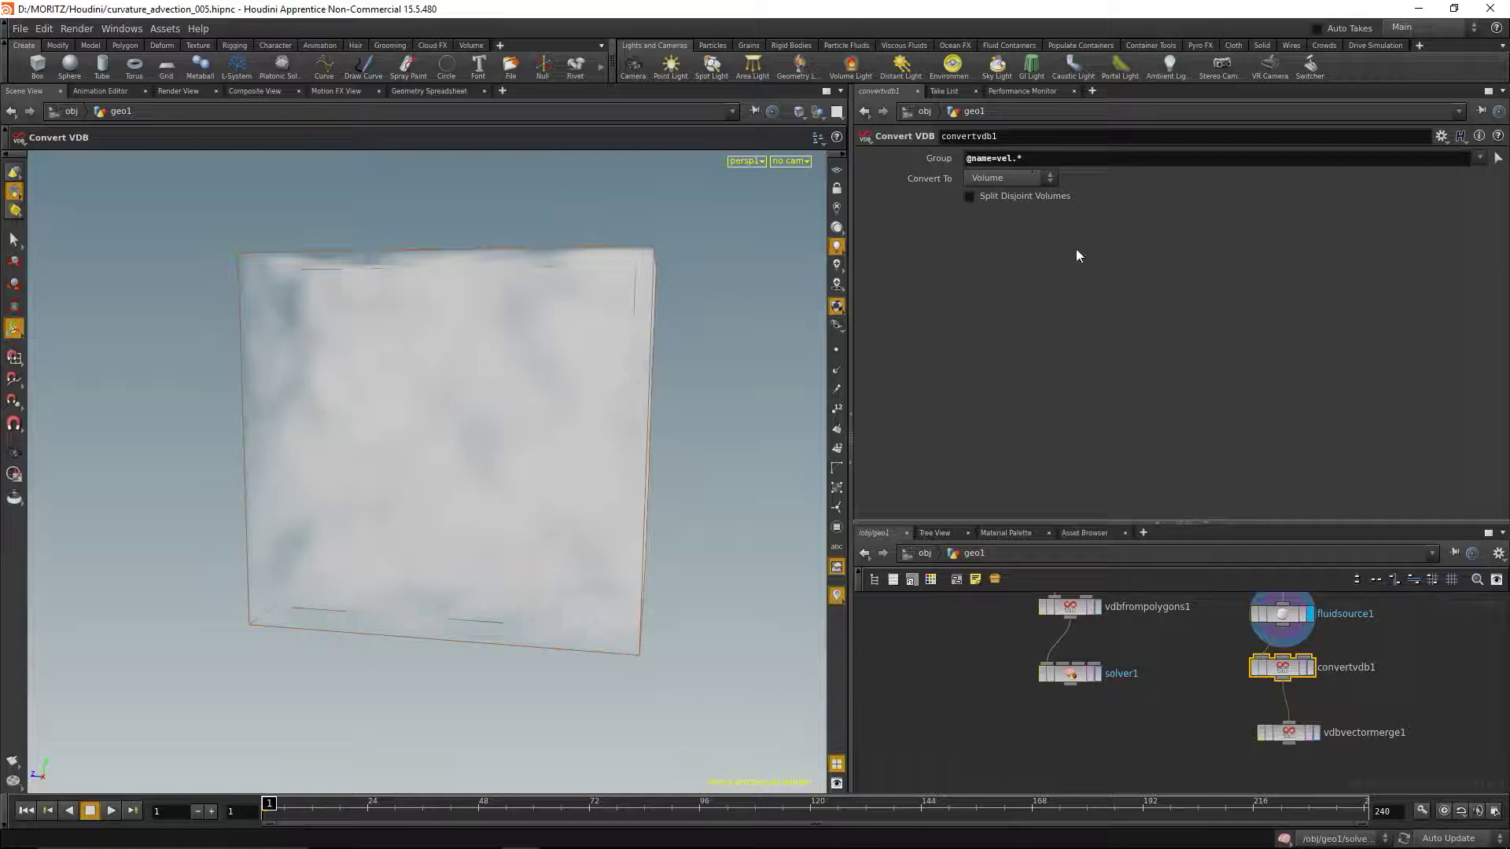
{"action": "left_click", "coordinate": [1037, 177]}
{"action": "left_click", "coordinate": [995, 196]}
Display vdbvectormerge1 and compare the node information of convertvdb1 and vdbvectormerge1 to check the VDB types.
{"action": "middle_click", "coordinate": [1283, 672]}
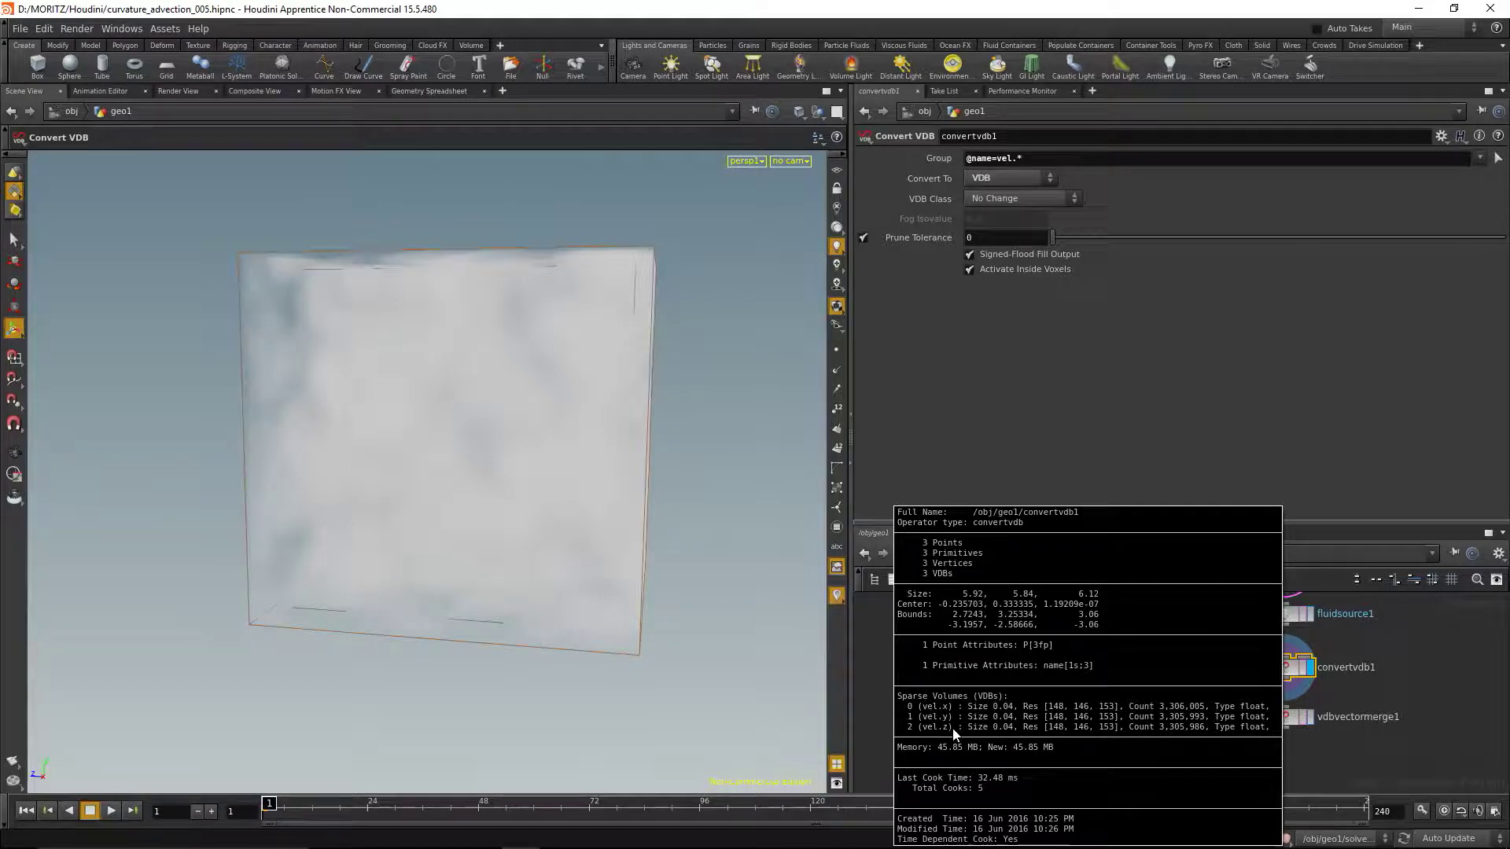
{"action": "left_click", "coordinate": [1287, 721]}
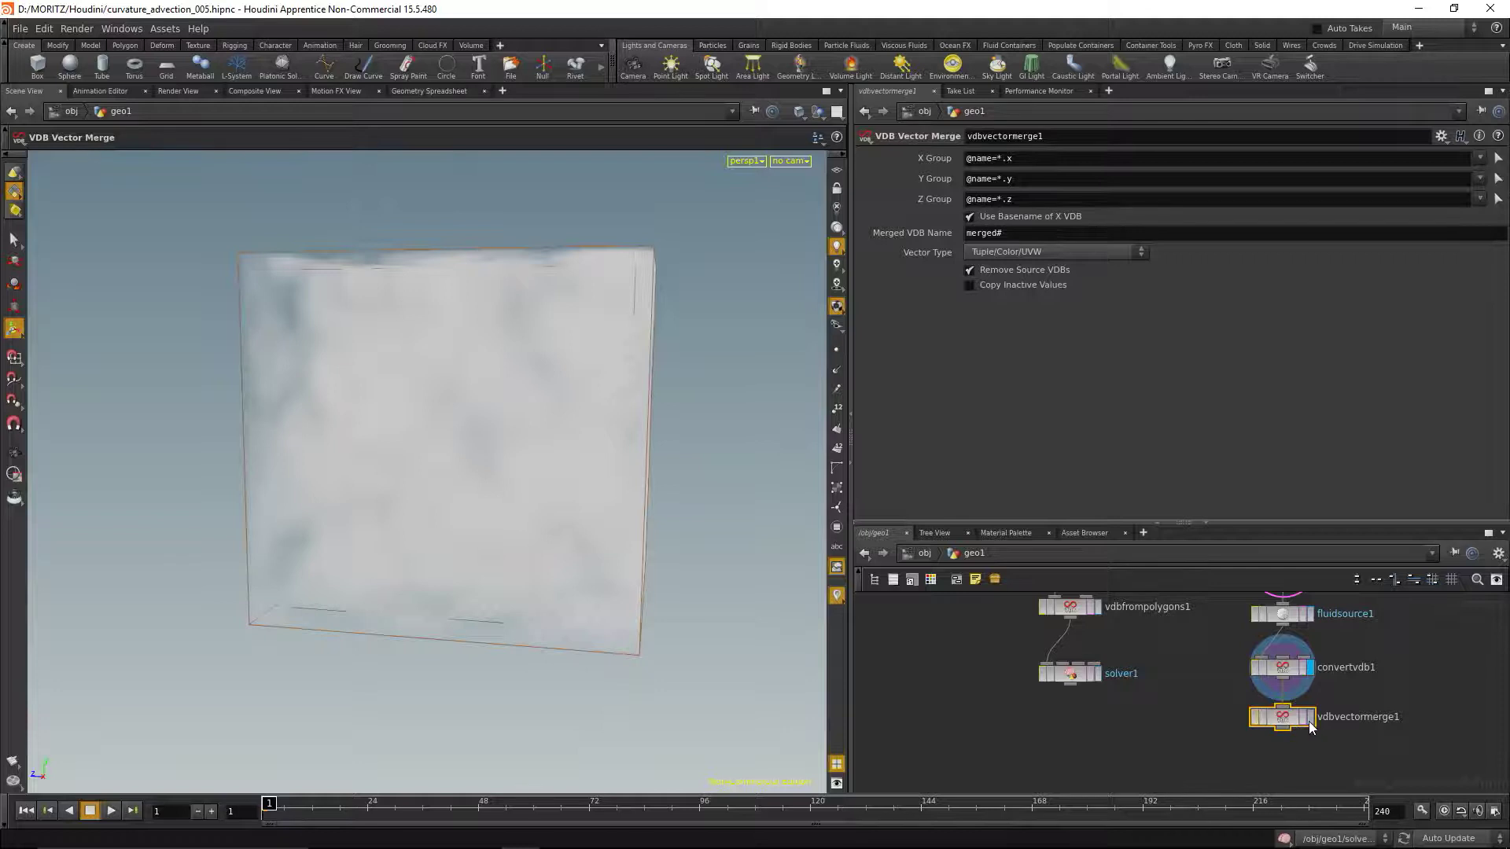
{"action": "left_click", "coordinate": [1308, 719]}
{"action": "middle_click", "coordinate": [1285, 721]}
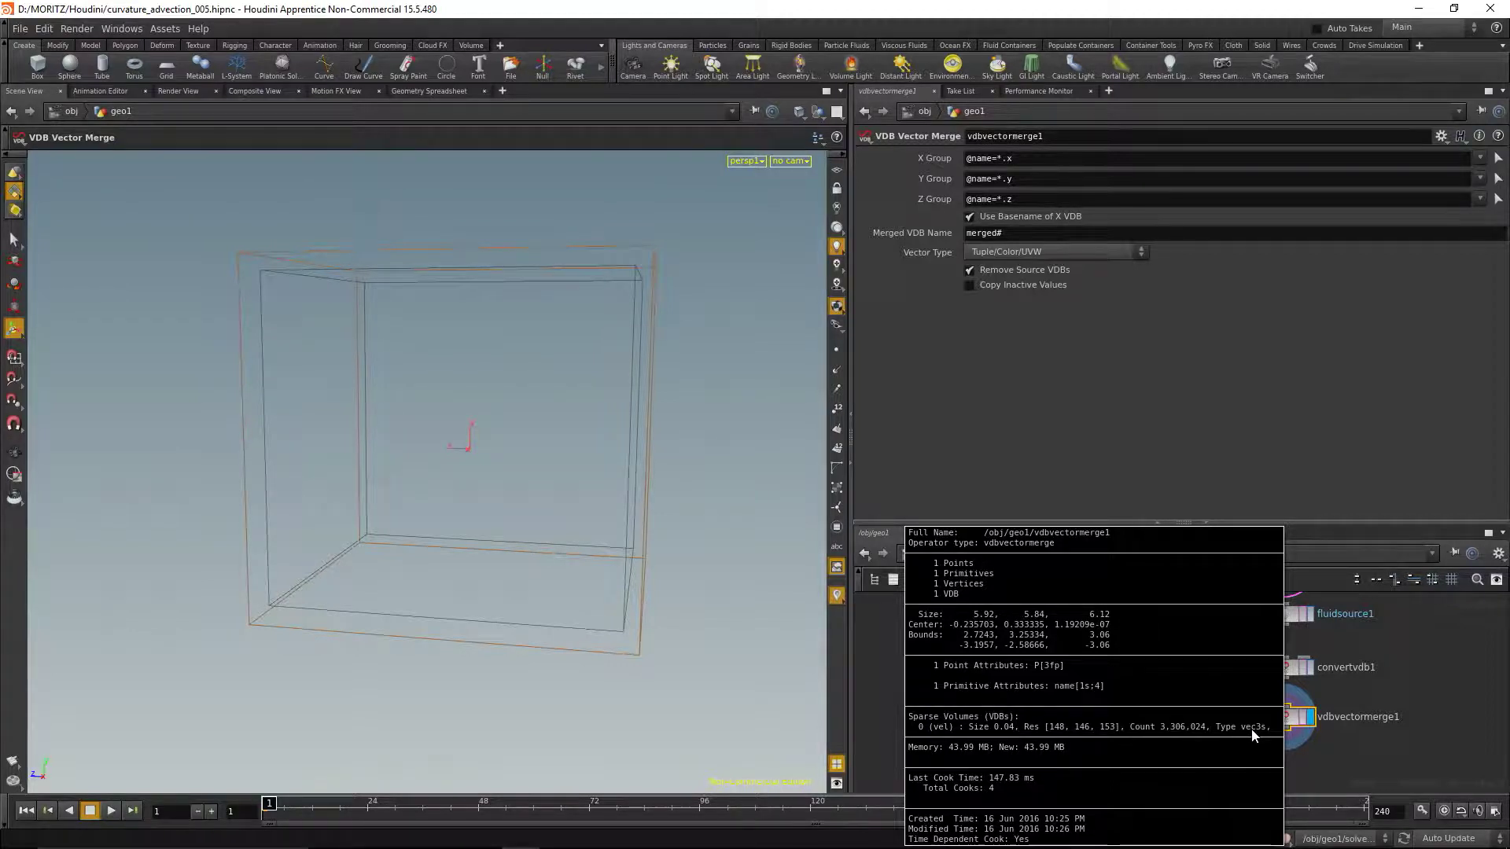
Save the scene under the new name curvature_advection_005c.hipnc.
{"action": "left_click", "coordinate": [20, 29]}
{"action": "mouse_move", "coordinate": [72, 163]}
{"action": "left_click", "coordinate": [64, 111]}
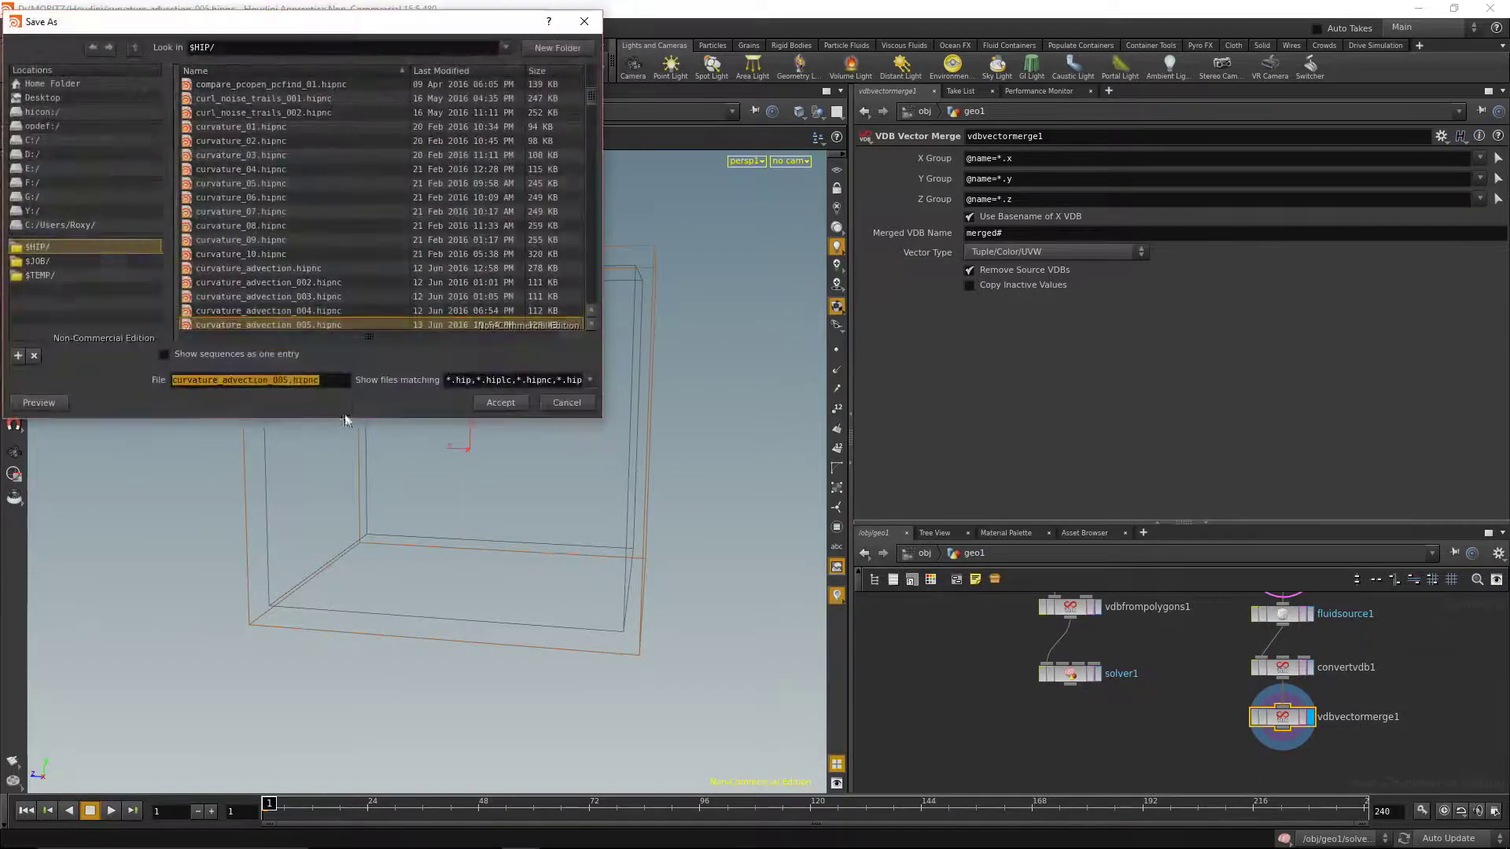
{"action": "left_click", "coordinate": [288, 380]}
{"action": "type", "text": "c"}
{"action": "key", "text": "Return"}
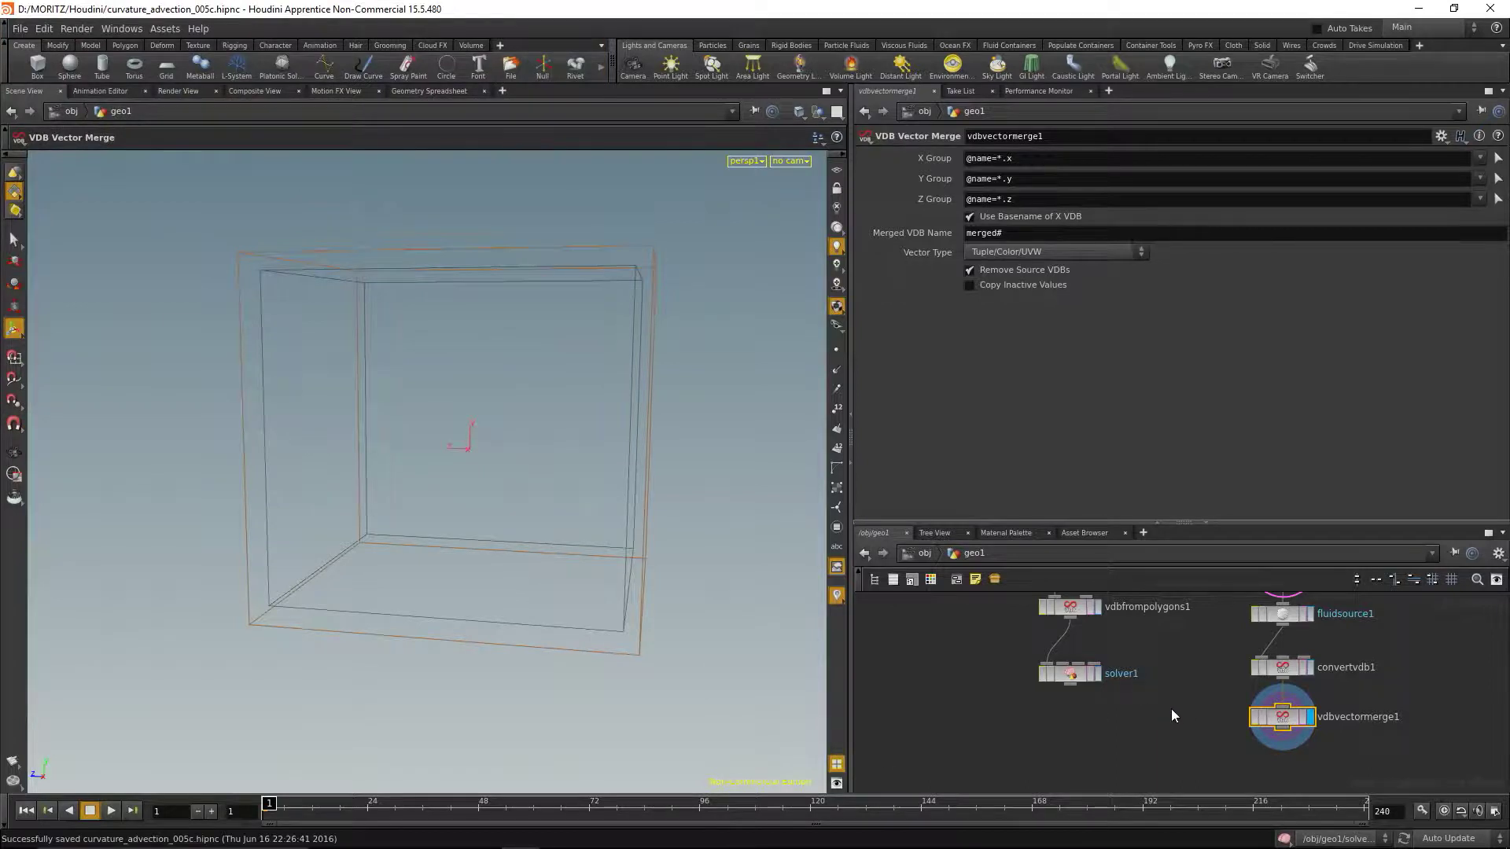
Connect vdbvectormerge1 to solver1's second input and display solver1.
{"action": "scroll", "coordinate": [1169, 675], "scroll_direction": "down", "scroll_amount": 3}
{"action": "mouse_move", "coordinate": [1098, 710]}
{"action": "left_mouse_down"}
{"action": "mouse_move", "coordinate": [1100, 783]}
{"action": "mouse_move", "coordinate": [1104, 719]}
{"action": "mouse_move", "coordinate": [1099, 736]}
{"action": "left_mouse_up"}
{"action": "left_click_drag", "start_coordinate": [1242, 684], "coordinate": [1090, 728]}
{"action": "left_click", "coordinate": [1108, 734]}
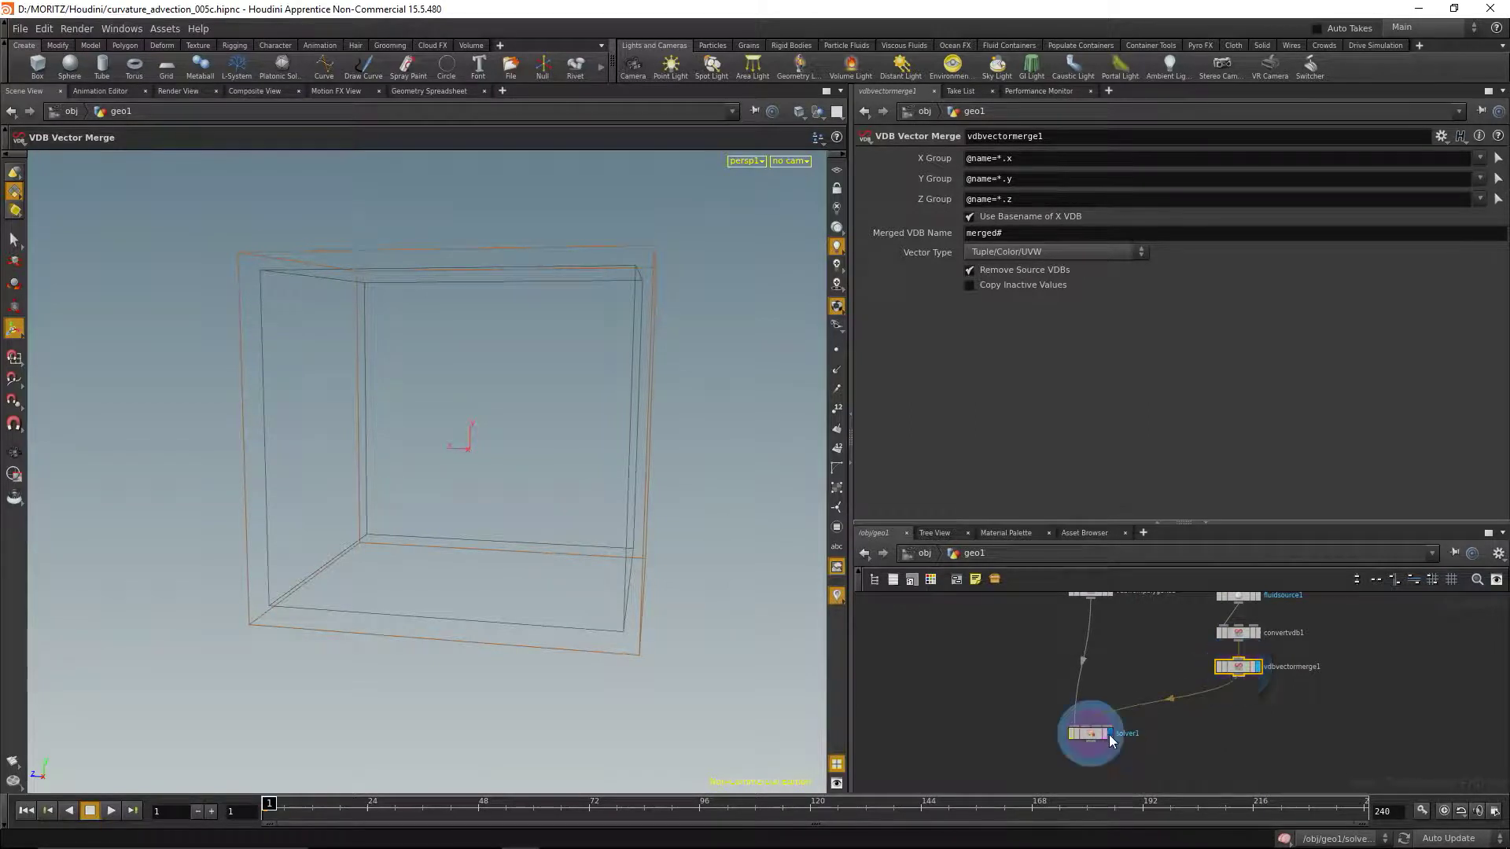
Inside solver1, place Input_2 near volumevop1 and connect it to volumevop1's third input.
{"action": "double_click", "coordinate": [1096, 735]}
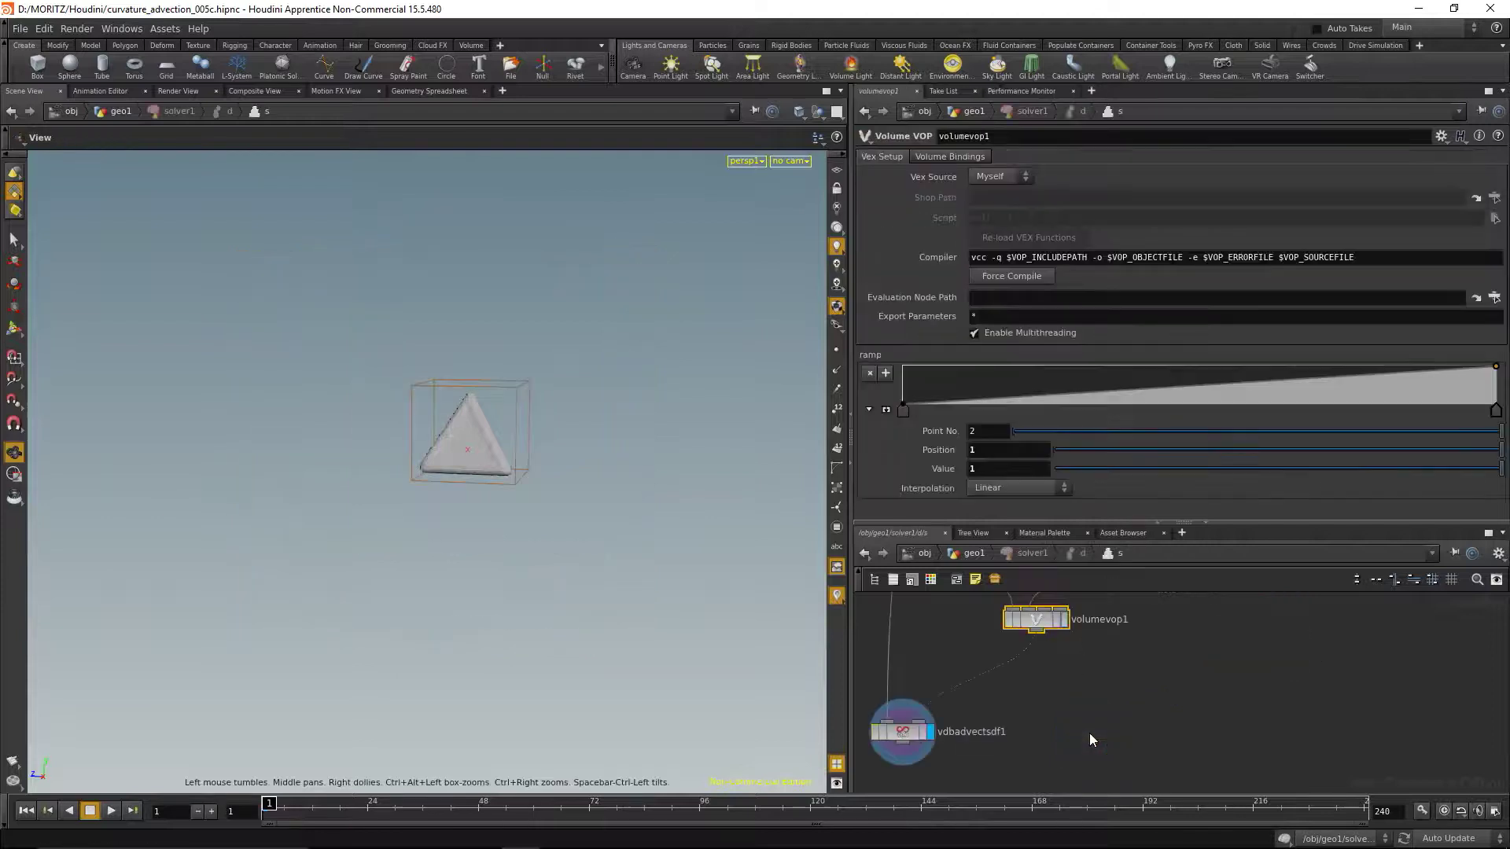
{"action": "scroll", "coordinate": [1108, 730], "scroll_direction": "down", "scroll_amount": 4}
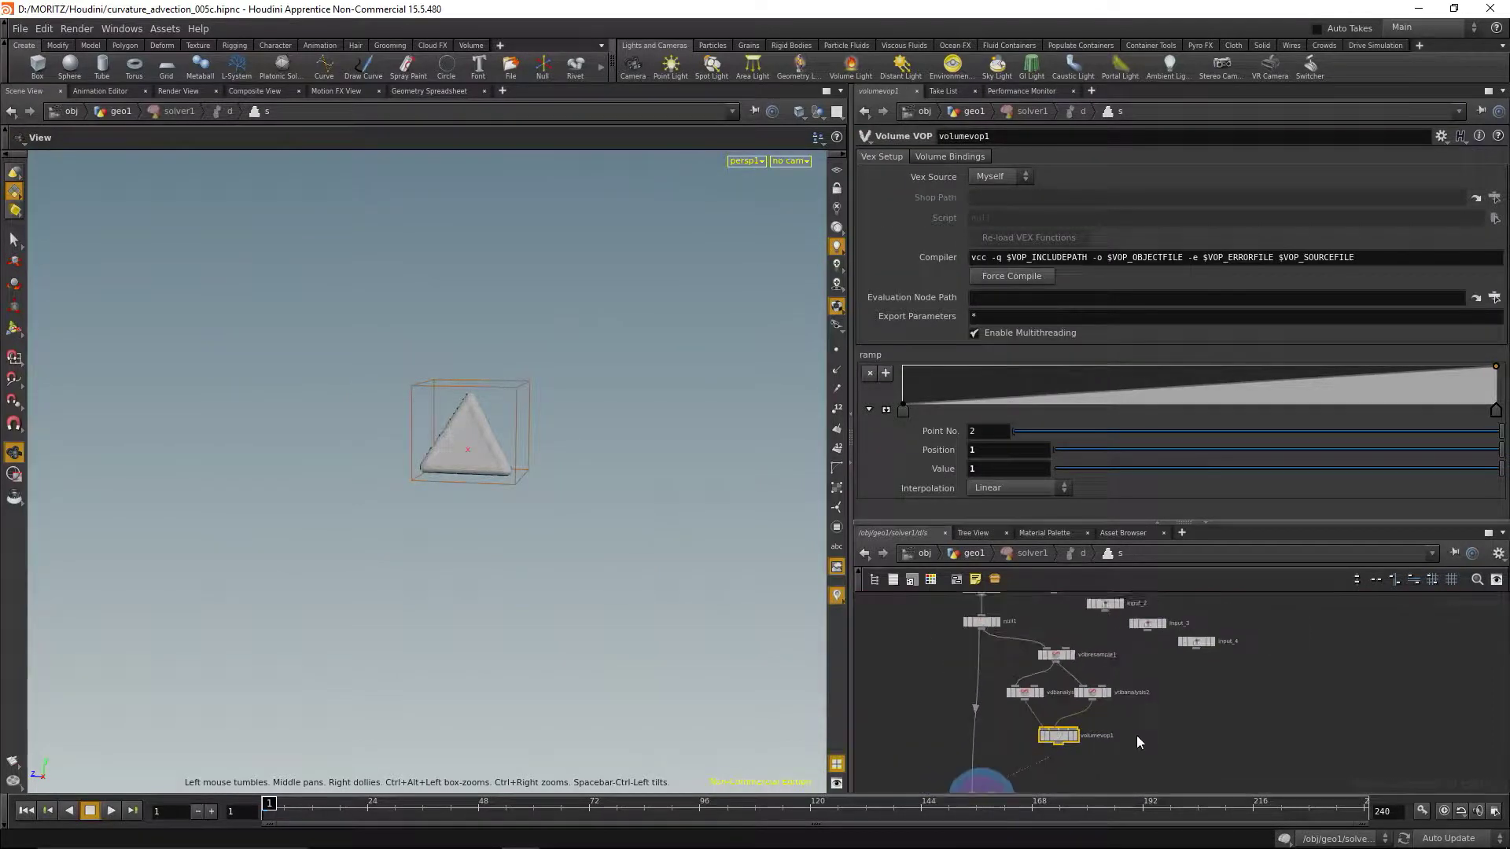
{"action": "left_click_drag", "start_coordinate": [1105, 605], "coordinate": [1144, 720]}
{"action": "scroll", "coordinate": [1125, 738], "scroll_direction": "up", "scroll_amount": 4}
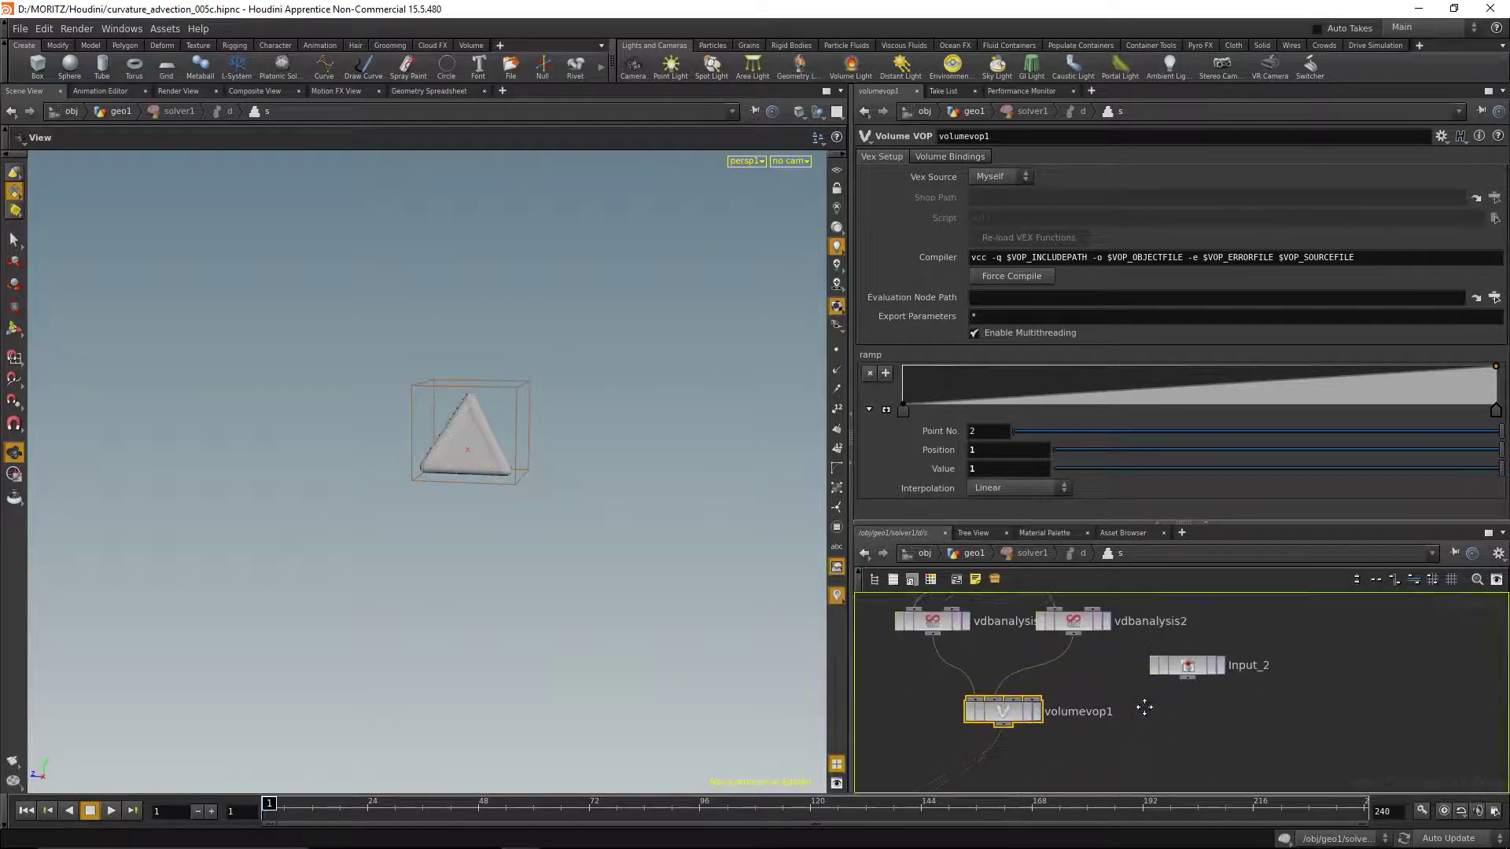
{"action": "left_click_drag", "start_coordinate": [1183, 522], "coordinate": [1184, 434]}
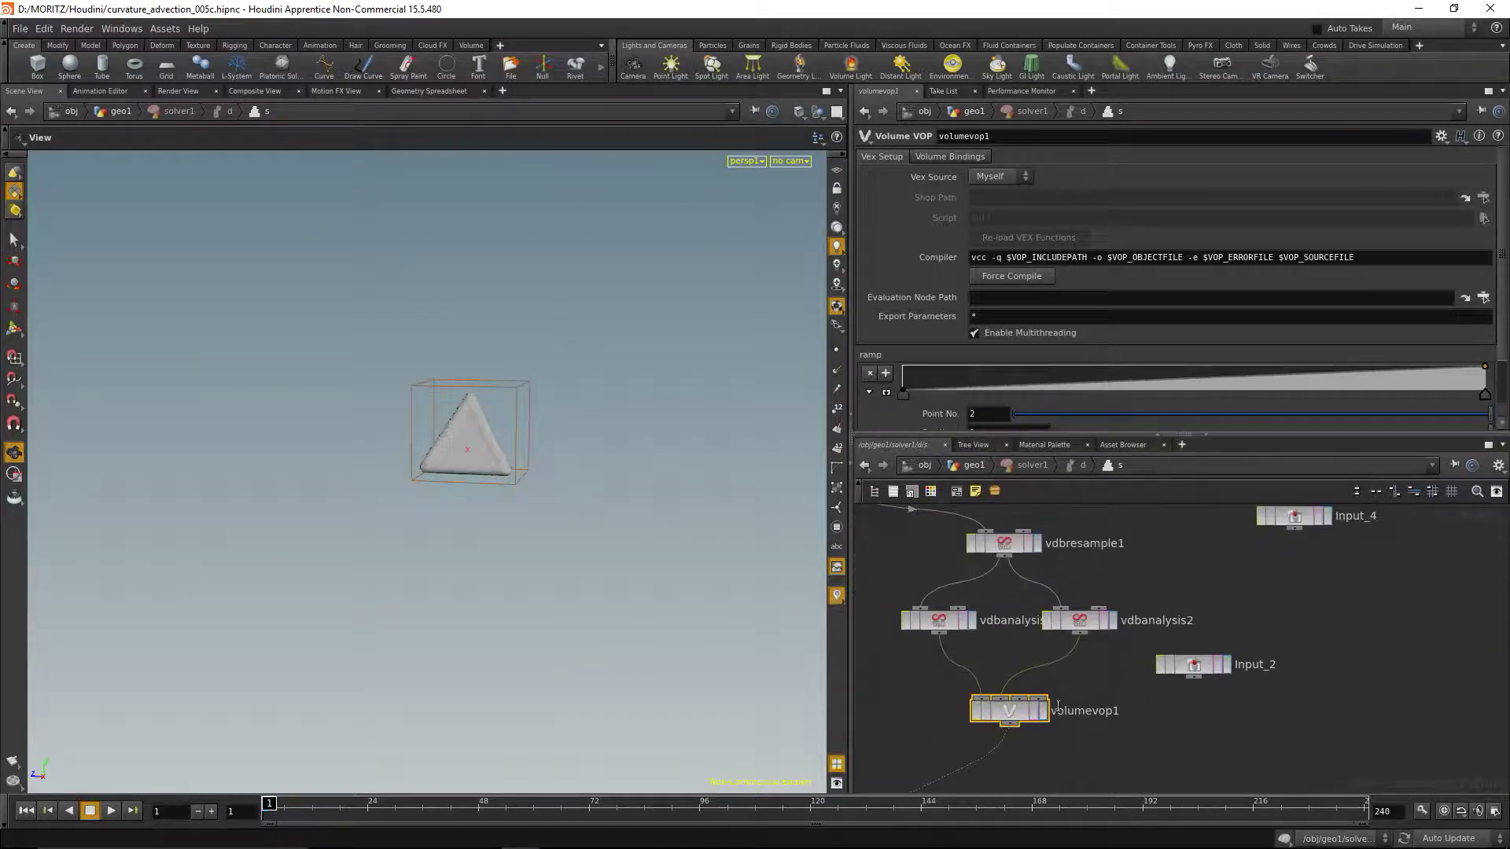
{"action": "key", "text": "f"}
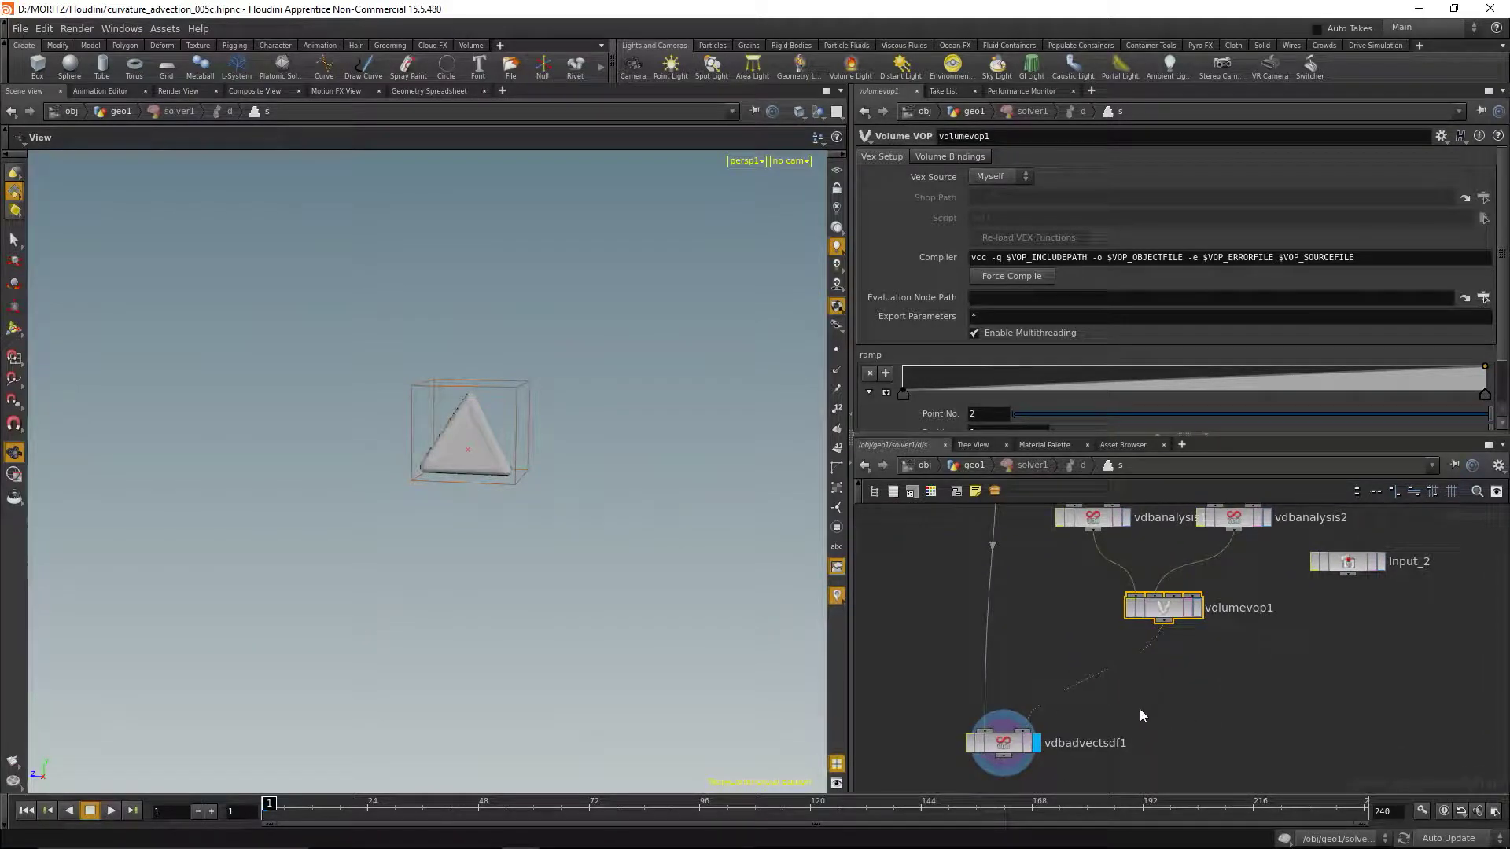
{"action": "left_click_drag", "start_coordinate": [1348, 574], "coordinate": [1168, 596]}
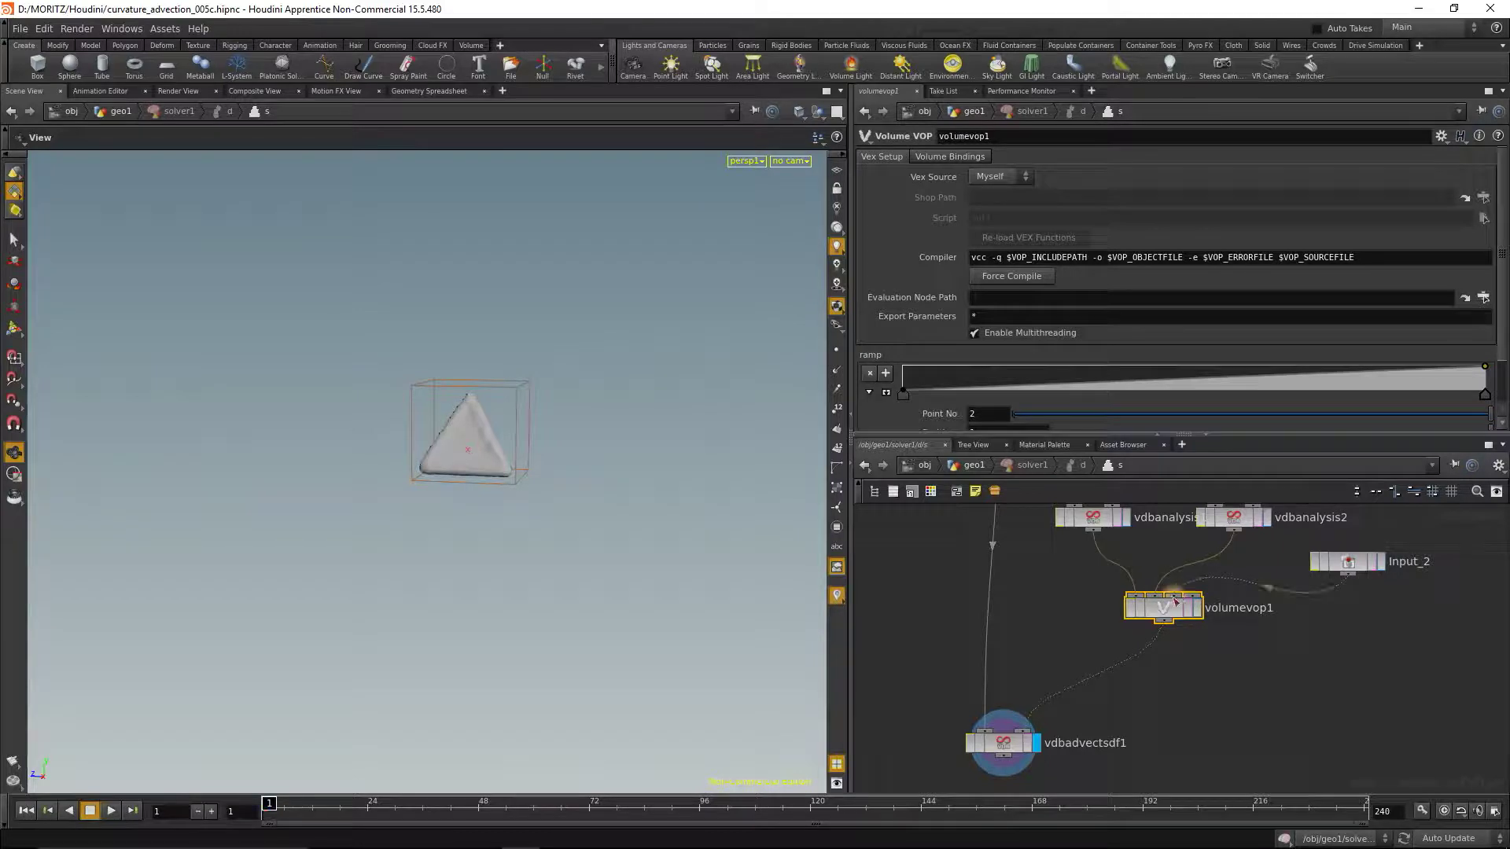
Open volumevop1's inner network and enlarge the network editor pane.
{"action": "double_click", "coordinate": [1167, 618]}
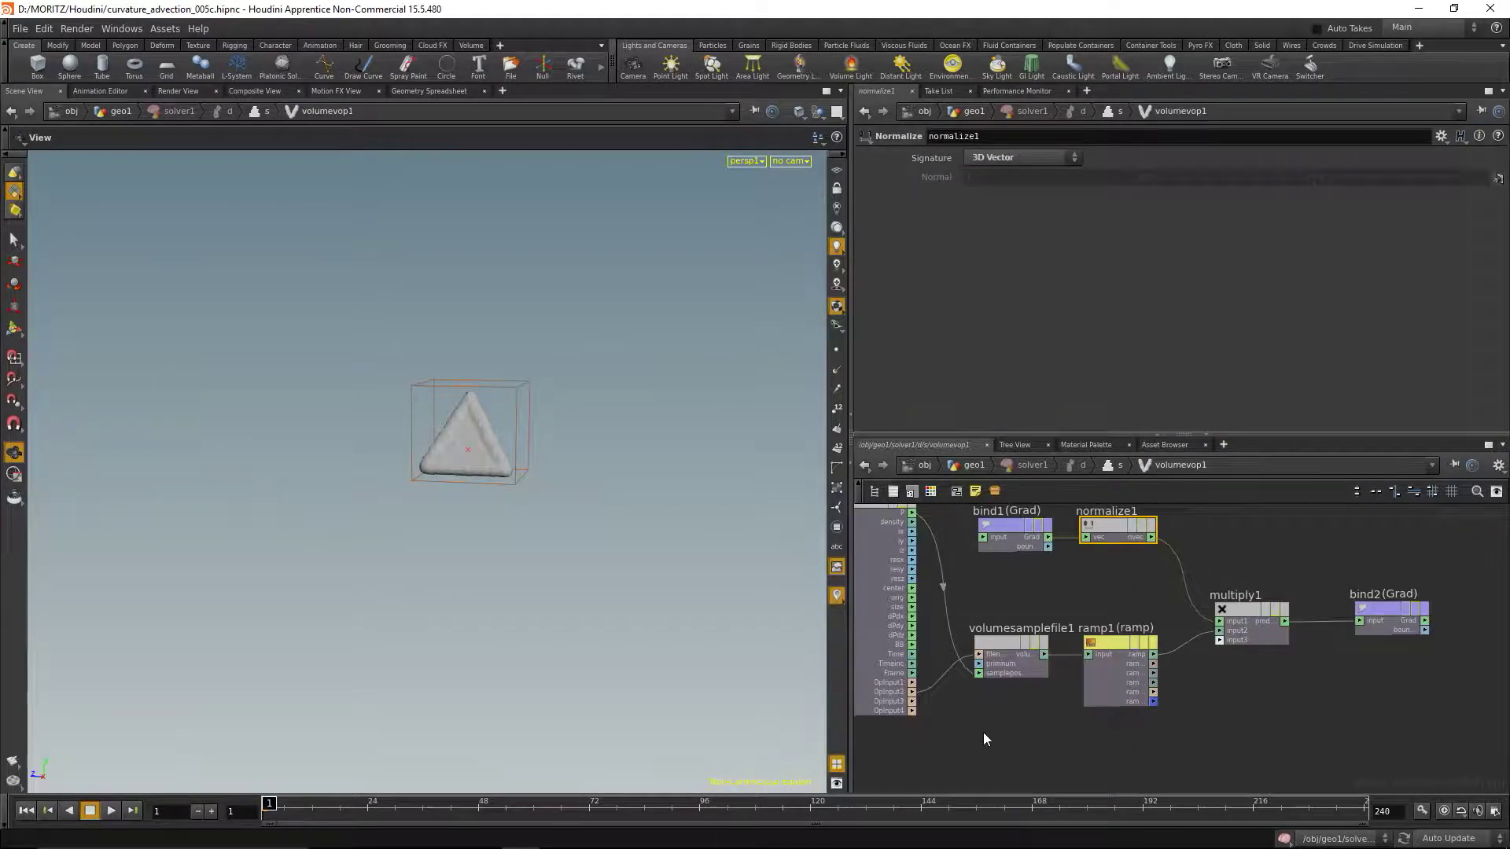
{"action": "left_click_drag", "start_coordinate": [1164, 431], "coordinate": [1163, 355]}
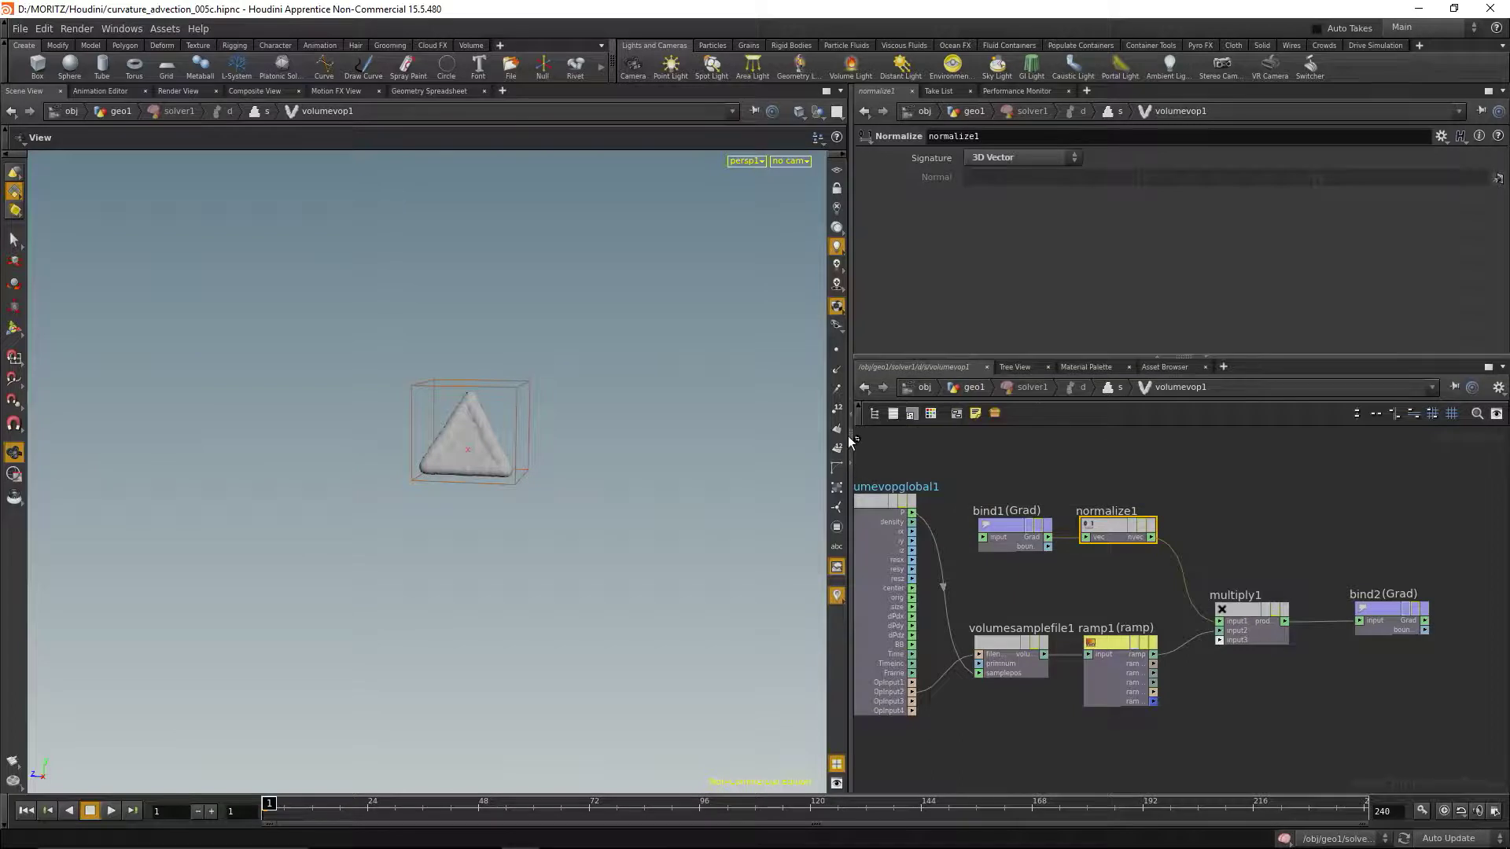
{"action": "left_click_drag", "start_coordinate": [852, 440], "coordinate": [755, 438]}
{"action": "left_click_drag", "start_coordinate": [1161, 358], "coordinate": [1160, 320]}
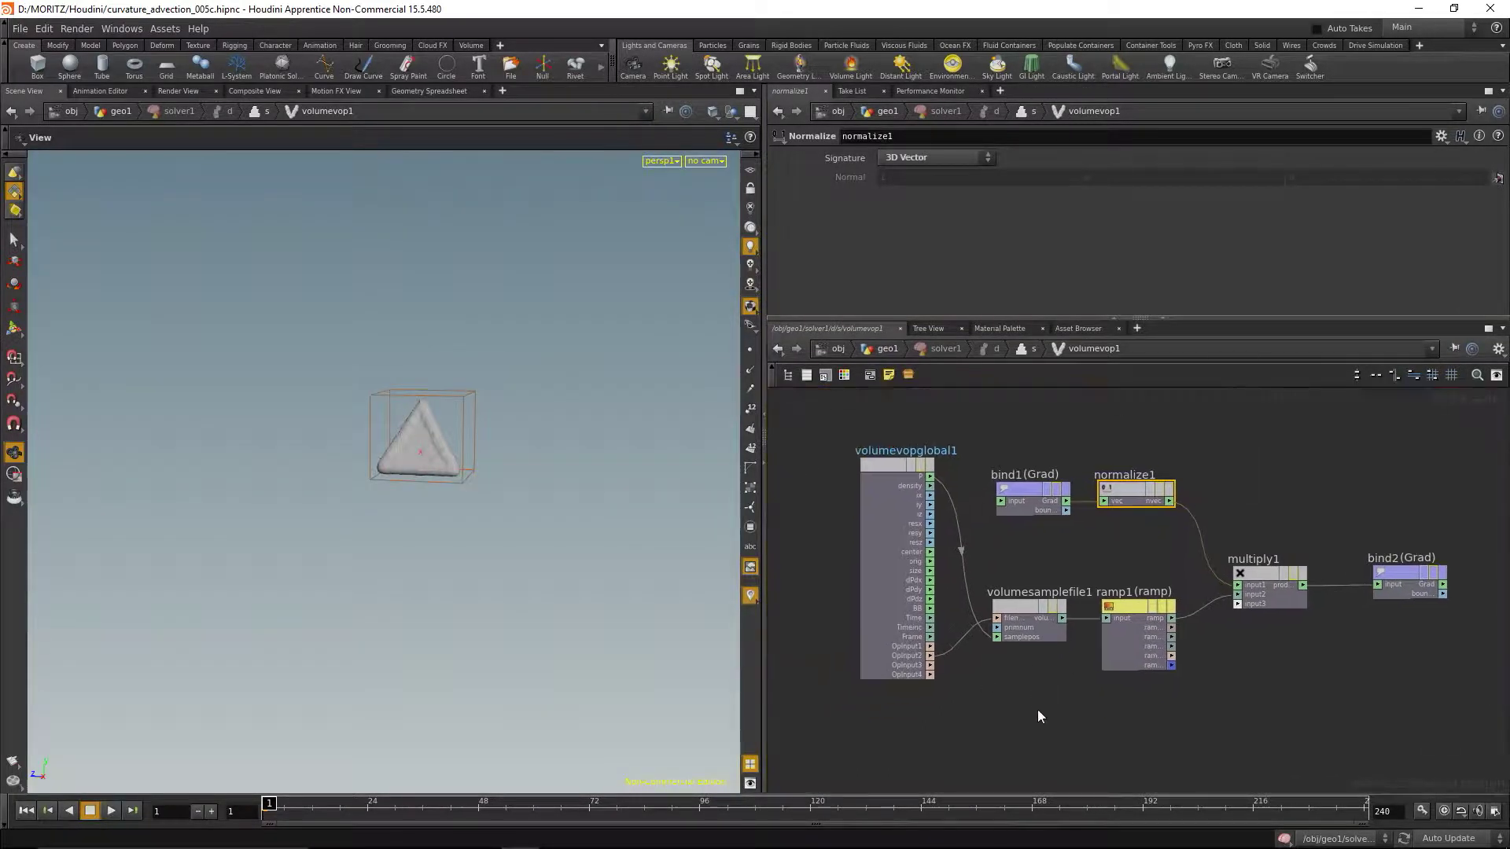
Add a Volume Sample Vector node below volumesamplefile1.
{"action": "key", "text": "Tab"}
{"action": "type", "text": "v"}
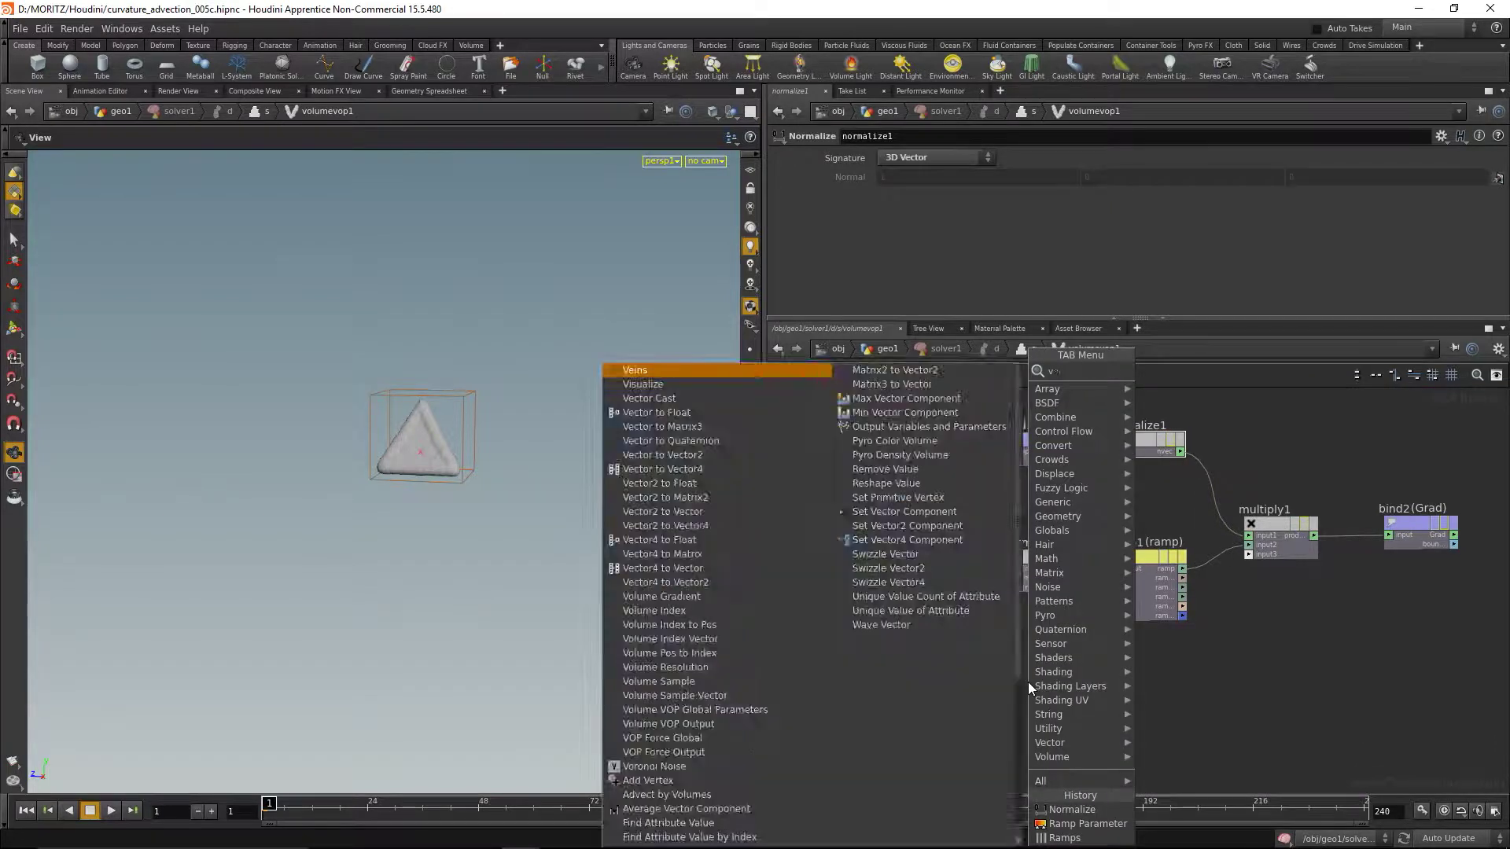
{"action": "type", "text": "olums"}
{"action": "key", "text": "Down"}
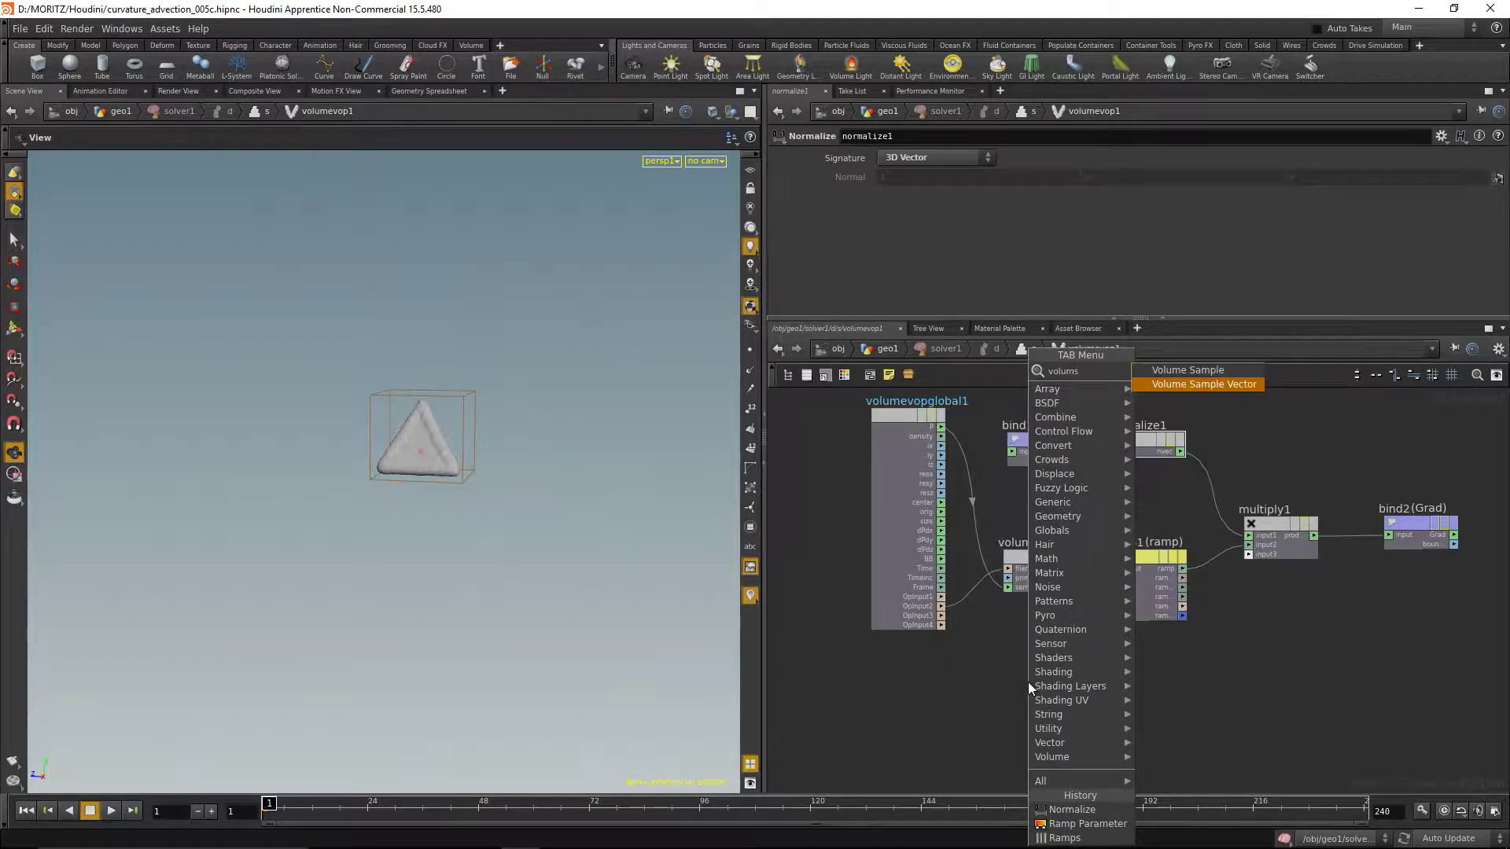
{"action": "key", "text": "Return"}
{"action": "left_click", "coordinate": [1026, 682]}
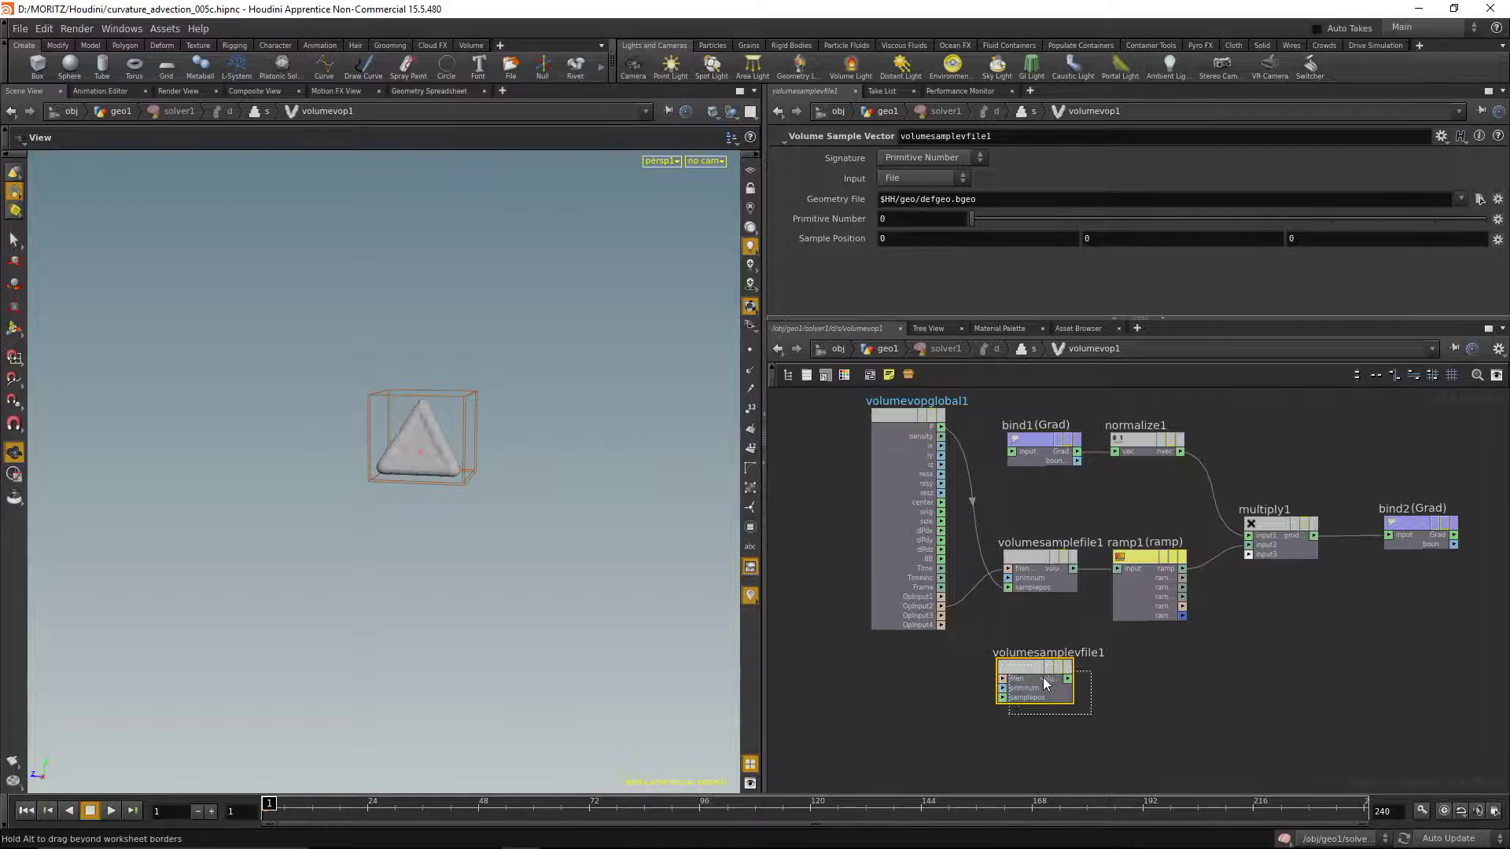
Wire volumevopglobal1's OpInput3 to volumesamplevfile1's file input and P to its sample position.
{"action": "left_click_drag", "start_coordinate": [1042, 677], "coordinate": [1061, 689]}
{"action": "mouse_move", "coordinate": [967, 624]}
{"action": "left_mouse_down"}
{"action": "mouse_move", "coordinate": [922, 622]}
{"action": "mouse_move", "coordinate": [941, 617]}
{"action": "left_mouse_up"}
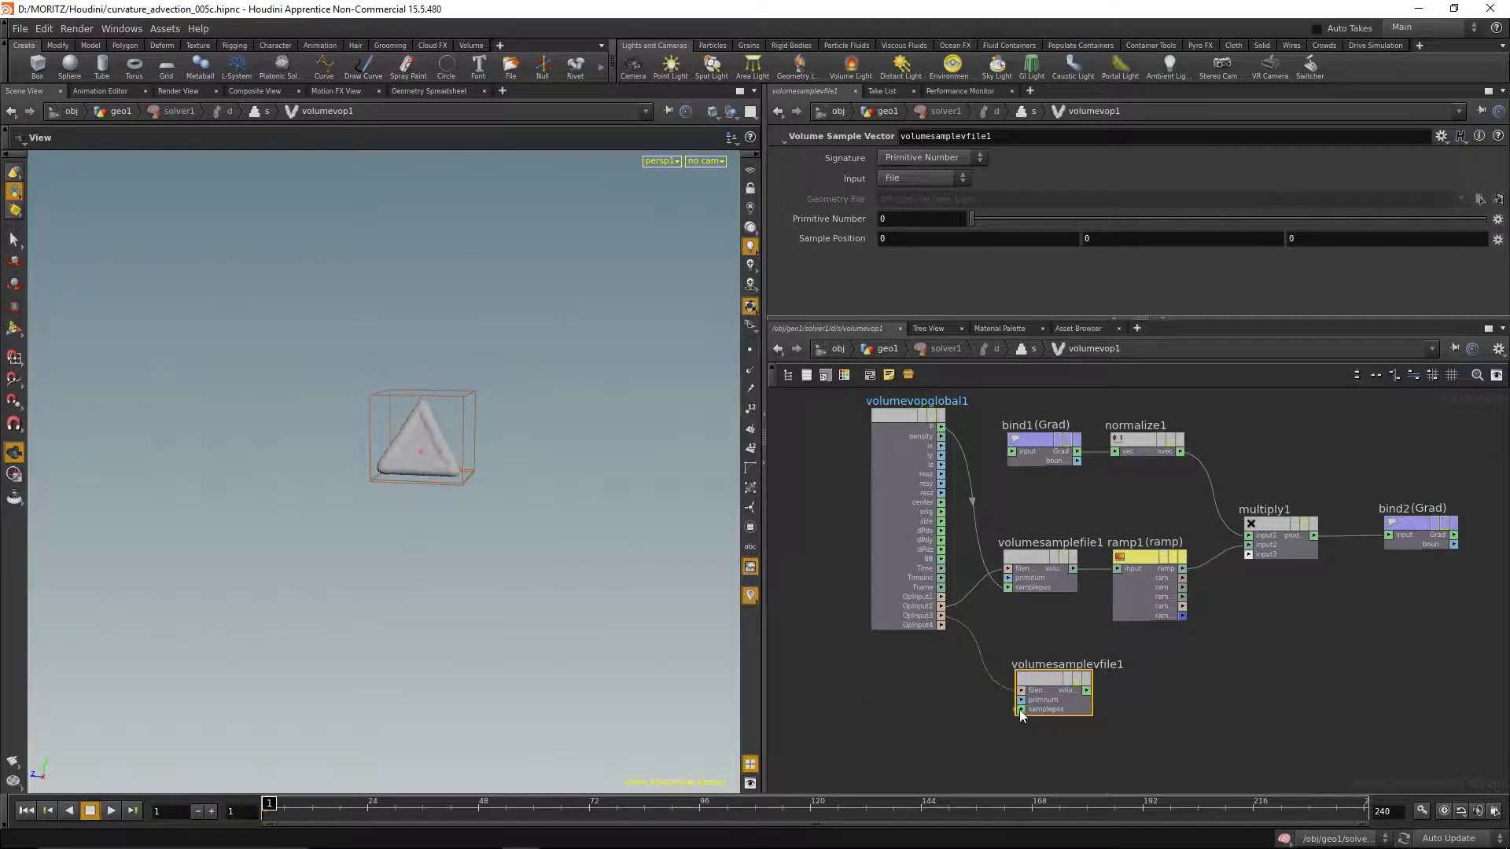
{"action": "left_click_drag", "start_coordinate": [1022, 710], "coordinate": [942, 427]}
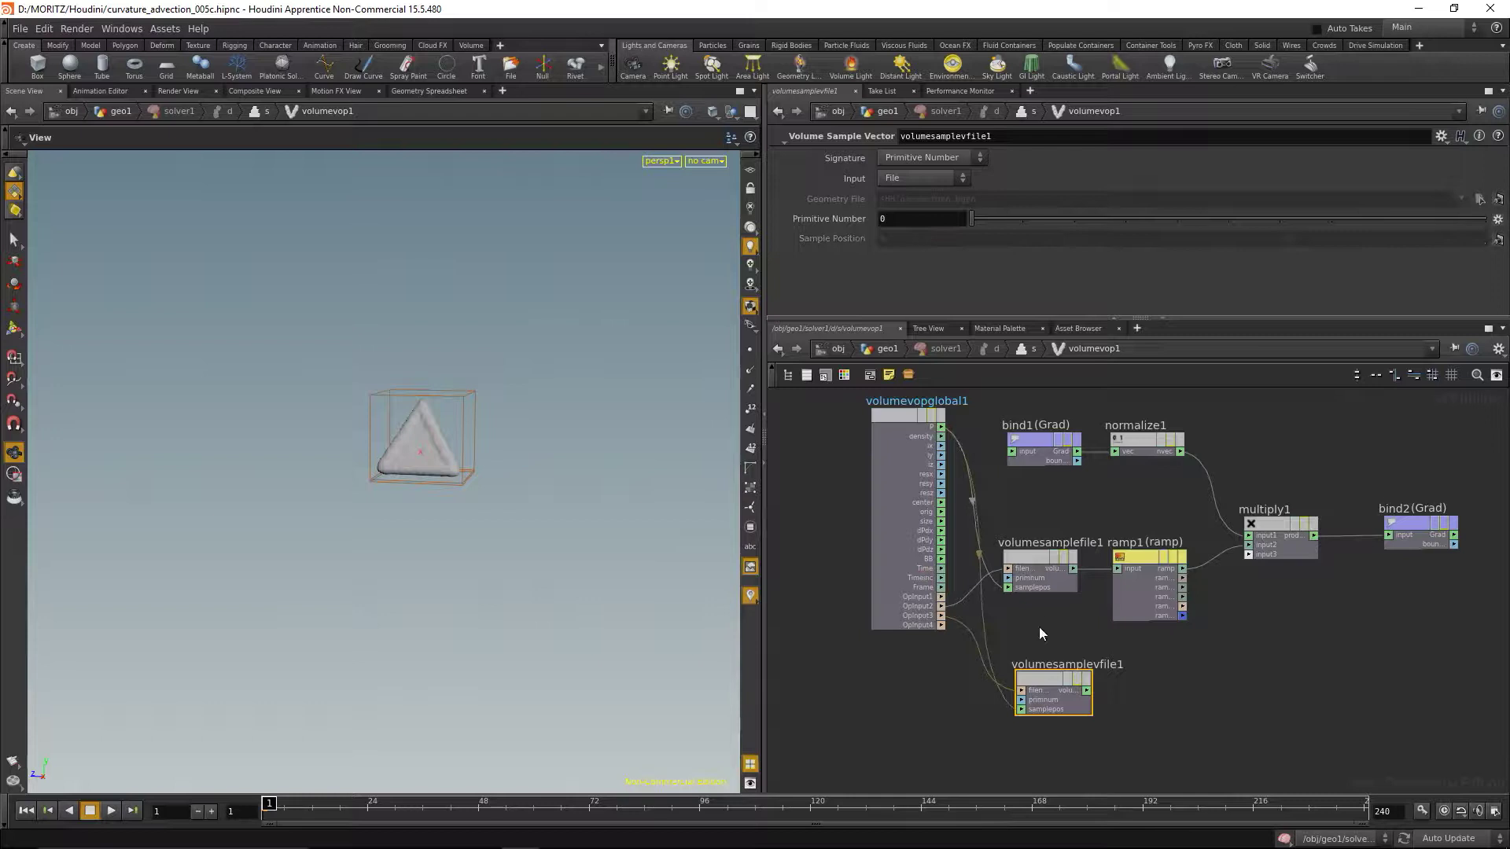
Line volumesamplevfile1 up below volumesamplefile1 and add a Normalize node beside it.
{"action": "left_click_drag", "start_coordinate": [1051, 680], "coordinate": [1040, 680]}
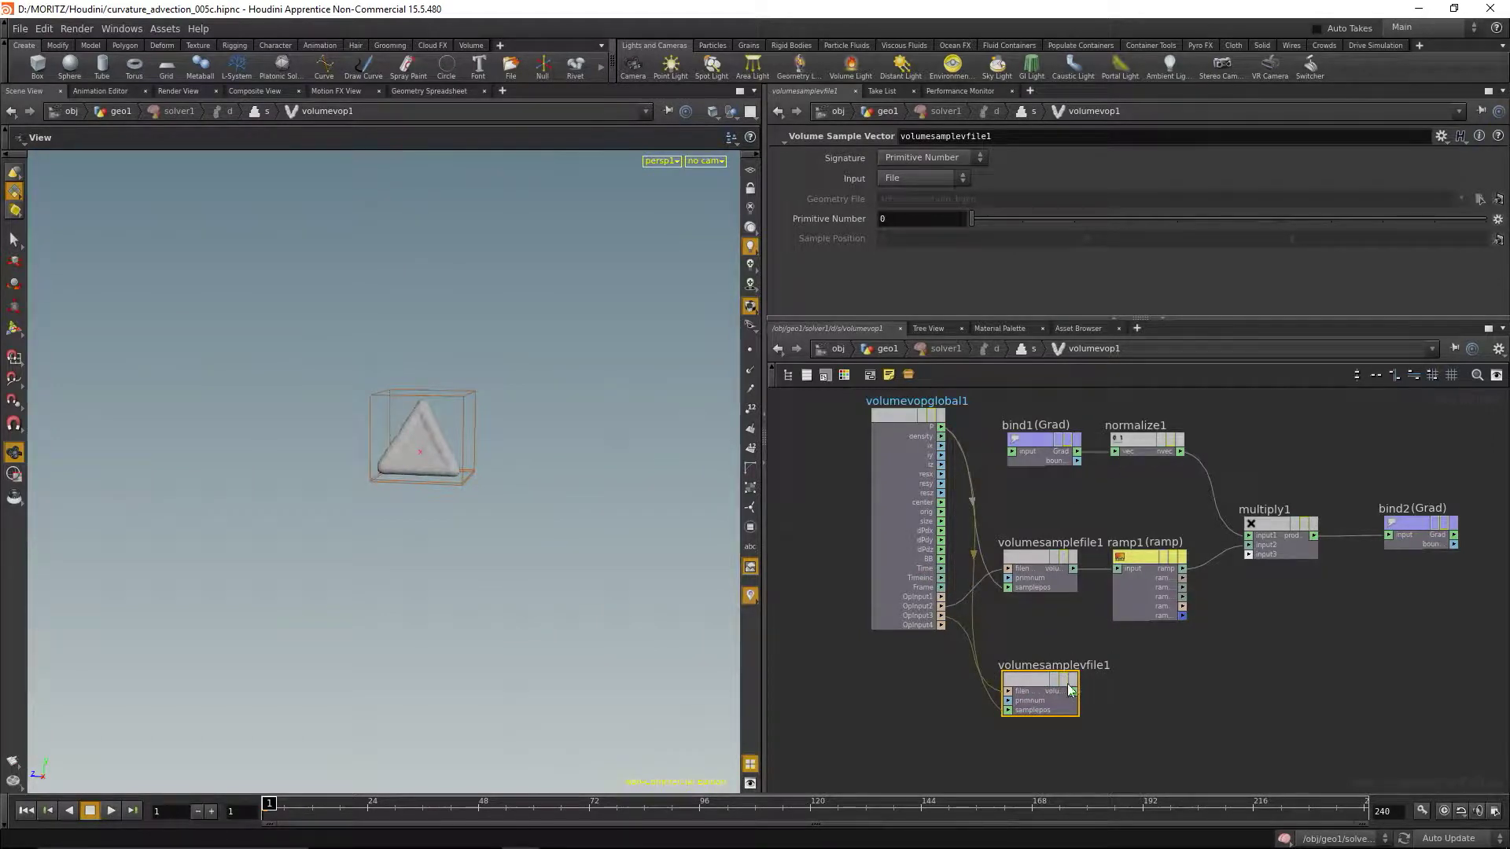
{"action": "left_click", "coordinate": [1143, 695]}
{"action": "key", "text": "Tab"}
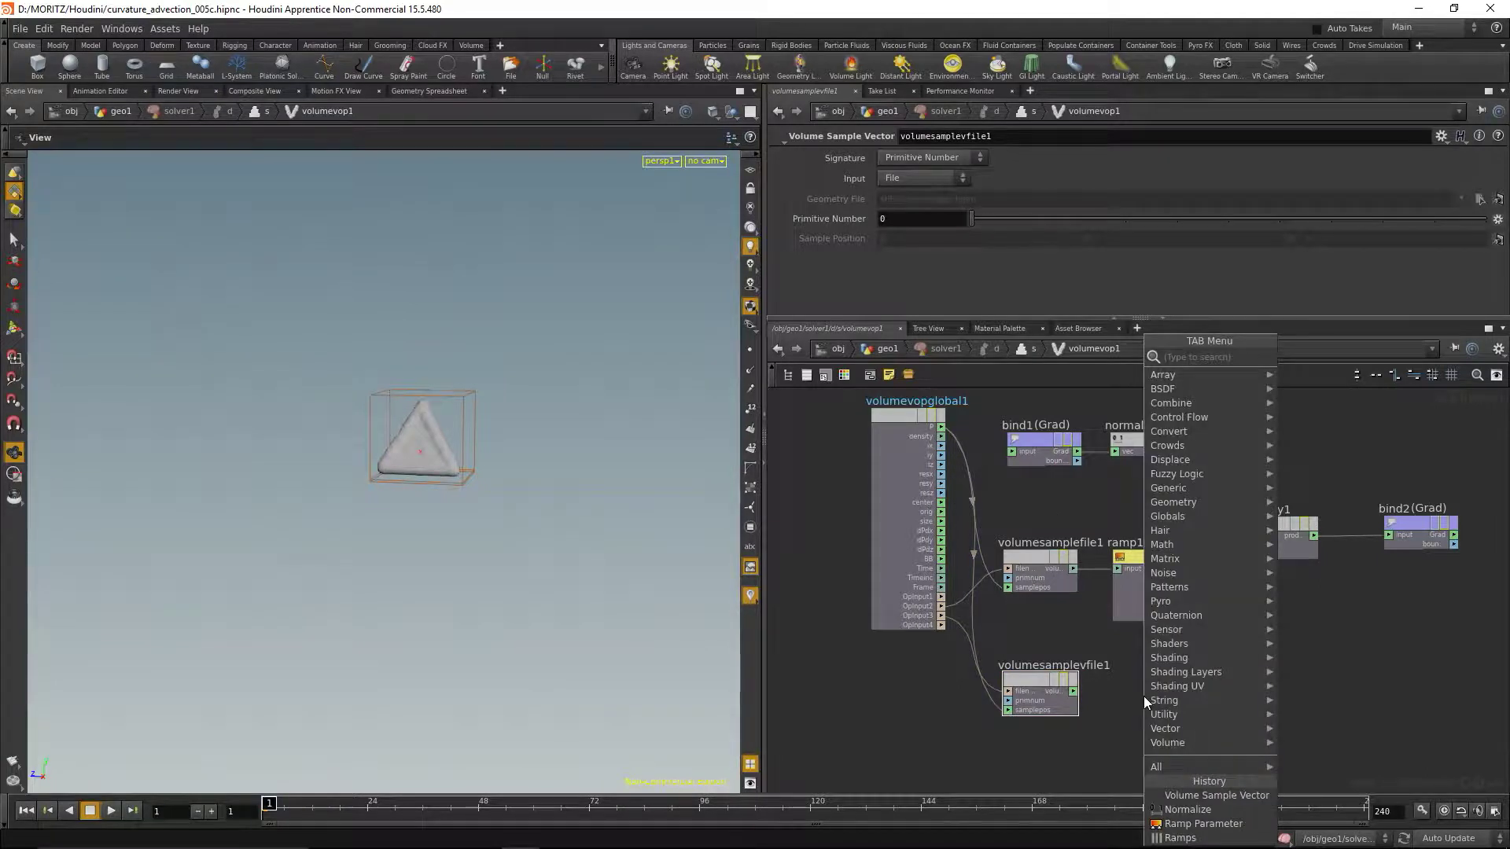
{"action": "type", "text": "nora"}
{"action": "key", "text": "BackSpace"}
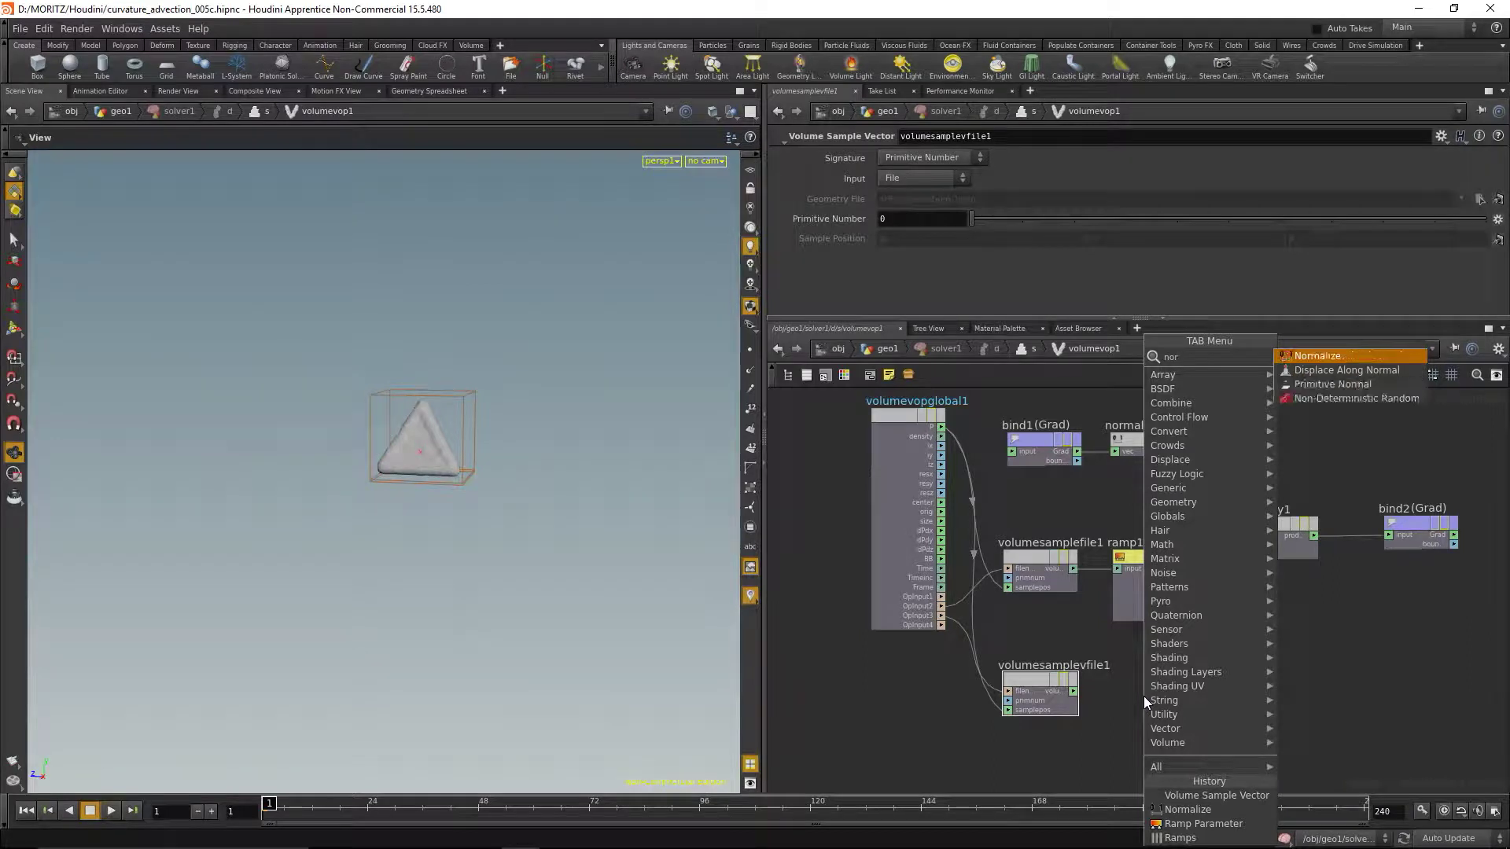
{"action": "key", "text": "Return"}
{"action": "left_click", "coordinate": [1143, 696]}
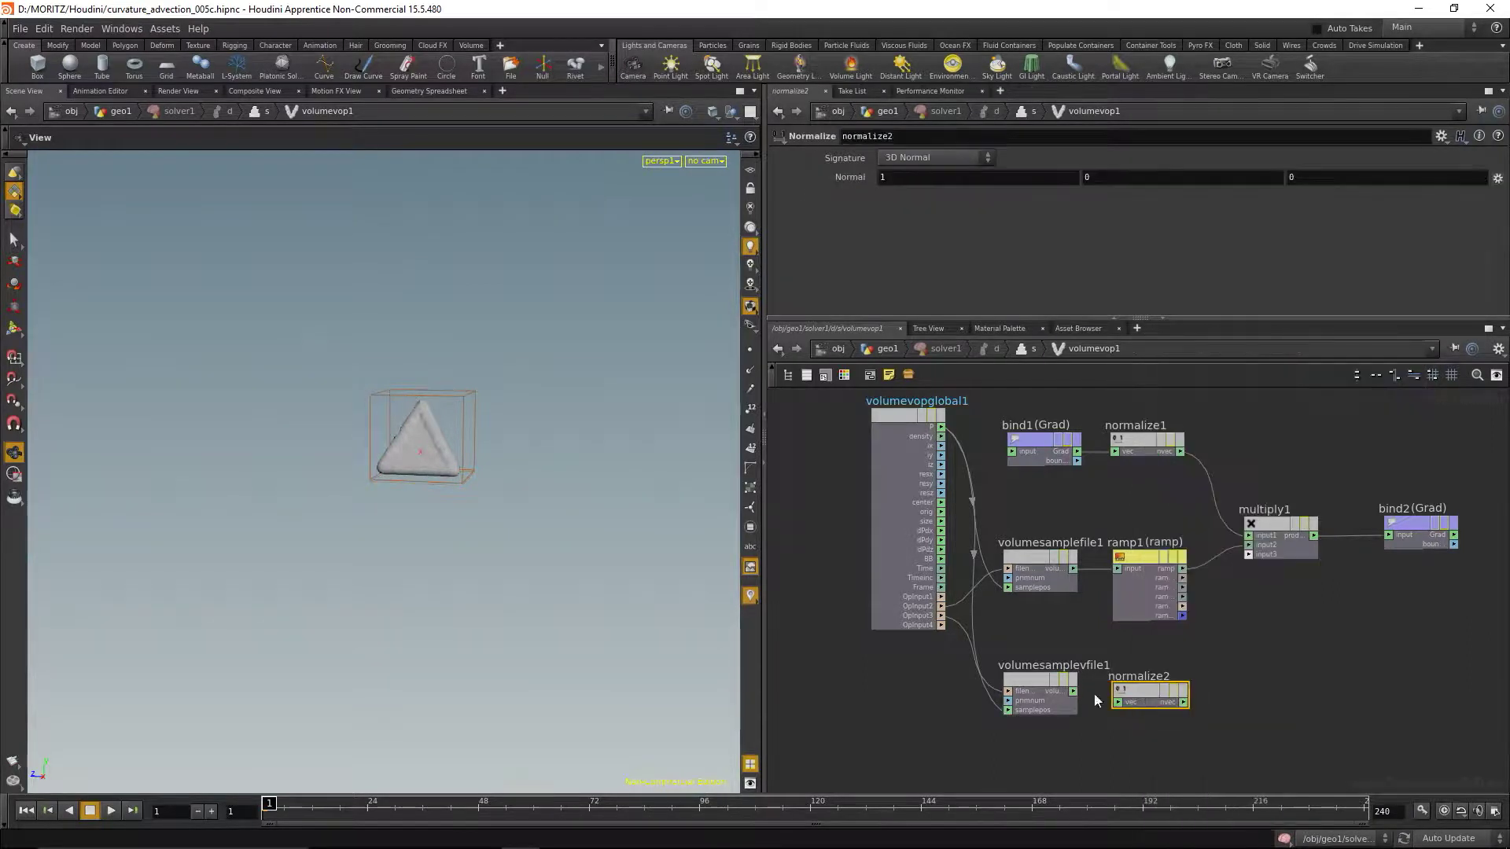
Set normalize2's signature to 3D Vector and feed it volumesamplevfile1's sampled vector.
{"action": "left_click", "coordinate": [928, 164]}
{"action": "left_click", "coordinate": [922, 200]}
{"action": "left_click_drag", "start_coordinate": [1122, 707], "coordinate": [1128, 680]}
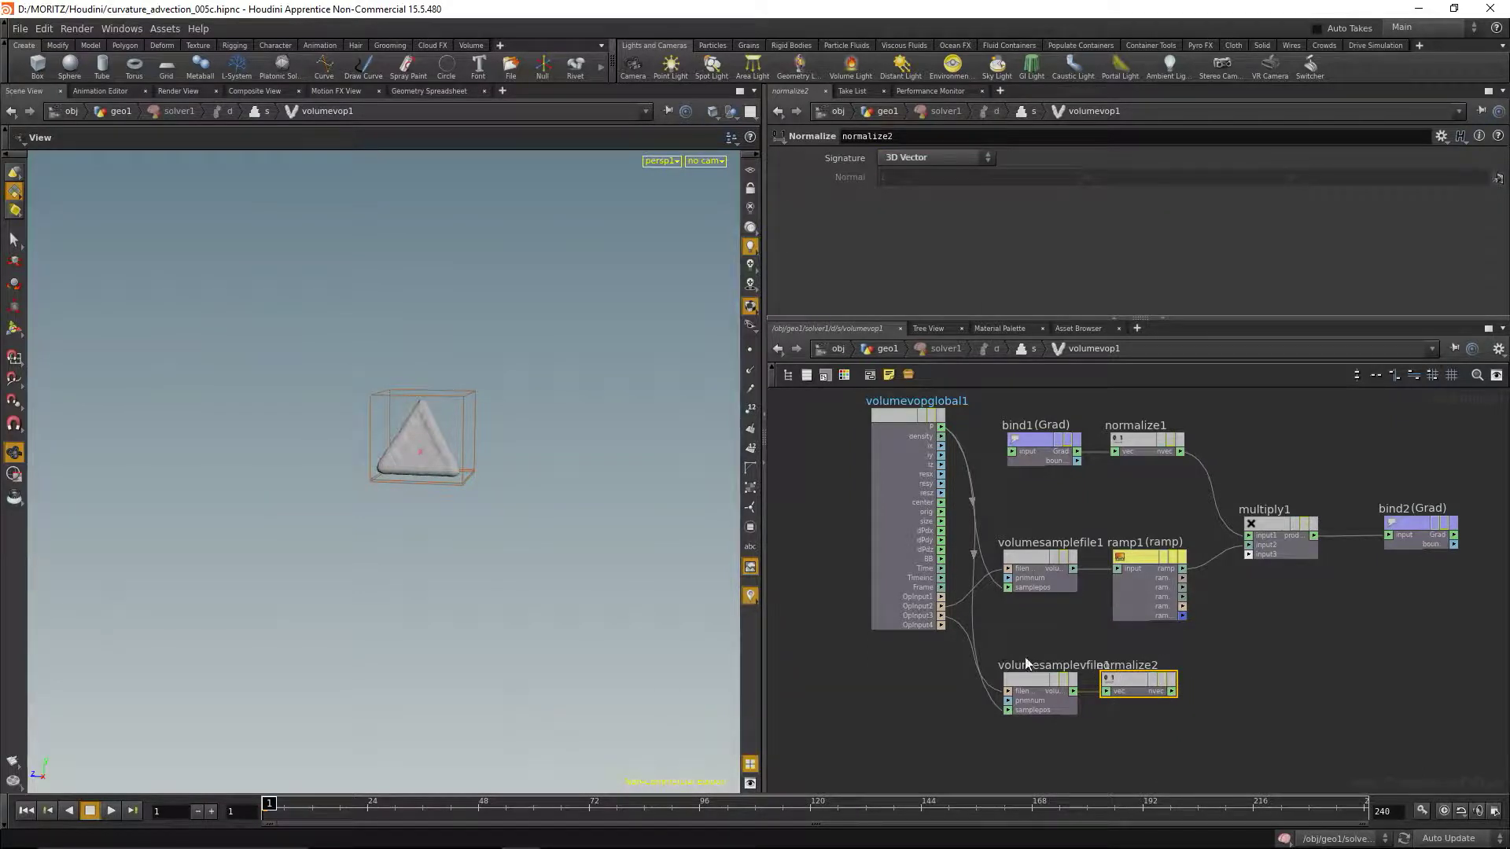
Move volumesamplevfile1 and normalize2 lower and shift normalize1, ramp1, multiply1 and bind2 away from the sampling nodes to make room.
{"action": "left_click", "coordinate": [1030, 681], "text": "shift"}
{"action": "left_click_drag", "start_coordinate": [1027, 683], "coordinate": [1024, 712]}
{"action": "middle_click_drag", "start_coordinate": [1168, 696], "coordinate": [1155, 641]}
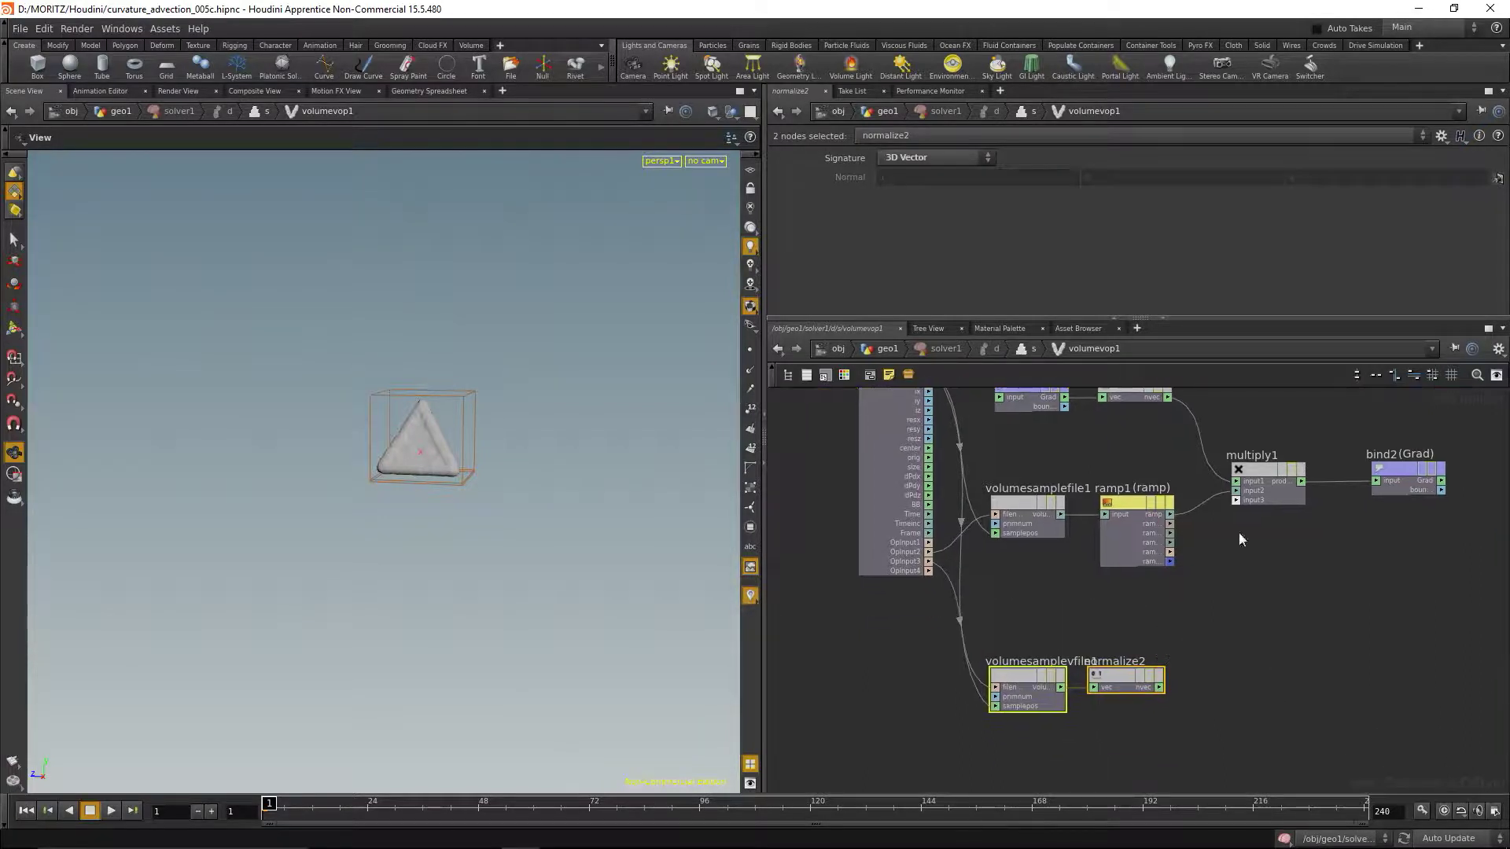
{"action": "scroll", "coordinate": [1342, 603], "scroll_direction": "down", "scroll_amount": 2}
{"action": "left_click_drag", "start_coordinate": [1402, 422], "coordinate": [1101, 623]}
{"action": "left_click_drag", "start_coordinate": [1121, 559], "coordinate": [1228, 559]}
{"action": "left_click", "coordinate": [1236, 489]}
{"action": "middle_click_drag", "start_coordinate": [1228, 678], "coordinate": [1134, 635]}
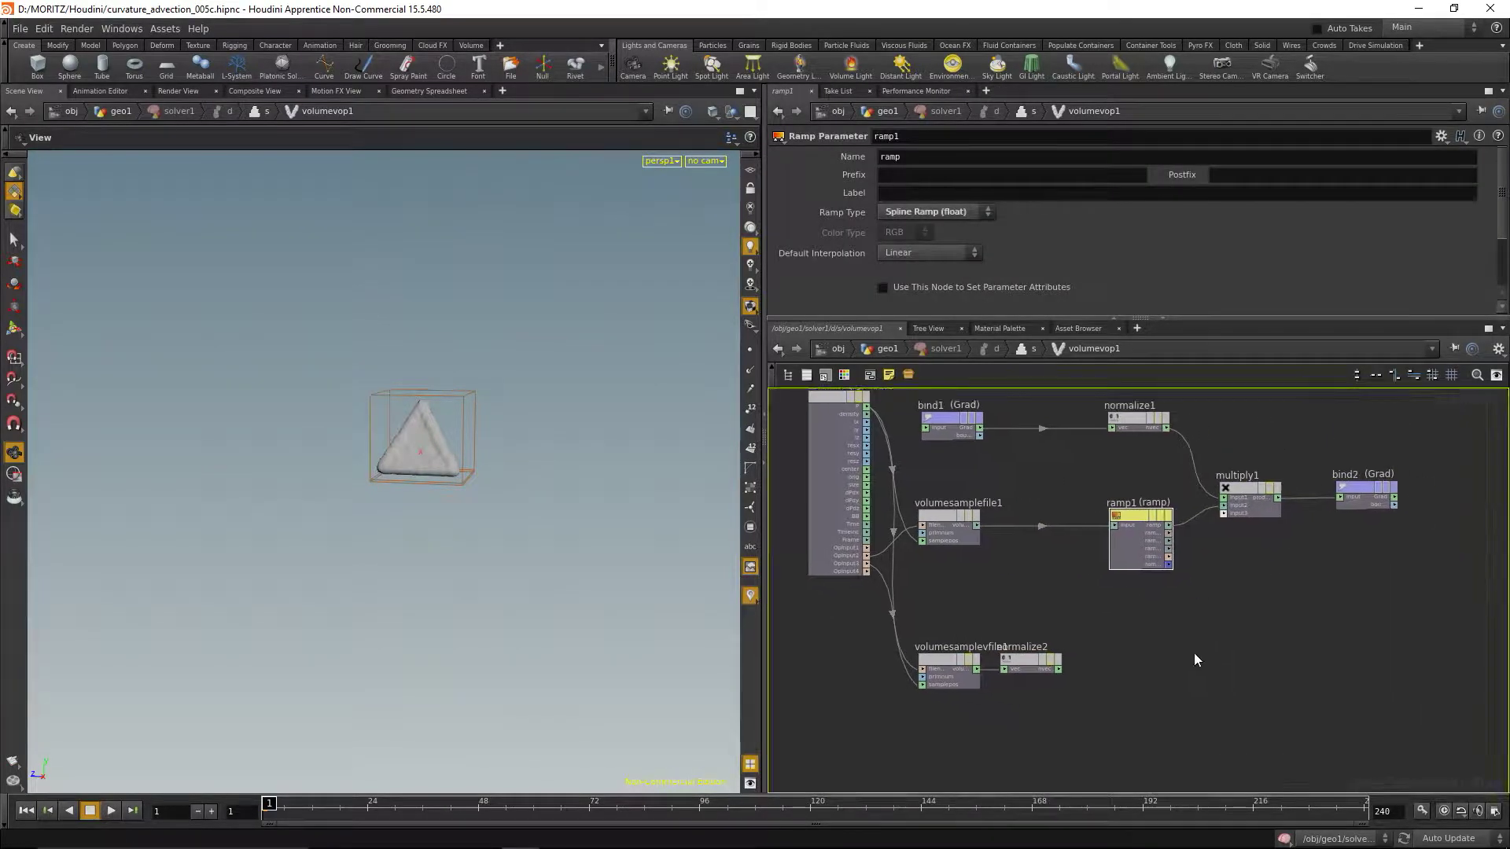
Add a Ramp Parameter node below ramp1, beside normalize2.
{"action": "key", "text": "Tab"}
{"action": "type", "text": "ram"}
{"action": "key", "text": "Escape"}
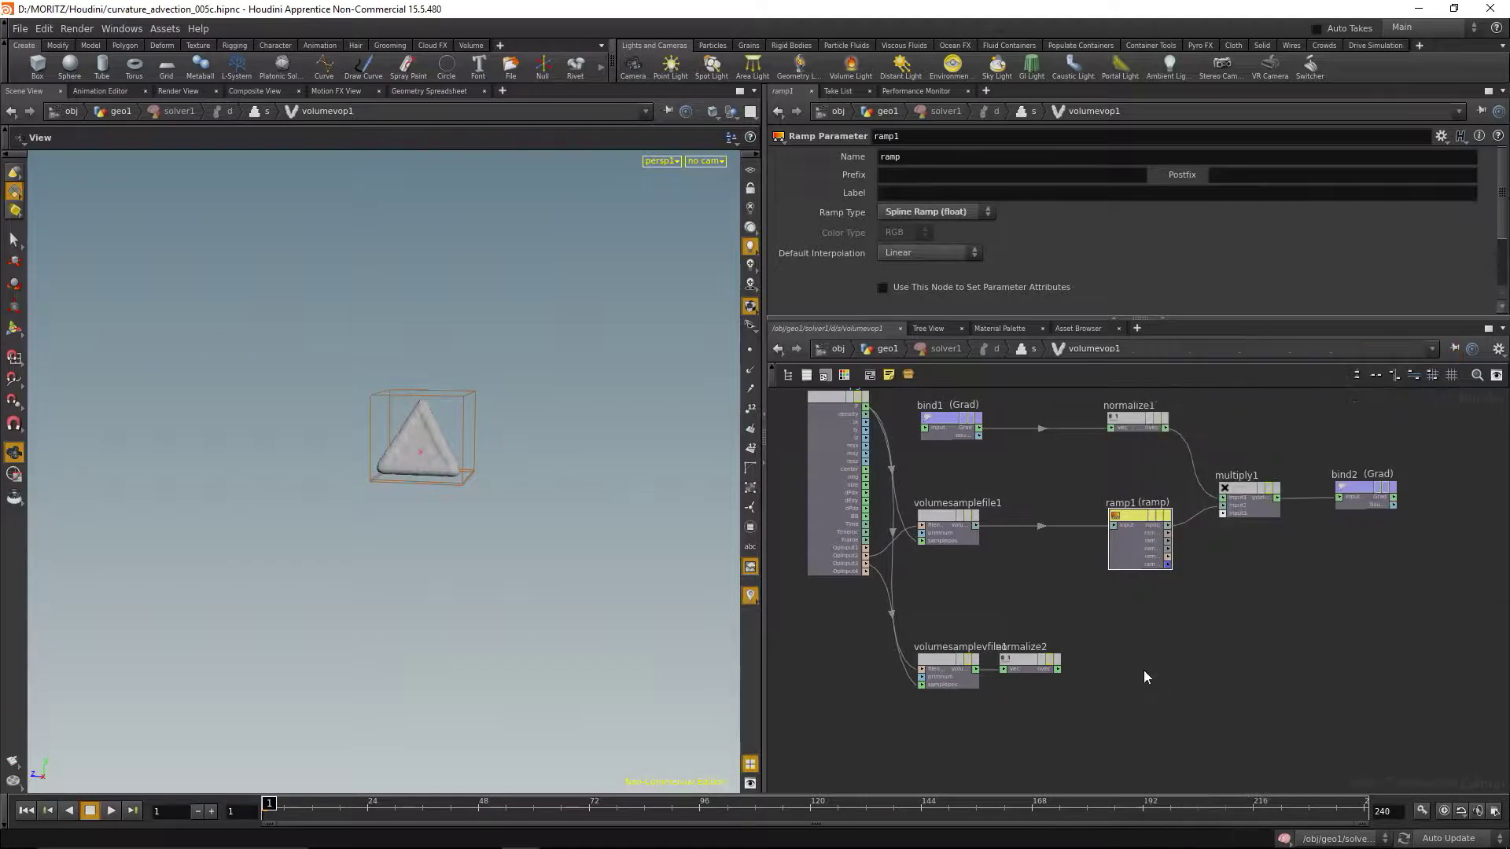
{"action": "key", "text": "Tab"}
{"action": "type", "text": "ram"}
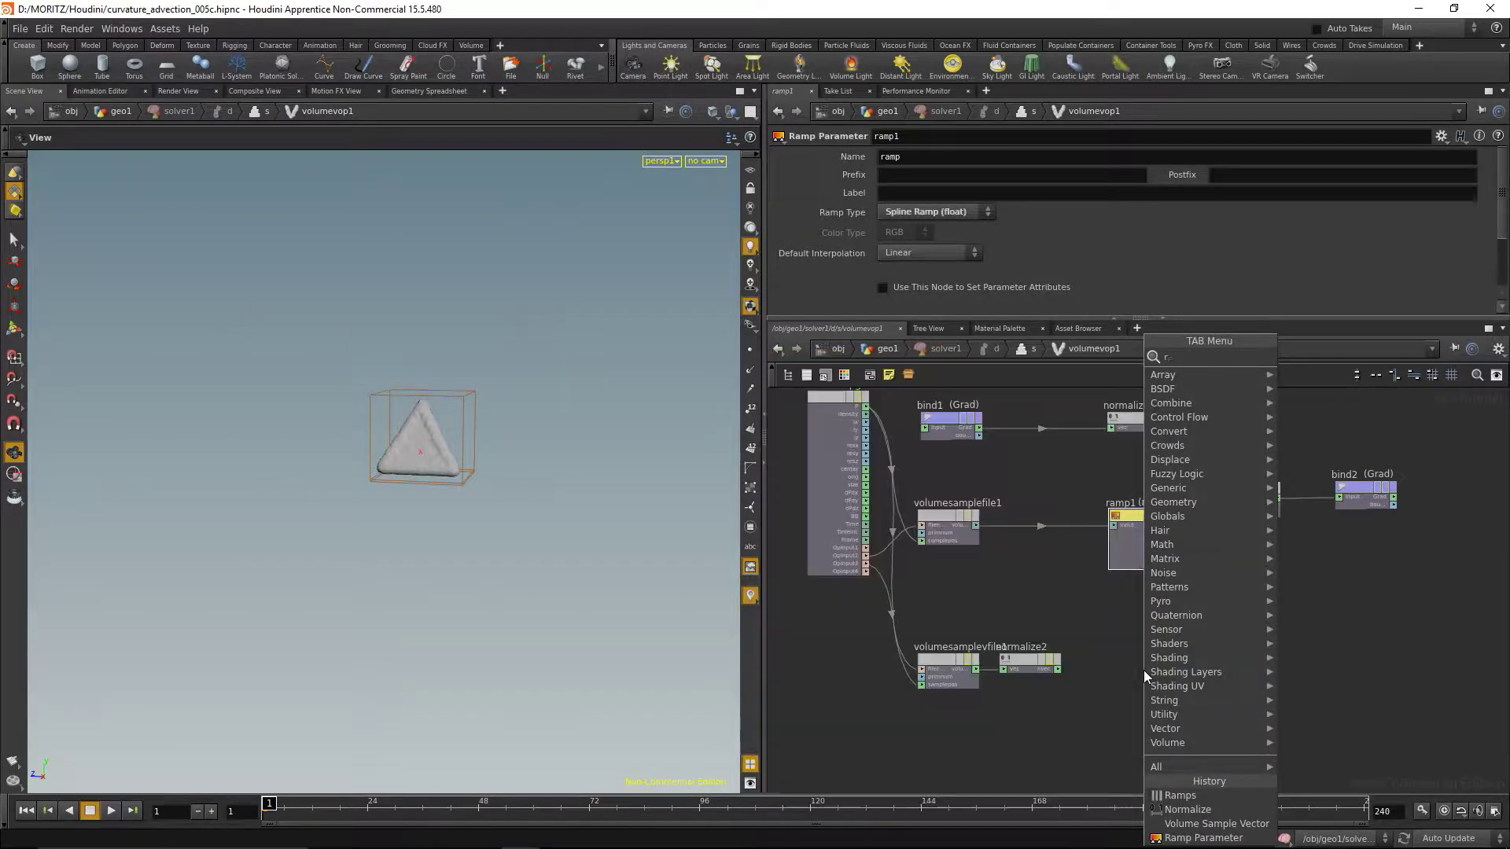
{"action": "key", "text": "Down"}
{"action": "key", "text": "Down"}
{"action": "key", "text": "Escape"}
{"action": "left_click", "coordinate": [1143, 669]}
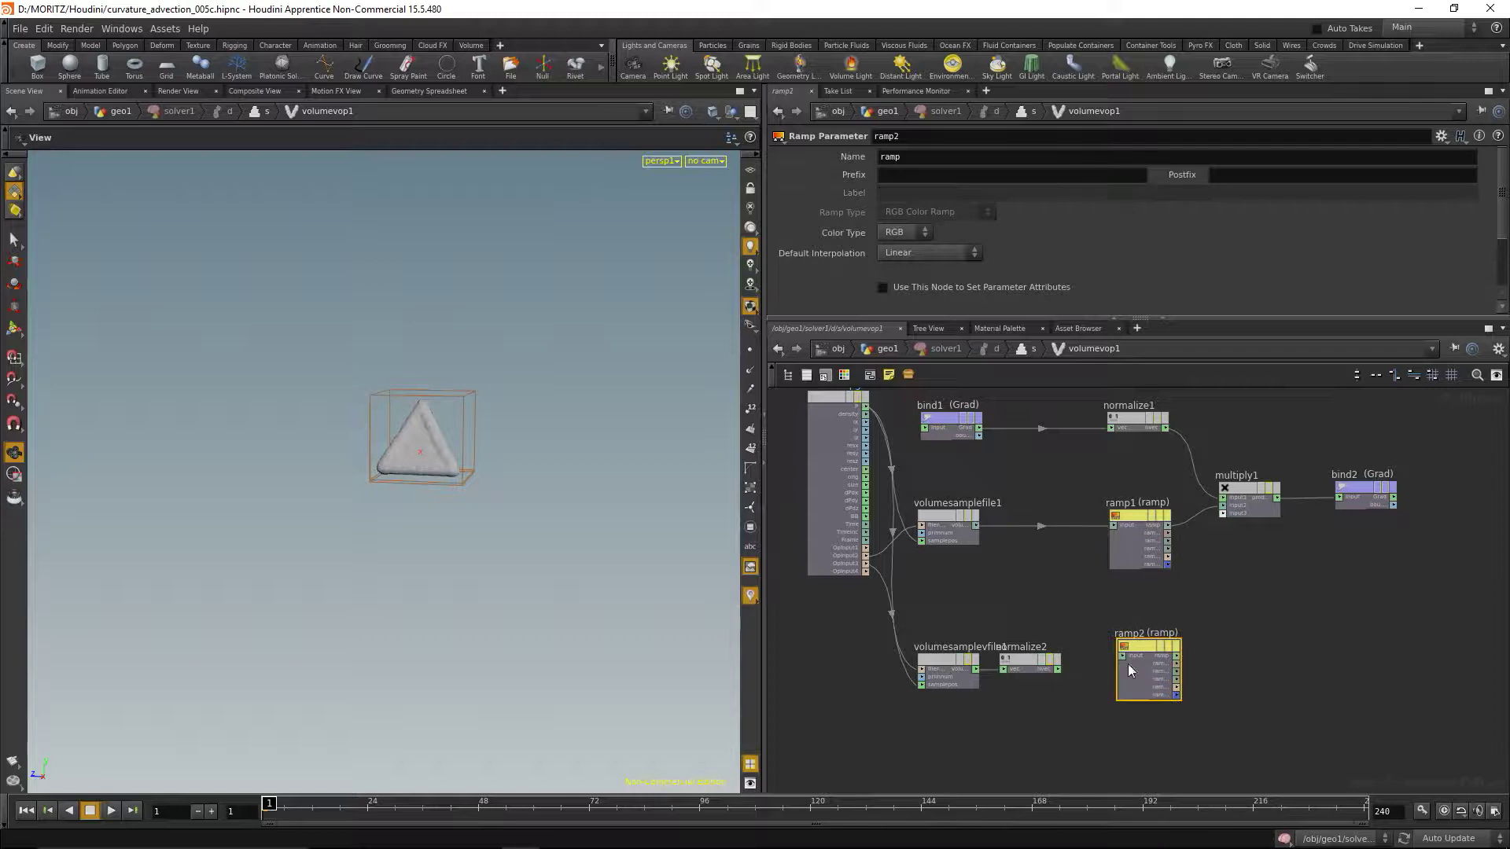
Compare ramp2's settings with ramp1's and wire normalize2's output into ramp2.
{"action": "left_click", "coordinate": [912, 232]}
{"action": "left_click", "coordinate": [928, 251]}
{"action": "left_click", "coordinate": [894, 236]}
{"action": "left_click", "coordinate": [1140, 523]}
{"action": "left_click", "coordinate": [1162, 647]}
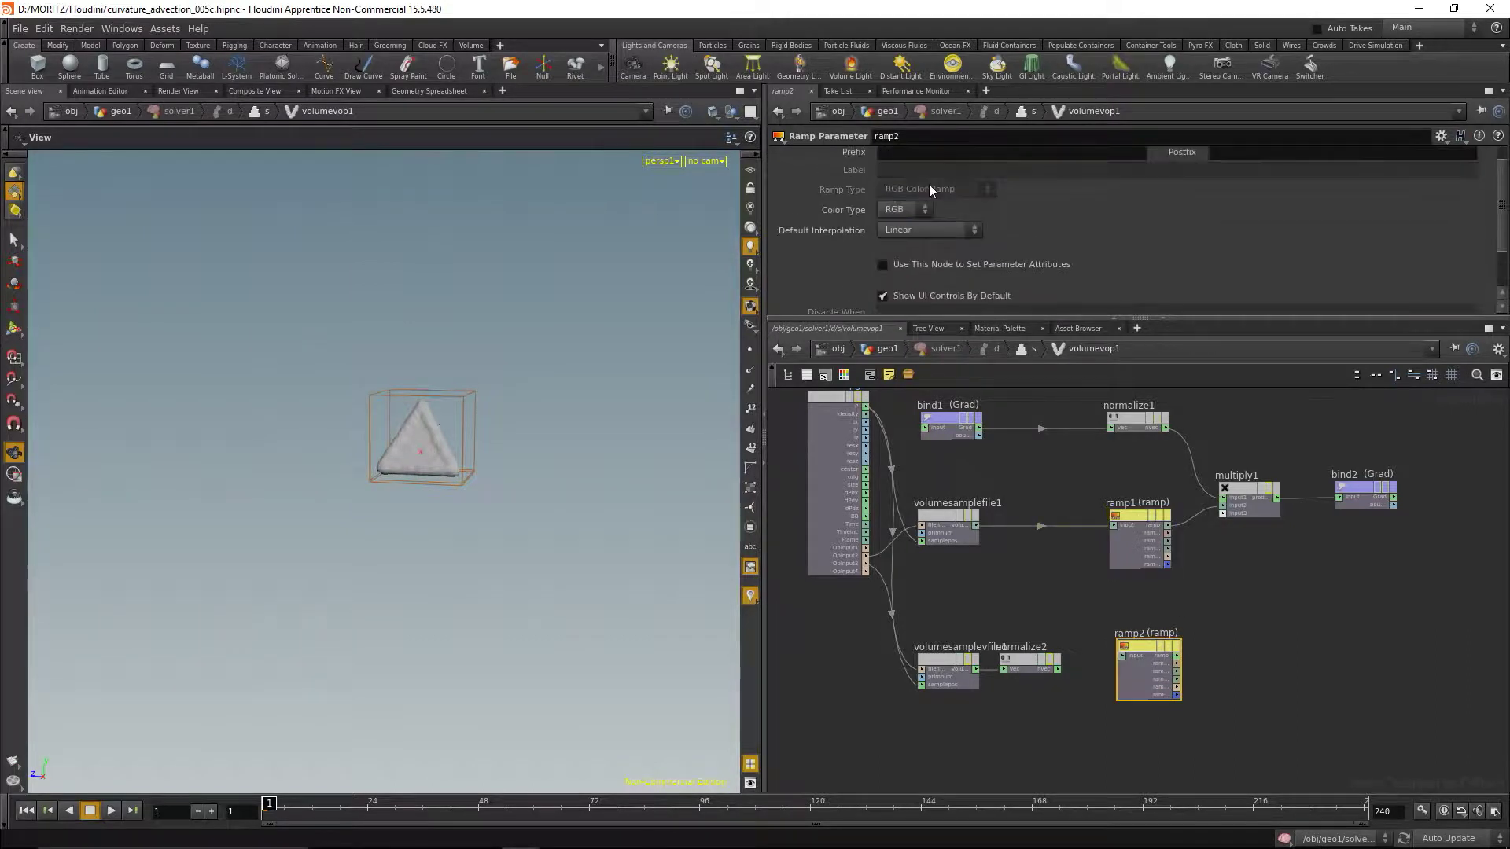
{"action": "left_click_drag", "start_coordinate": [1137, 648], "coordinate": [1126, 657]}
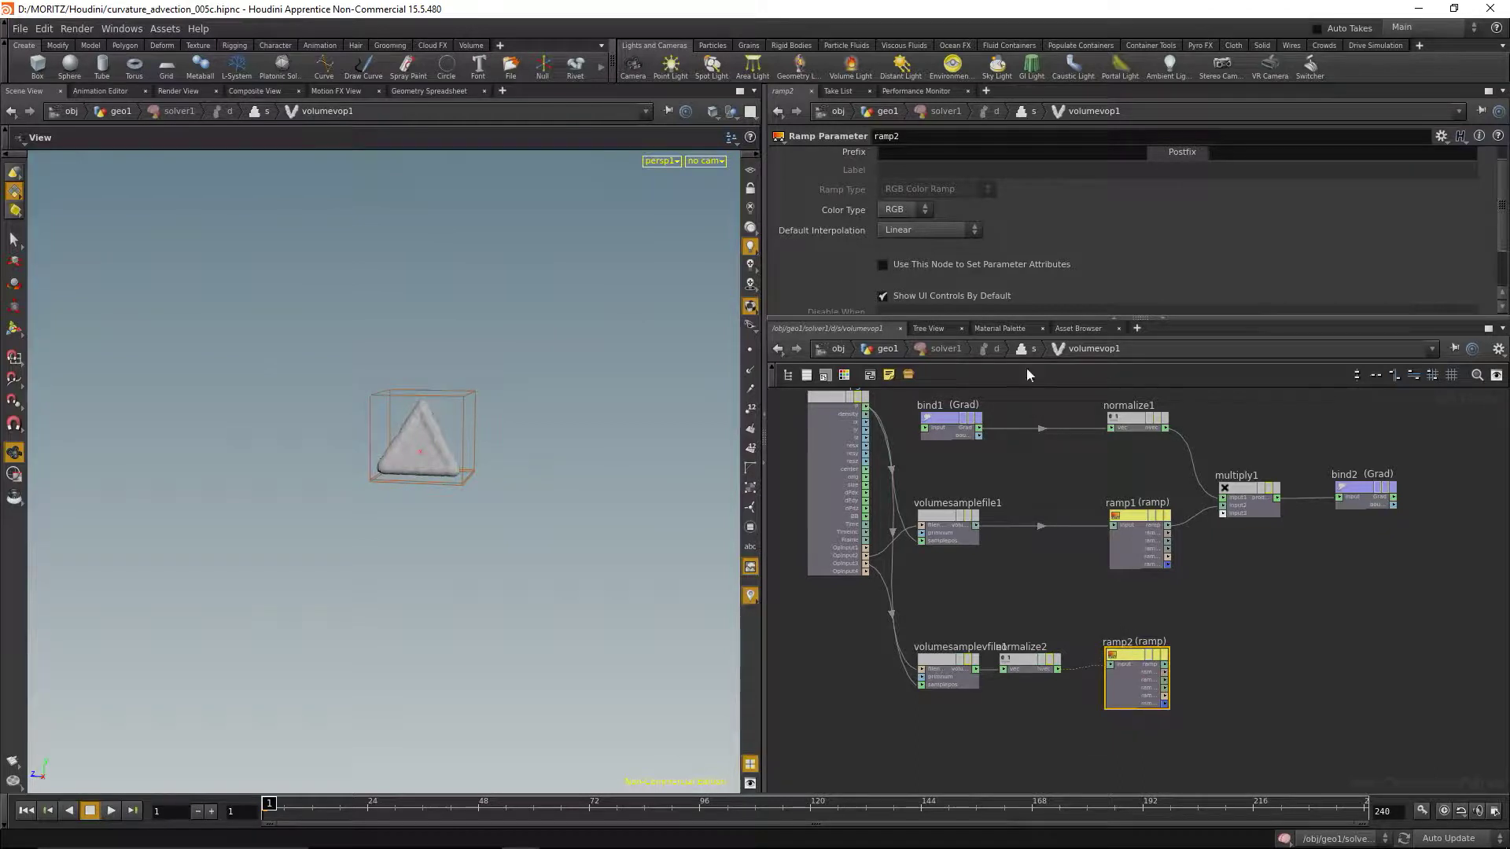
Delete ramp2 and add another Ramp Parameter node in the gap below ramp1.
{"action": "scroll", "coordinate": [1062, 271], "scroll_direction": "up", "scroll_amount": 1}
{"action": "scroll", "coordinate": [1210, 664], "scroll_direction": "up", "scroll_amount": 2}
{"action": "key", "text": "Delete"}
{"action": "key", "text": "Tab"}
{"action": "left_click", "coordinate": [1135, 644]}
{"action": "left_click", "coordinate": [1132, 601]}
{"action": "key", "text": "Tab"}
{"action": "key", "text": "Escape"}
{"action": "key", "text": "ctrl+z"}
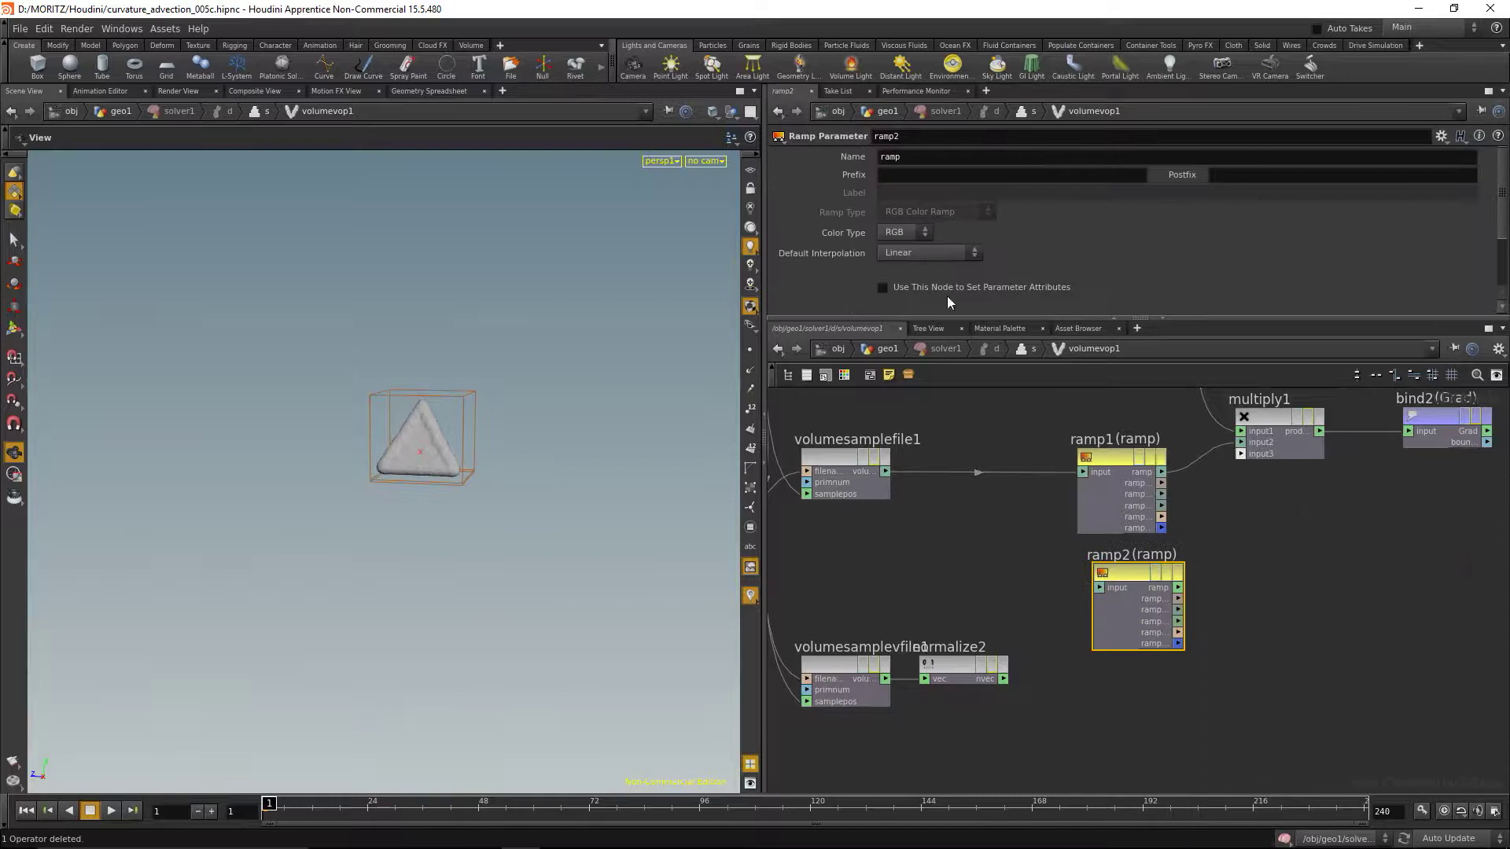
Open the Ramp Parameter help page and read through its description.
{"action": "left_click", "coordinate": [1498, 135]}
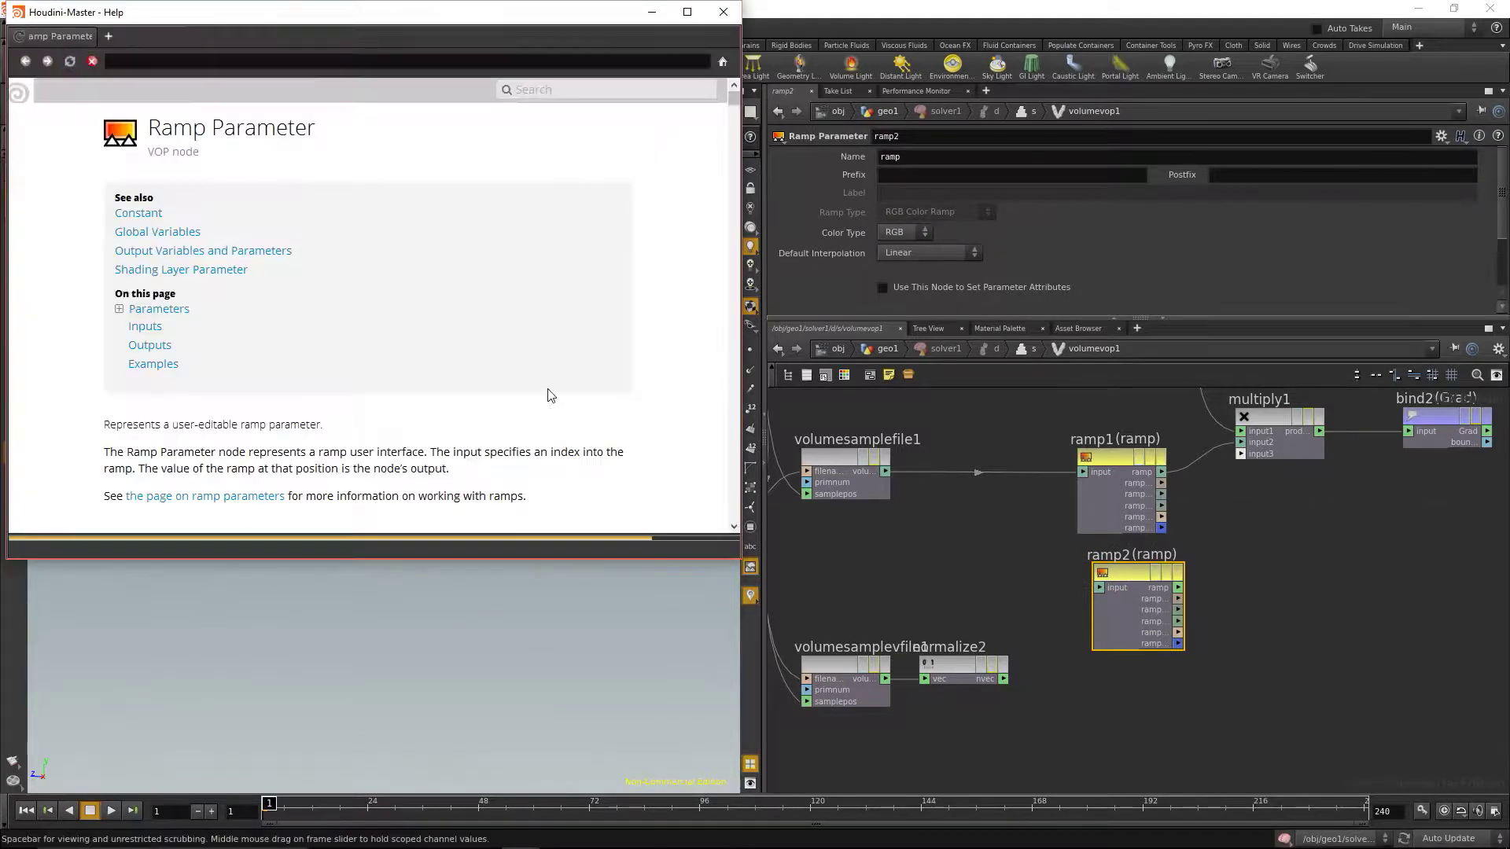
{"action": "scroll", "coordinate": [434, 365], "scroll_direction": "down", "scroll_amount": 5}
{"action": "scroll", "coordinate": [434, 365], "scroll_direction": "down", "scroll_amount": 3}
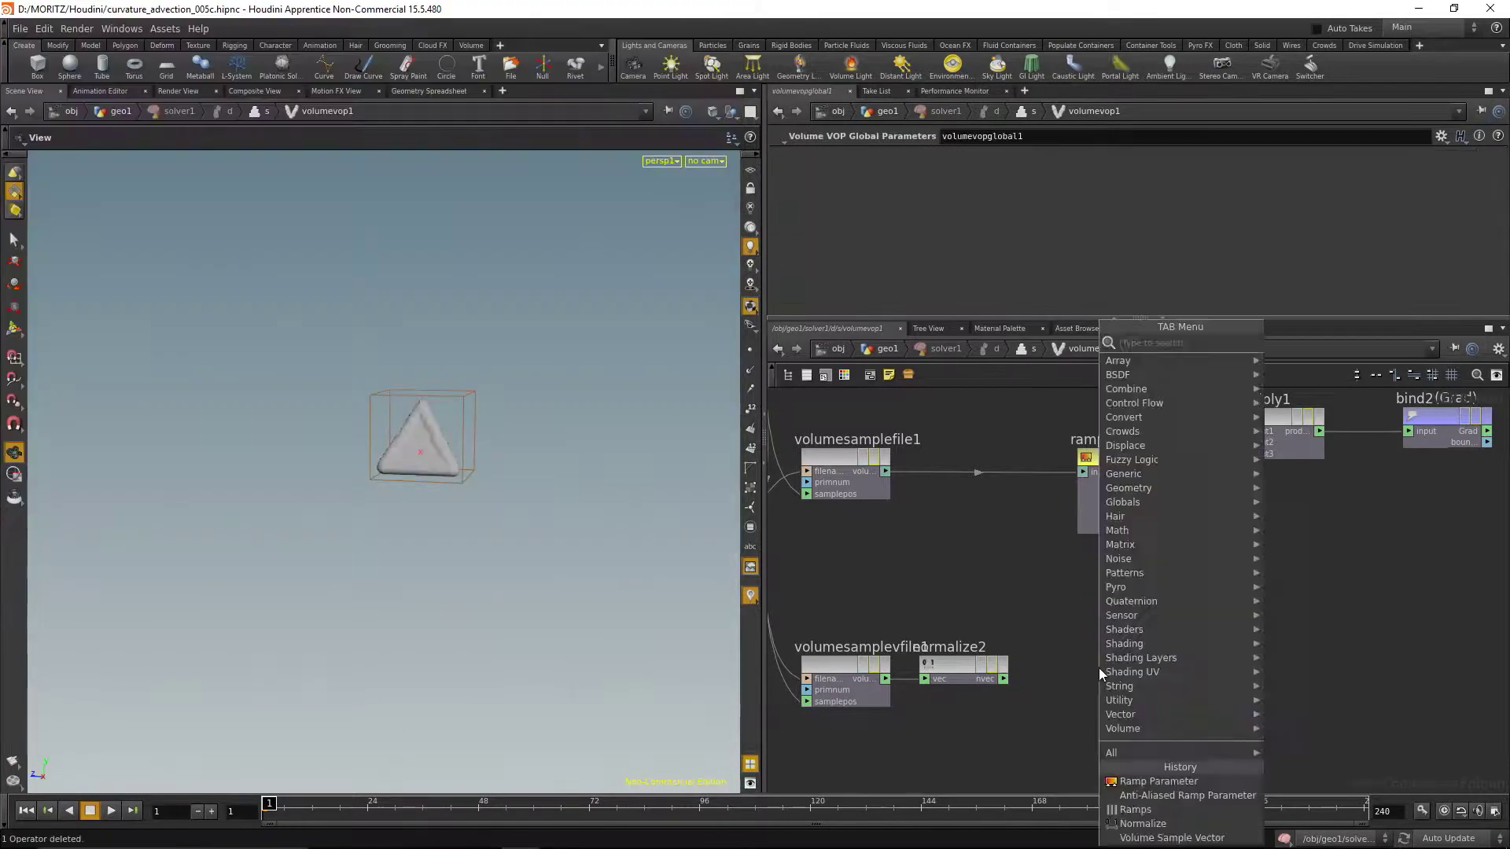
Replace ramp2 with a new Ramp Parameter node fed by volumesamplefile1 and set its ramp type to Spline Ramp (float).
{"action": "left_click", "coordinate": [1098, 667]}
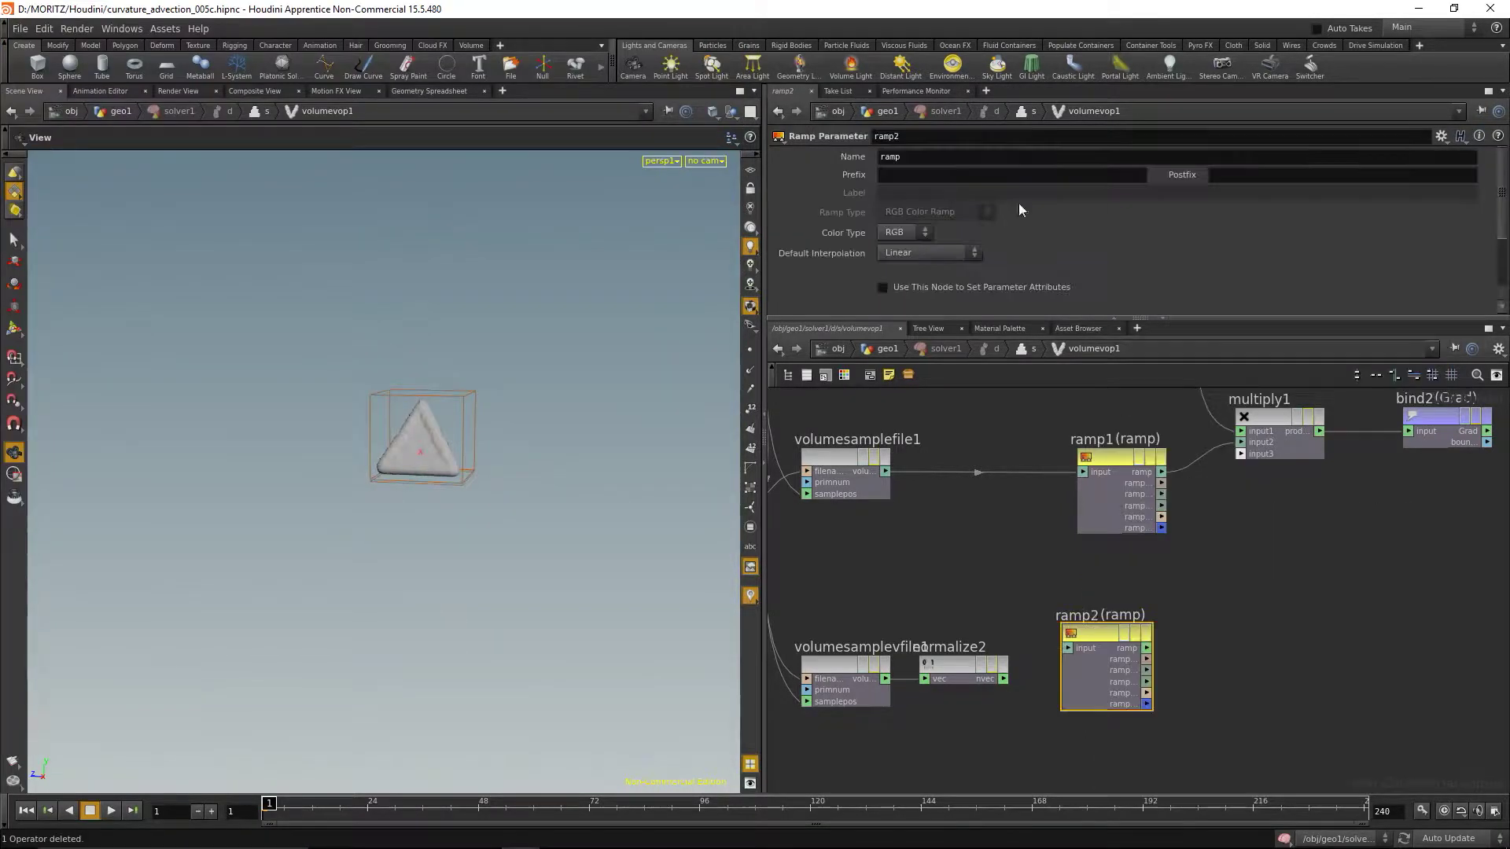
{"action": "key", "text": "u"}
{"action": "key", "text": "i"}
{"action": "key", "text": "u"}
{"action": "key", "text": "i"}
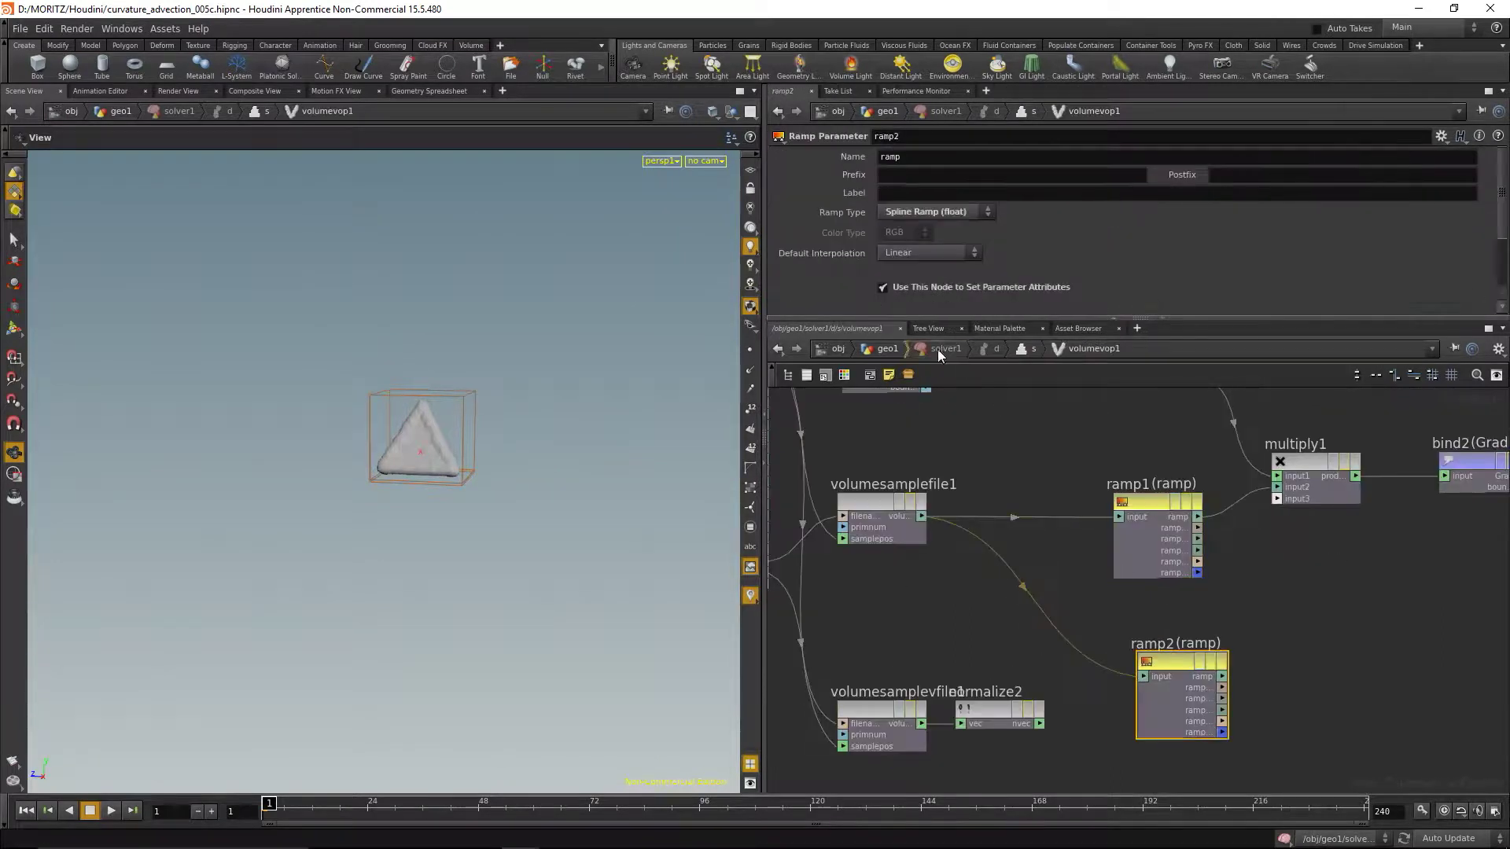
{"action": "key", "text": "u"}
{"action": "key", "text": "i"}
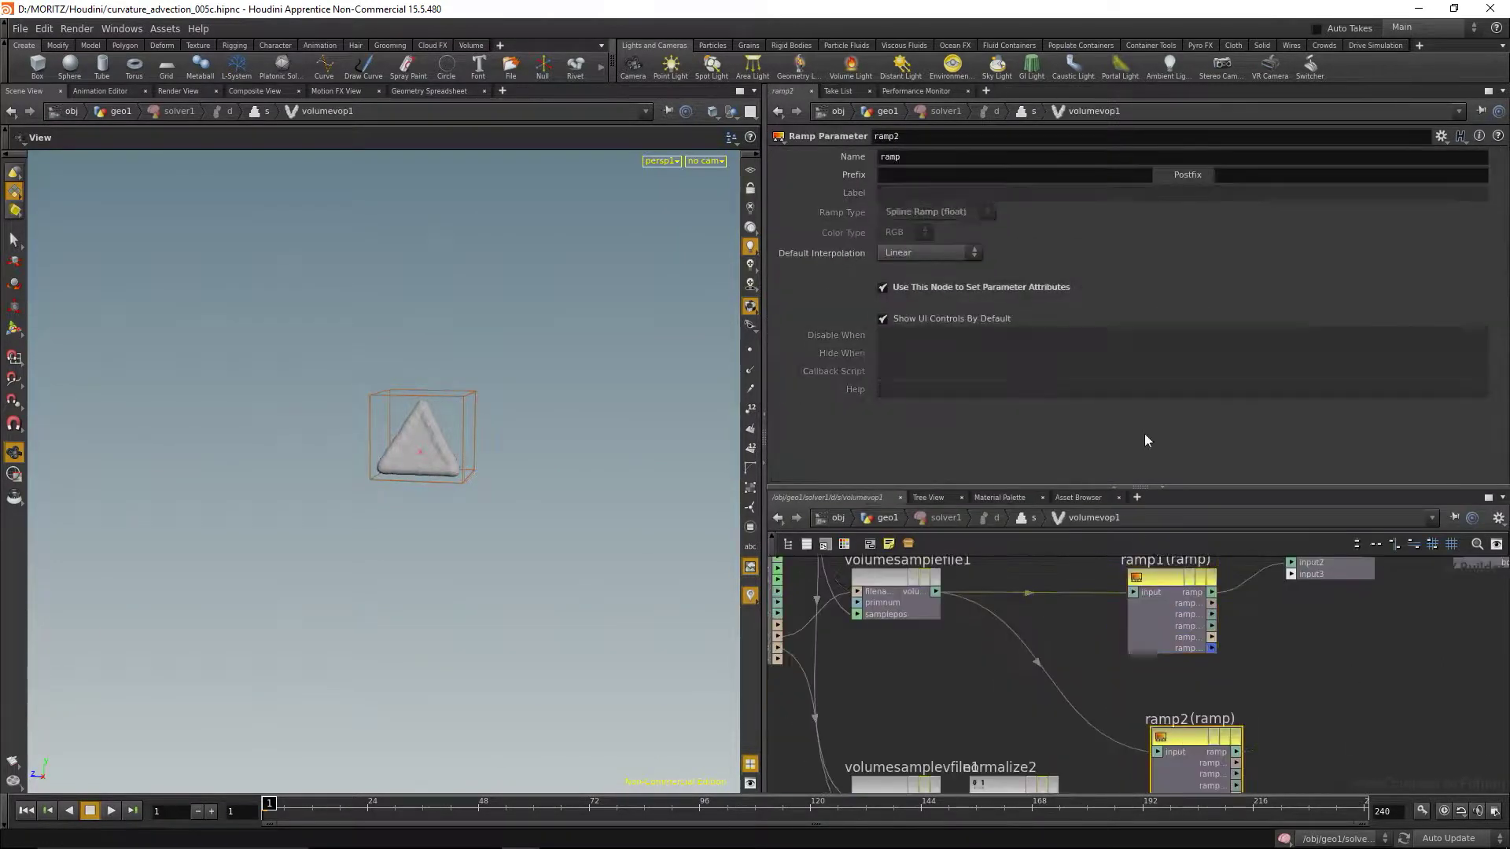
Rename ramp2's parameter to ramp_curl and look for it among volumevop1's parameters.
{"action": "type", "text": "_curl"}
{"action": "key", "text": "Return"}
{"action": "key", "text": "u"}
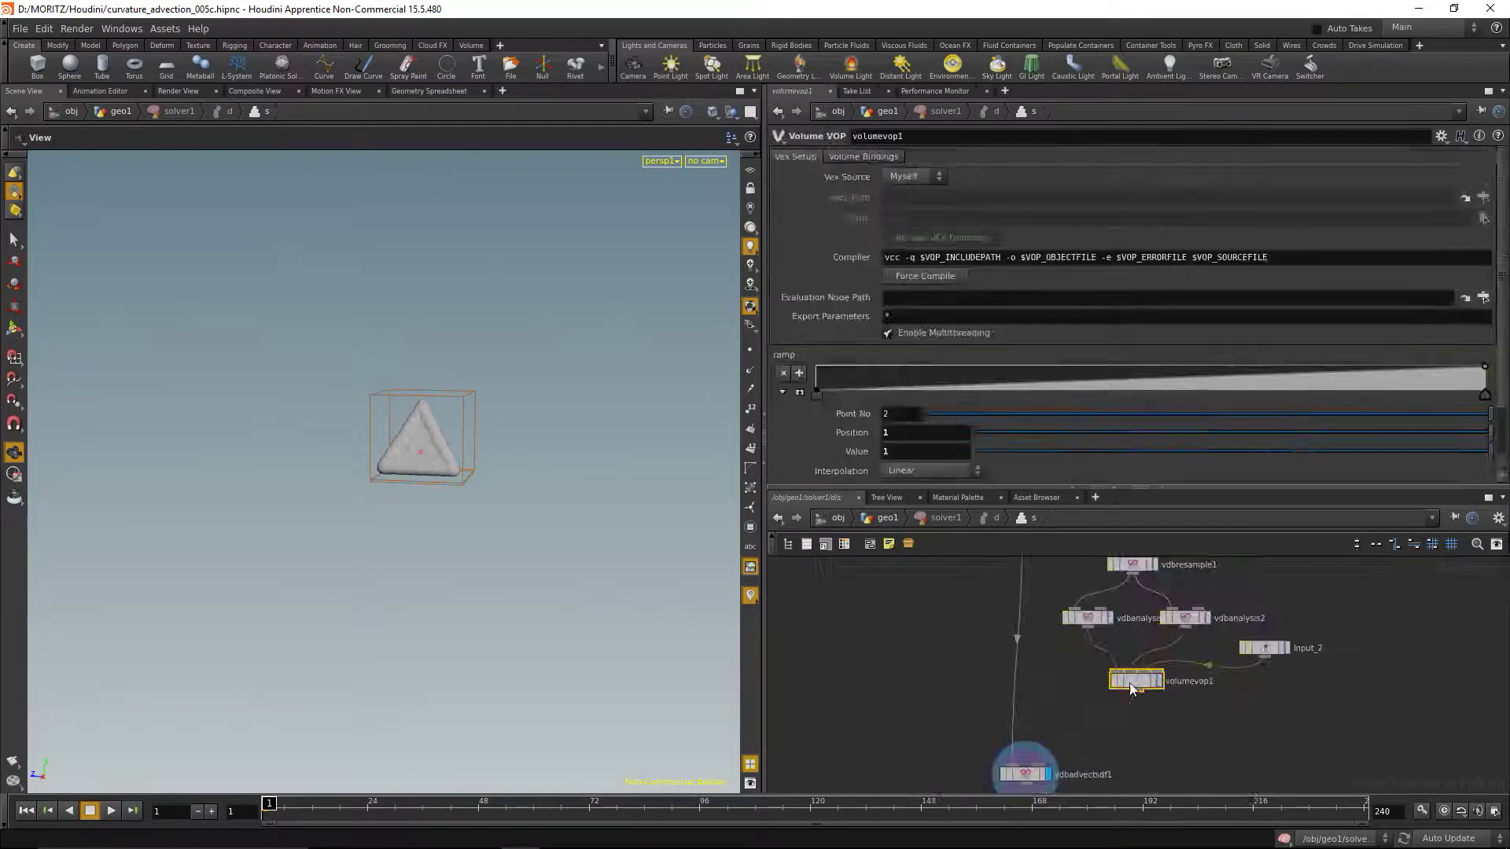
{"action": "key", "text": "i"}
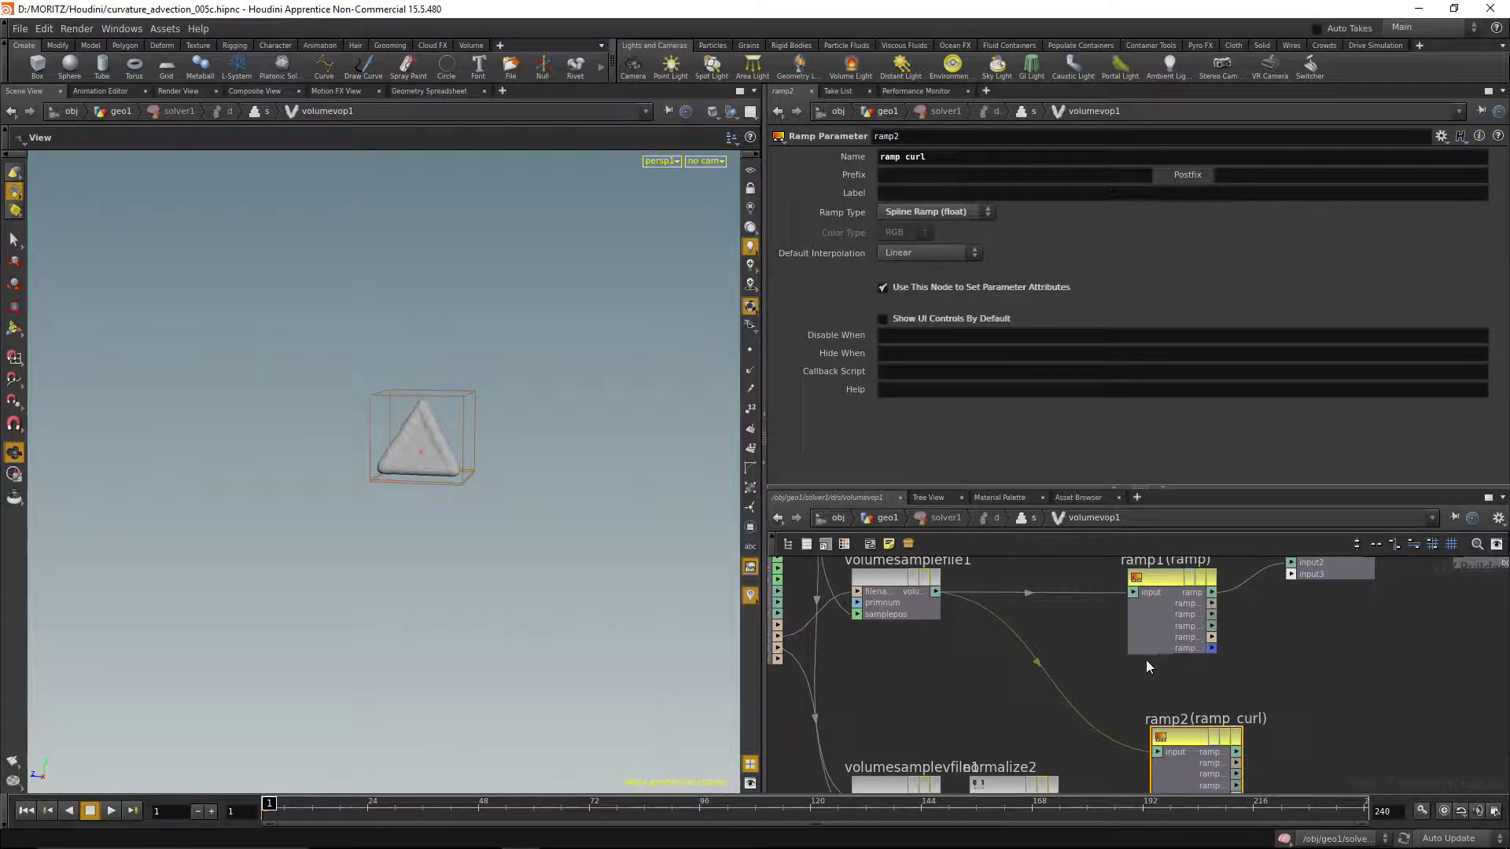
Replace ramp2 with a fresh Ramp Parameter node below ramp1, feed it volumesamplefile1's output and name its parameter ramp_curl.
{"action": "left_click_drag", "start_coordinate": [1181, 740], "coordinate": [1160, 725]}
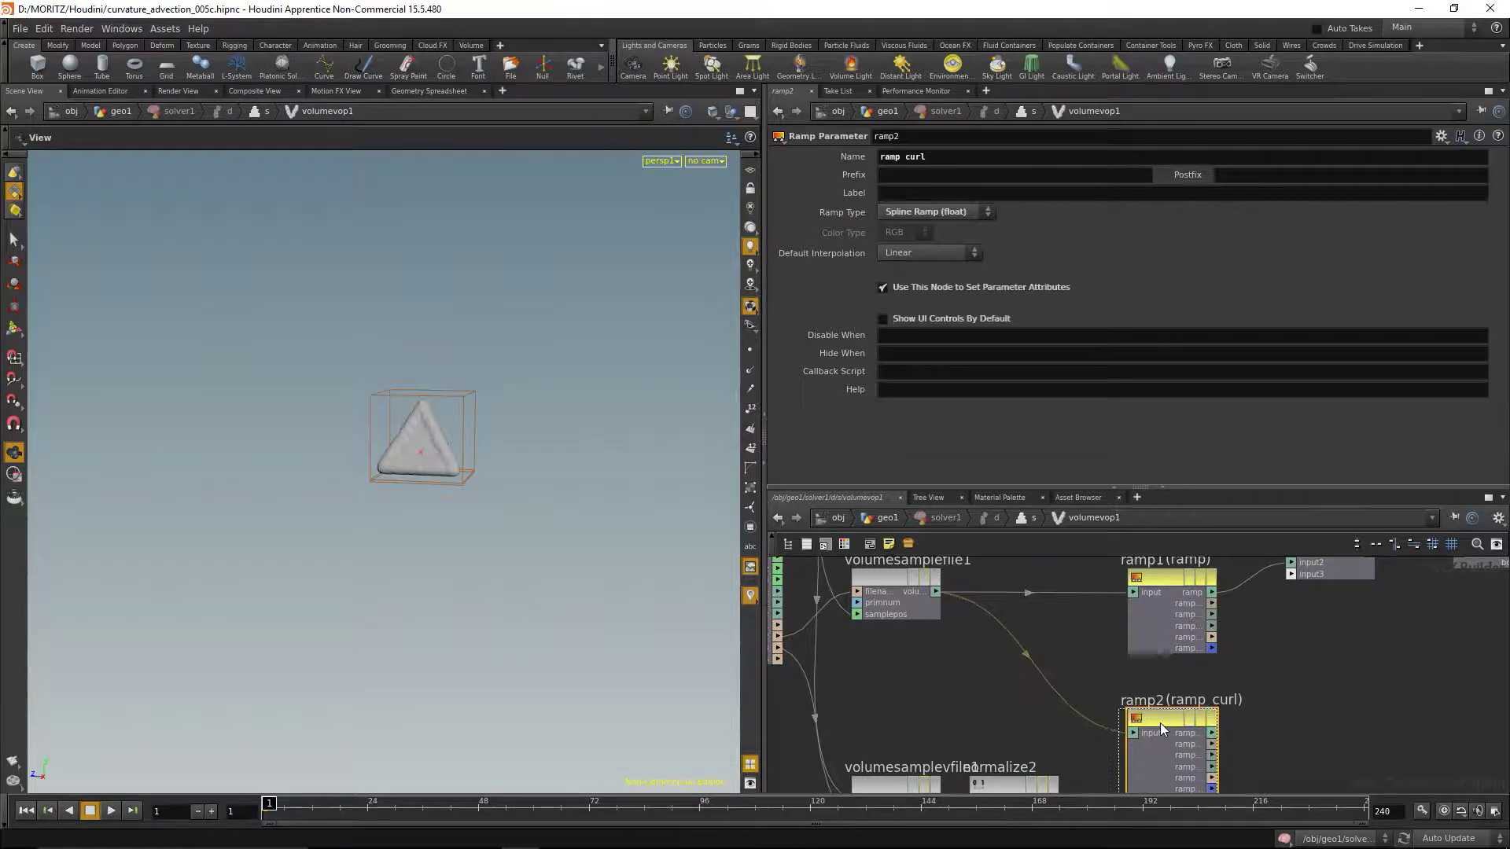
{"action": "key", "text": "Delete"}
{"action": "key", "text": "Tab"}
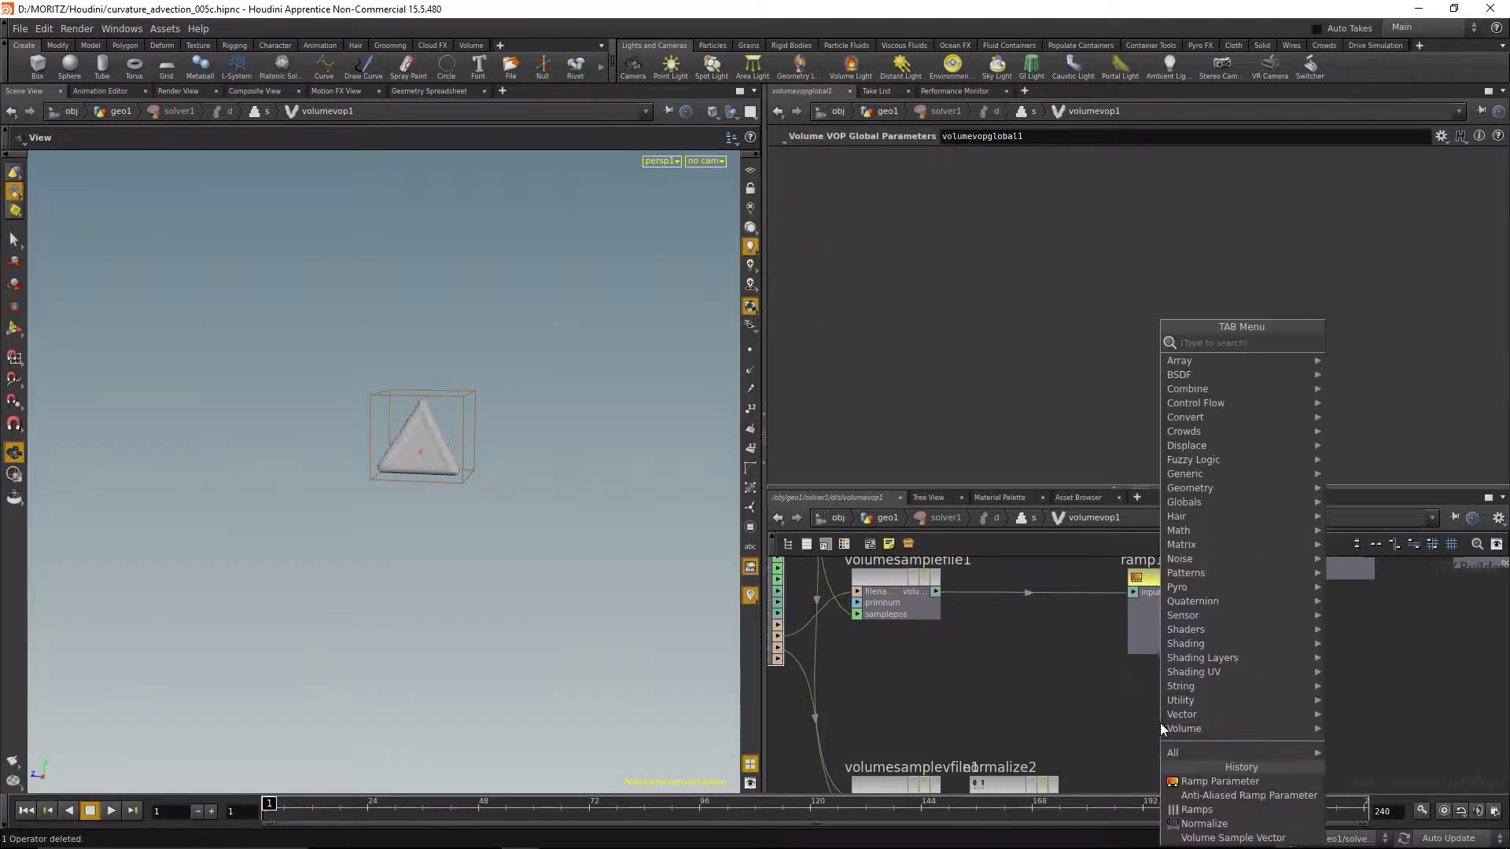
{"action": "type", "text": "ramp"}
{"action": "key", "text": "Down"}
{"action": "key", "text": "Down"}
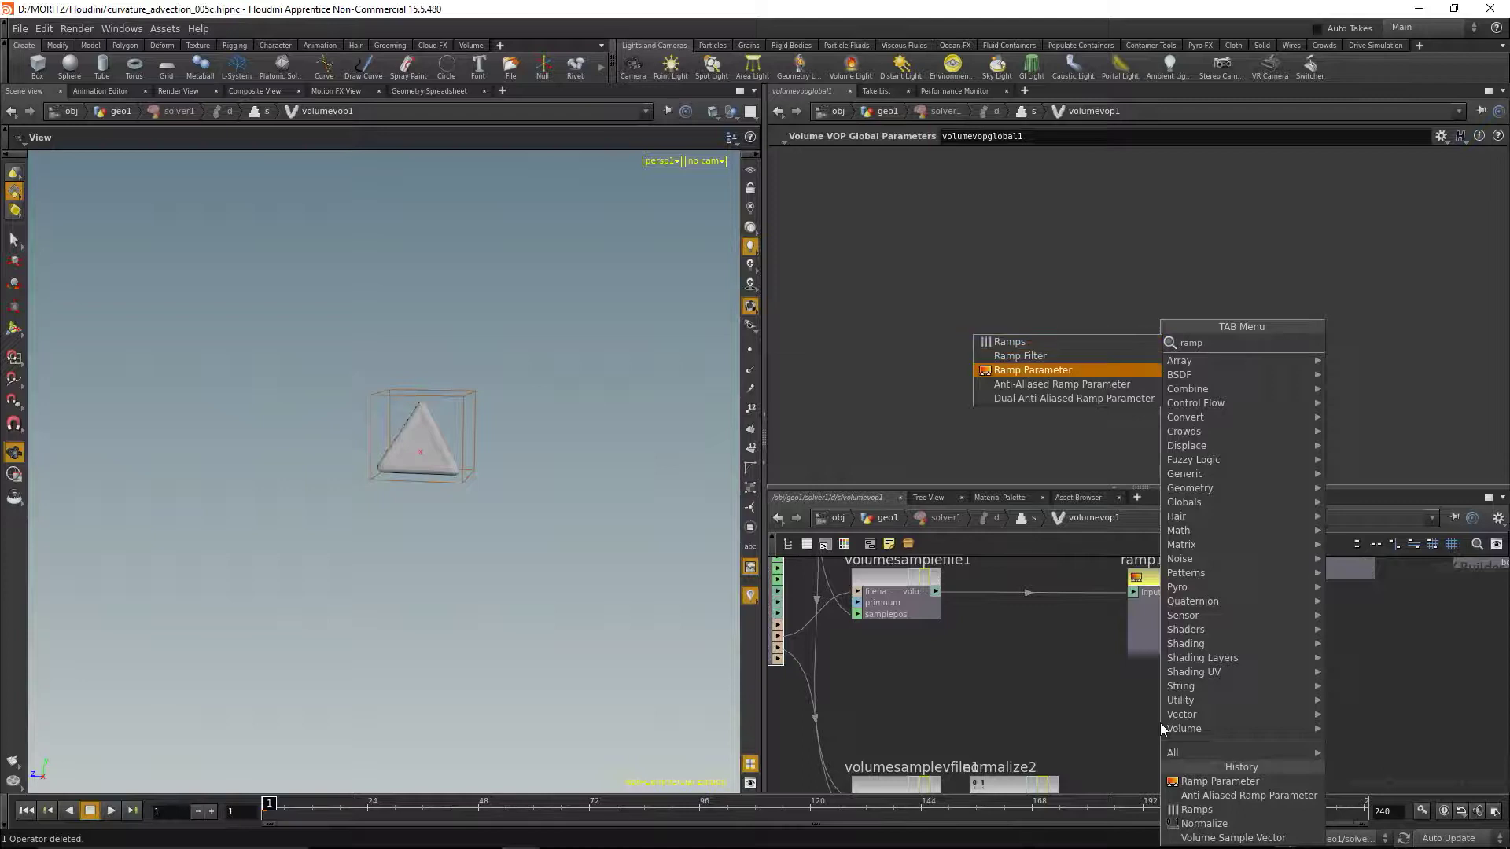
{"action": "key", "text": "Return"}
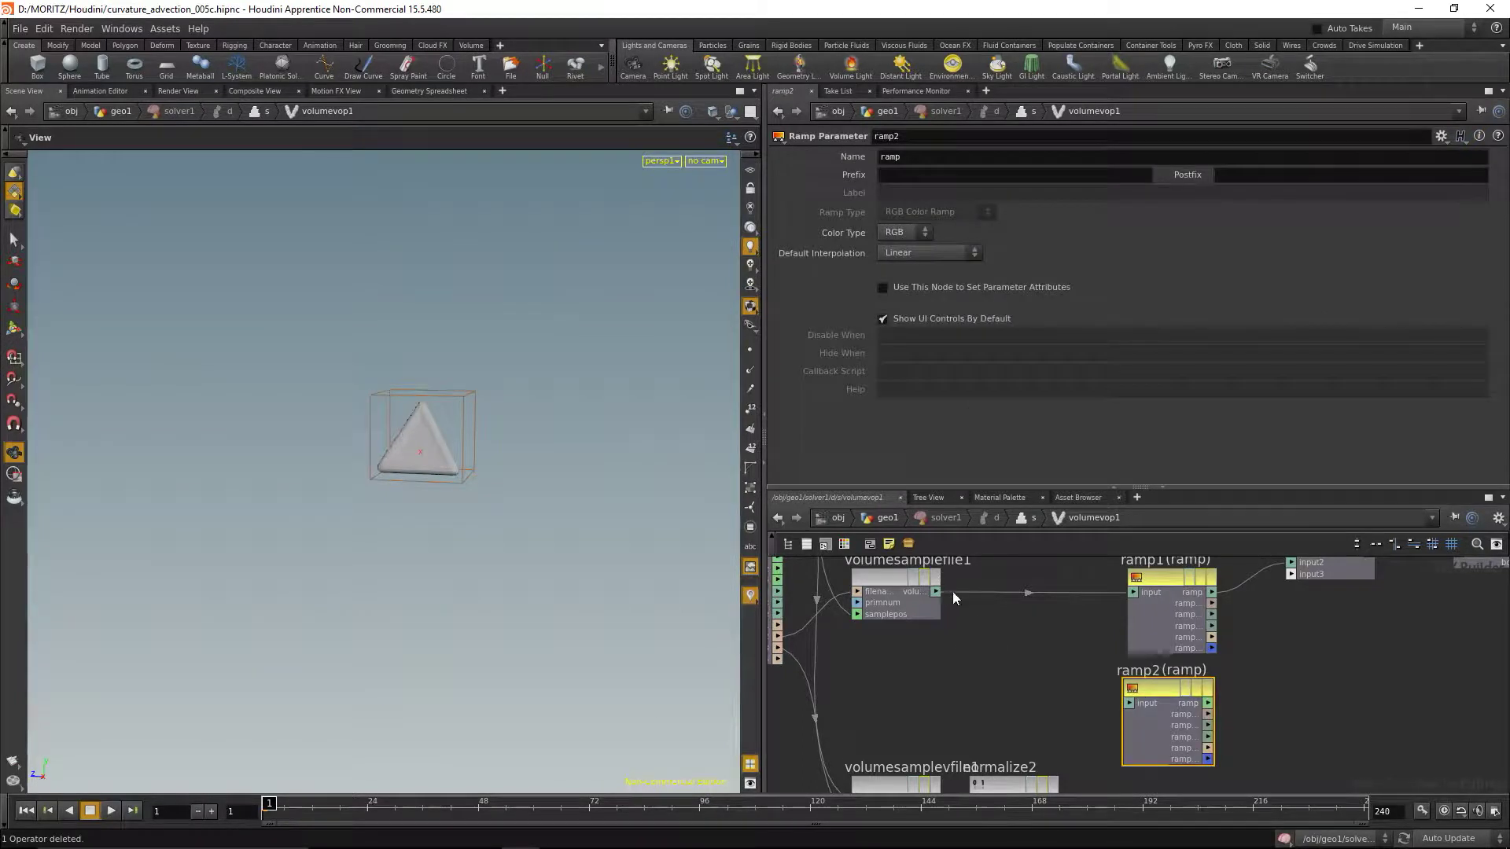
{"action": "left_click_drag", "start_coordinate": [936, 591], "coordinate": [1130, 702]}
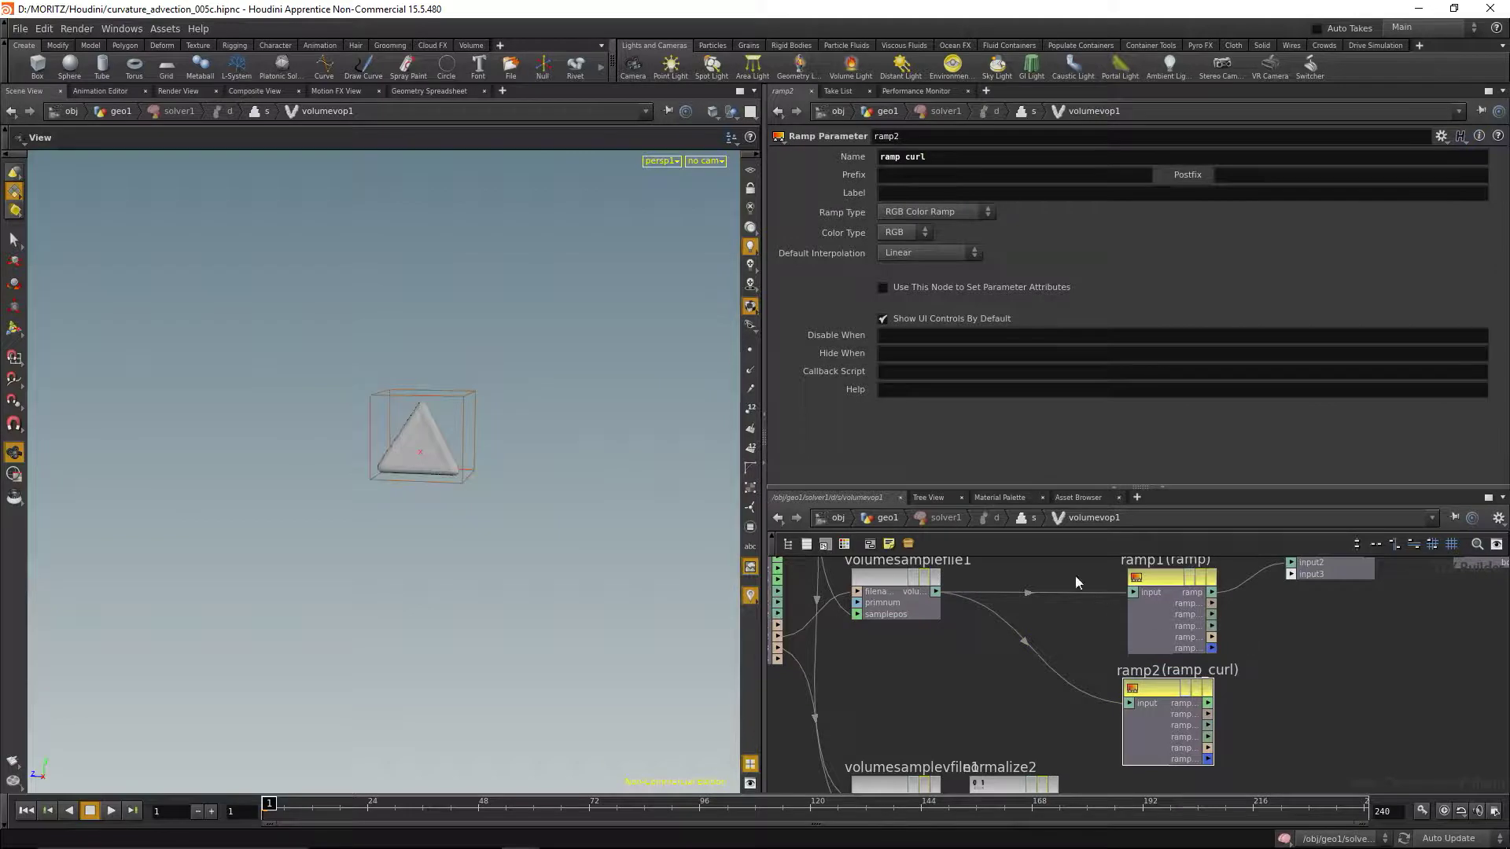
Check volumevop1's parameters for ramp_curl and set ramp2's ramp type to Spline Ramp (float).
{"action": "left_click", "coordinate": [1032, 518]}
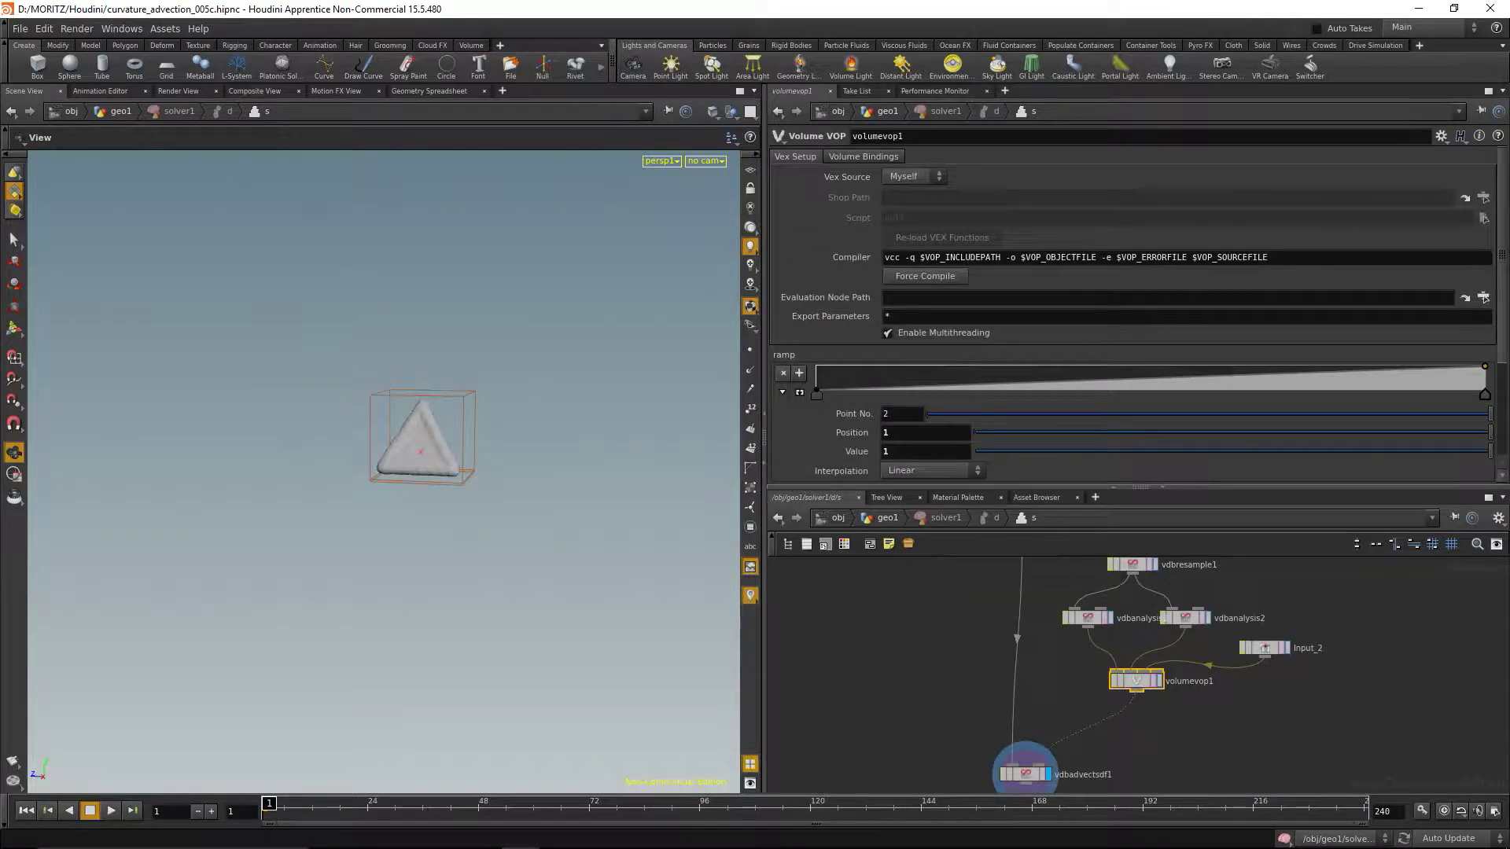
{"action": "scroll", "coordinate": [1500, 352], "scroll_direction": "down", "scroll_amount": 3}
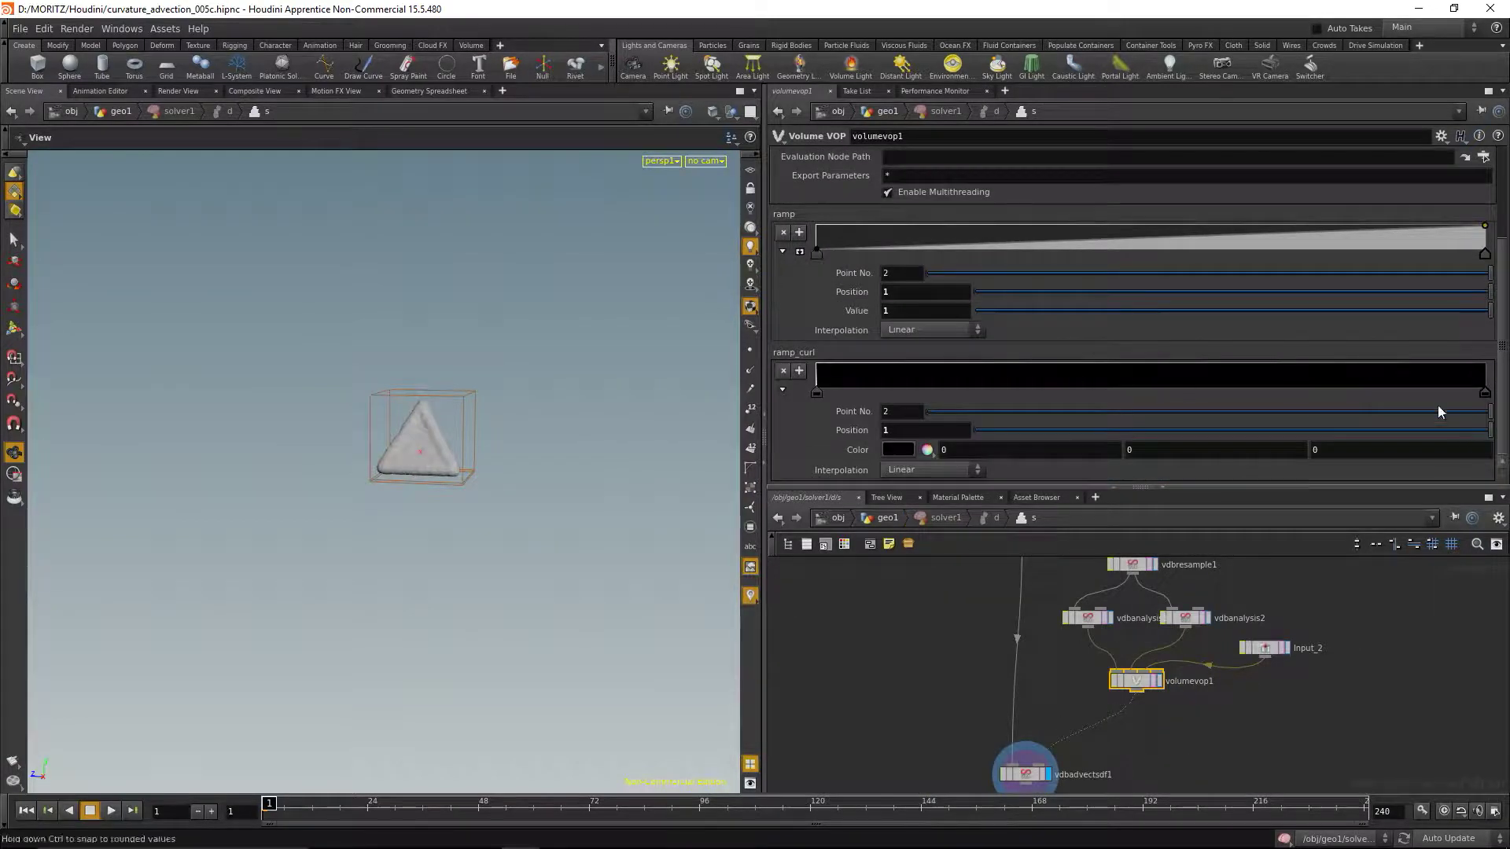
{"action": "double_click", "coordinate": [1132, 689]}
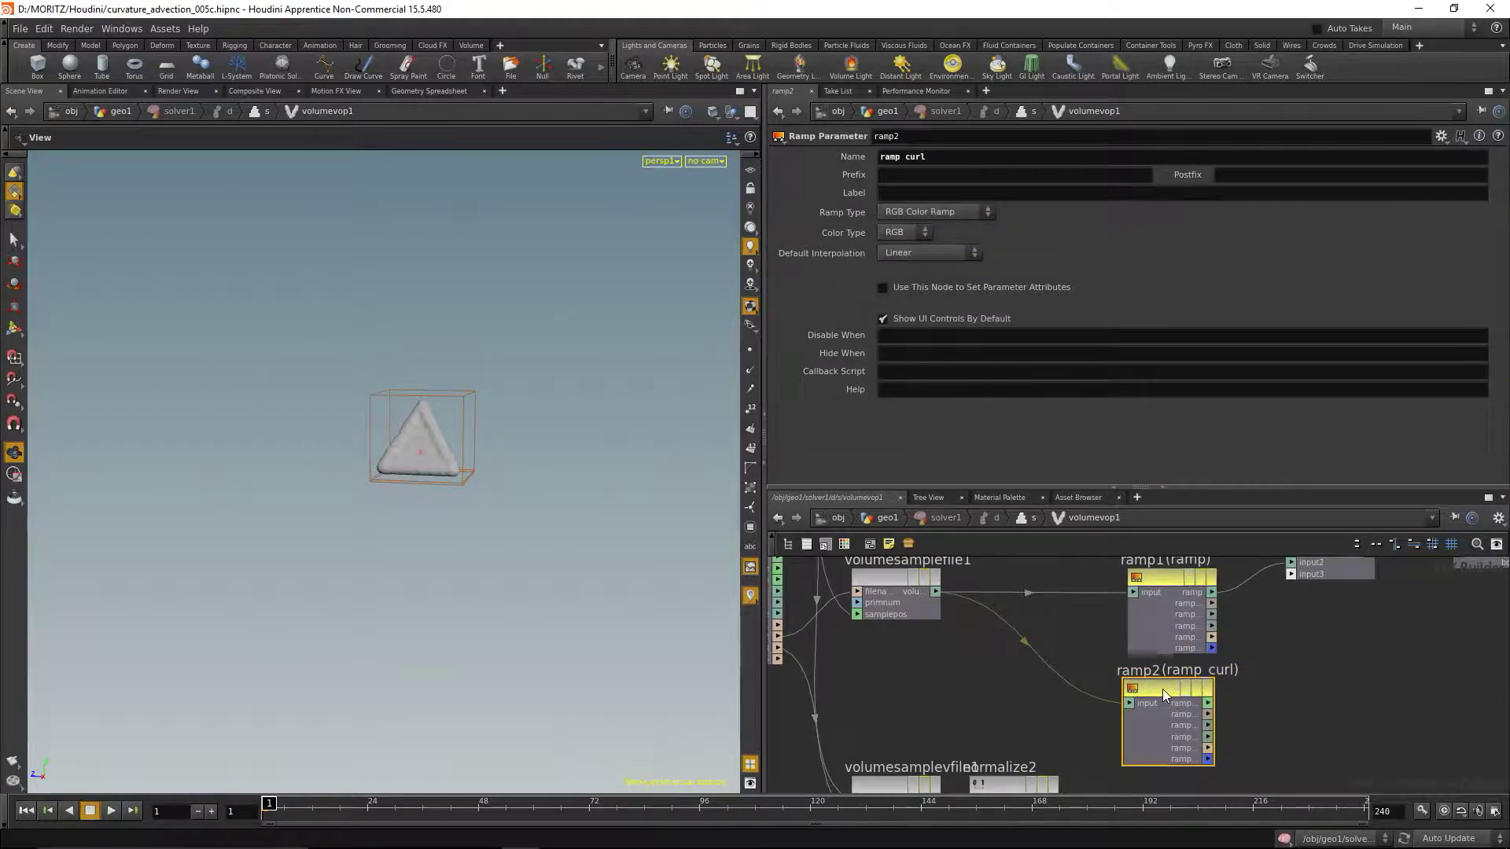
{"action": "left_click", "coordinate": [960, 213]}
{"action": "left_click", "coordinate": [937, 239]}
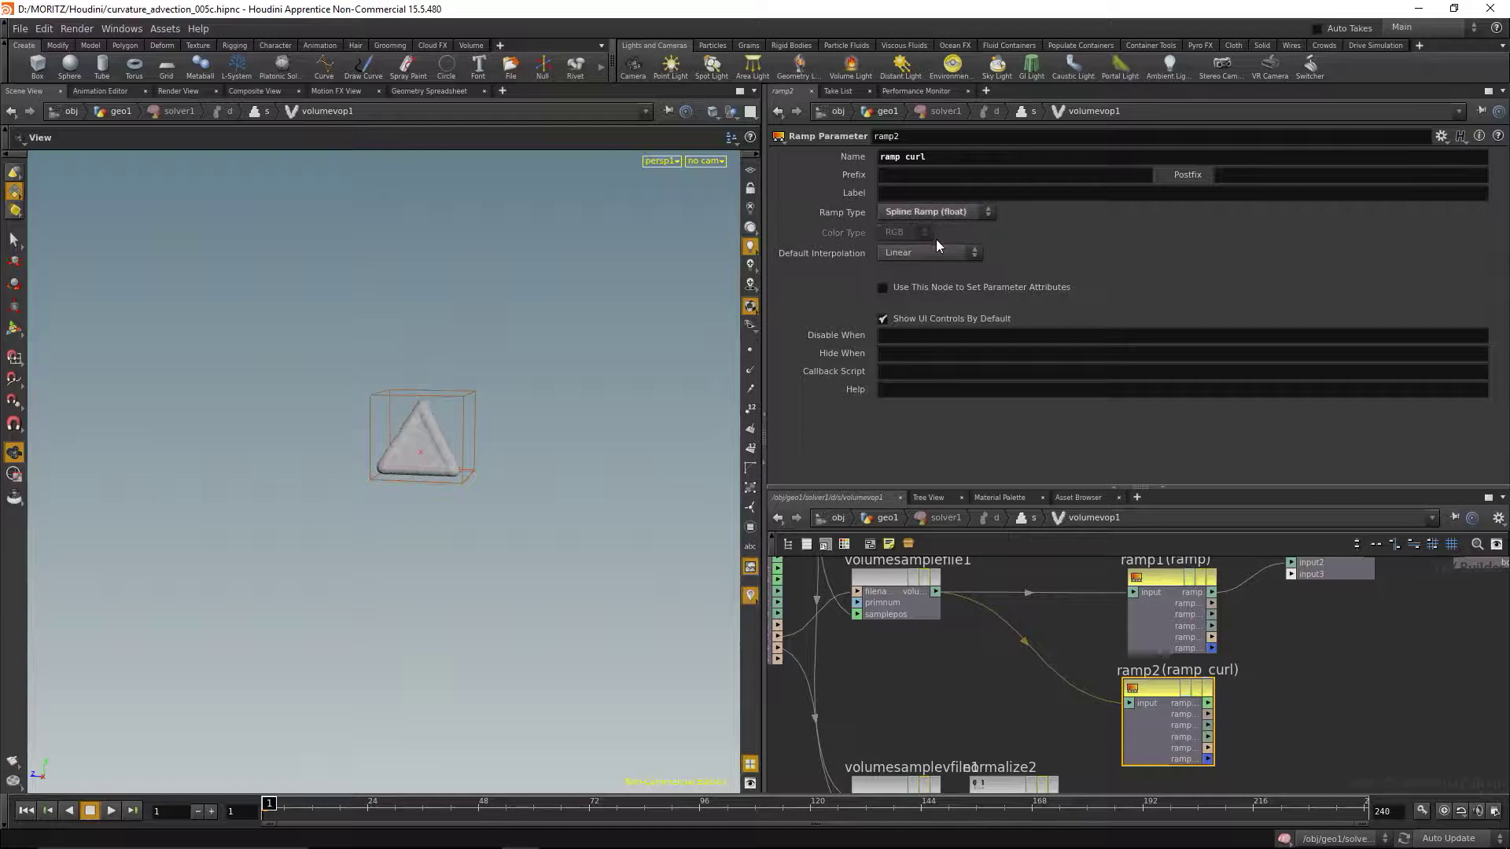
Enlarge the network editor pane and rearrange the lower branch so normalize2 sits below ramp2.
{"action": "left_click_drag", "start_coordinate": [1165, 705], "coordinate": [1168, 721]}
{"action": "middle_click_drag", "start_coordinate": [1274, 717], "coordinate": [1284, 658]}
{"action": "scroll", "coordinate": [1284, 666], "scroll_direction": "down", "scroll_amount": 4}
{"action": "left_click_drag", "start_coordinate": [1045, 655], "coordinate": [1045, 701]}
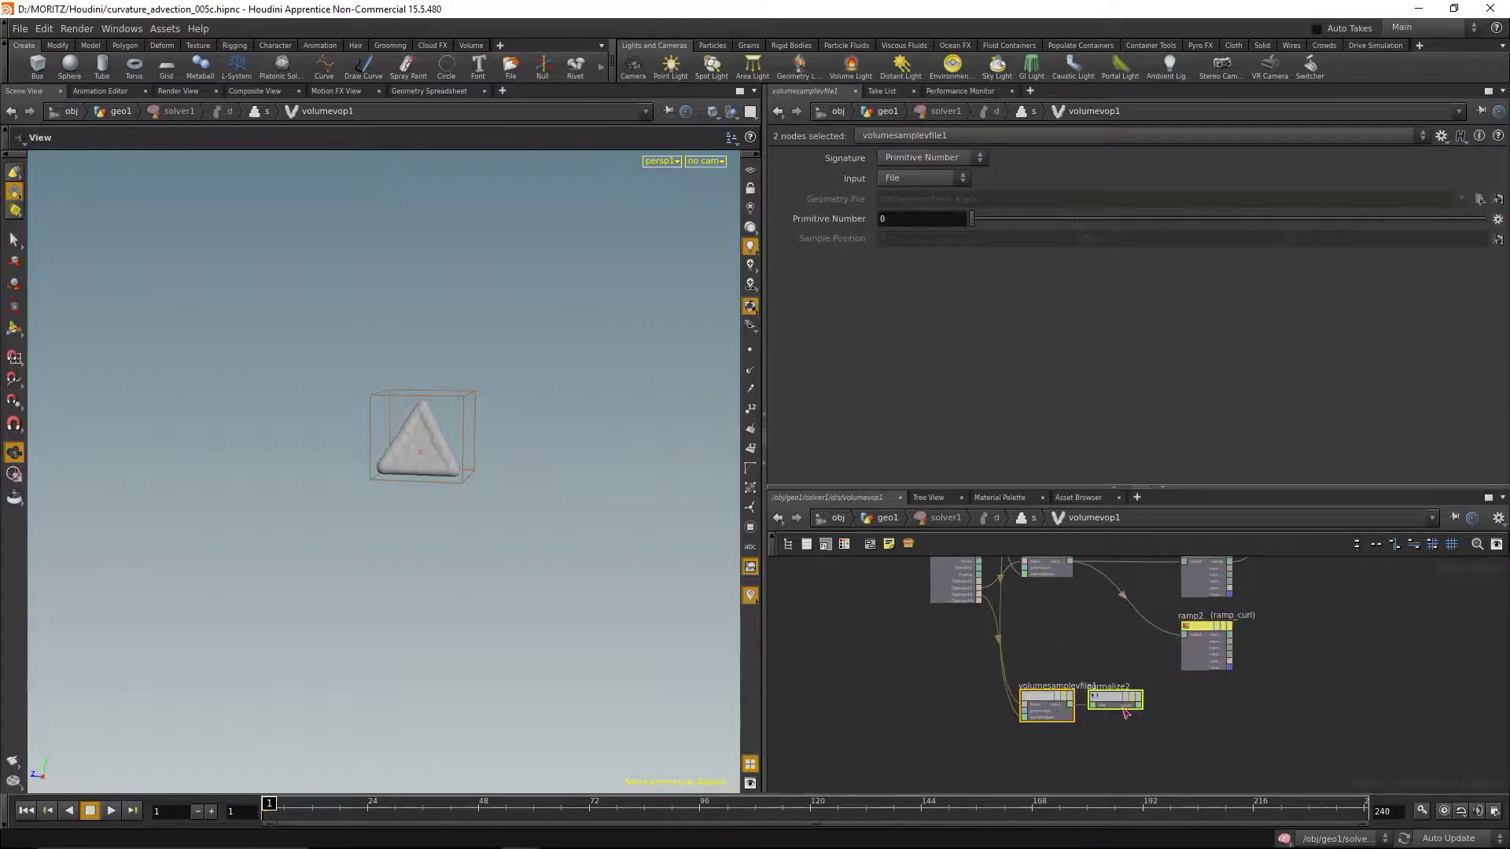
{"action": "middle_click_drag", "start_coordinate": [1045, 701], "coordinate": [1037, 766]}
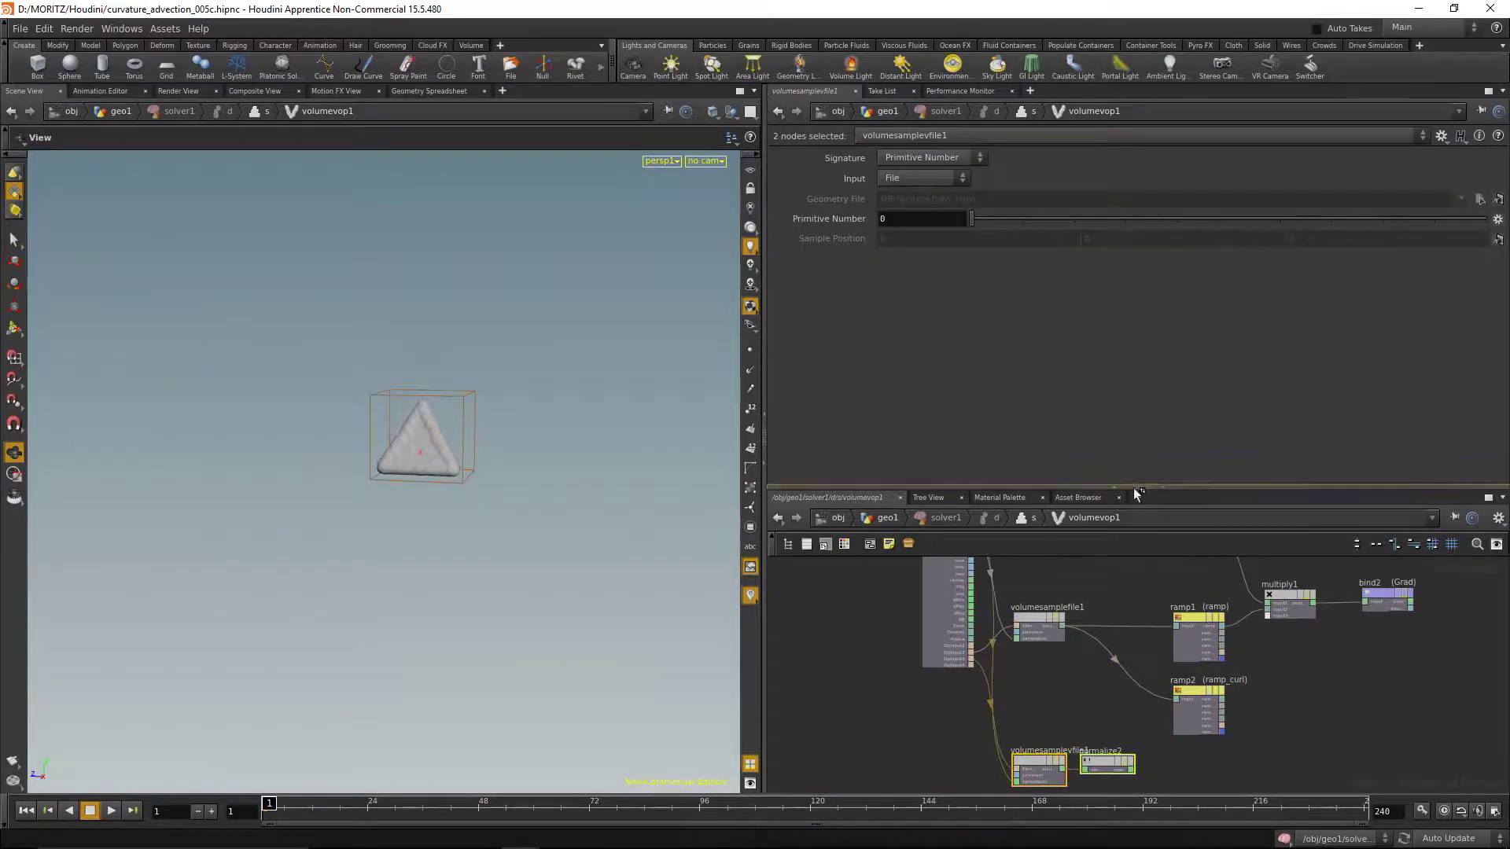
{"action": "left_click_drag", "start_coordinate": [1138, 493], "coordinate": [1140, 344]}
{"action": "left_click_drag", "start_coordinate": [1104, 676], "coordinate": [1163, 669]}
Add a Multiply node below multiply1 and wire normalize2's vector and ramp2's output into it.
{"action": "key", "text": "Tab"}
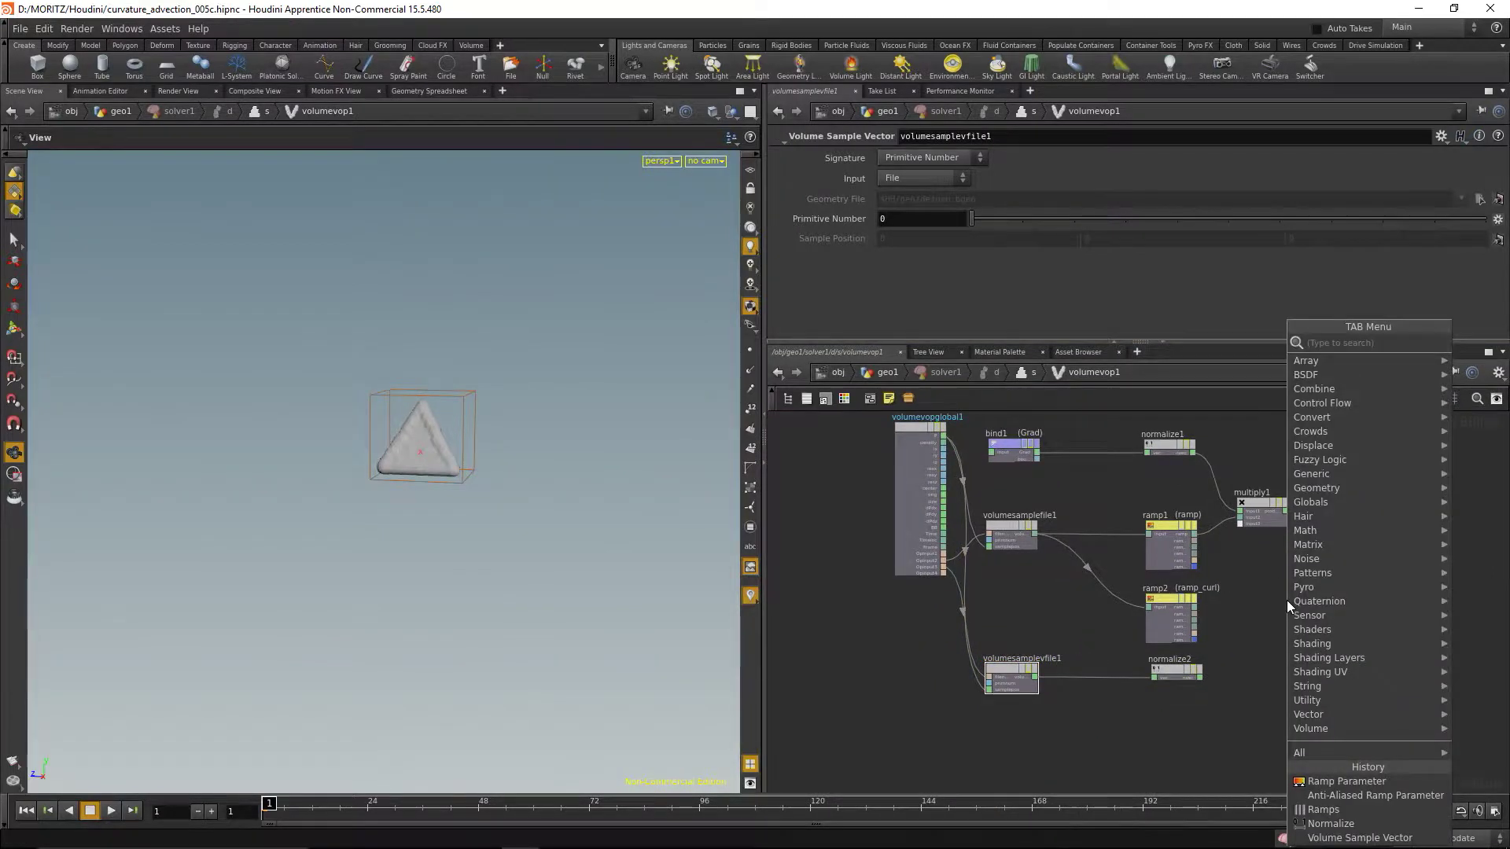
{"action": "type", "text": "bind"}
{"action": "key", "text": "Return"}
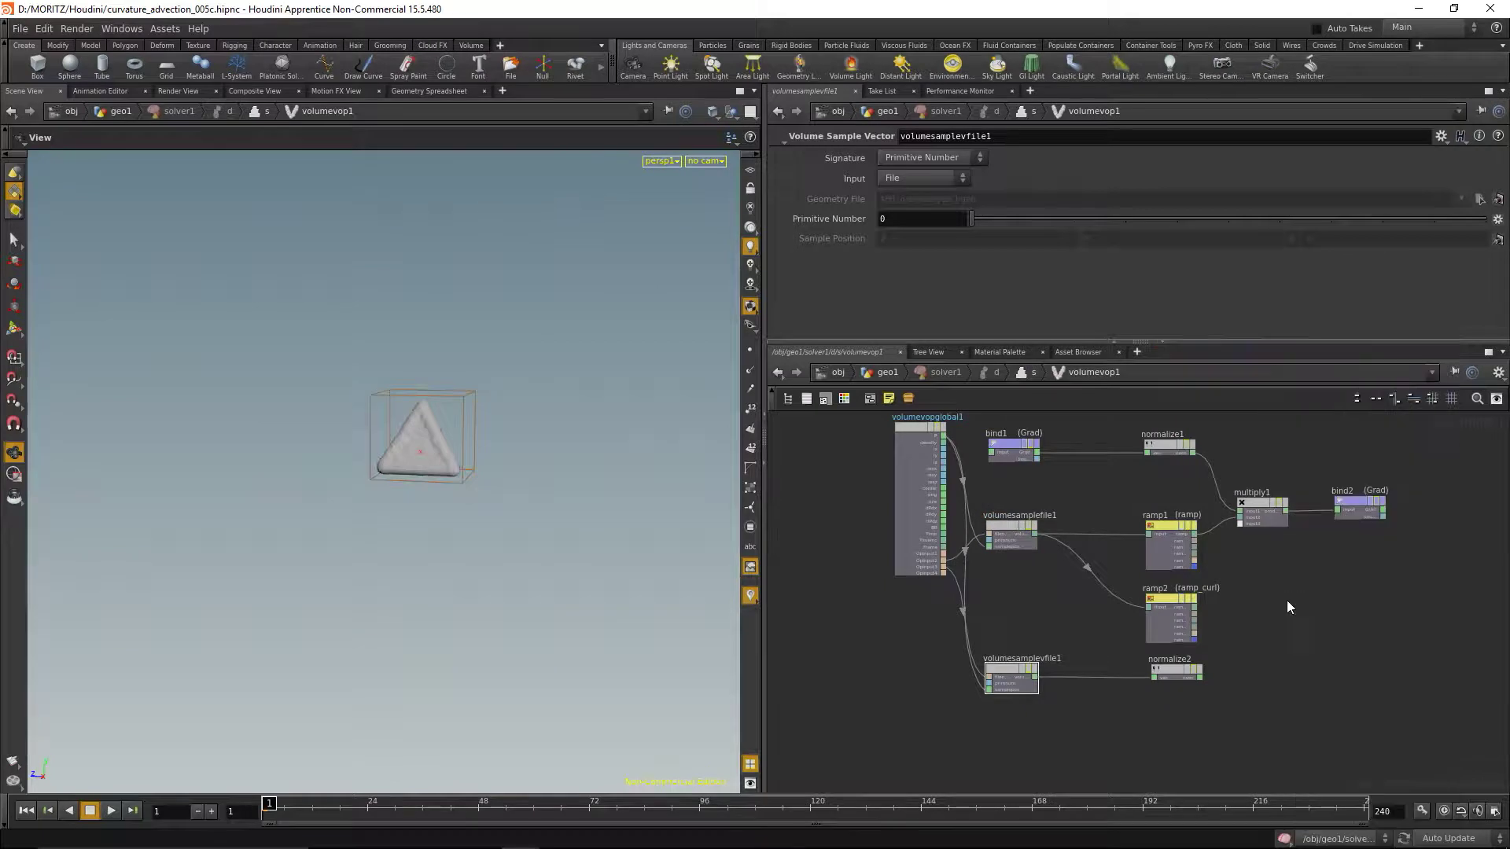
{"action": "key", "text": "Return"}
{"action": "left_click_drag", "start_coordinate": [1199, 677], "coordinate": [1255, 586]}
Move bind2 further from multiply1 and add an Add node beside multiply2.
{"action": "left_click_drag", "start_coordinate": [1364, 504], "coordinate": [1396, 505]}
{"action": "key", "text": "Tab"}
{"action": "type", "text": "add"}
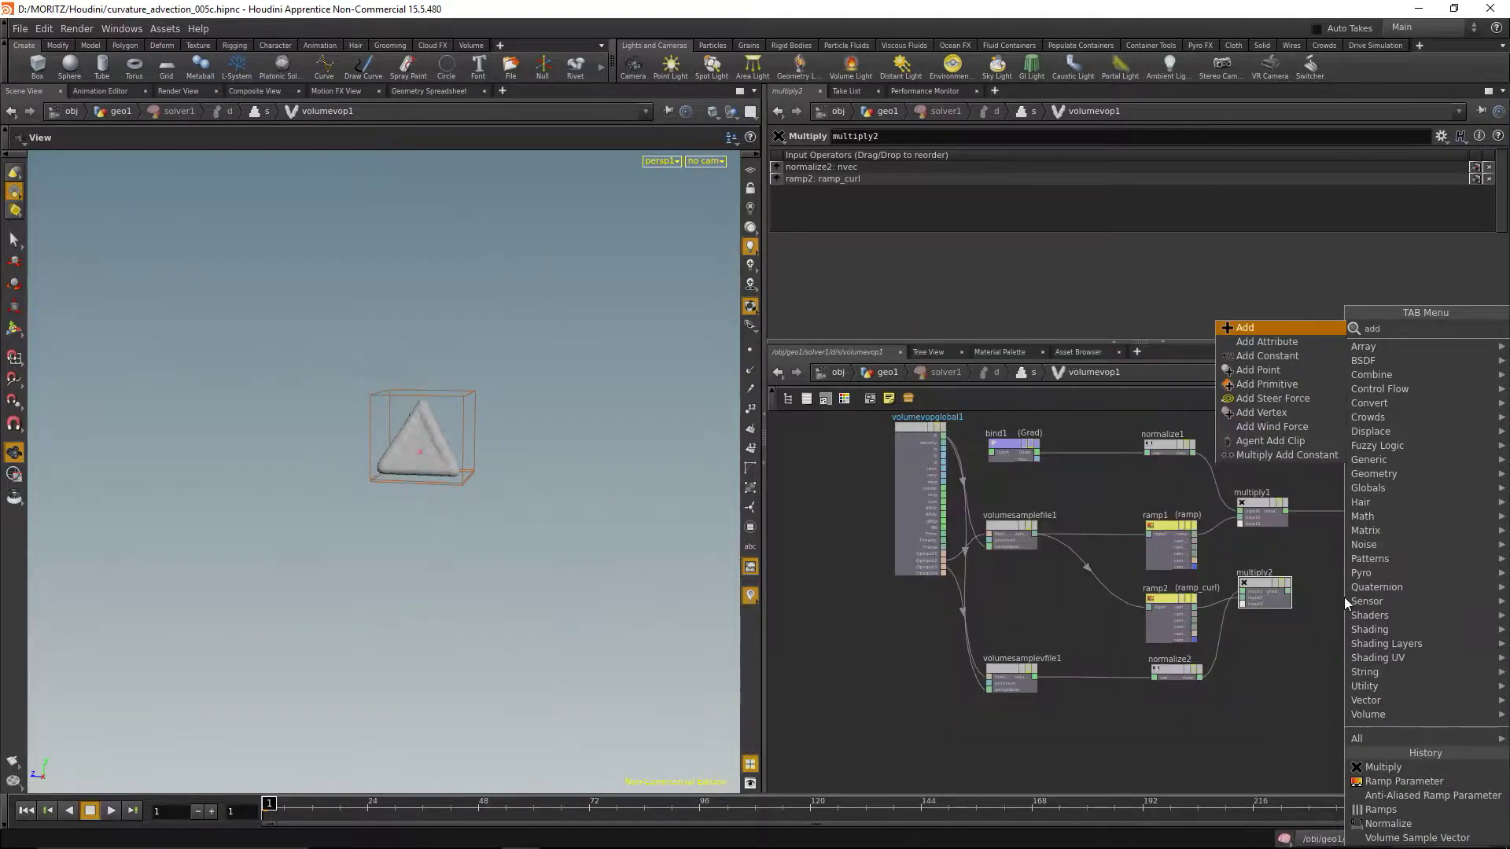
{"action": "key", "text": "Return"}
{"action": "left_click", "coordinate": [1347, 599]}
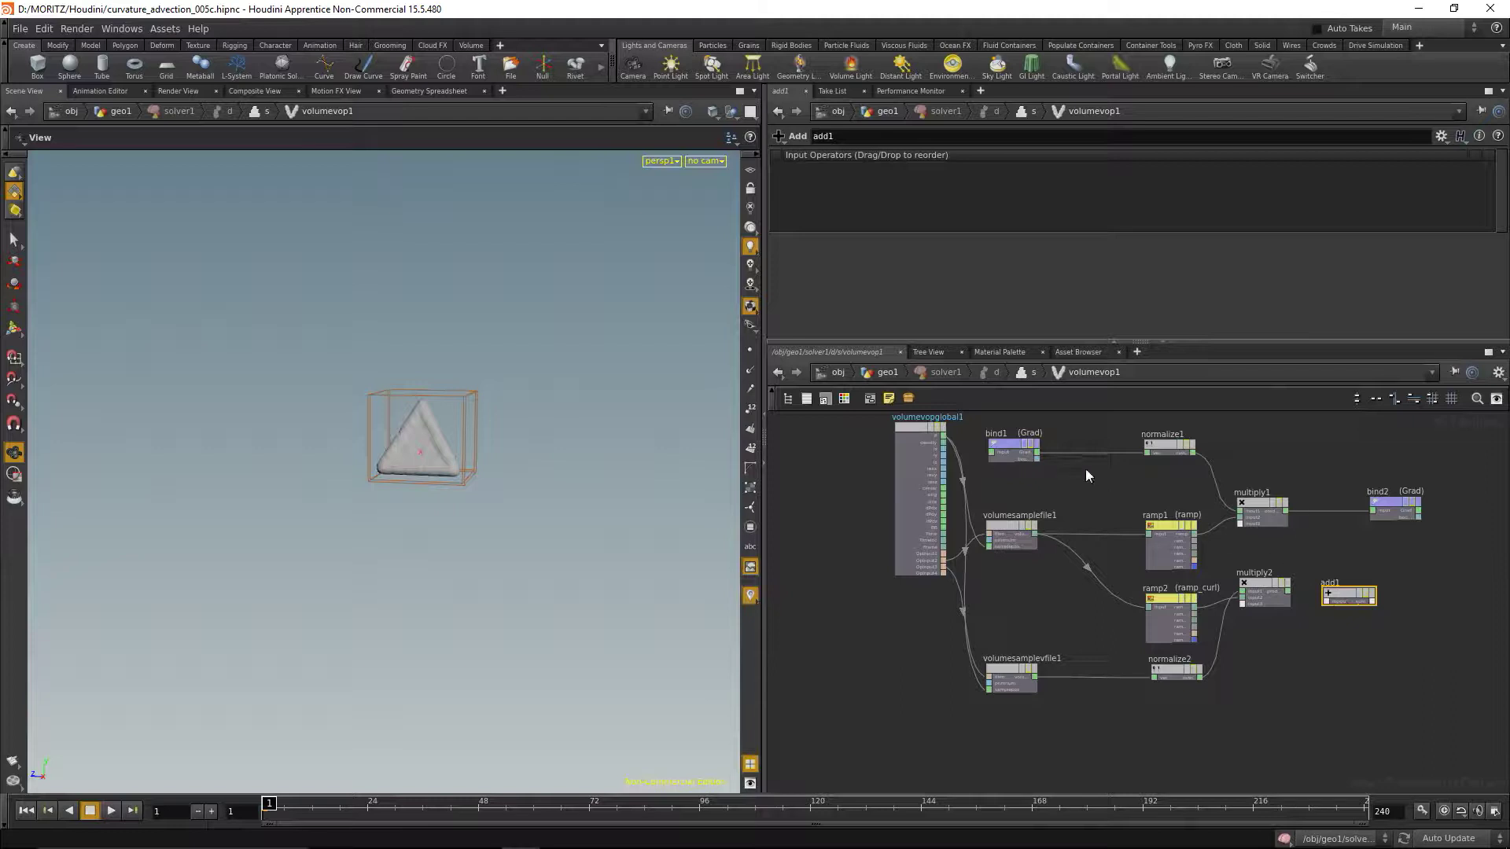
Wire multiply1 and multiply2 into add1, feed its sum into bind2, and shift the normalize, ramp and downstream nodes closer to the sampling nodes.
{"action": "left_click_drag", "start_coordinate": [1341, 599], "coordinate": [1352, 560]}
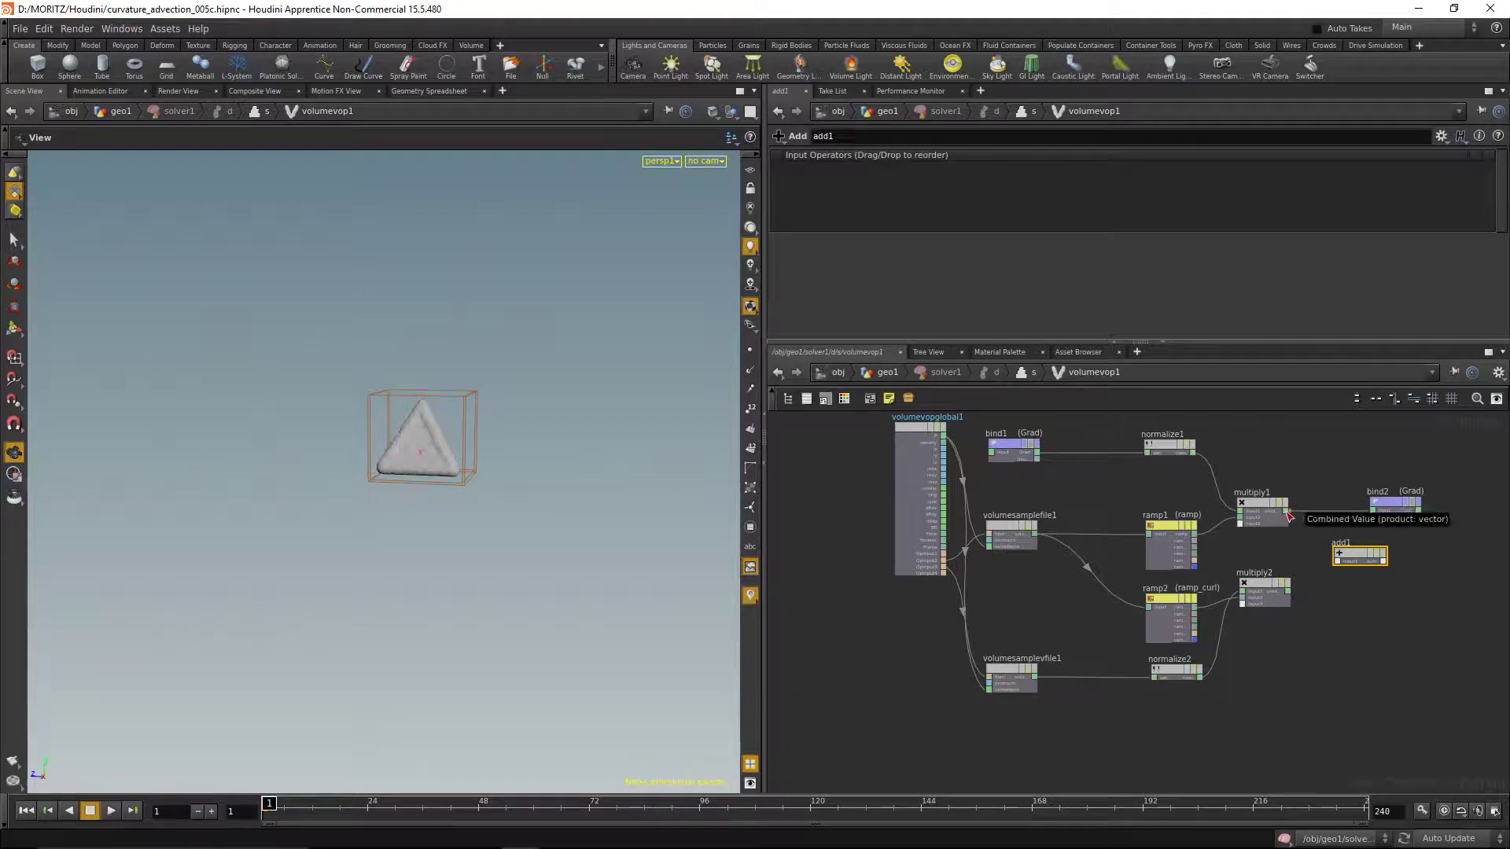
{"action": "left_click_drag", "start_coordinate": [1289, 516], "coordinate": [1337, 561]}
{"action": "left_click_drag", "start_coordinate": [1393, 509], "coordinate": [1433, 541]}
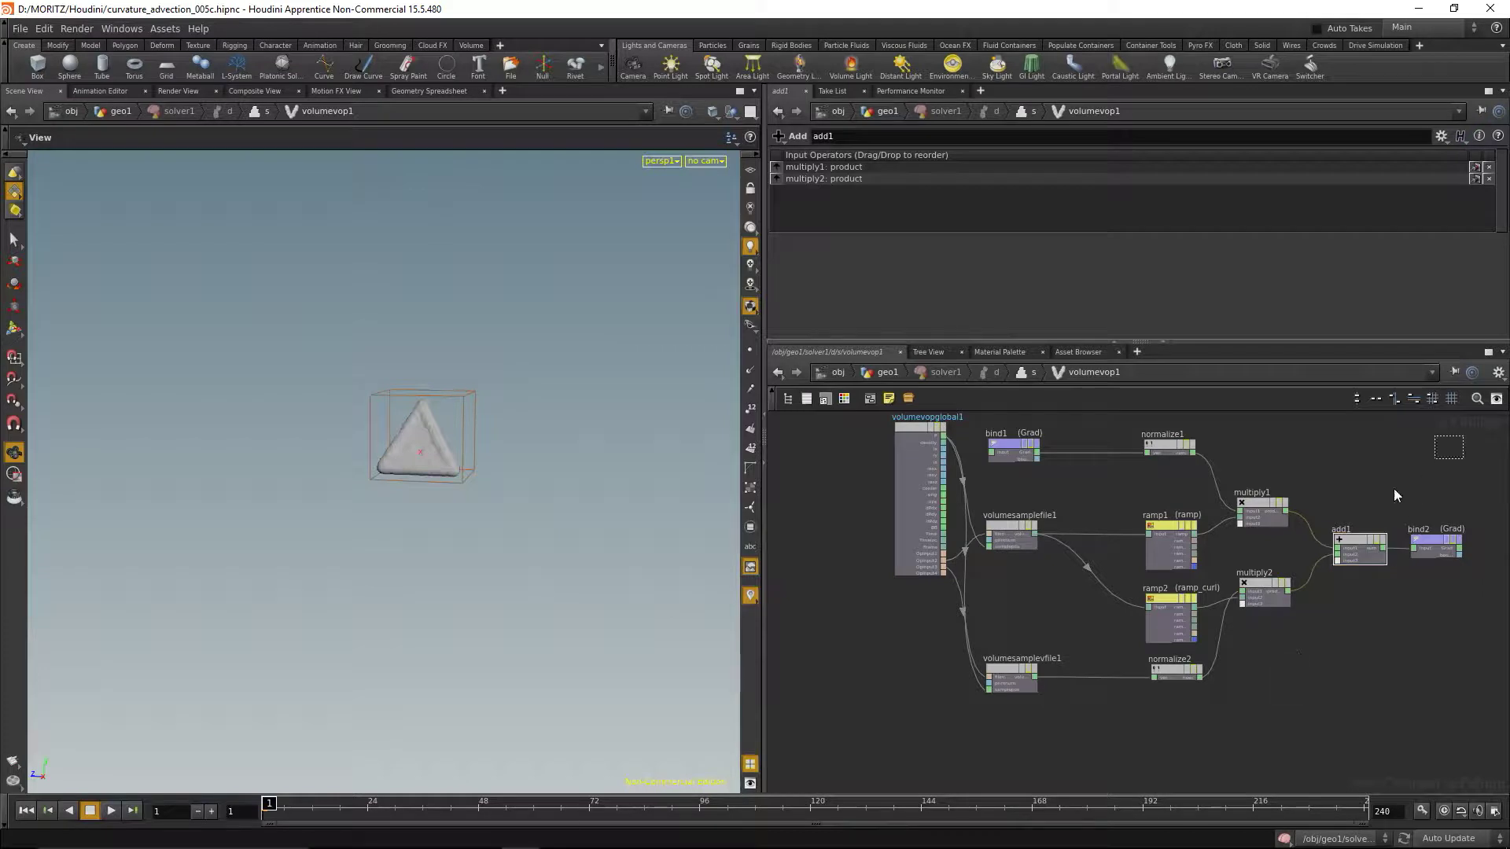
{"action": "left_click_drag", "start_coordinate": [1463, 435], "coordinate": [1147, 683]}
{"action": "left_click_drag", "start_coordinate": [1177, 455], "coordinate": [1121, 459]}
{"action": "left_click", "coordinate": [1277, 683]}
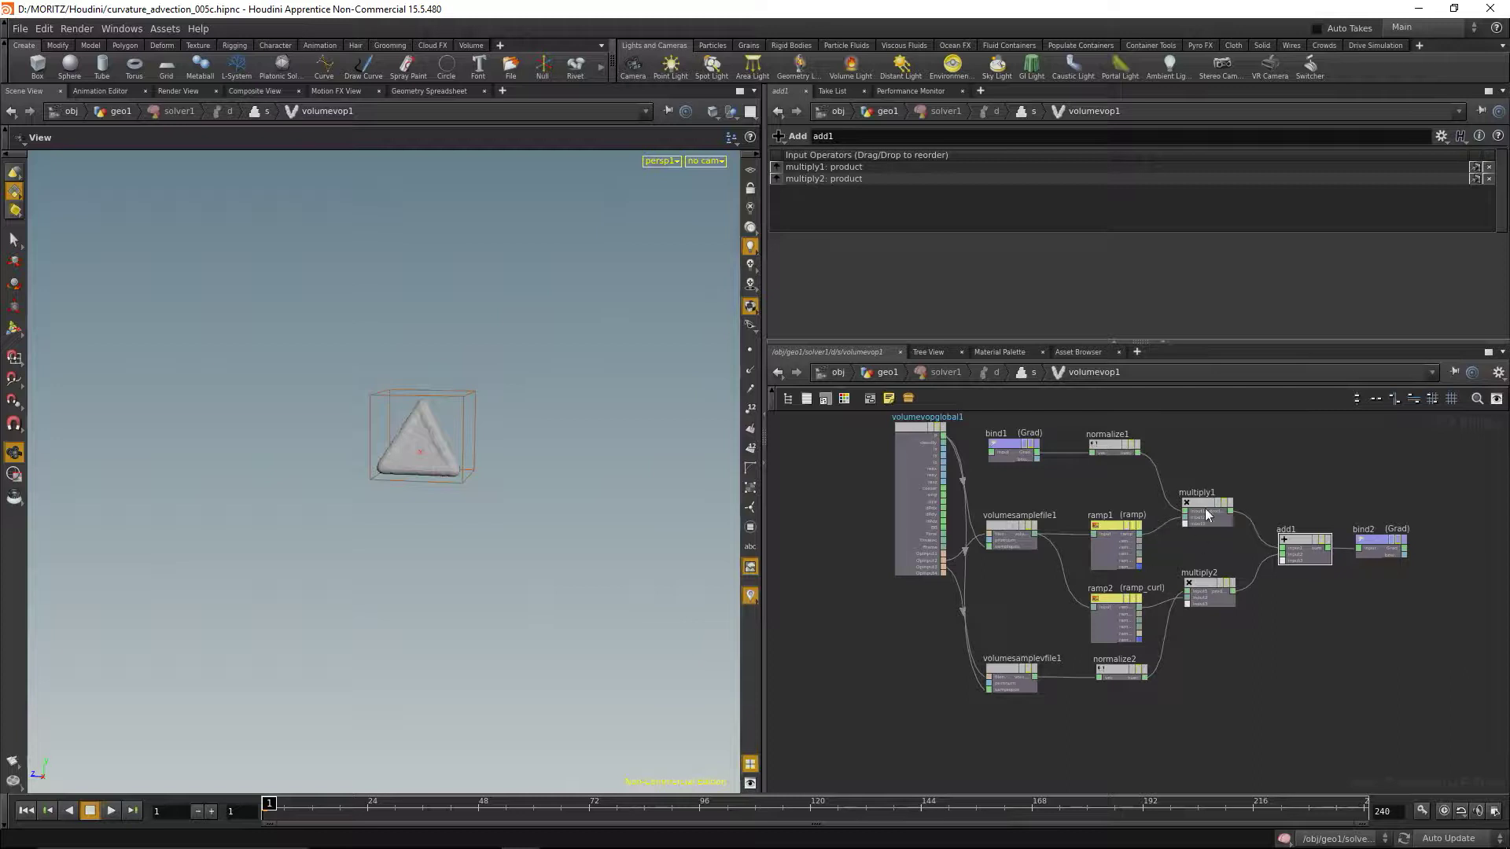
Rename ramp1's parameter to ramp_gradient and return to the network containing volumevop1.
{"action": "left_click", "coordinate": [1108, 539]}
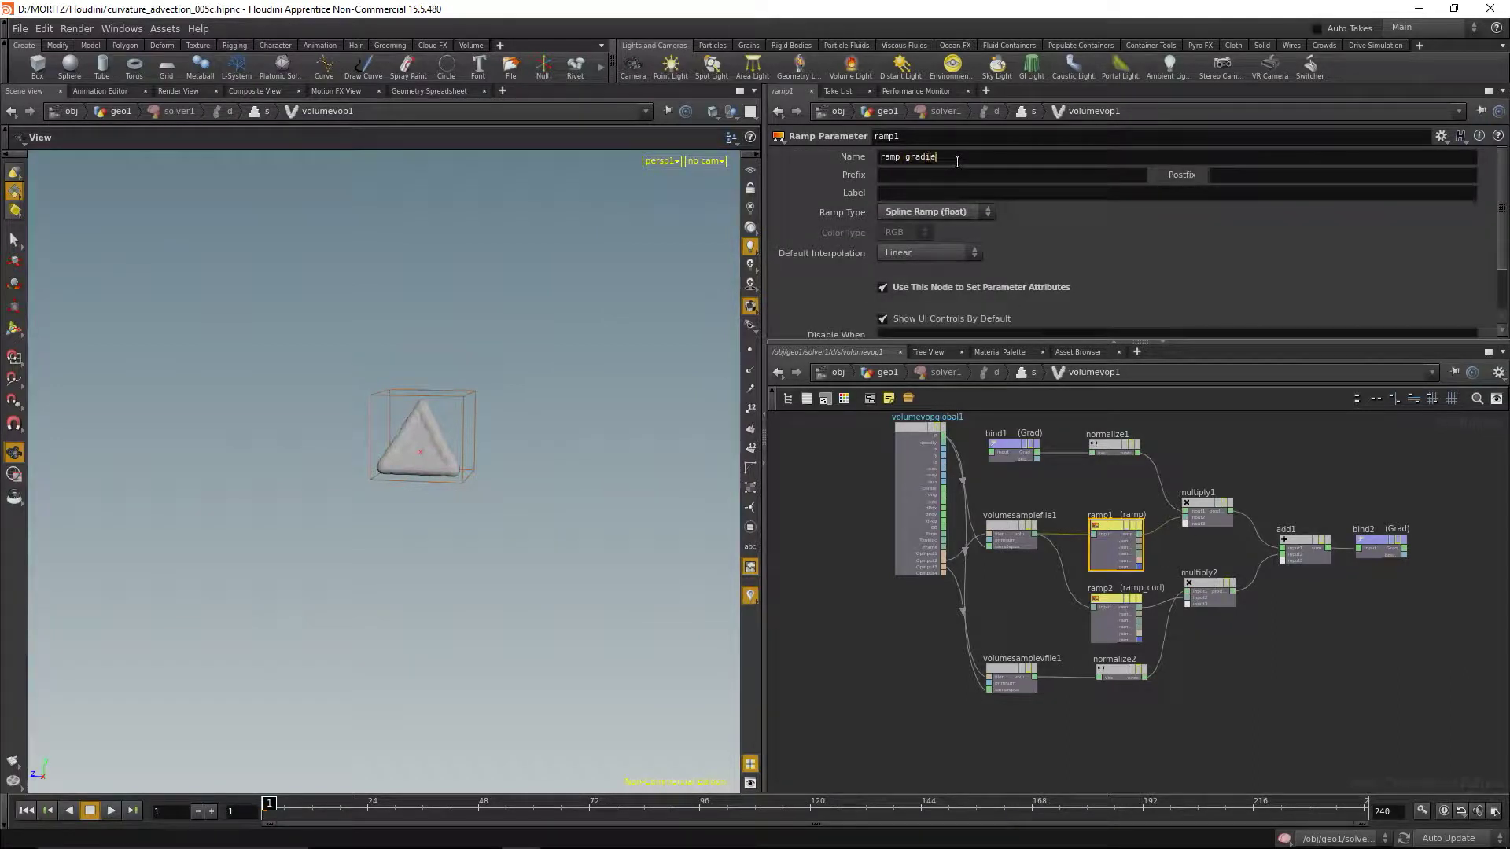
{"action": "left_click", "coordinate": [865, 684]}
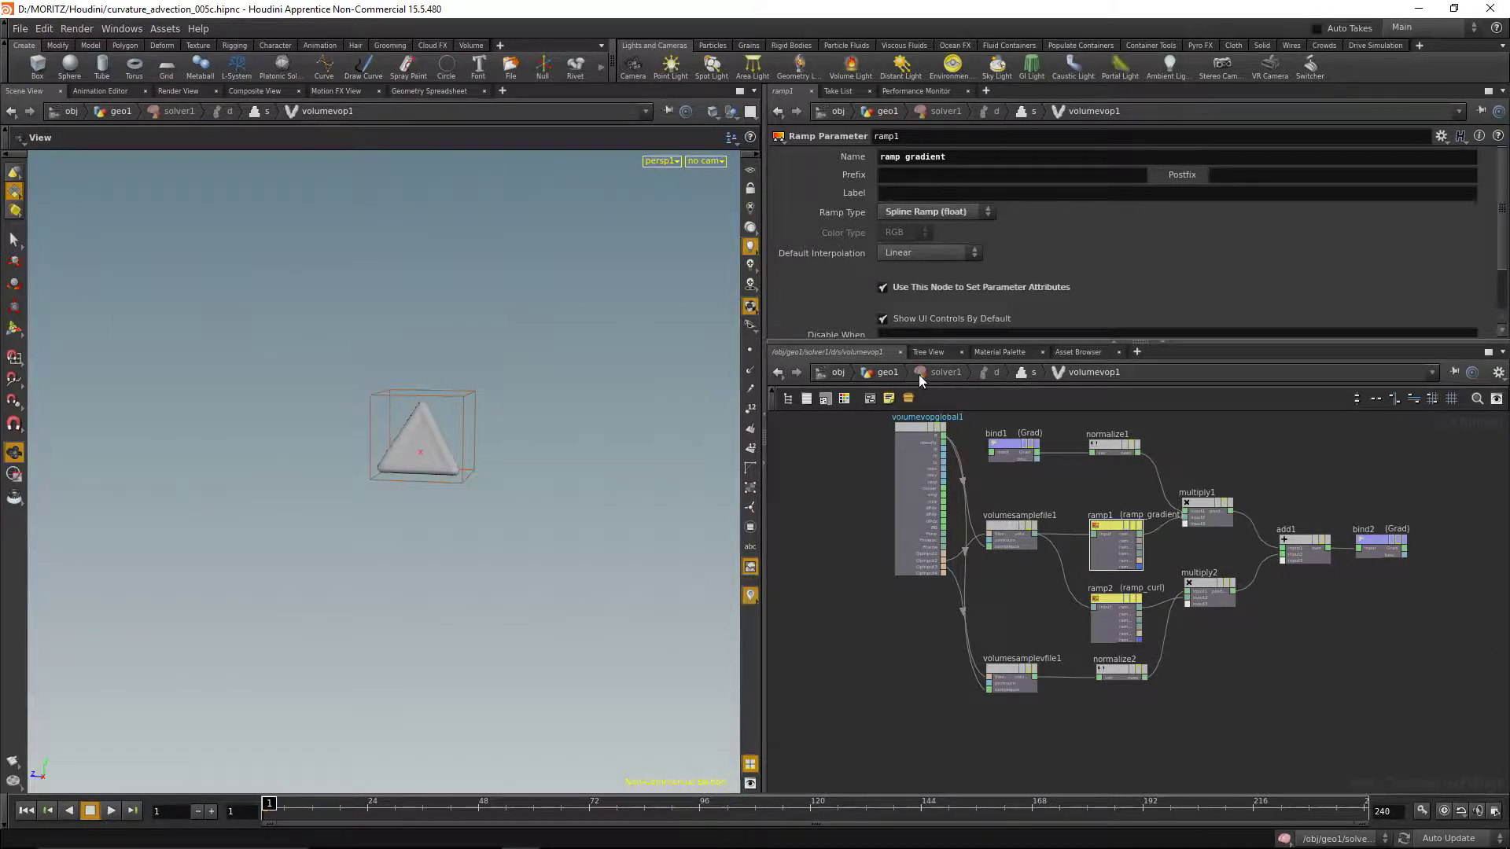
{"action": "left_click", "coordinate": [1033, 372]}
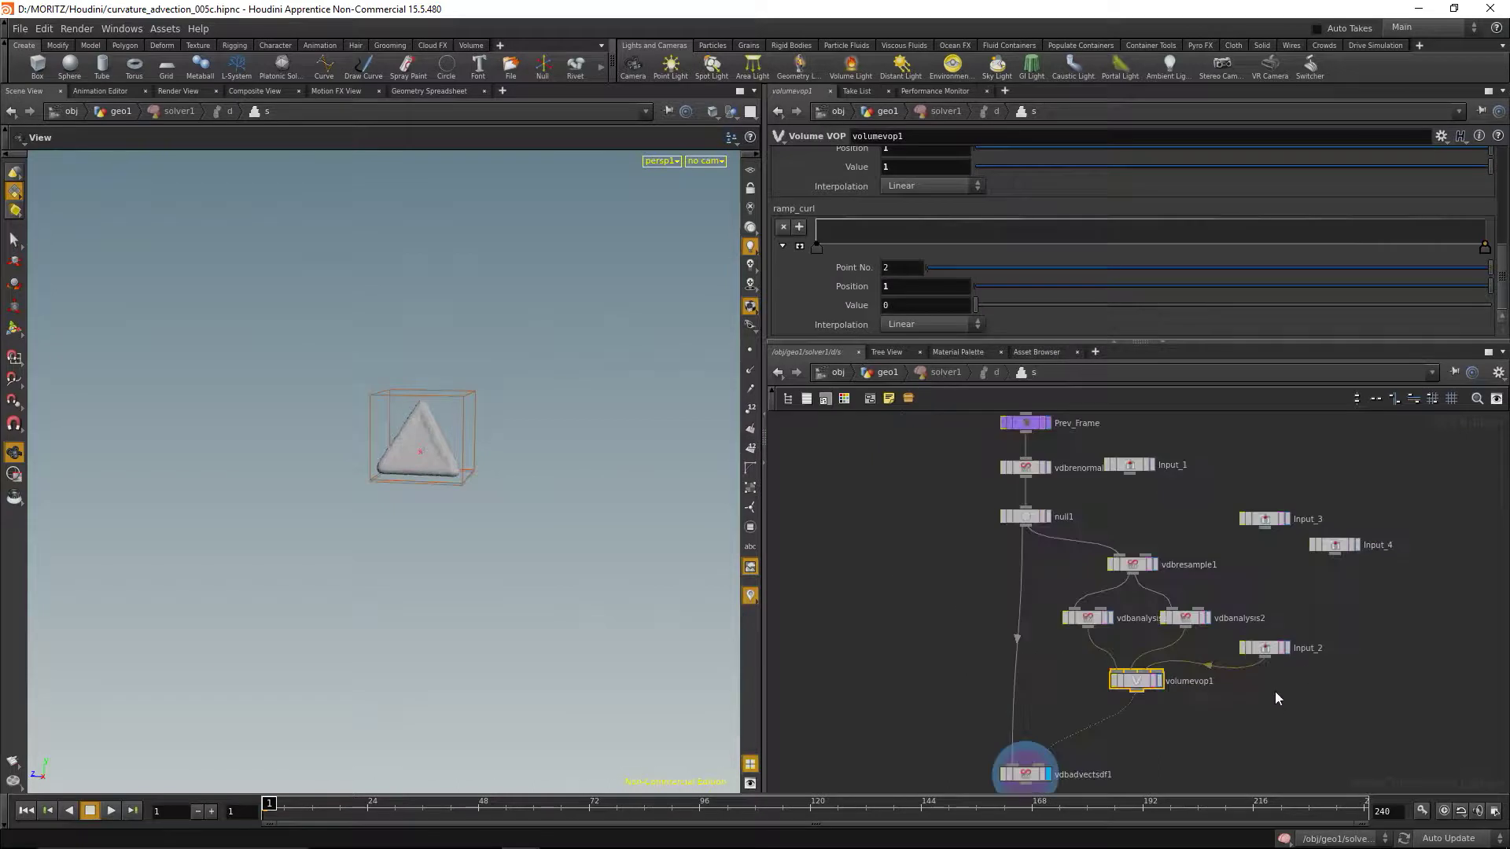
Play the simulation briefly from the geo1 level and rewind it to frame 1.
{"action": "middle_click_drag", "start_coordinate": [1224, 719], "coordinate": [1269, 631]}
{"action": "left_click", "coordinate": [887, 374]}
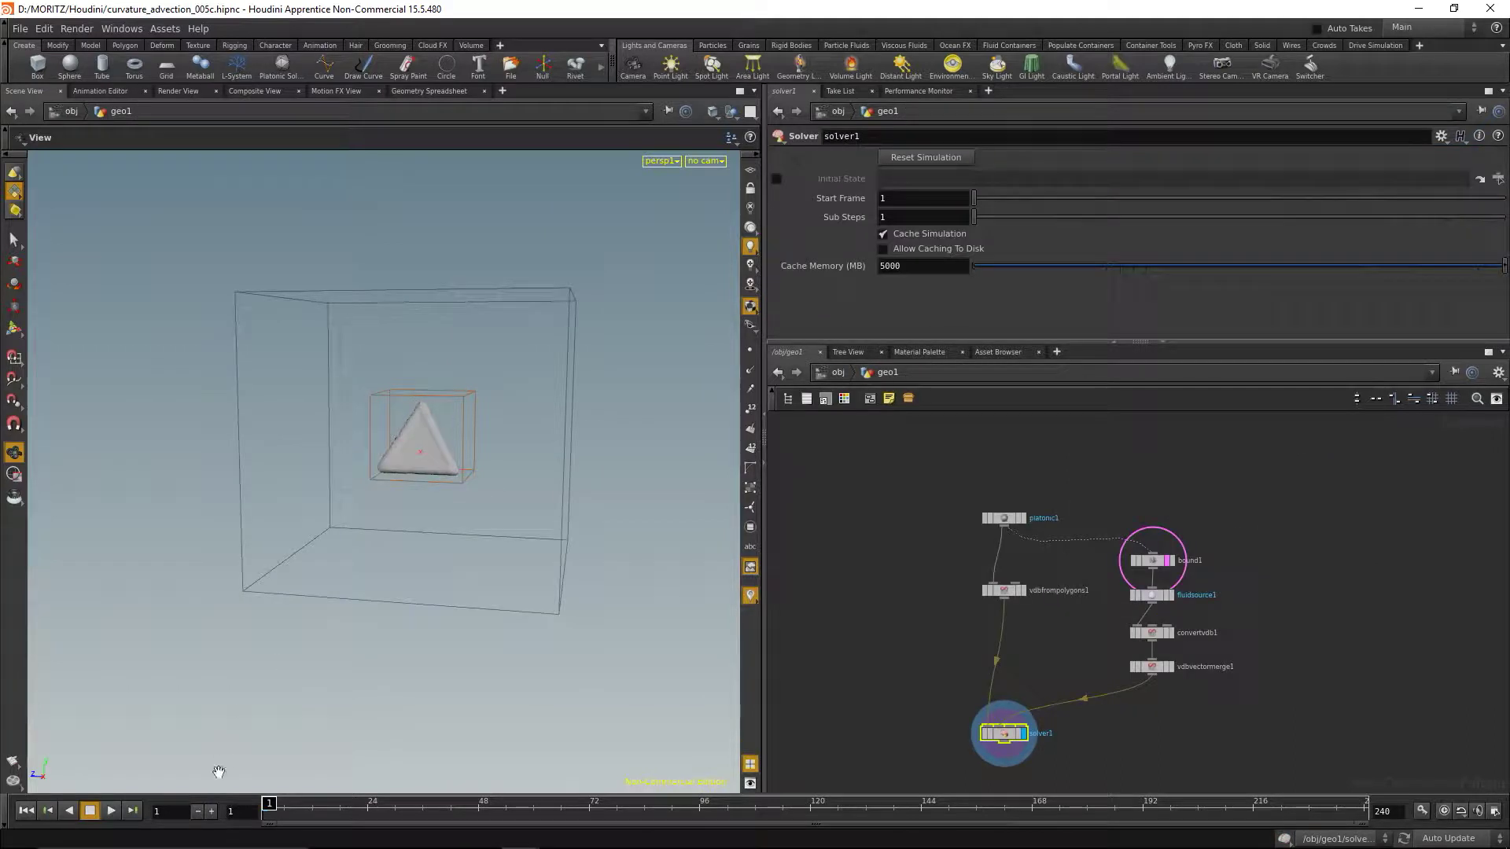
{"action": "left_click", "coordinate": [114, 814]}
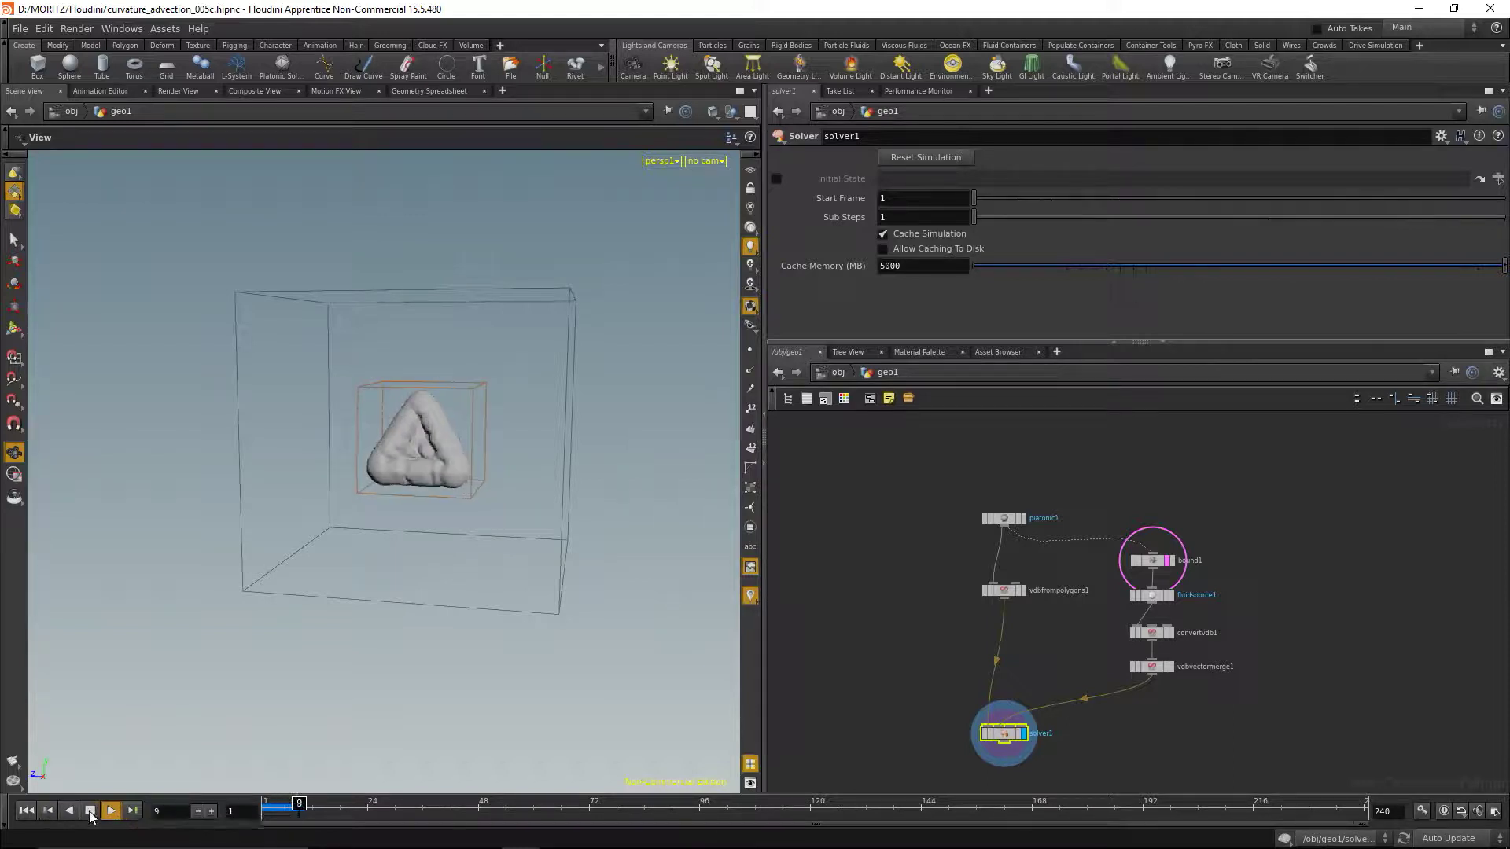
{"action": "left_click", "coordinate": [31, 810]}
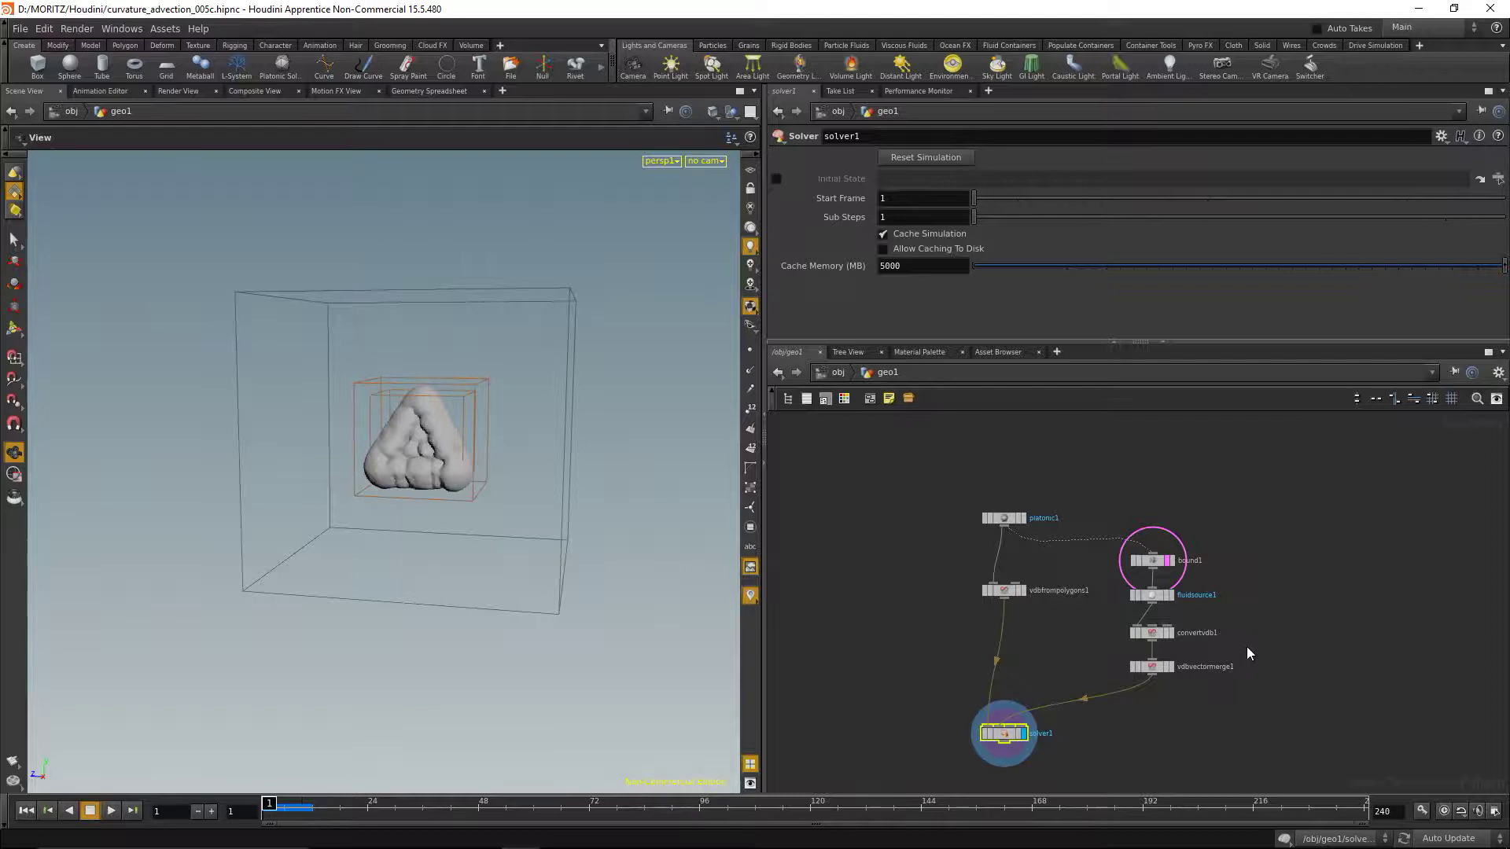
{"action": "scroll", "coordinate": [1244, 706], "scroll_direction": "up", "scroll_amount": 2}
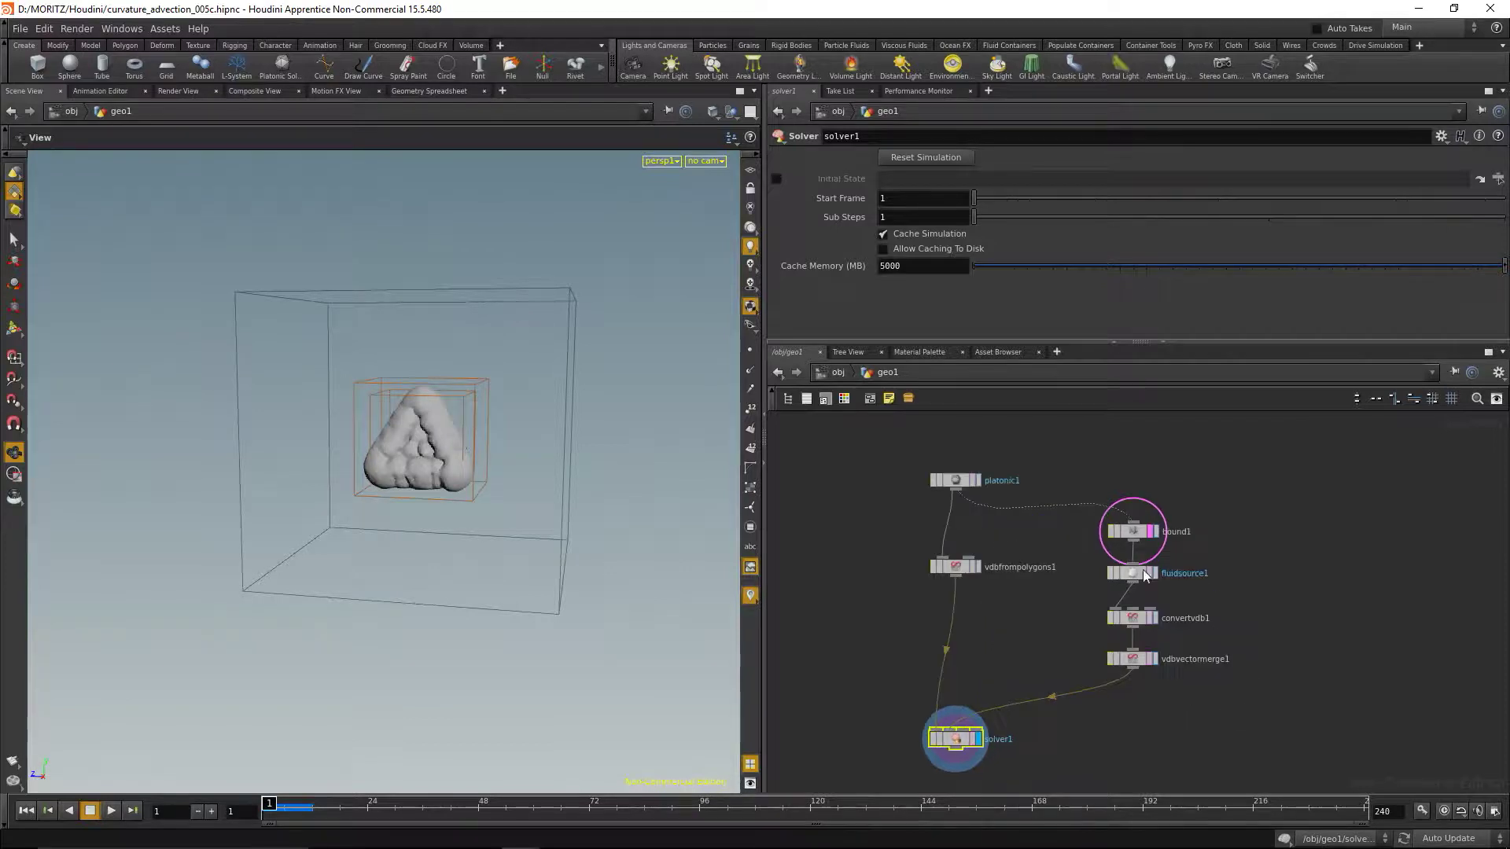
{"action": "left_click", "coordinate": [1132, 618]}
{"action": "left_click", "coordinate": [1154, 659]}
{"action": "left_click", "coordinate": [978, 739]}
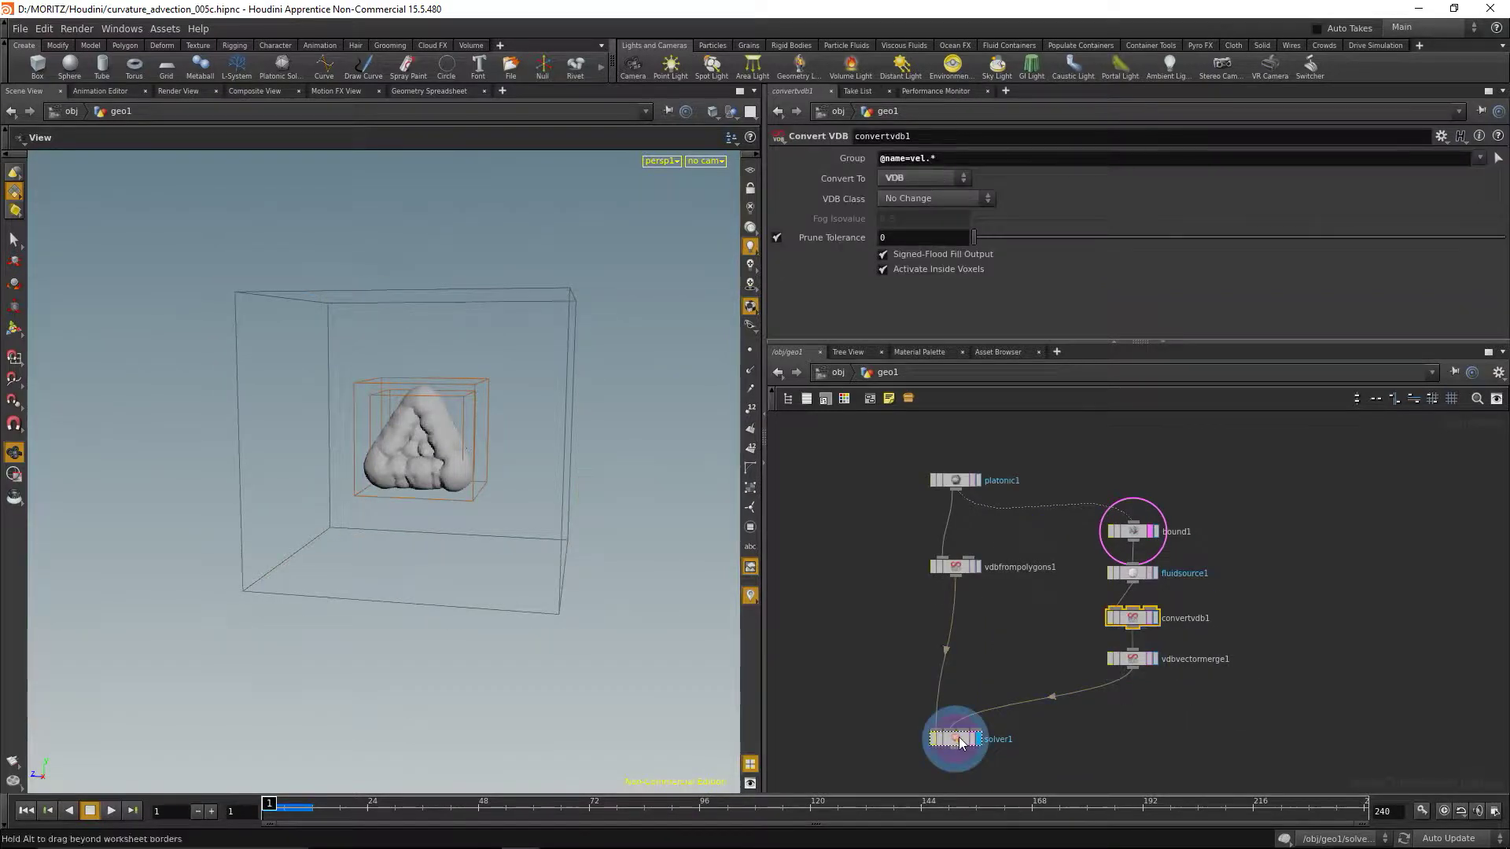
Inside solver1, enlarge the parameter pane and make volumevop1's ramp_curl rise linearly to value 1 at position 1.
{"action": "double_click", "coordinate": [959, 738]}
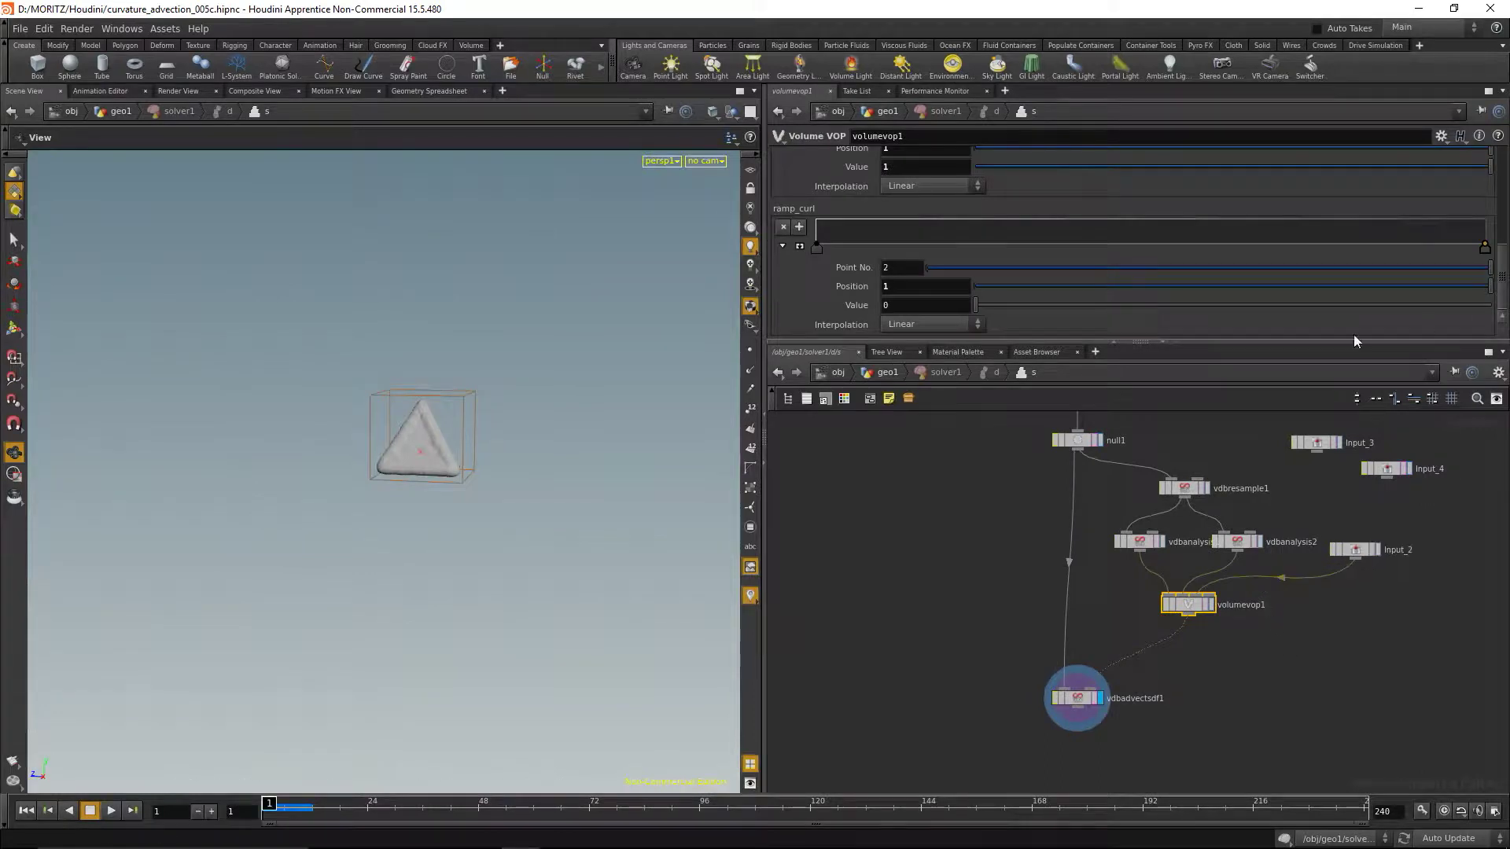
{"action": "left_click_drag", "start_coordinate": [1139, 344], "coordinate": [1105, 604]}
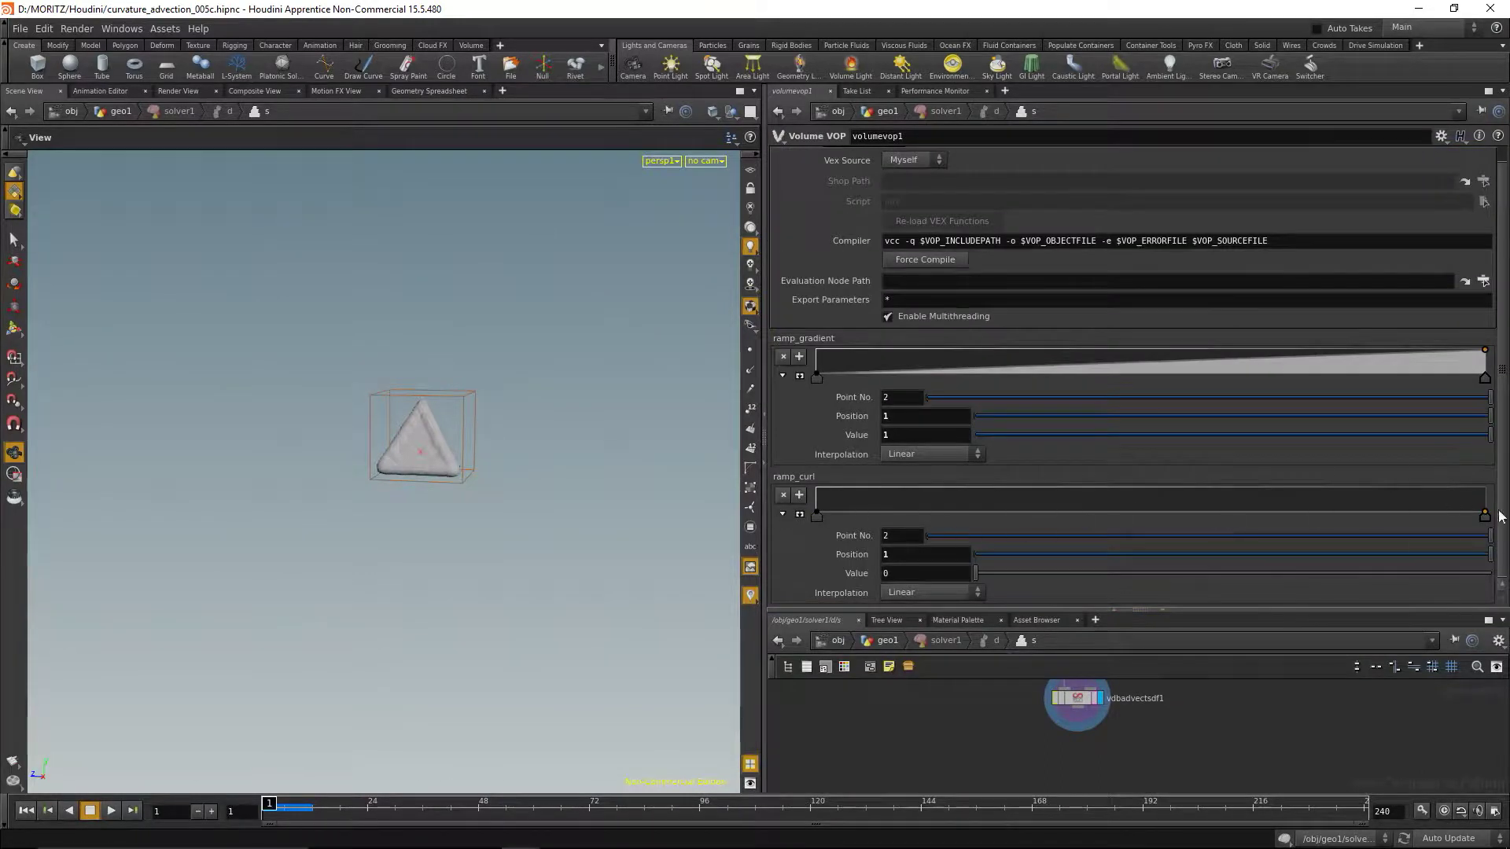
{"action": "left_click_drag", "start_coordinate": [1485, 515], "coordinate": [1337, 566]}
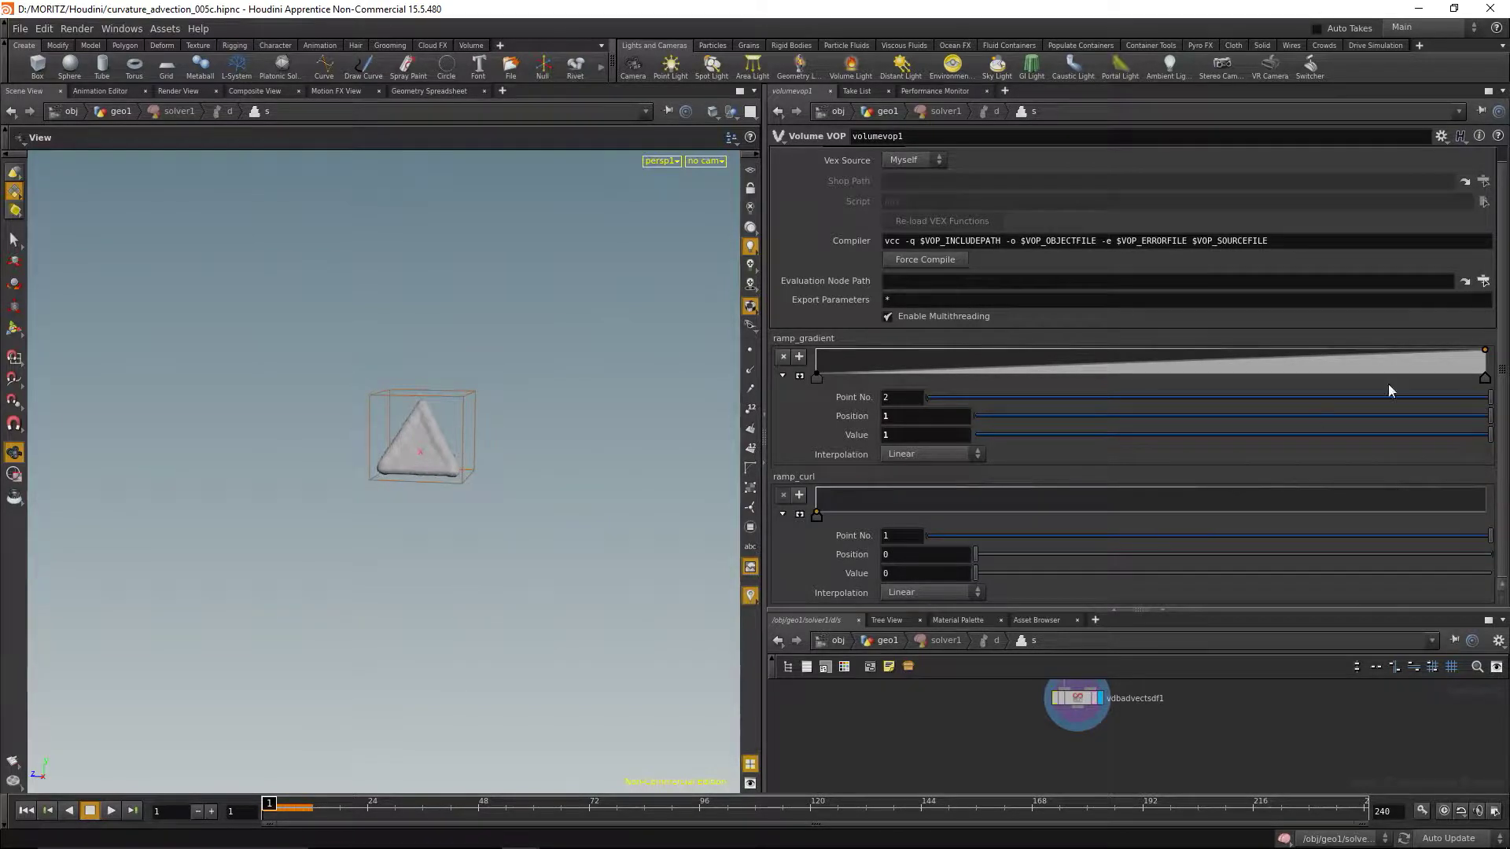
{"action": "left_click_drag", "start_coordinate": [1454, 514], "coordinate": [1492, 492]}
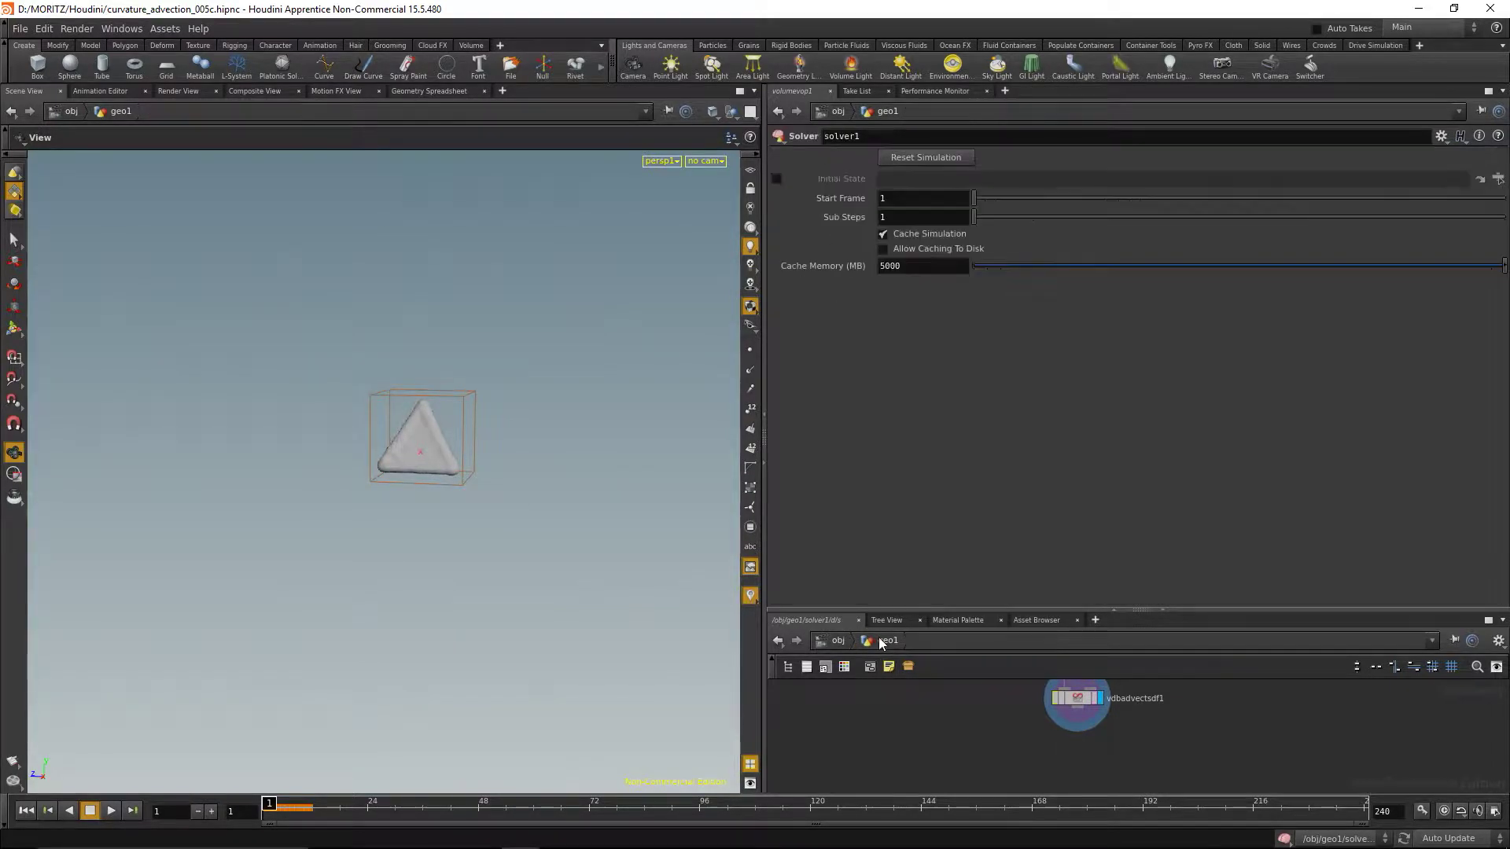
Play the simulation in geo1 to frame 25, inspect the grown shape from several sides, and enlarge the network editor pane again.
{"action": "left_click", "coordinate": [881, 640]}
{"action": "left_click", "coordinate": [111, 810]}
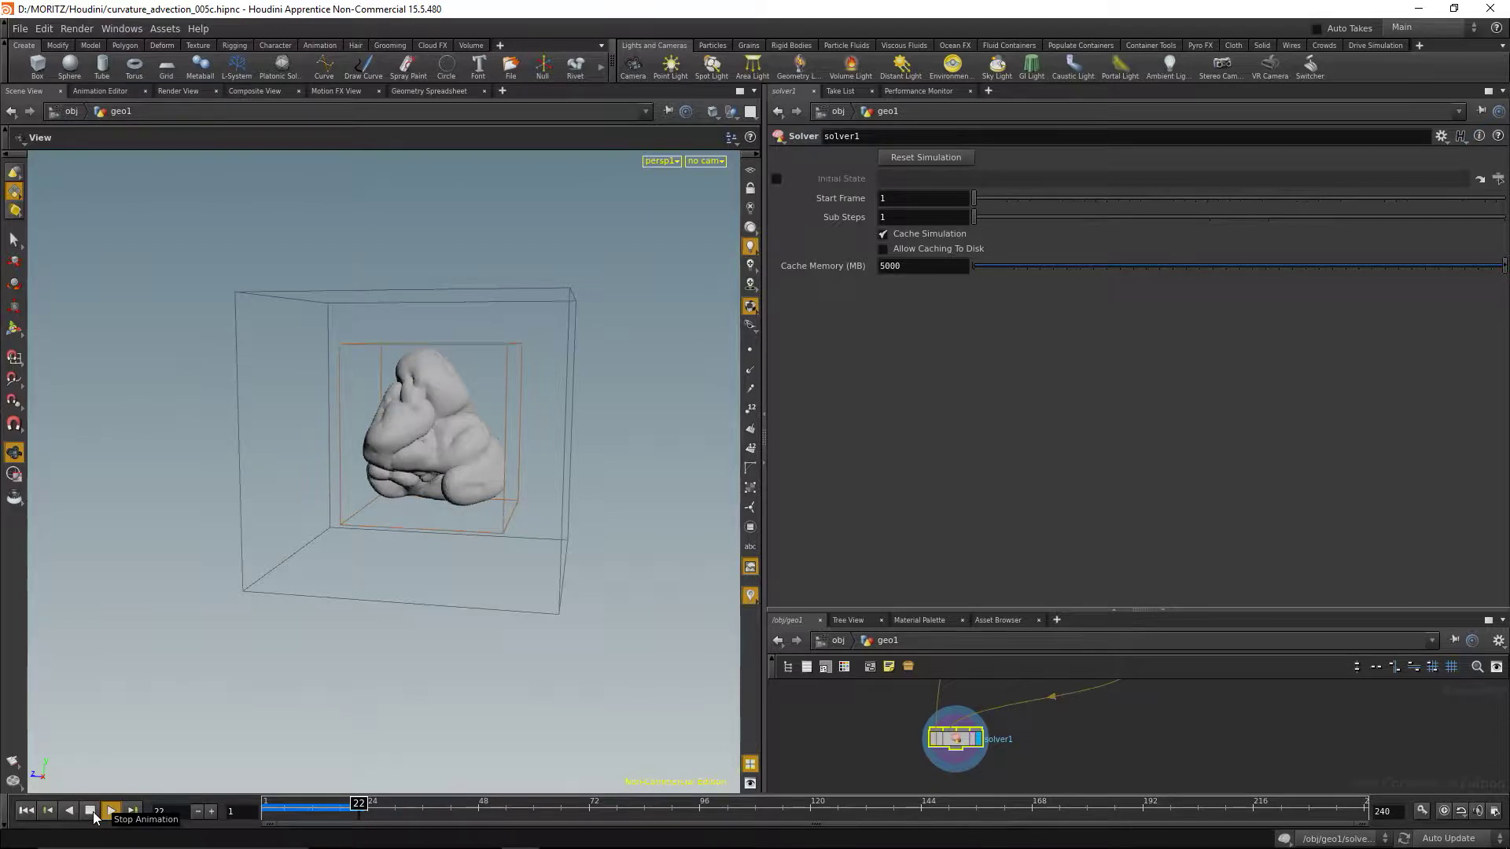
{"action": "left_click", "coordinate": [93, 814]}
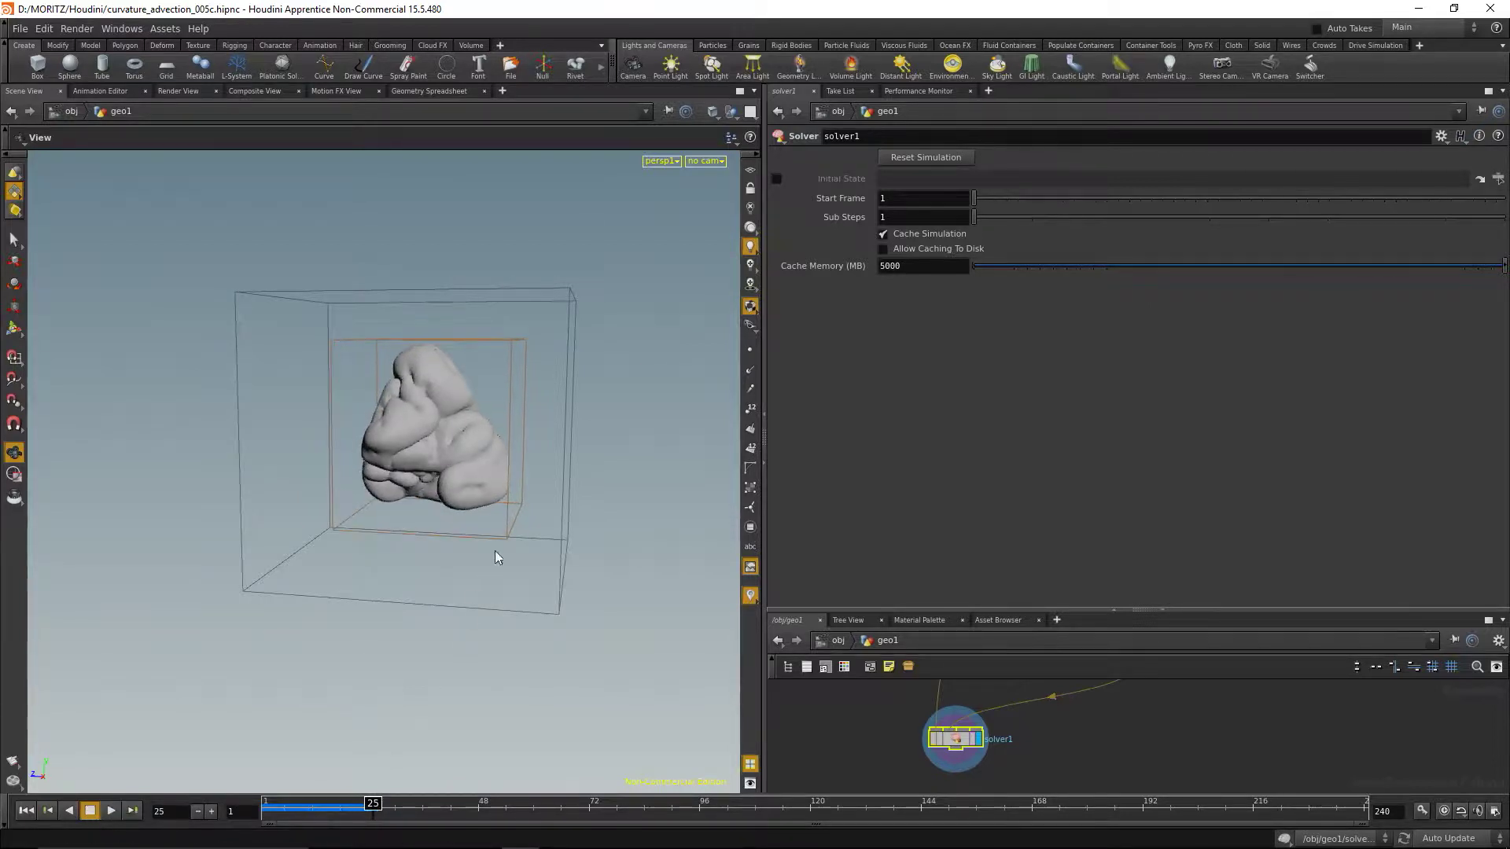
{"action": "left_click_drag", "start_coordinate": [441, 431], "coordinate": [337, 438]}
{"action": "mouse_move", "coordinate": [455, 505]}
{"action": "left_mouse_down"}
{"action": "mouse_move", "coordinate": [344, 513]}
{"action": "mouse_move", "coordinate": [472, 512]}
{"action": "mouse_move", "coordinate": [543, 465]}
{"action": "mouse_move", "coordinate": [410, 499]}
{"action": "mouse_move", "coordinate": [246, 475]}
{"action": "mouse_move", "coordinate": [468, 519]}
{"action": "left_mouse_up"}
{"action": "left_click_drag", "start_coordinate": [1146, 616], "coordinate": [1146, 358]}
{"action": "left_click_drag", "start_coordinate": [488, 516], "coordinate": [330, 581]}
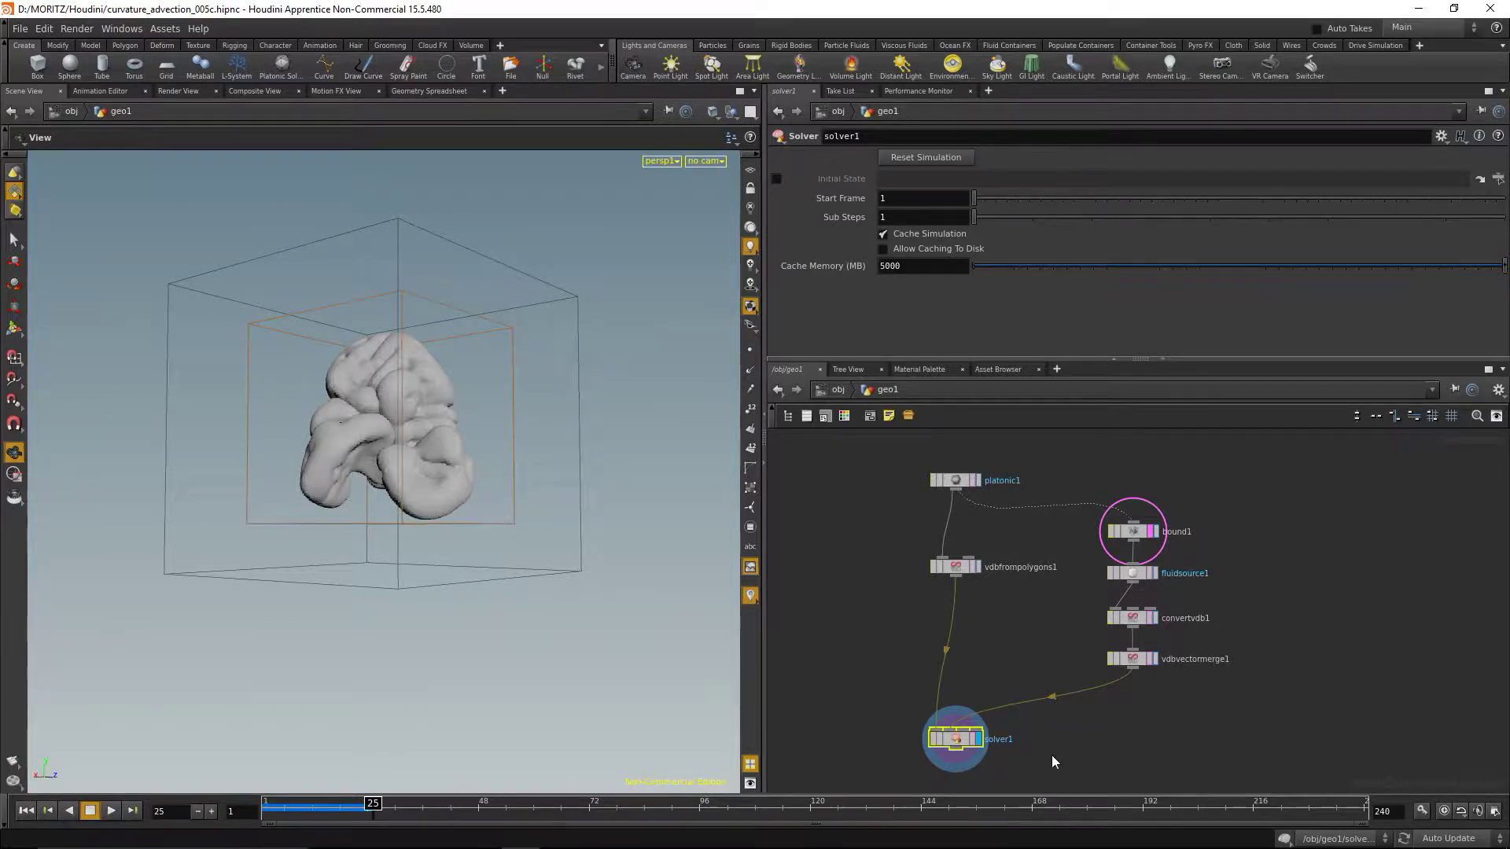
Review the ramp_curl settings on volumevop1 inside solver1 and the curl noise settings on fluidsource1.
{"action": "double_click", "coordinate": [960, 736]}
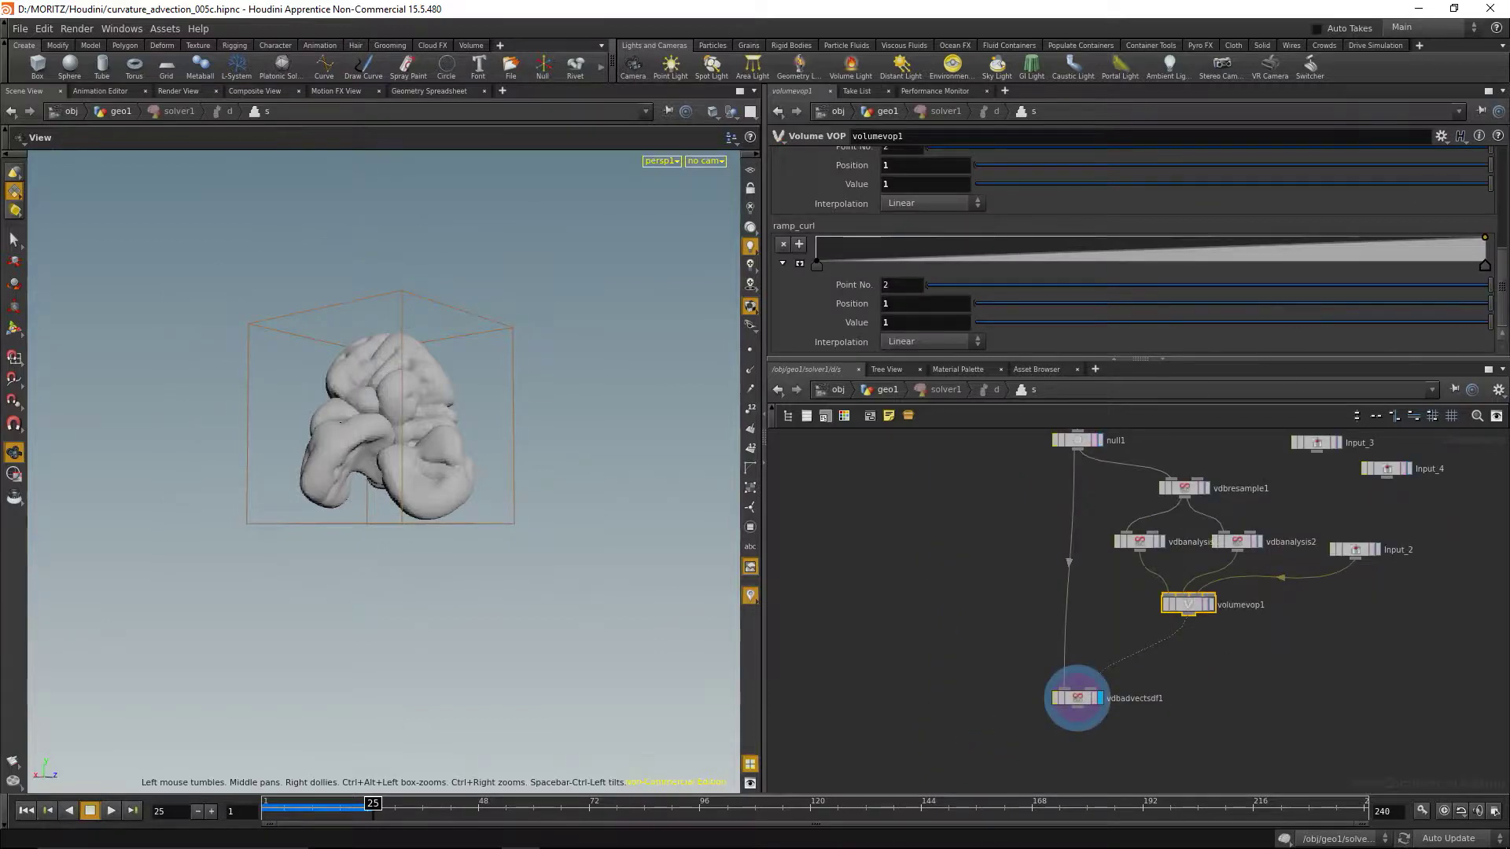
{"action": "mouse_move", "coordinate": [1502, 289]}
{"action": "left_mouse_down"}
{"action": "mouse_move", "coordinate": [1501, 204]}
{"action": "mouse_move", "coordinate": [1504, 311]}
{"action": "left_mouse_up"}
{"action": "left_click", "coordinate": [910, 390]}
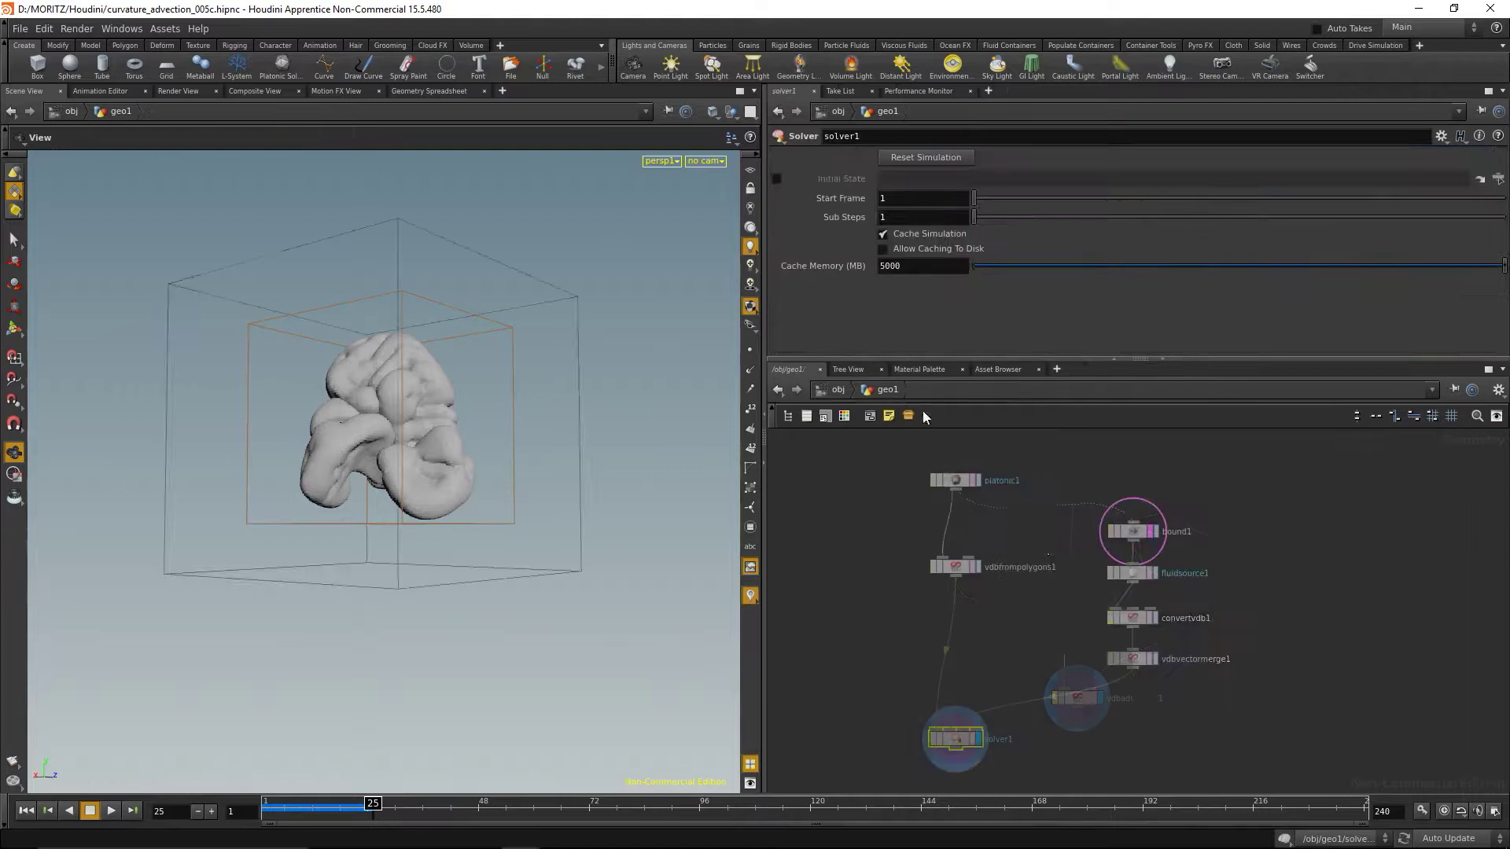
{"action": "left_click", "coordinate": [1130, 574]}
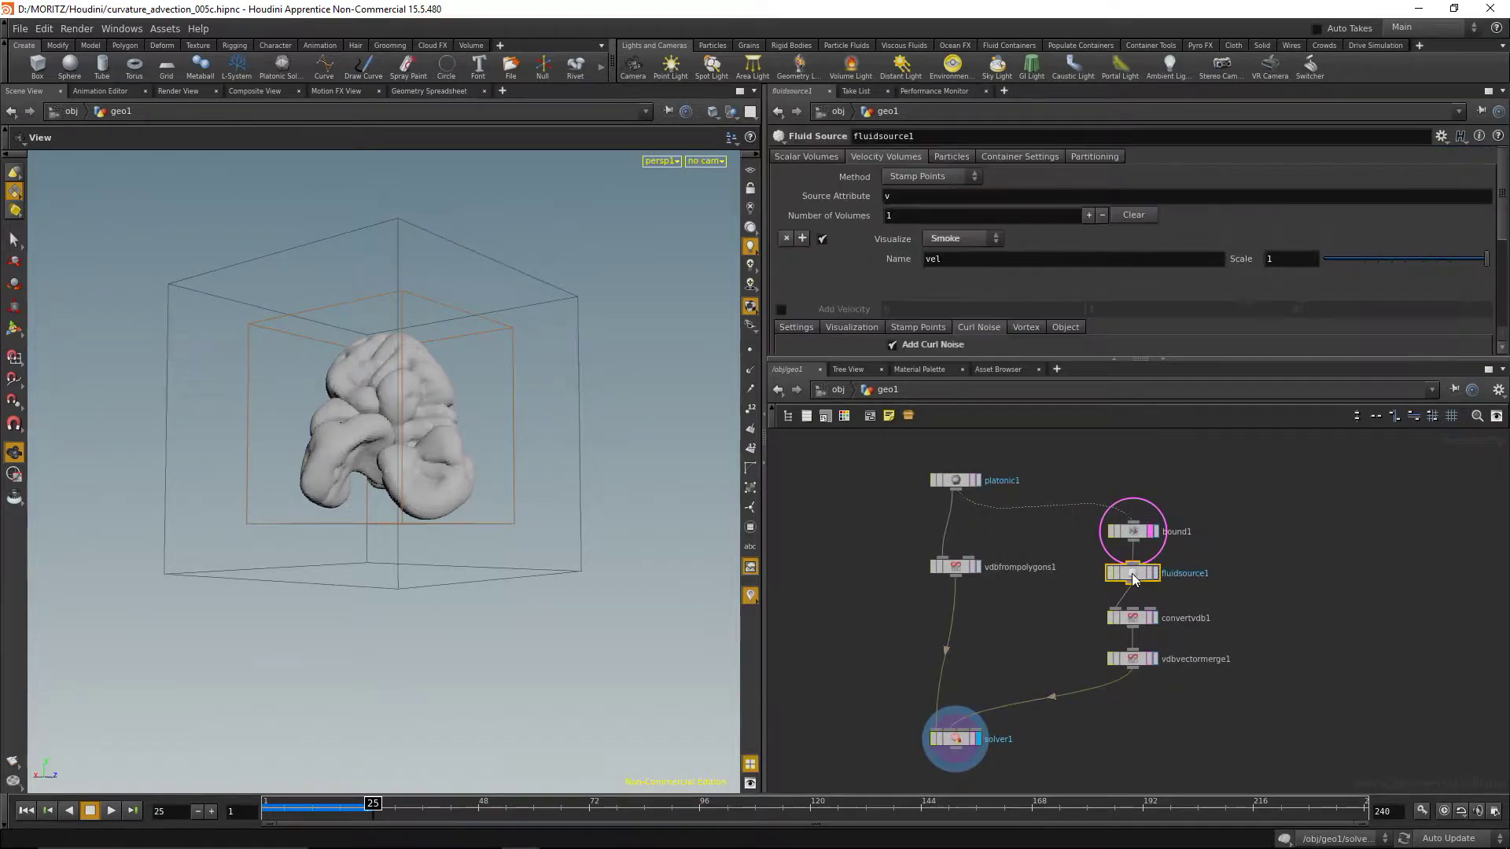
{"action": "scroll", "coordinate": [1132, 252], "scroll_direction": "down", "scroll_amount": 5}
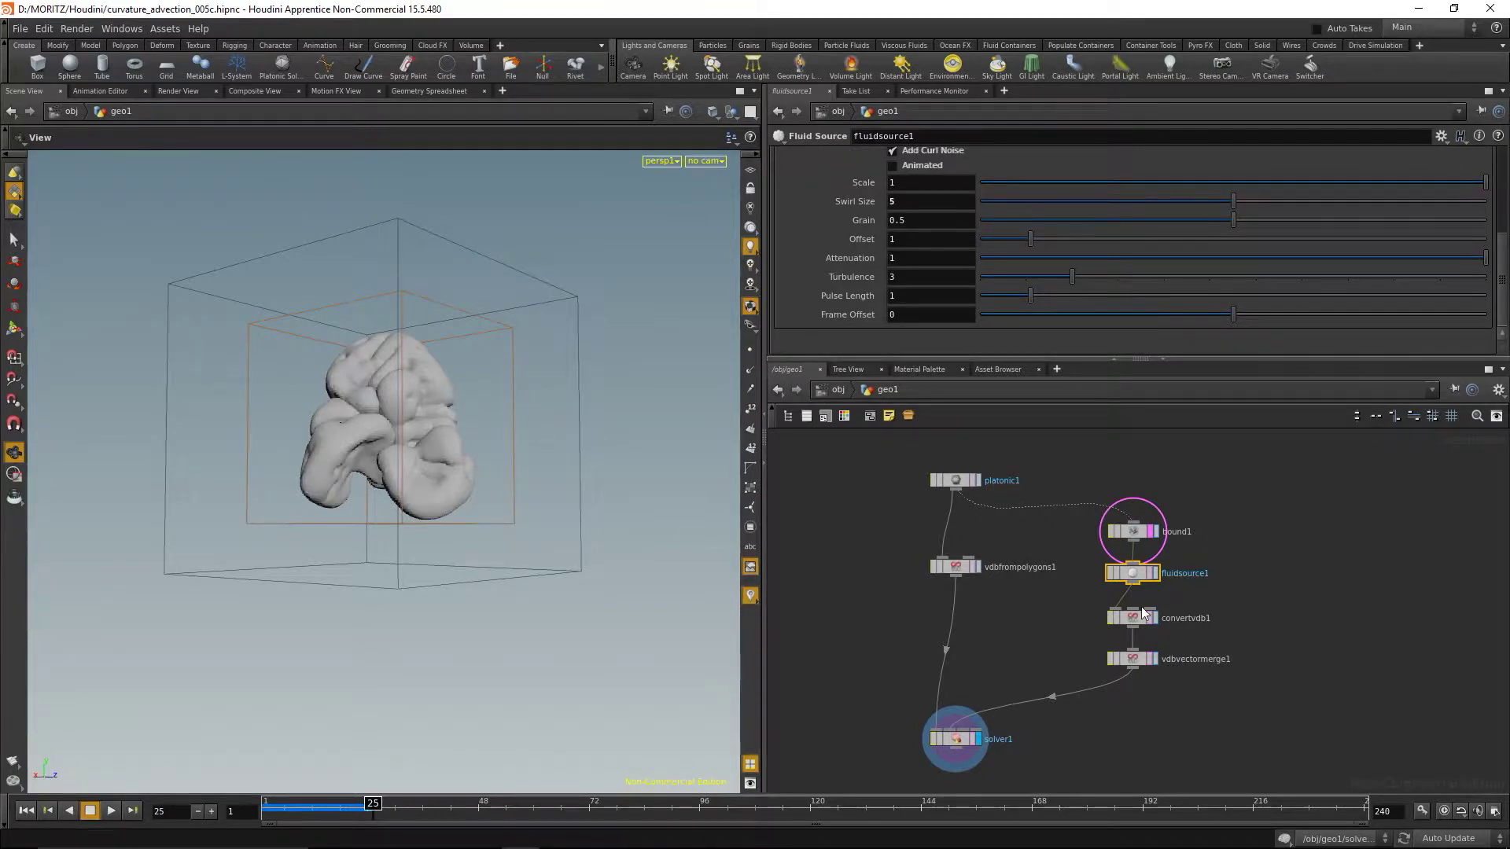
Rewind to frame 1, open volumevop1 inside solver1, and move the normalize, ramp and downstream nodes away from the sampling nodes.
{"action": "left_click", "coordinate": [26, 811]}
{"action": "double_click", "coordinate": [957, 737]}
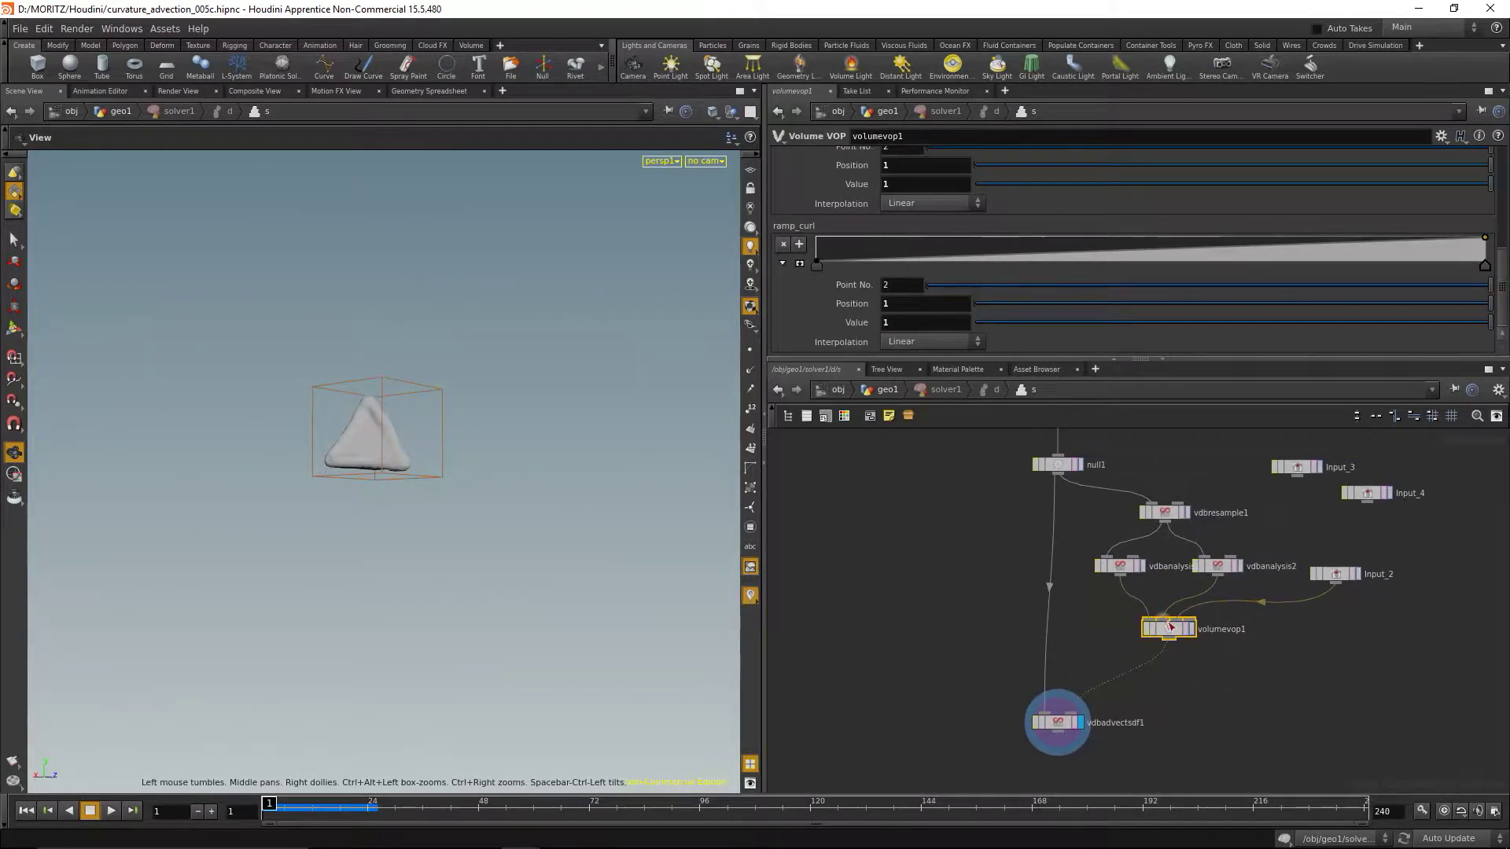
{"action": "key", "text": "i"}
{"action": "middle_click_drag", "start_coordinate": [1241, 653], "coordinate": [1223, 724]}
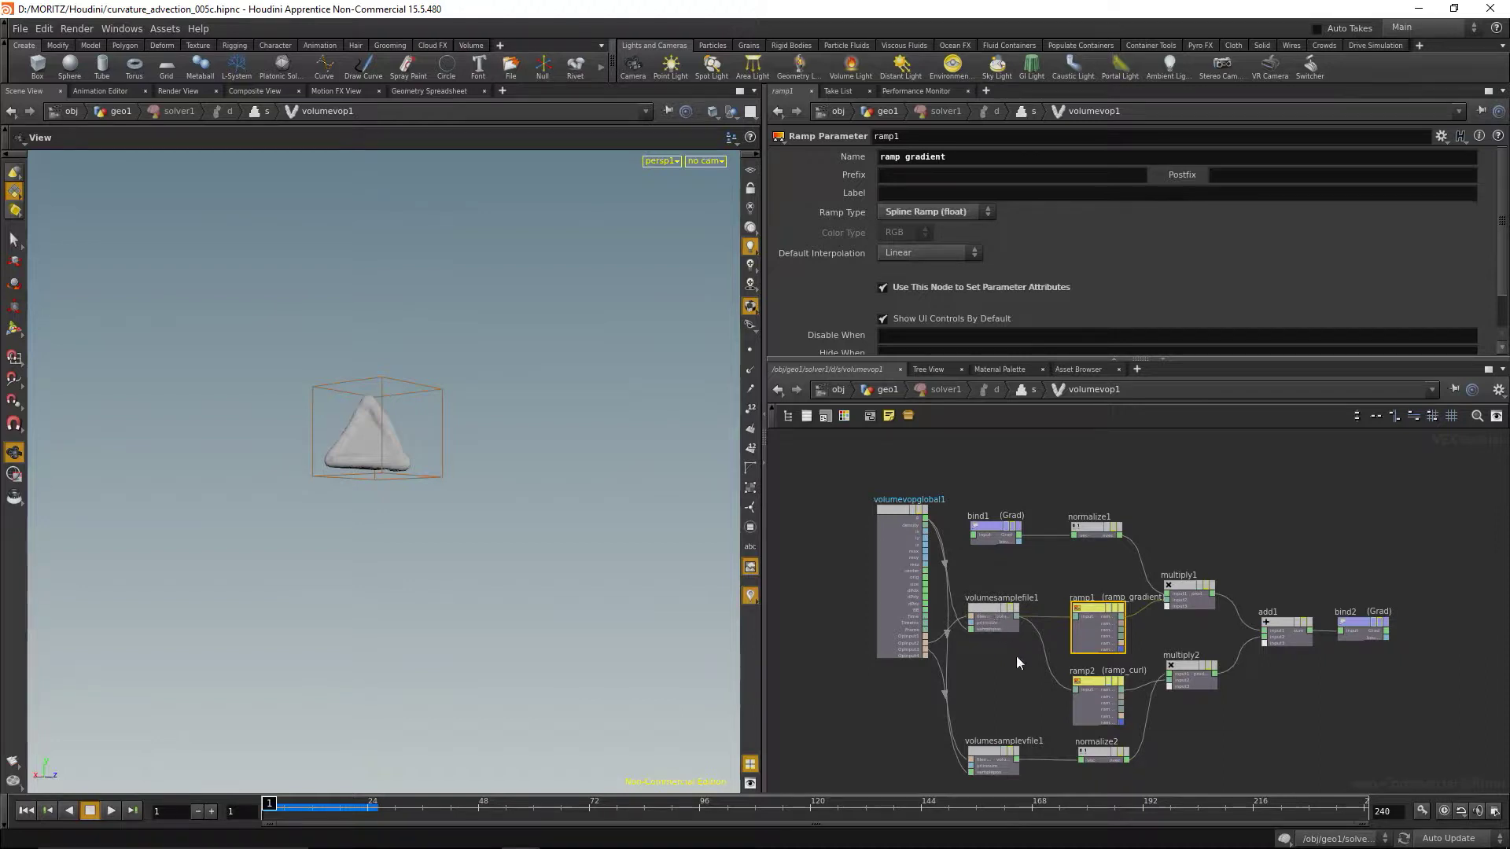
{"action": "middle_click_drag", "start_coordinate": [1016, 656], "coordinate": [956, 658]}
{"action": "left_click_drag", "start_coordinate": [1336, 482], "coordinate": [976, 800]}
{"action": "left_click_drag", "start_coordinate": [1004, 609], "coordinate": [1100, 611]}
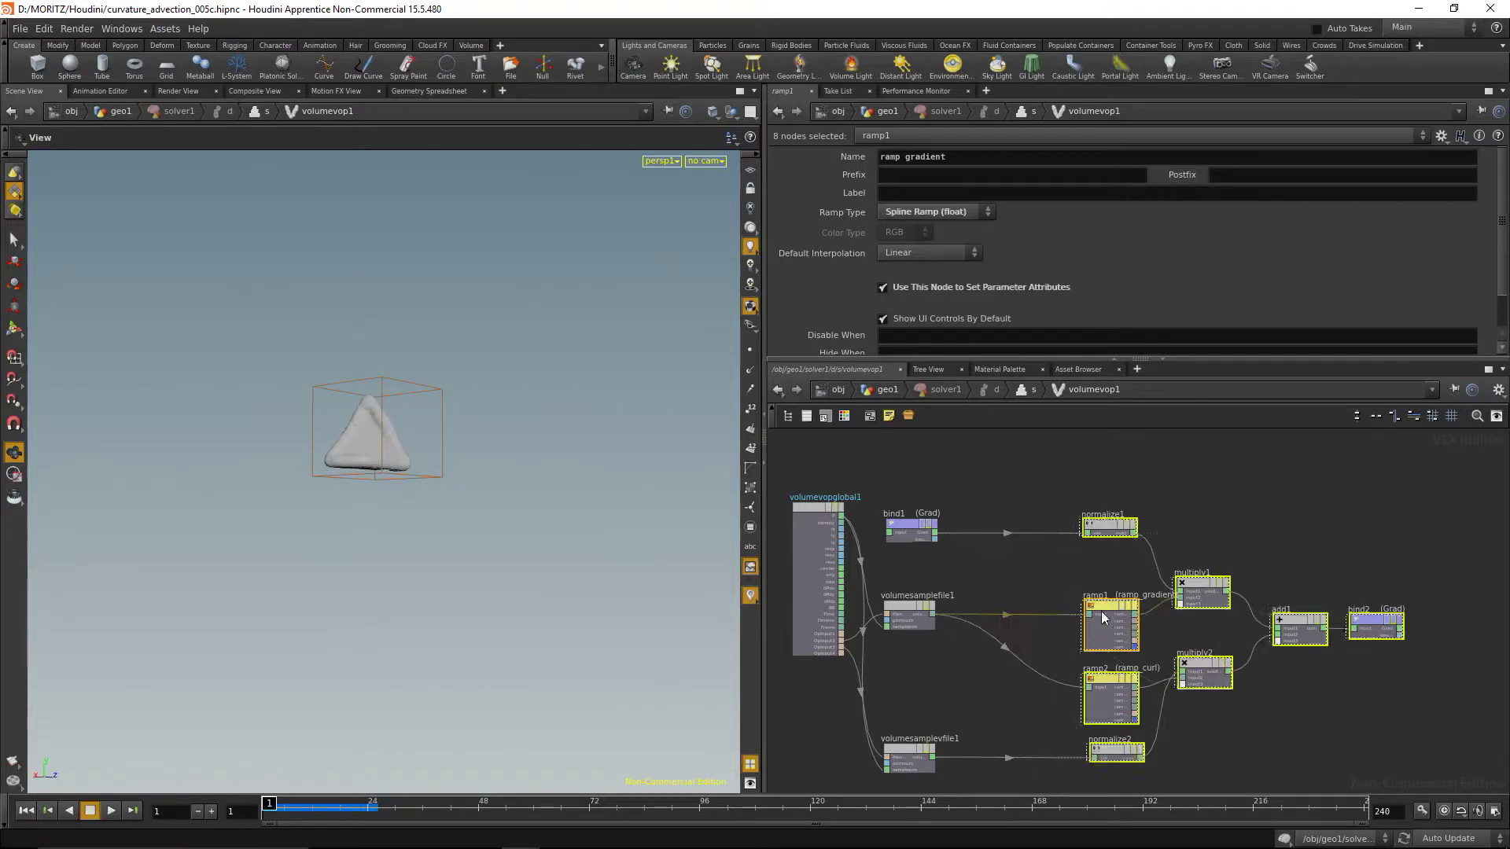
Add a Fit Range node above the connection between bind1 and normalize1.
{"action": "left_click", "coordinate": [1027, 474]}
{"action": "key", "text": "Tab"}
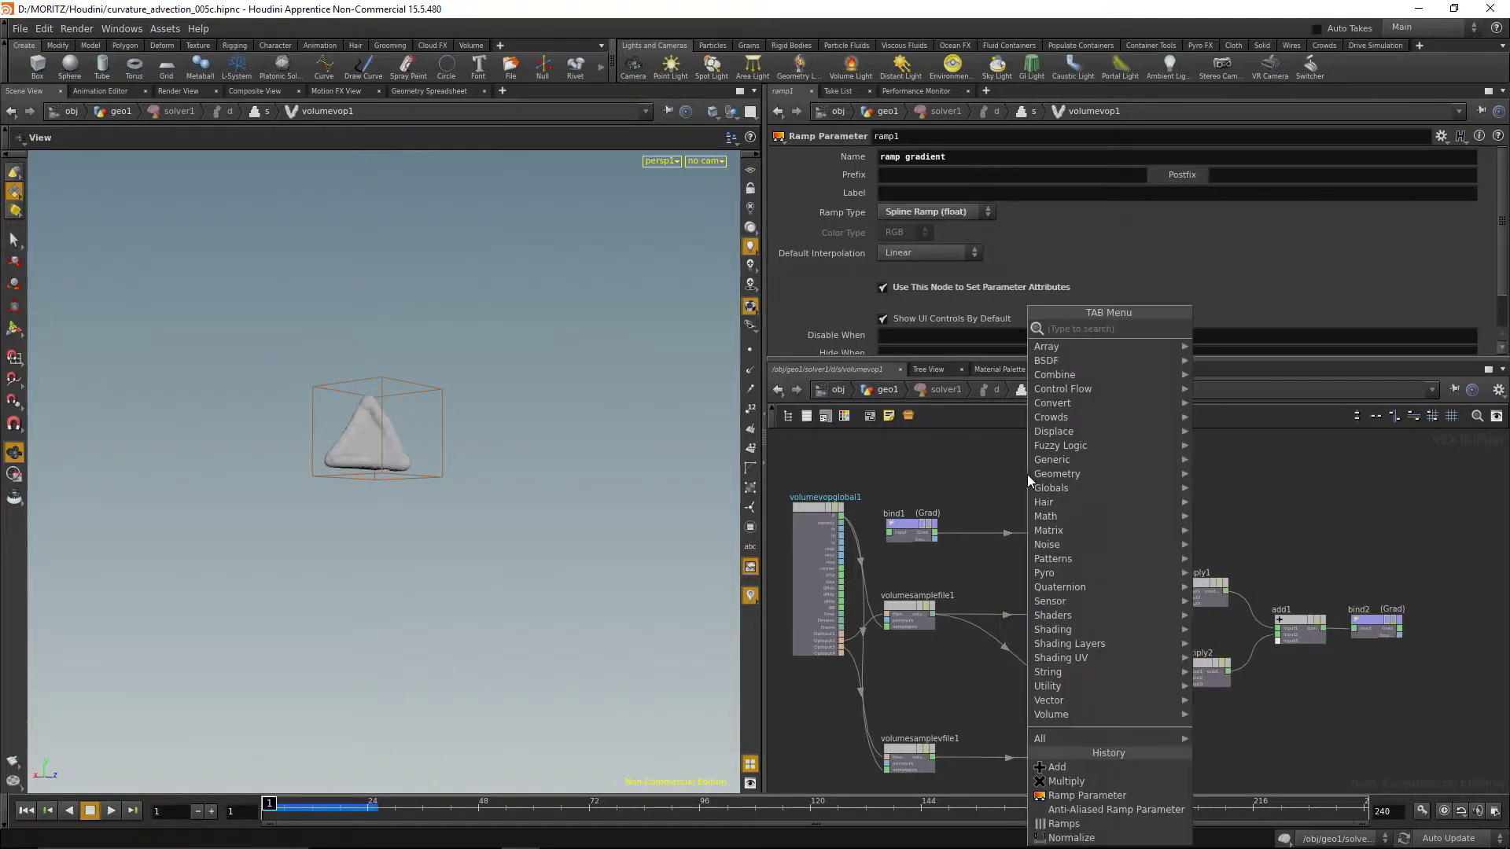
{"action": "type", "text": "fit"}
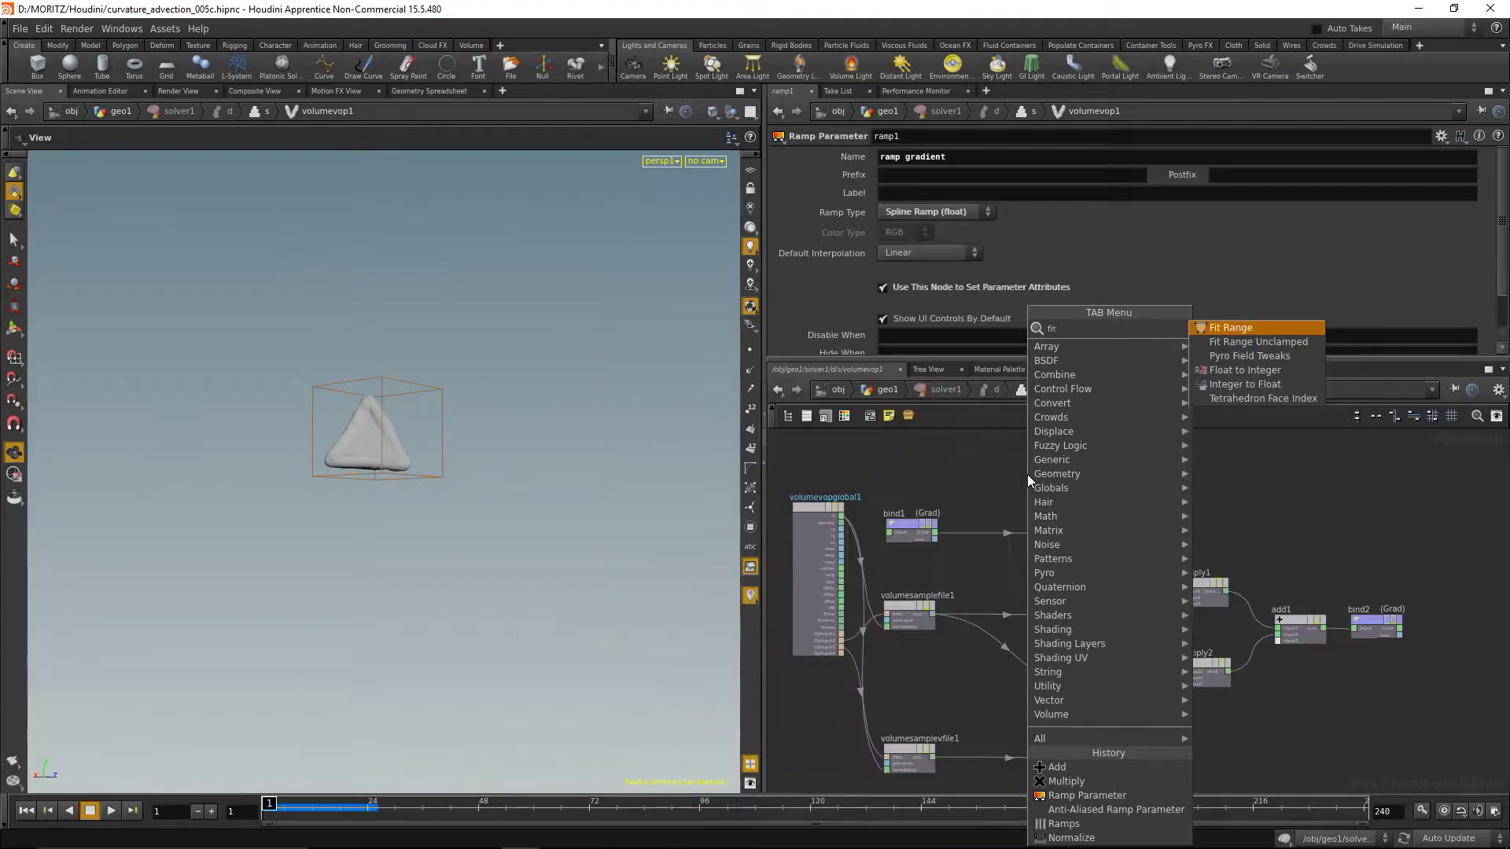
{"action": "key", "text": "Return"}
{"action": "left_click", "coordinate": [1027, 475]}
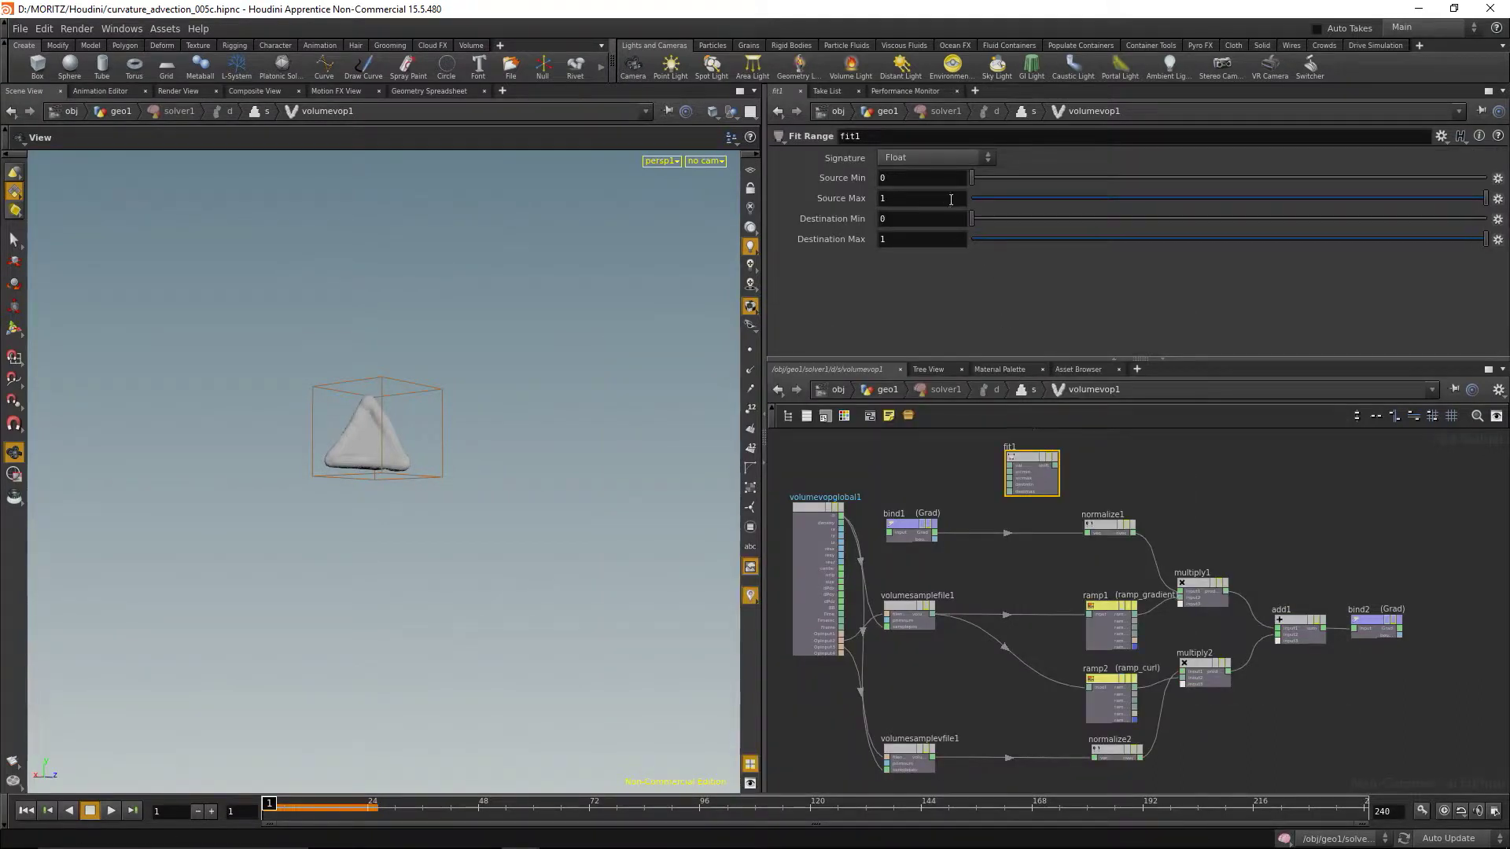
Promote the Fit Range node's srcmin and srcmax inputs to parameters.
{"action": "scroll", "coordinate": [1022, 507], "scroll_direction": "up", "scroll_amount": 5}
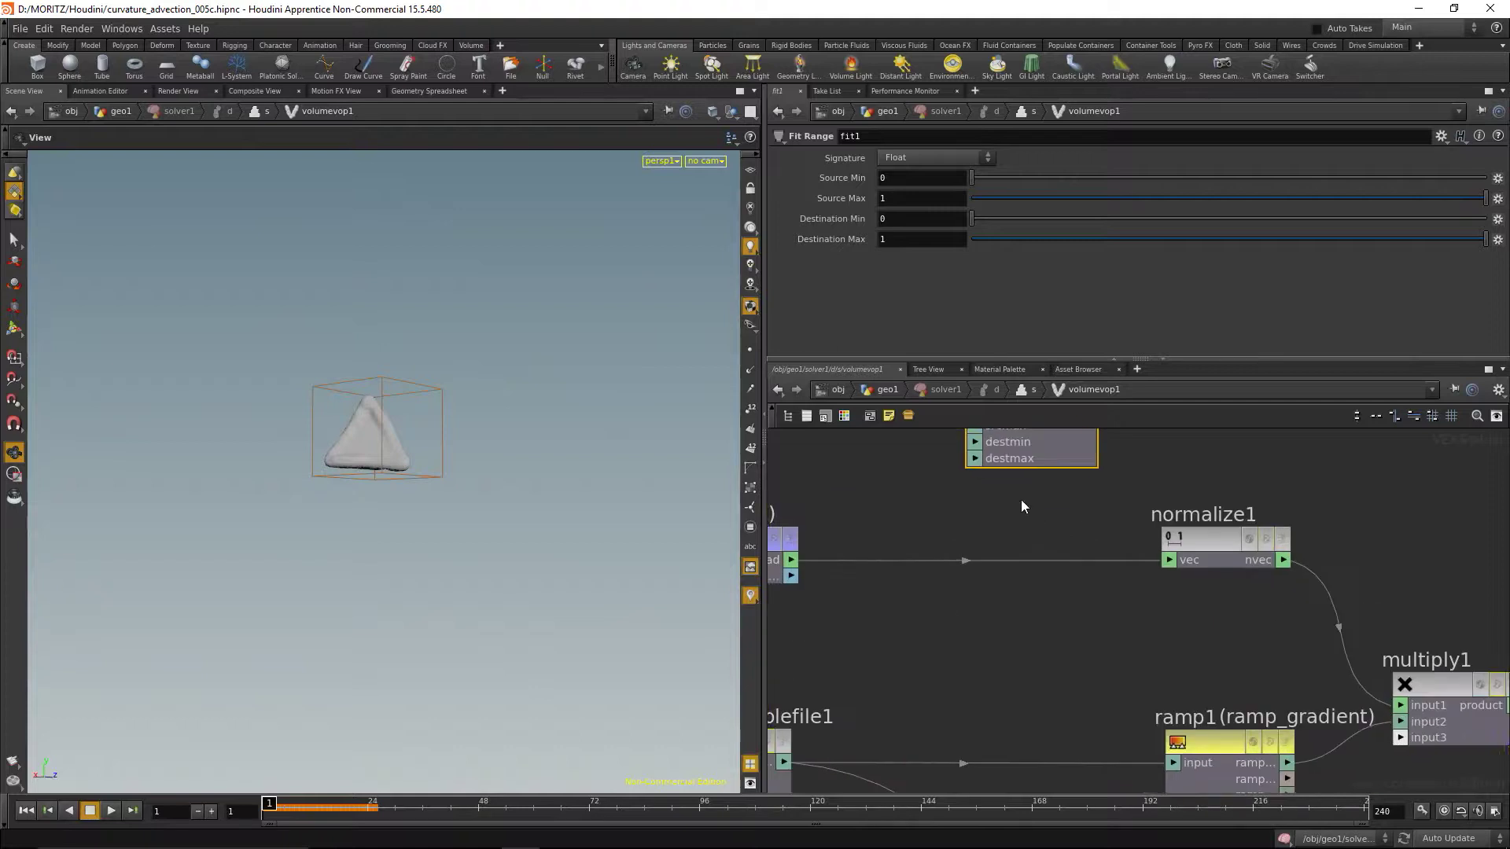
{"action": "middle_click_drag", "start_coordinate": [1020, 499], "coordinate": [1054, 571]}
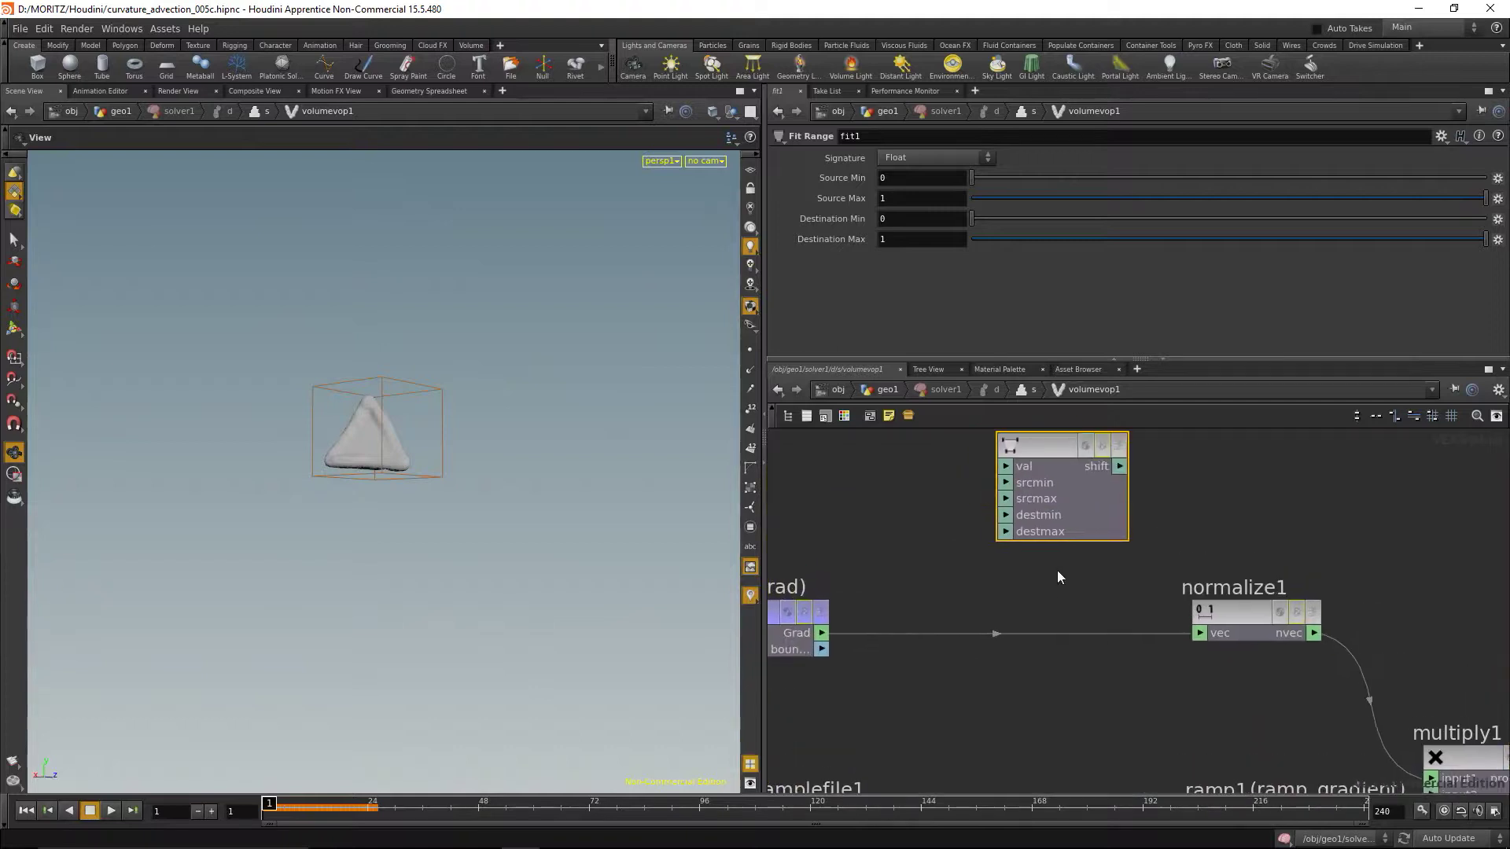
{"action": "right_click", "coordinate": [1008, 485]}
{"action": "mouse_move", "coordinate": [1069, 588]}
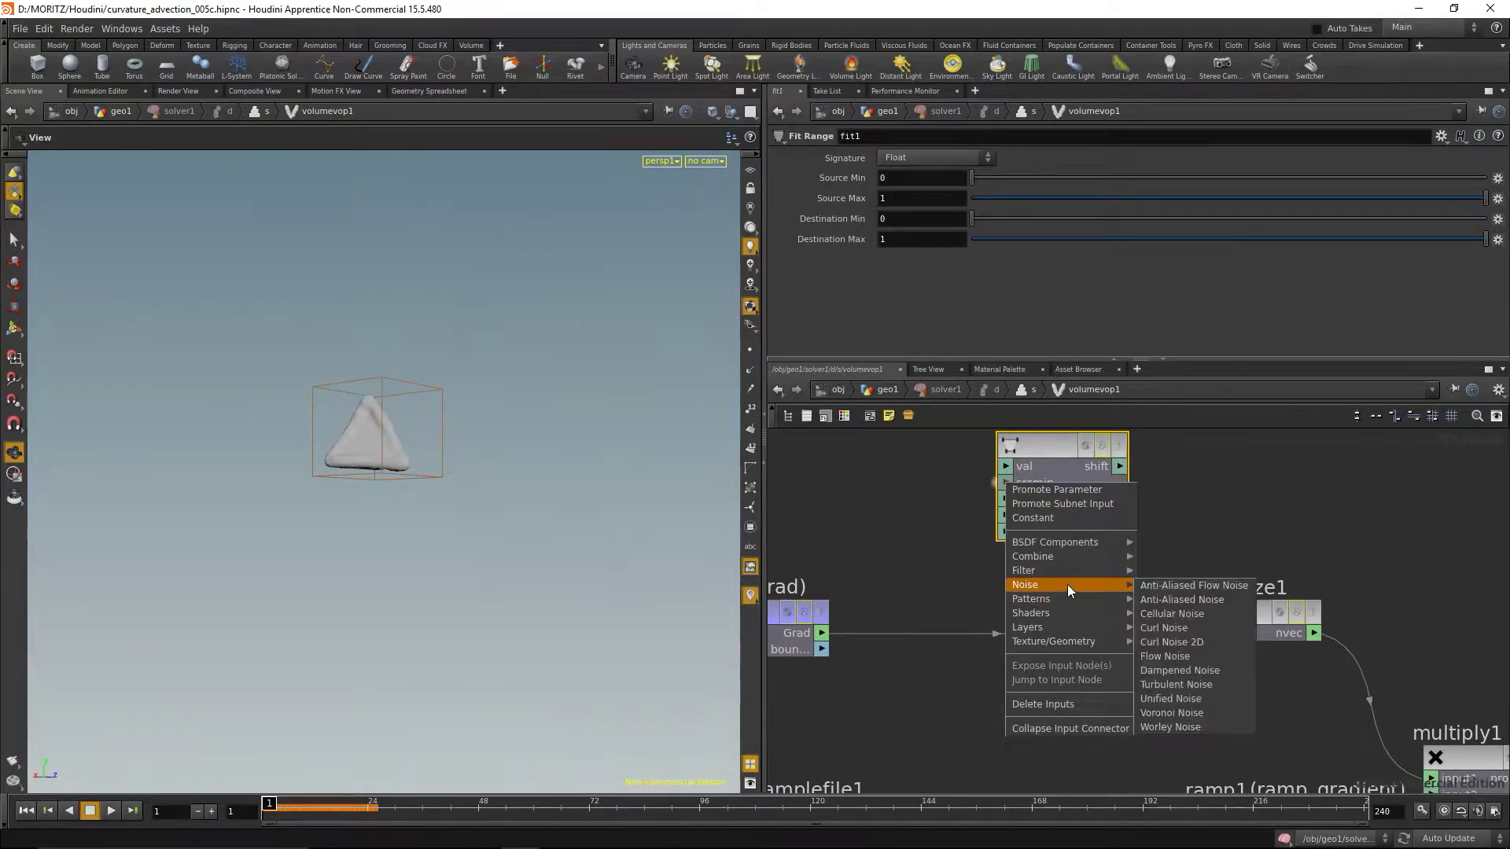
{"action": "left_click", "coordinate": [1062, 489]}
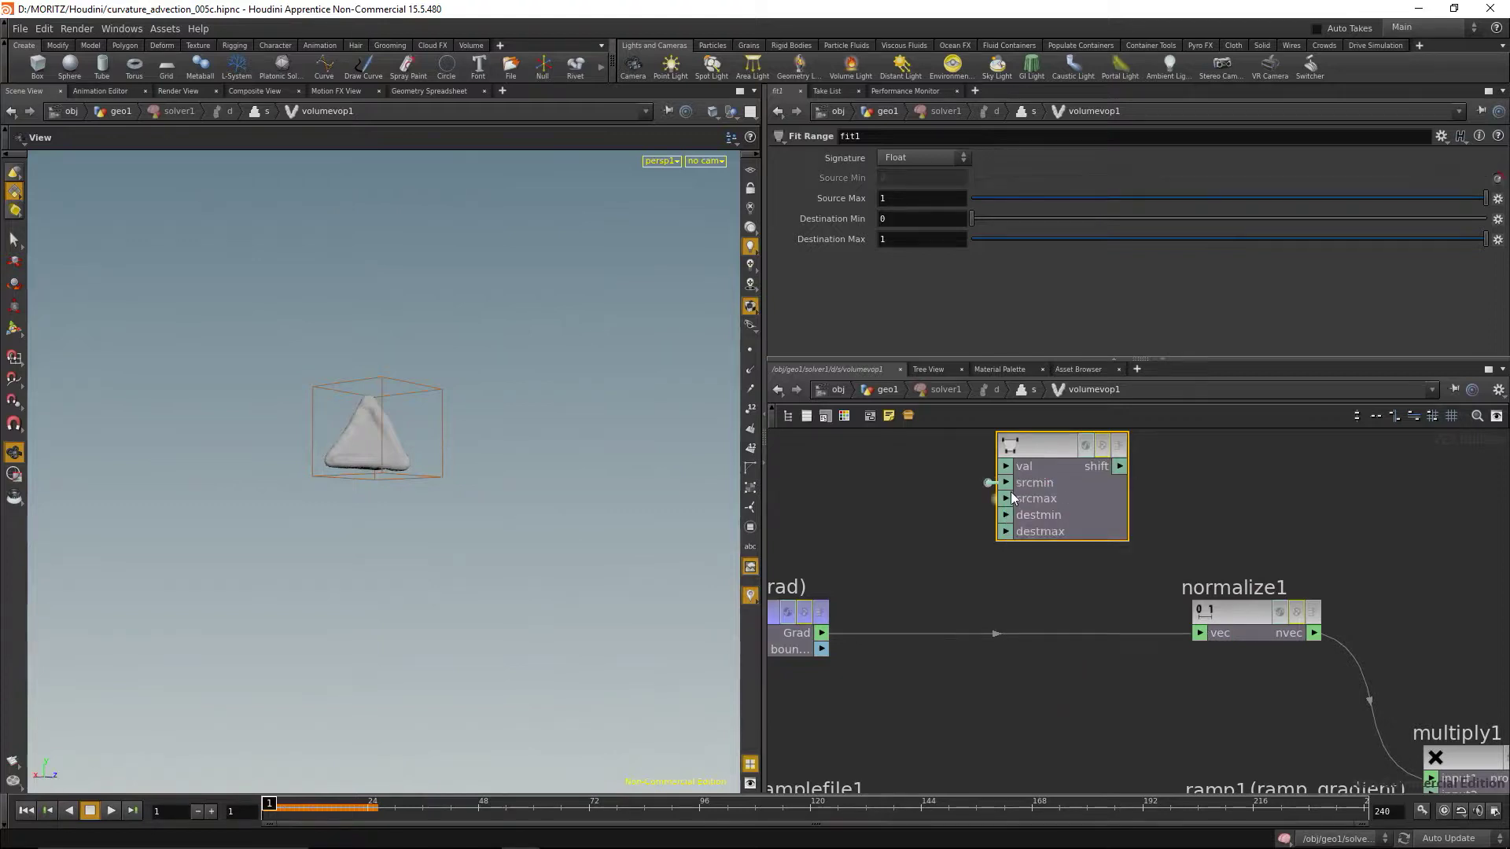
{"action": "right_click", "coordinate": [1011, 499]}
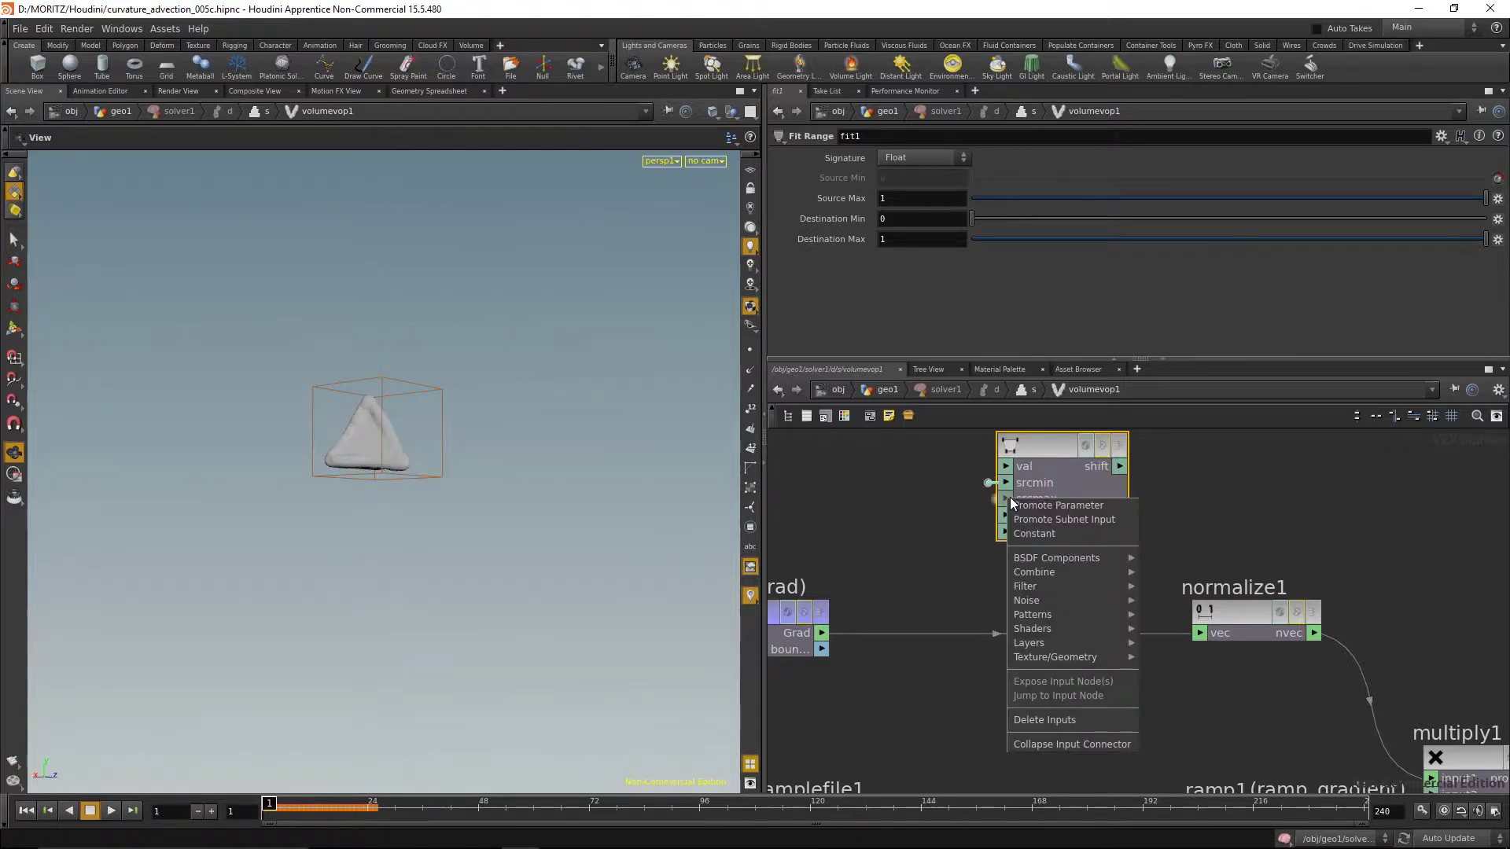
{"action": "left_click", "coordinate": [1022, 506]}
{"action": "scroll", "coordinate": [1053, 652], "scroll_direction": "down", "scroll_amount": 3}
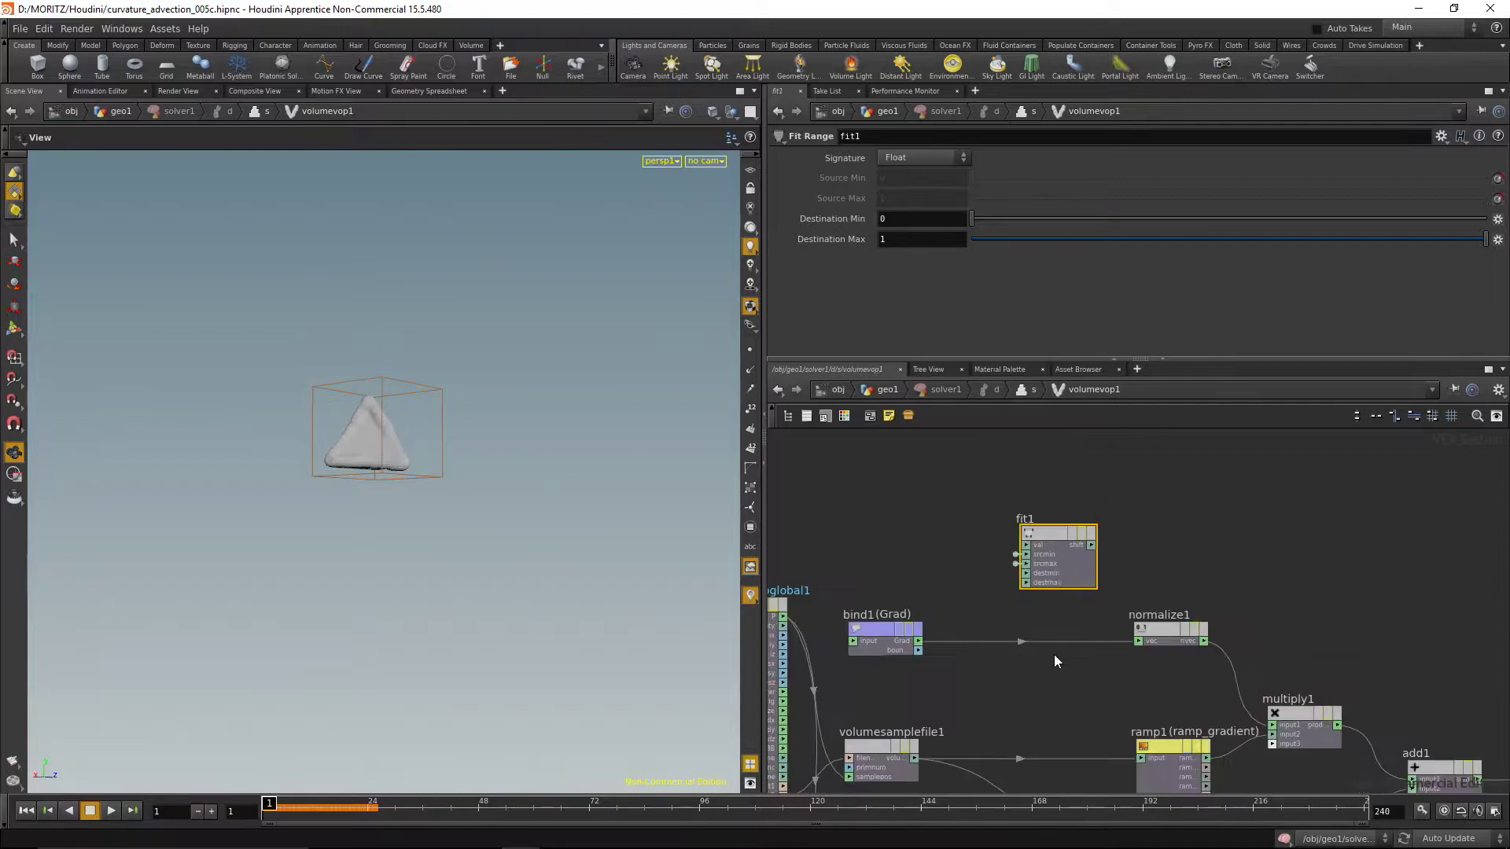
{"action": "middle_click_drag", "start_coordinate": [1051, 731], "coordinate": [1062, 649]}
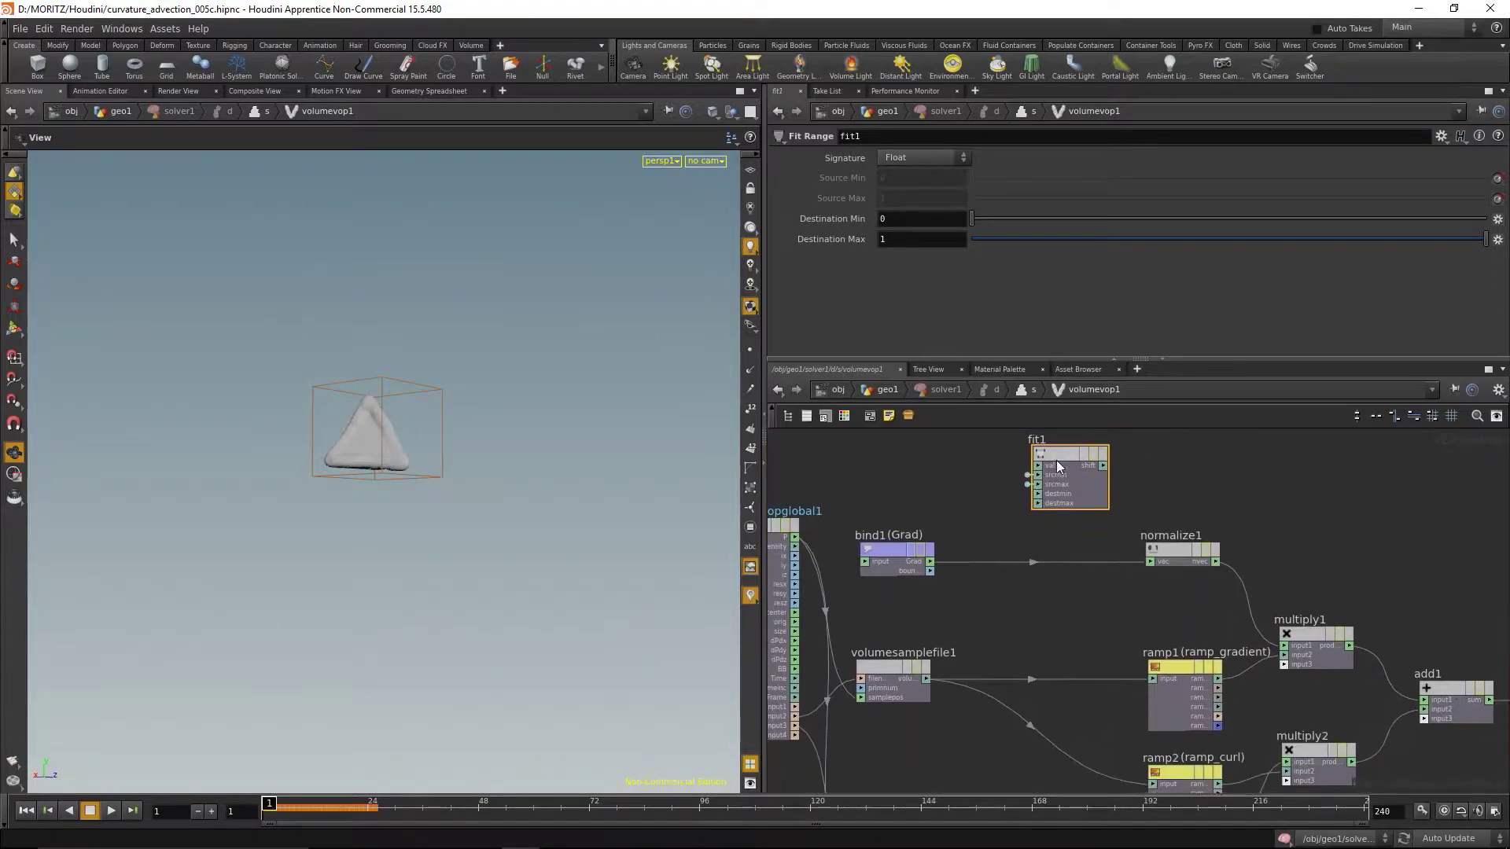
Wire the Fit Range node between volumesamplefile1 and both ramps, so its output feeds ramp_gradient and ramp_curl.
{"action": "mouse_move", "coordinate": [1037, 589]}
{"action": "left_mouse_down"}
{"action": "mouse_move", "coordinate": [1068, 602]}
{"action": "mouse_move", "coordinate": [1084, 667]}
{"action": "mouse_move", "coordinate": [1039, 599]}
{"action": "left_mouse_up"}
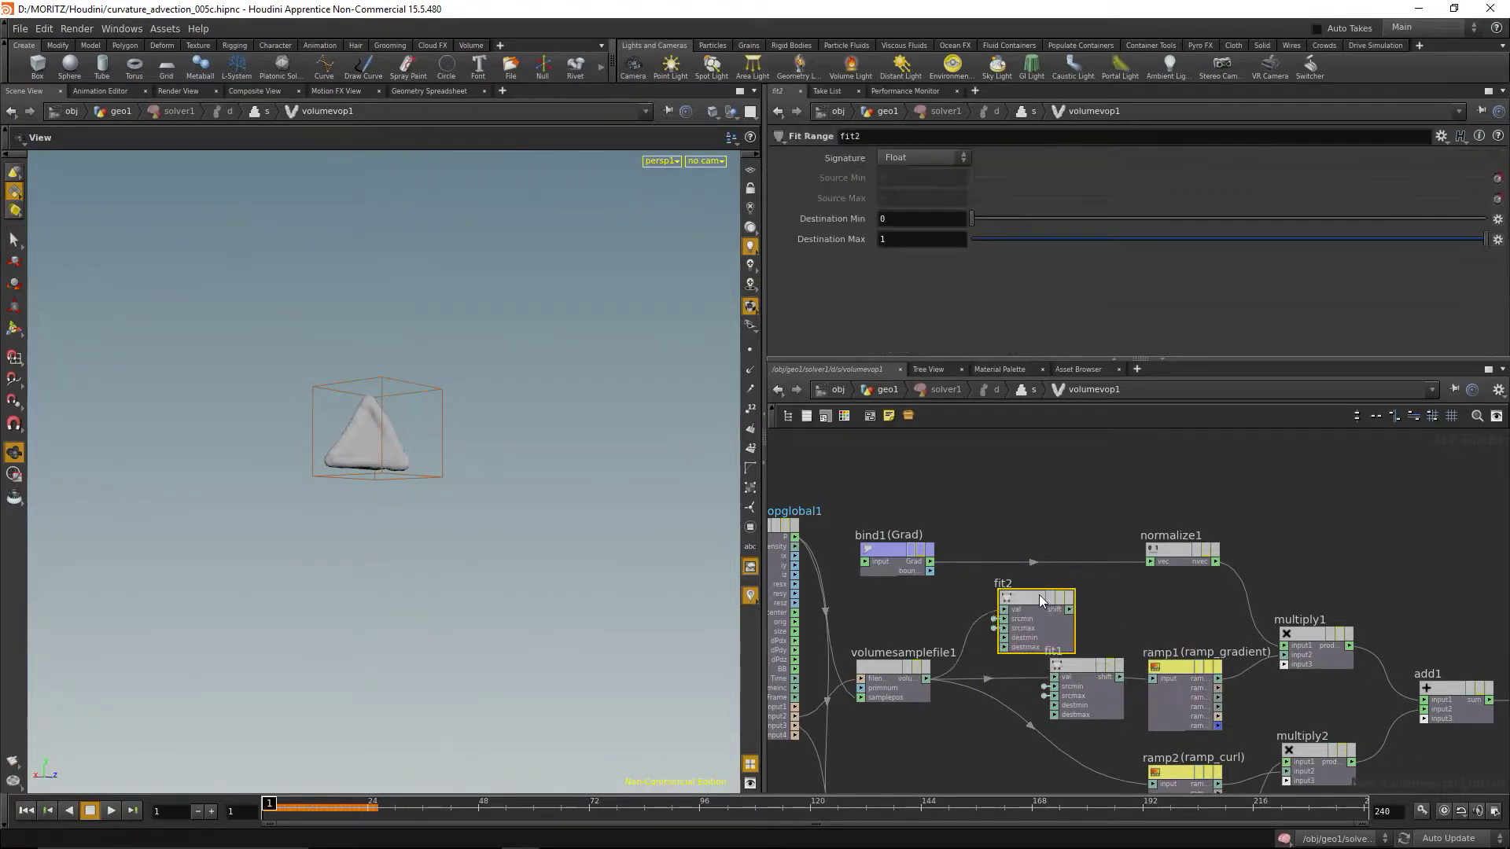
{"action": "key", "text": "ctrl+z"}
{"action": "left_click_drag", "start_coordinate": [1110, 678], "coordinate": [1153, 784]}
{"action": "left_click_drag", "start_coordinate": [1057, 722], "coordinate": [1022, 670]}
{"action": "middle_click_drag", "start_coordinate": [1053, 649], "coordinate": [1013, 605]}
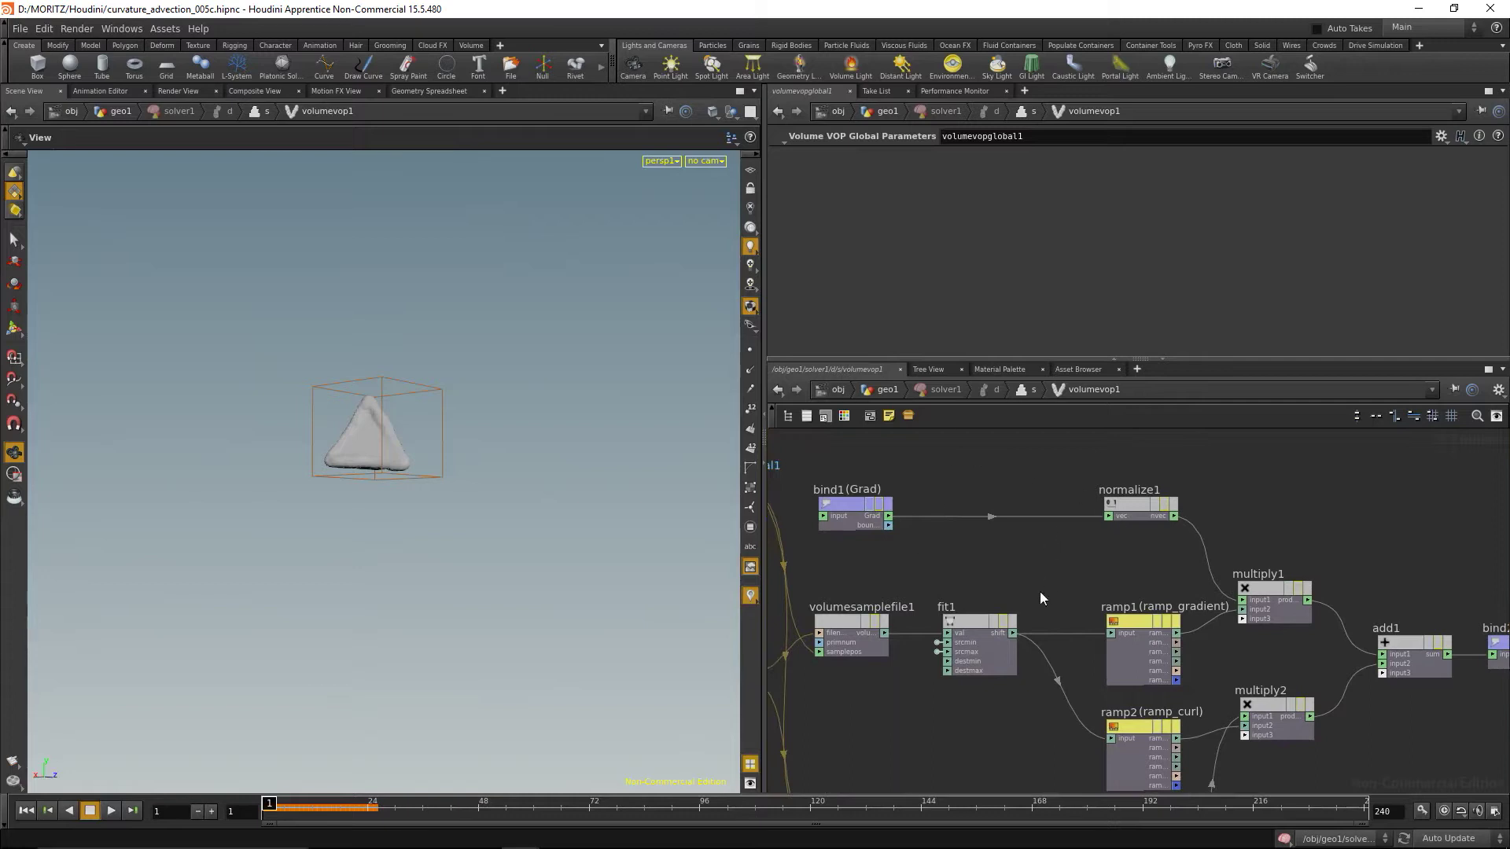
On volumevop1, set the promoted source range minimum to 1 and maximum to 7.
{"action": "left_click", "coordinate": [975, 628]}
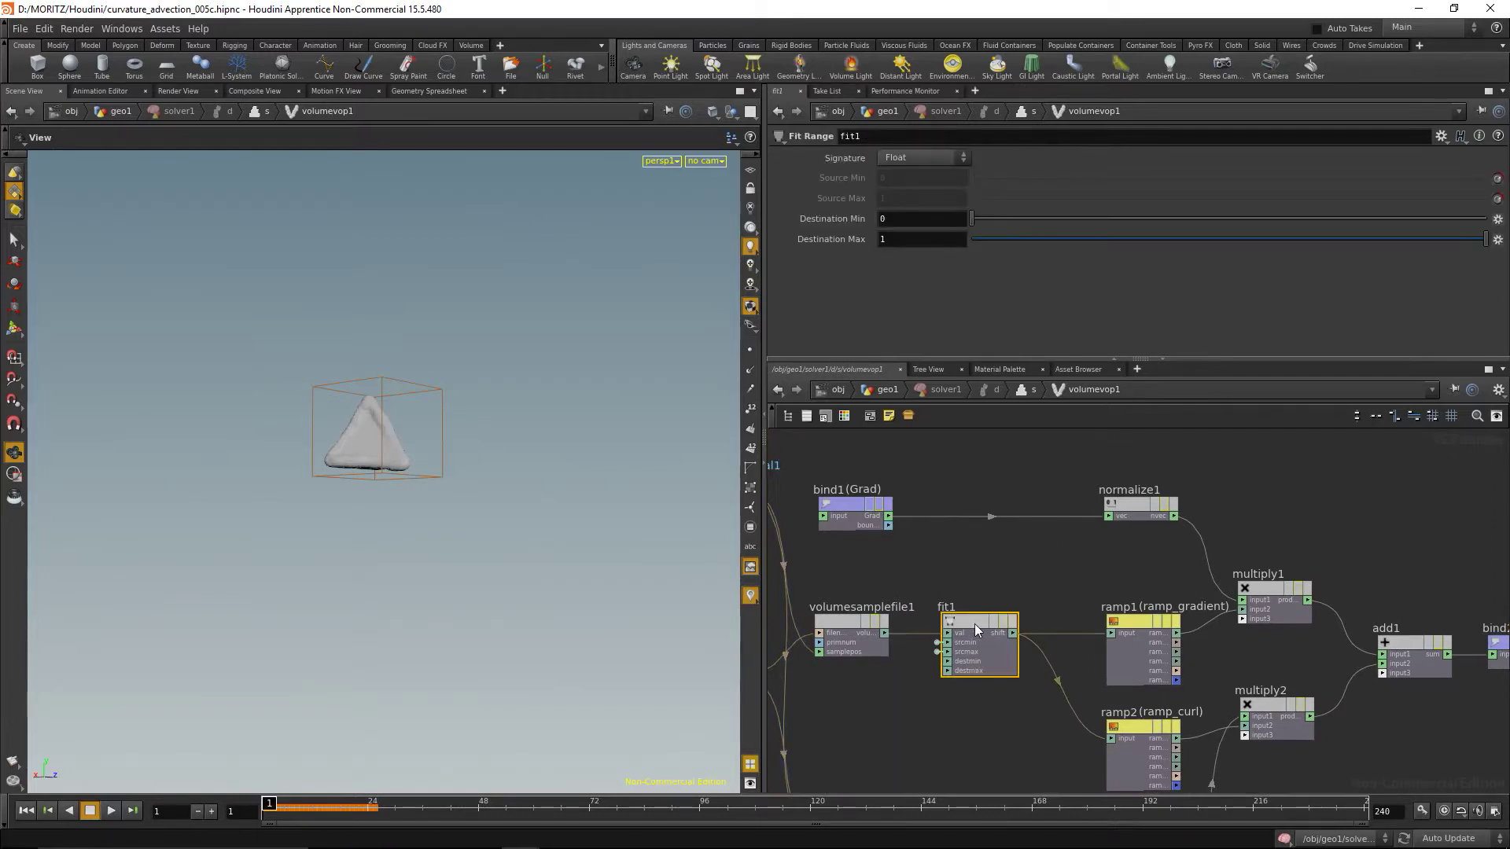
{"action": "key", "text": "u"}
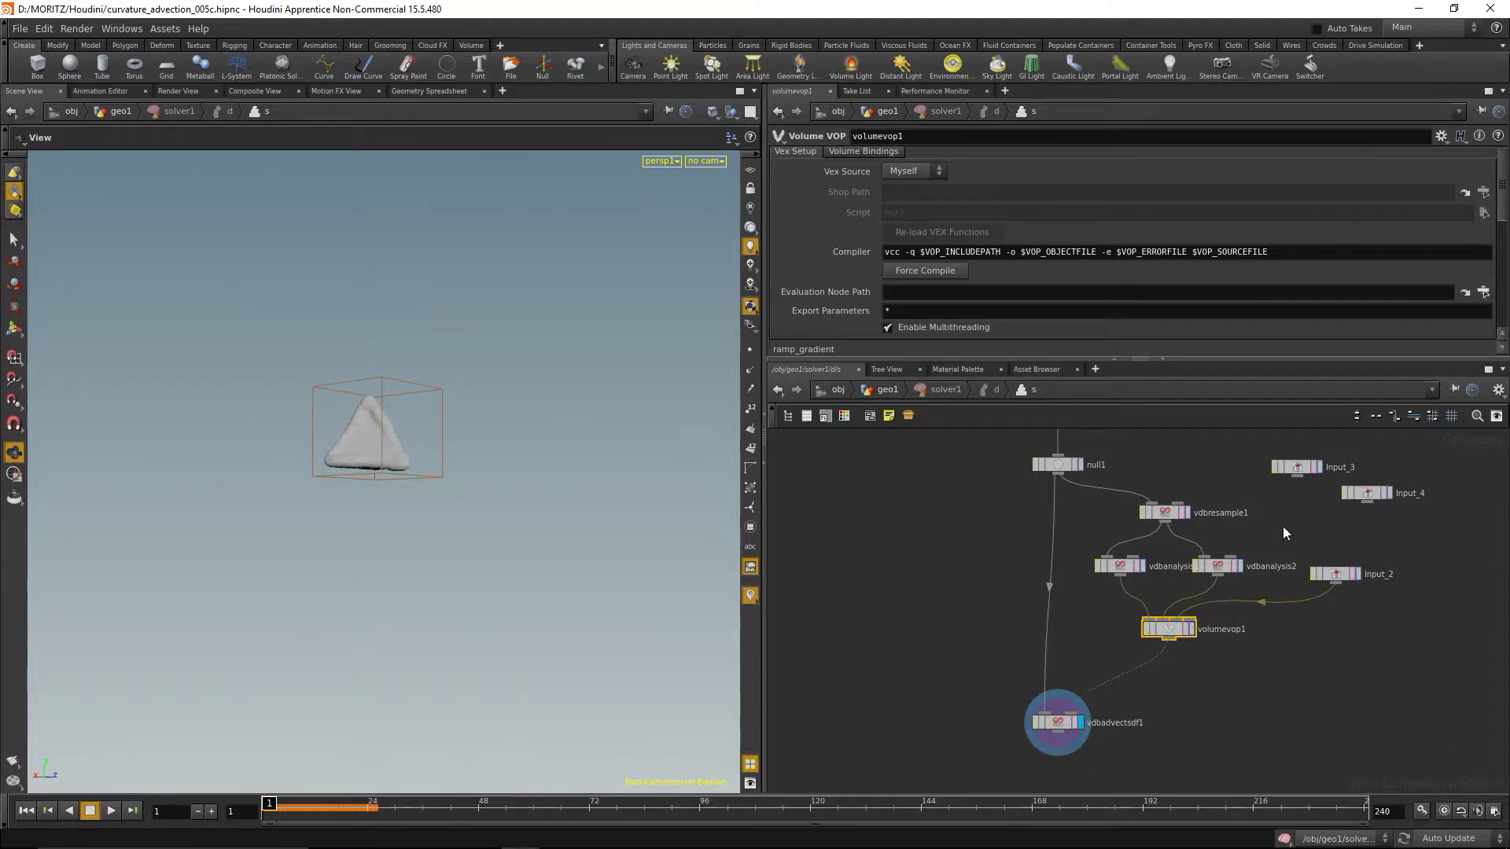
{"action": "scroll", "coordinate": [1503, 259], "scroll_direction": "down", "scroll_amount": 3}
{"action": "scroll", "coordinate": [1503, 251], "scroll_direction": "down", "scroll_amount": 4}
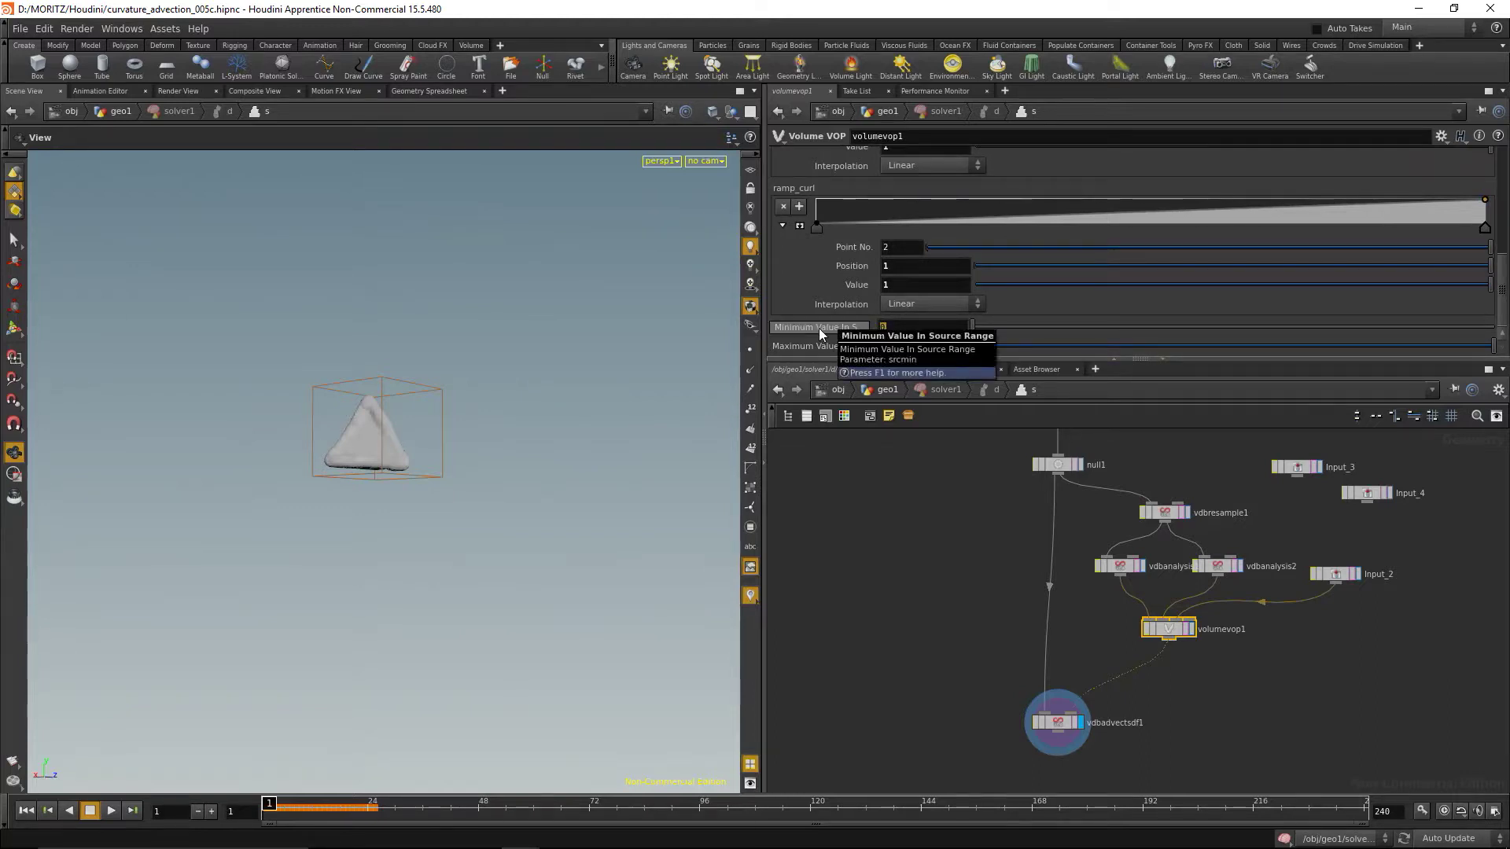
{"action": "type", "text": "1"}
{"action": "key", "text": "Tab"}
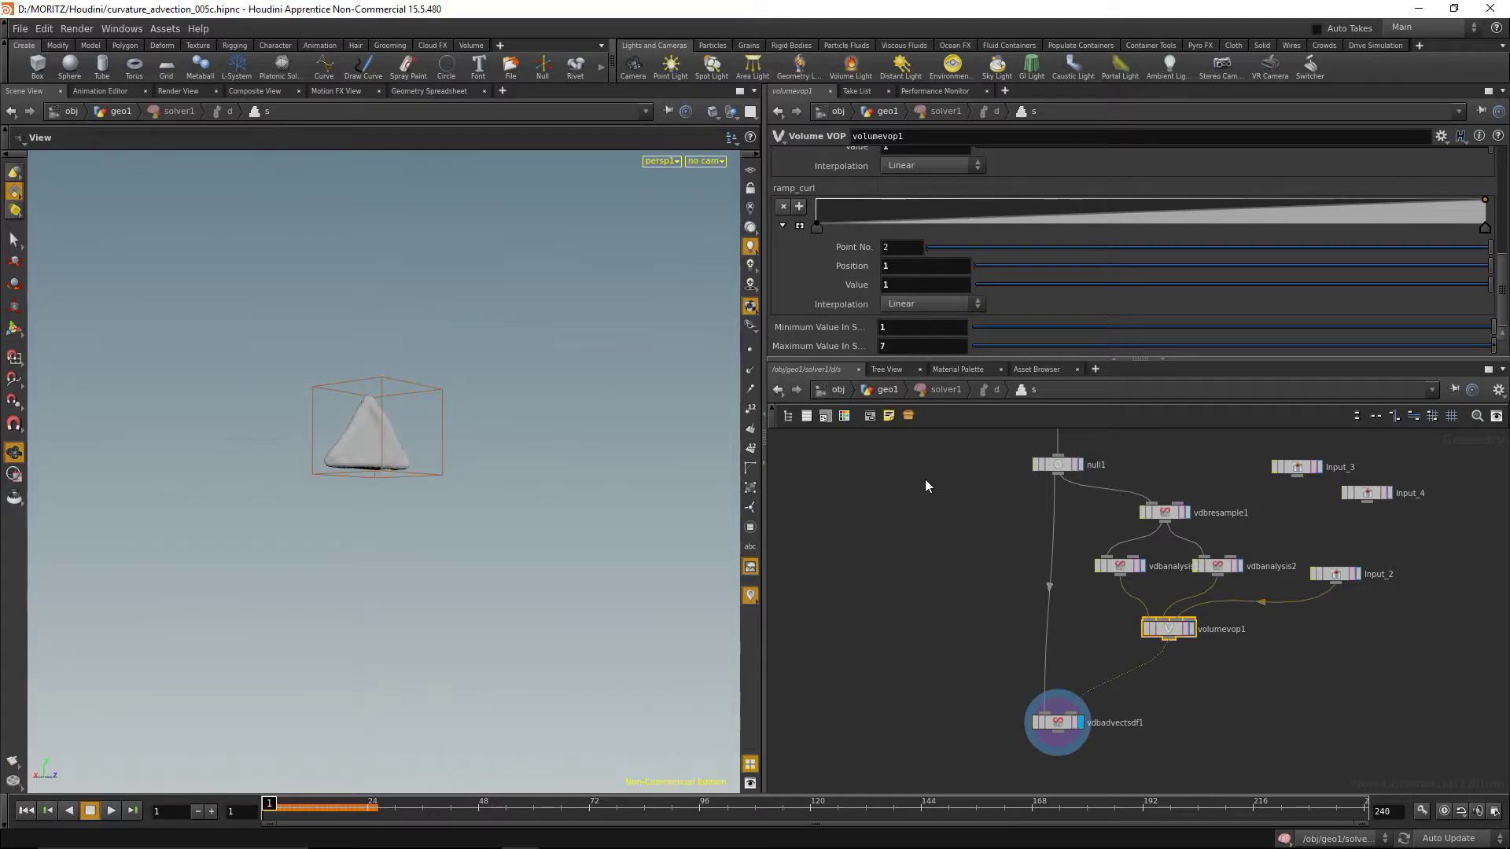
Return to the geo1 network and play the solver simulation forward.
{"action": "left_click", "coordinate": [888, 390]}
{"action": "left_click", "coordinate": [111, 810]}
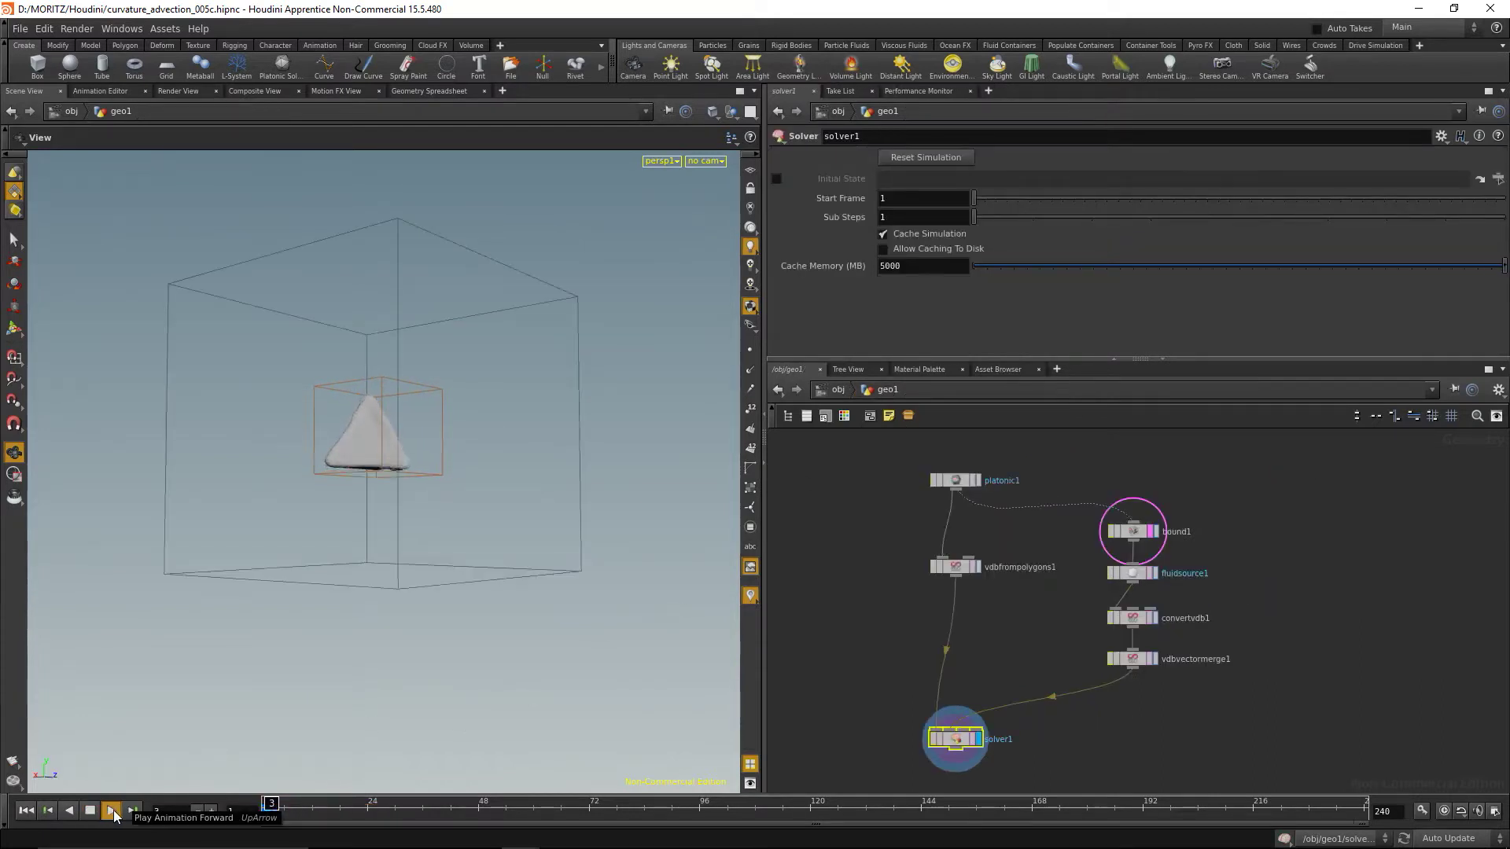